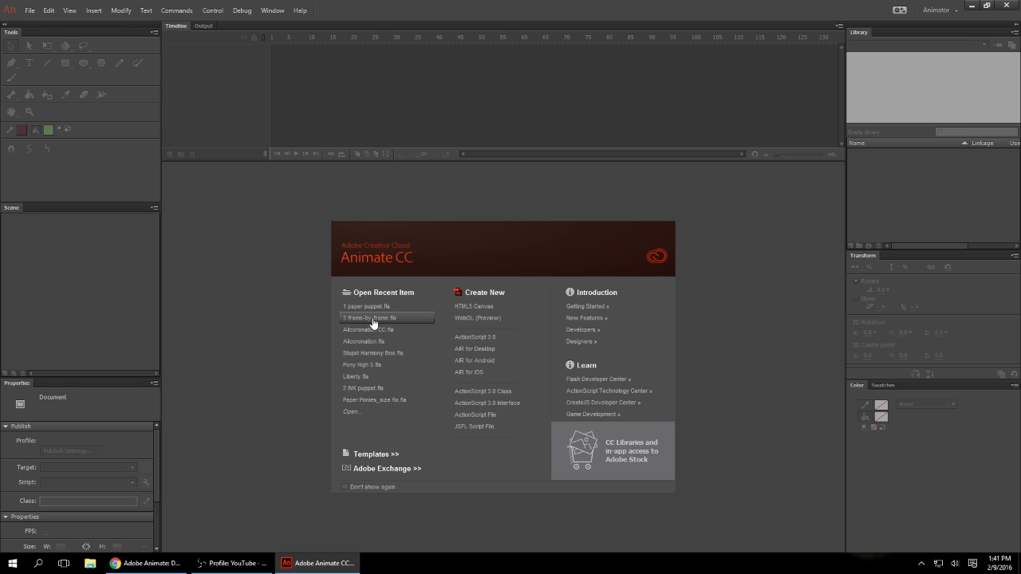
- Open the DontFart.fla document from the DONTFART folder
click(30, 10)
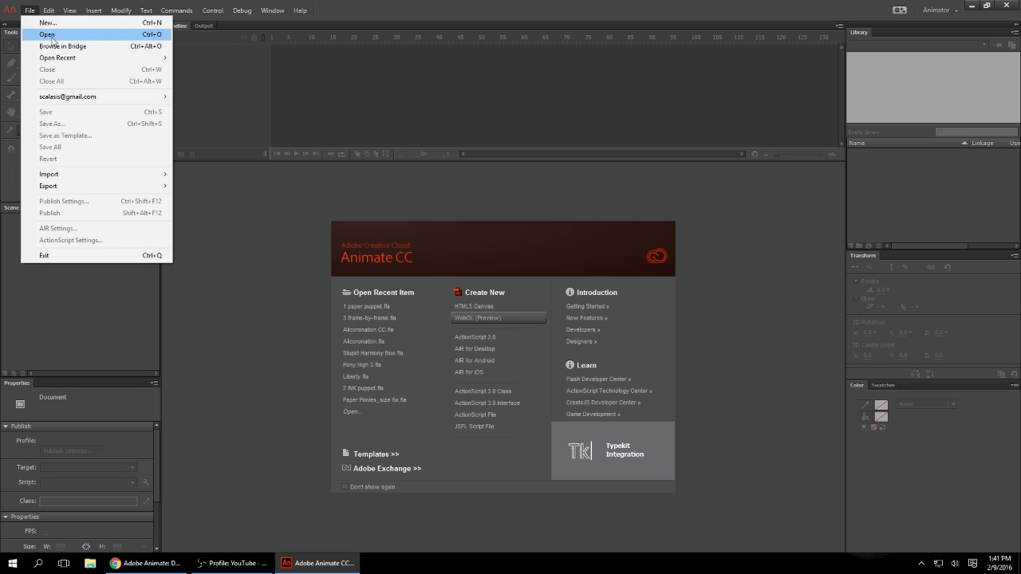
click(46, 34)
click(49, 83)
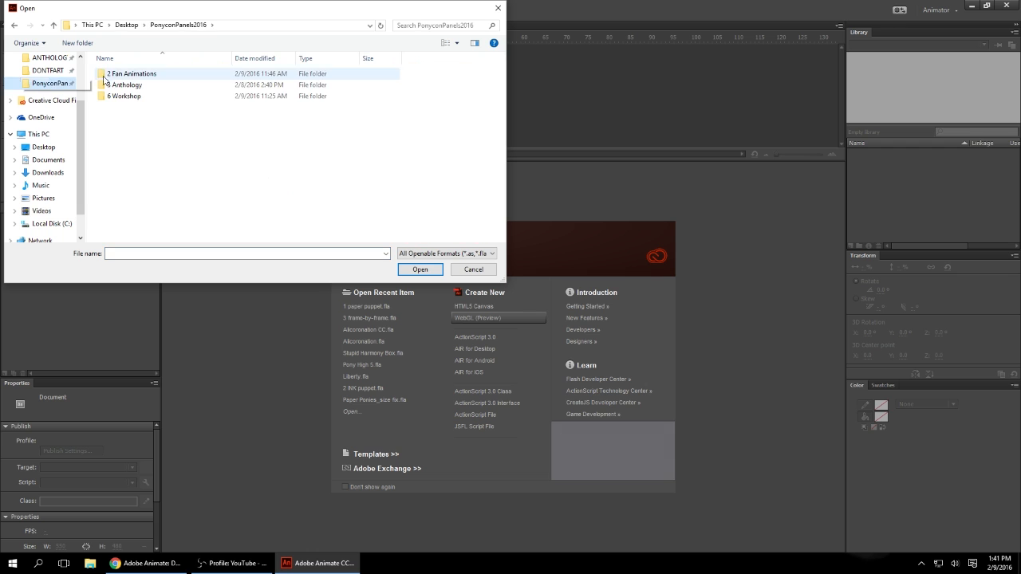
click(34, 72)
double_click(160, 75)
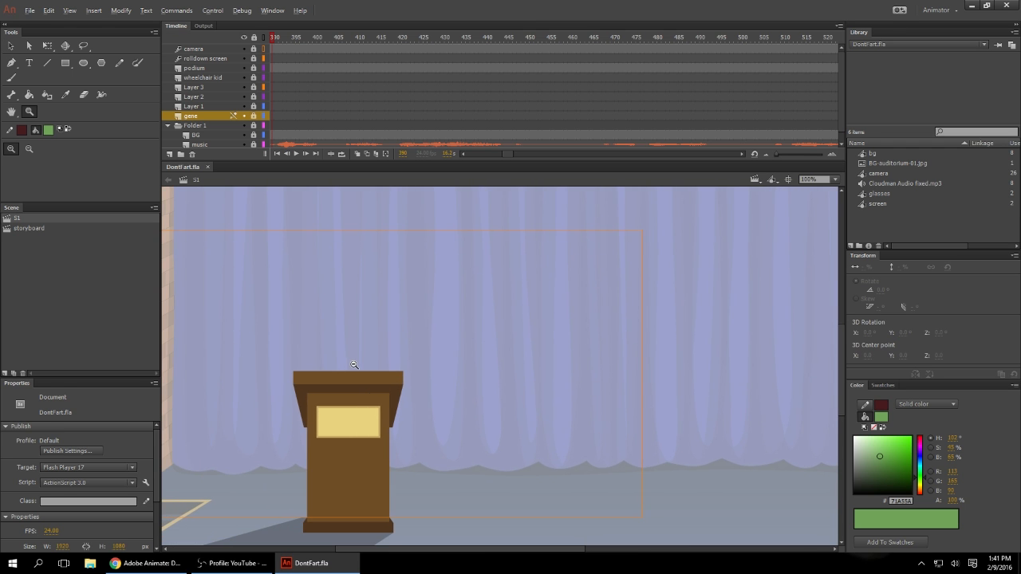
- Go to frame 1 of the S1 scene and show the whole stage with the character behind the podium
drag(276, 48, 221, 59)
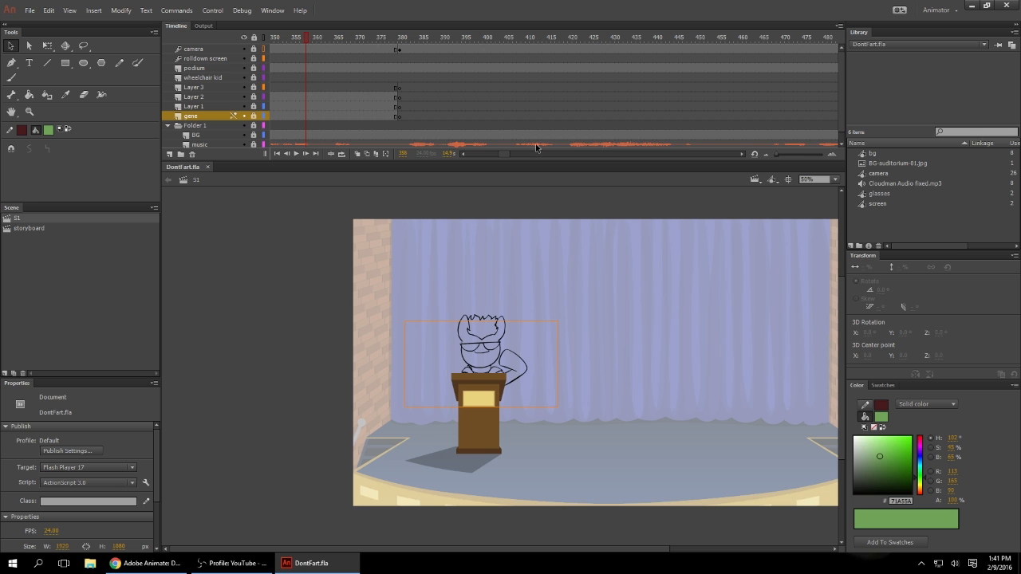
drag(501, 154, 467, 154)
drag(375, 80, 270, 60)
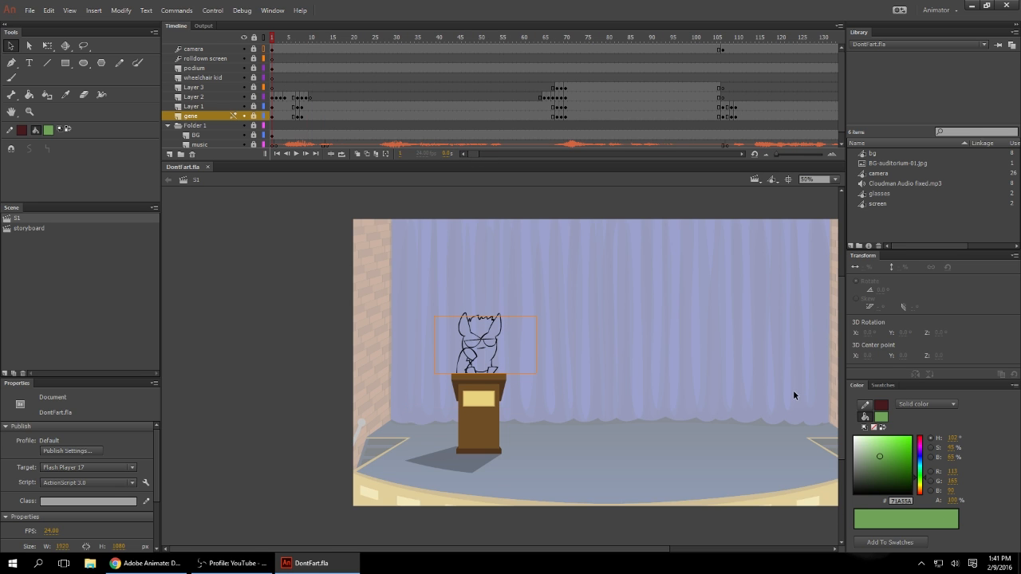
drag(793, 393, 712, 392)
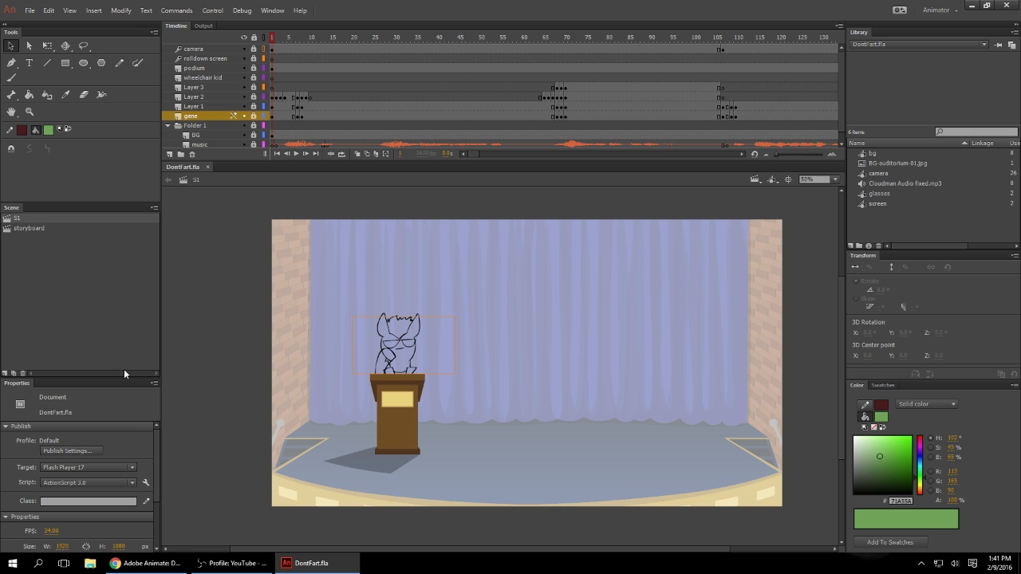
drag(404, 292, 385, 294)
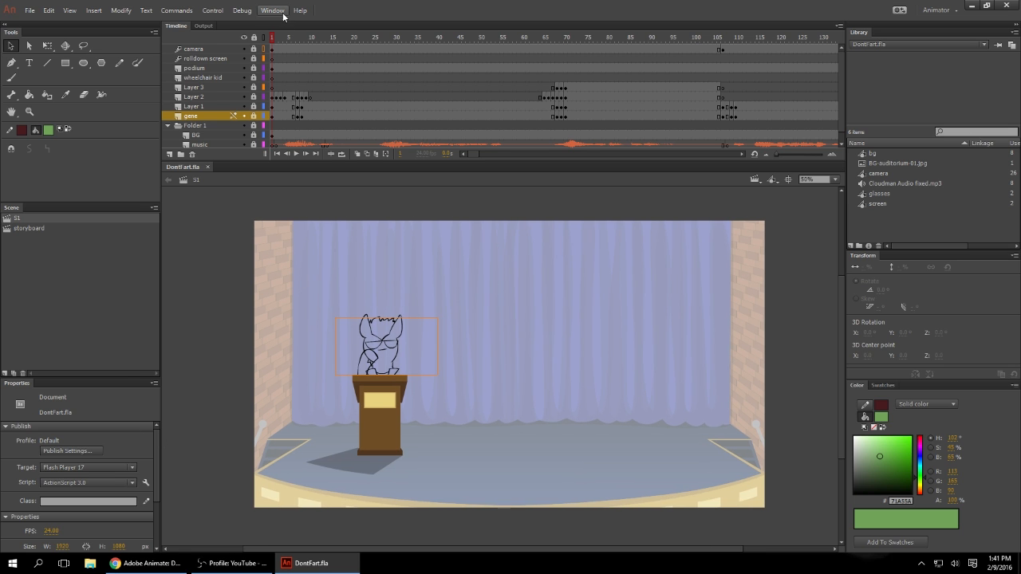
click(272, 11)
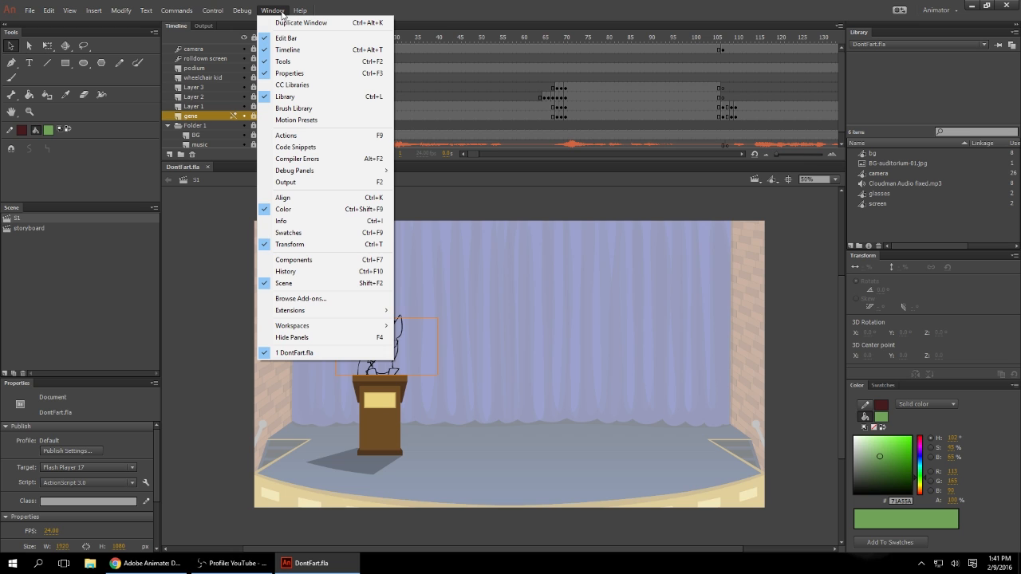
mouse_move(306, 313)
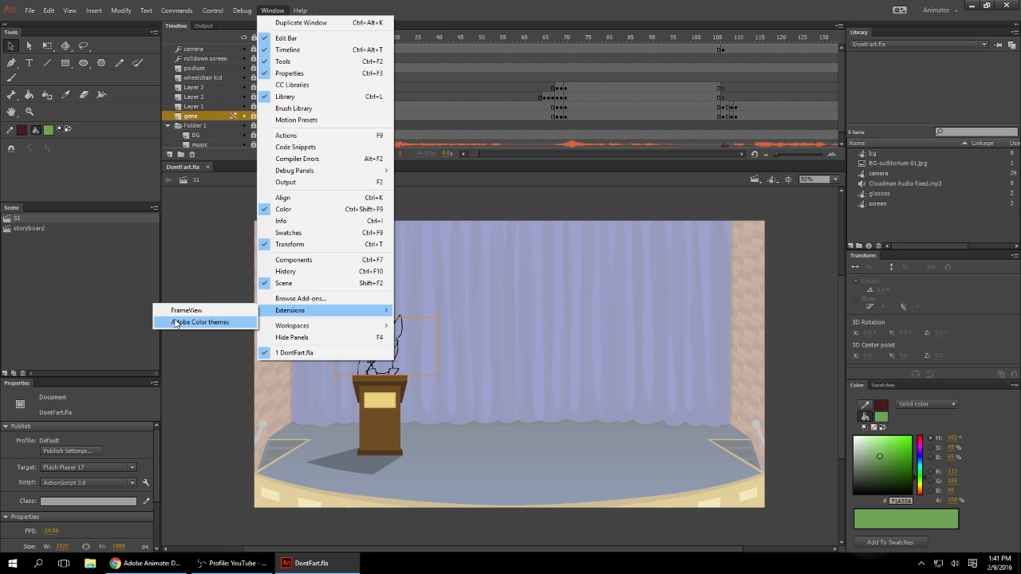
click(615, 208)
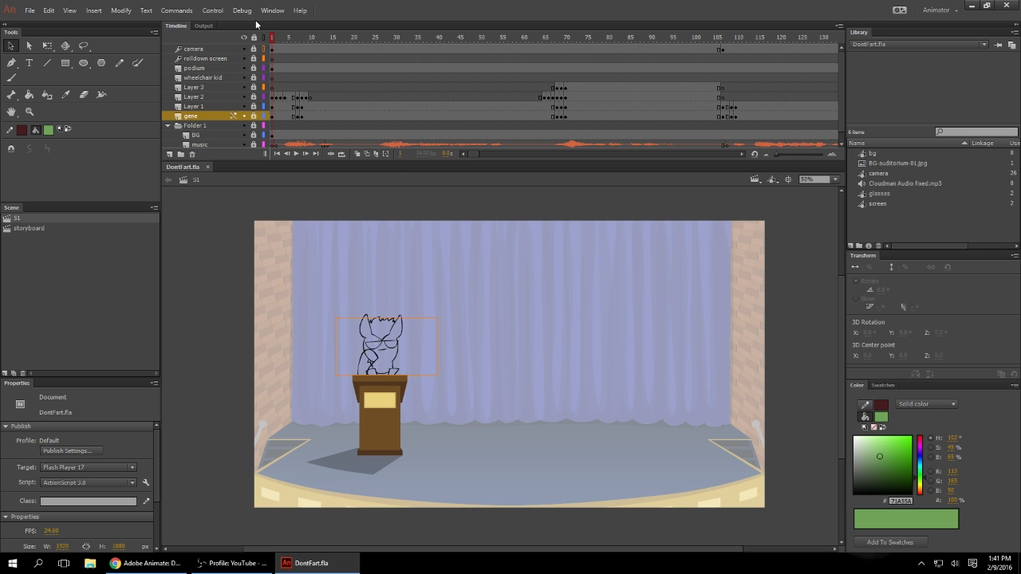
- Open the FrameView extension, place it over the stage beside the character, and bring the timeline back into view
click(269, 13)
mouse_move(375, 310)
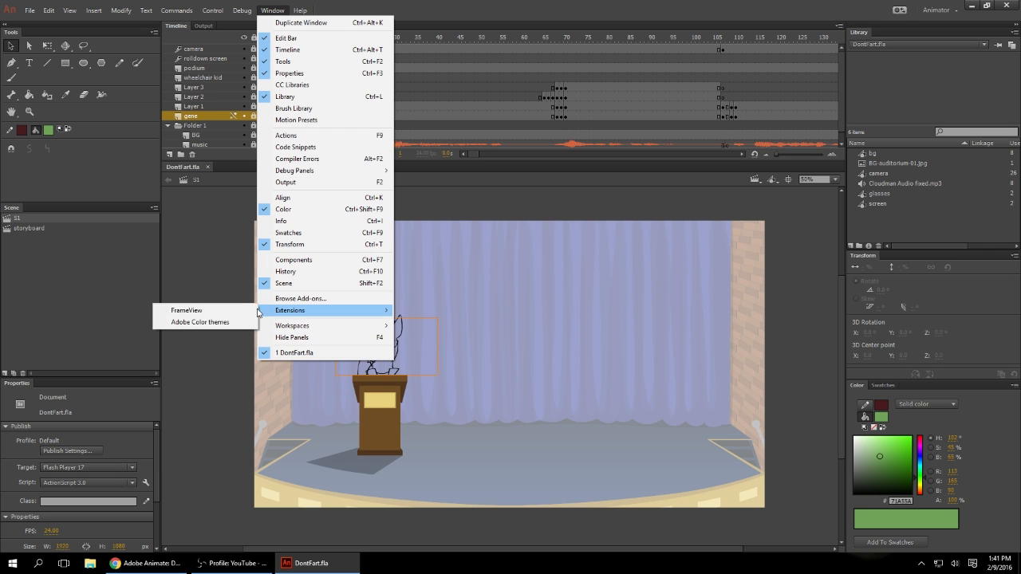
click(226, 312)
drag(157, 5, 665, 129)
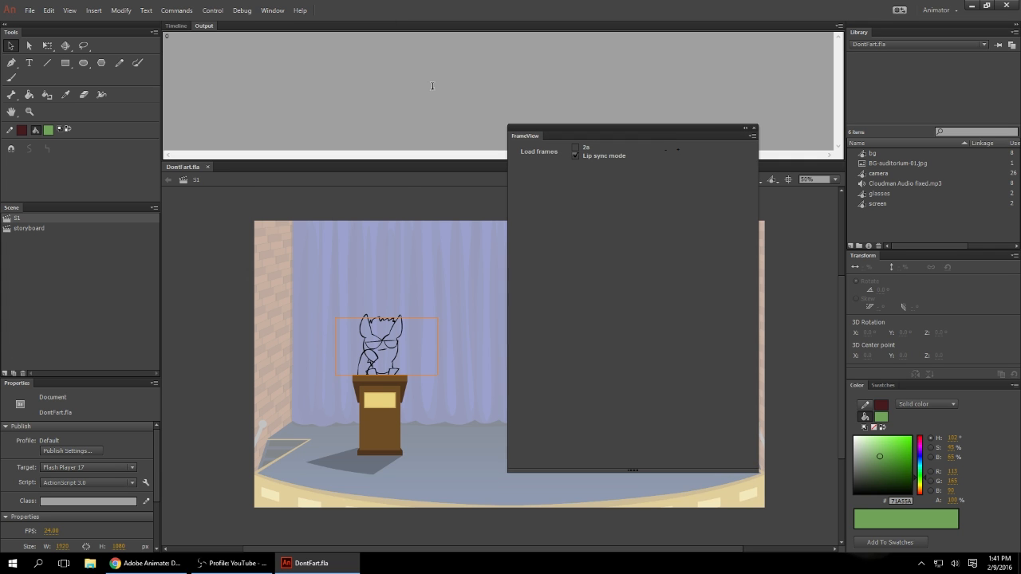
key(ctrl+alt+t)
- Unlock Layer 2 and convert its arm drawing on frame 1 into a graphic symbol named arm
click(254, 96)
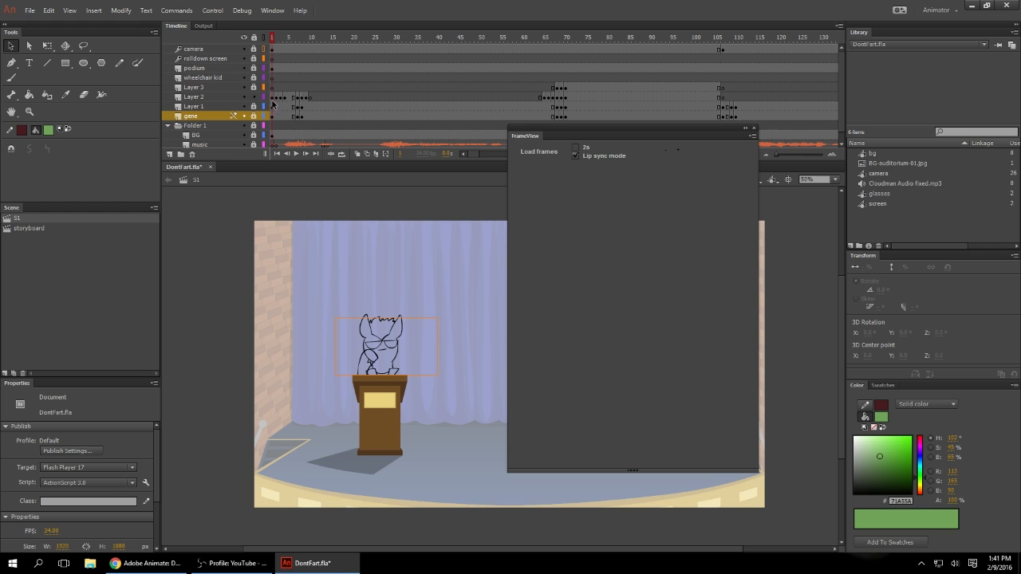
click(273, 97)
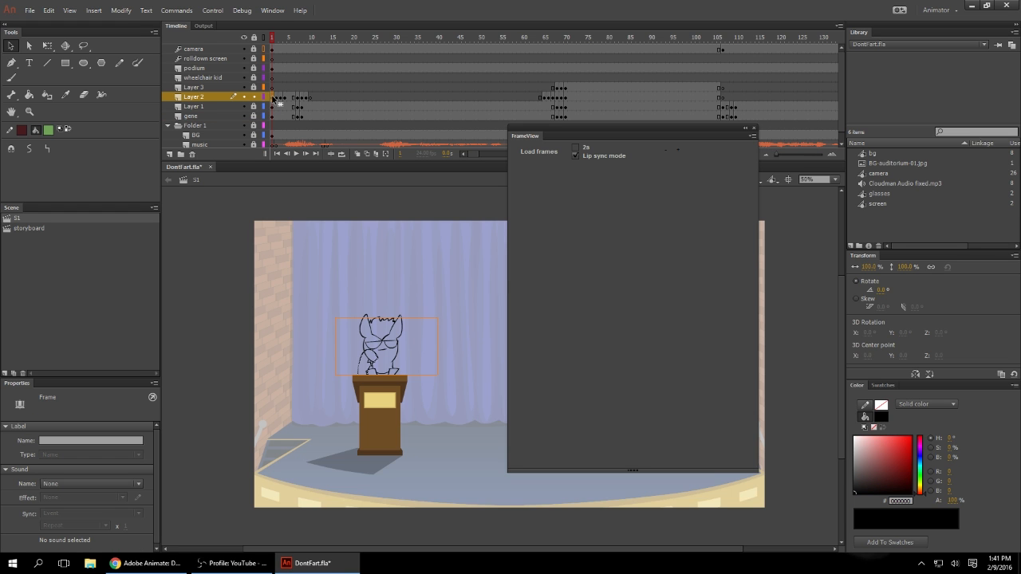
key(F8)
key(Escape)
- Open the arm symbol for editing and add blank keyframes on its layer through frame 24
double_click(867, 154)
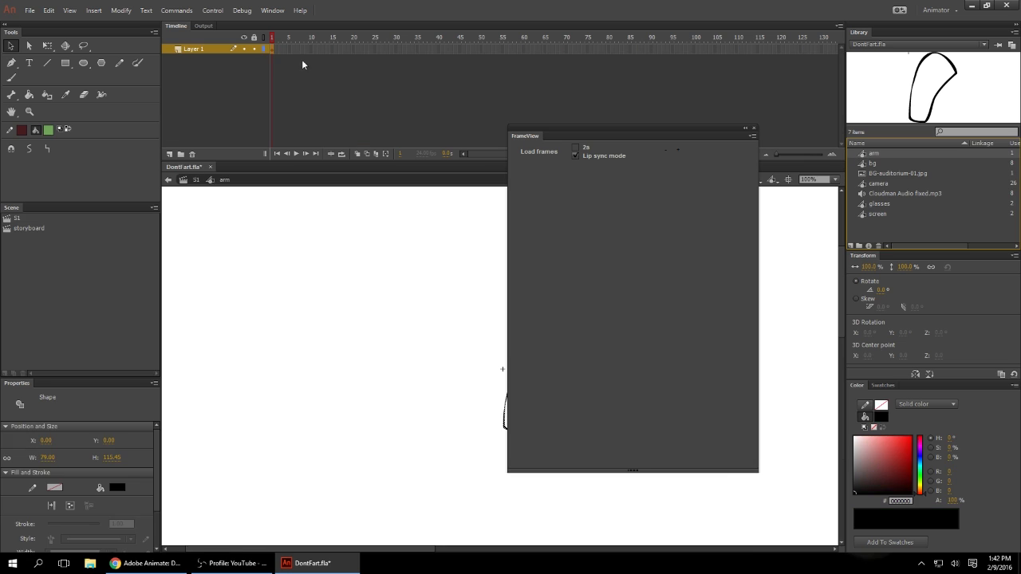
drag(280, 51, 369, 49)
key(F7)
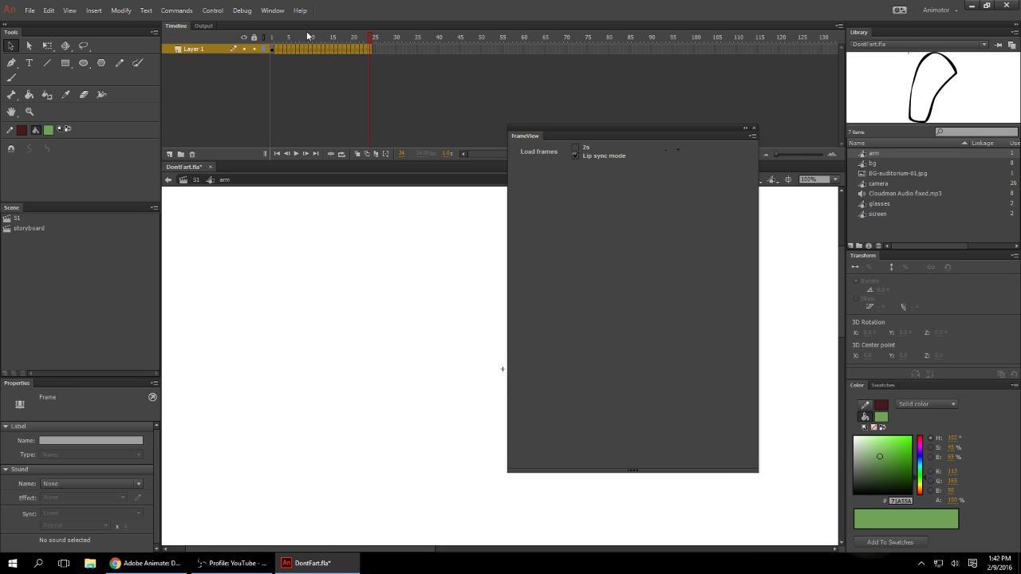
- Brush a different green scribble on each of frames 2, 3 and 4 of the arm symbol
click(274, 40)
key(period)
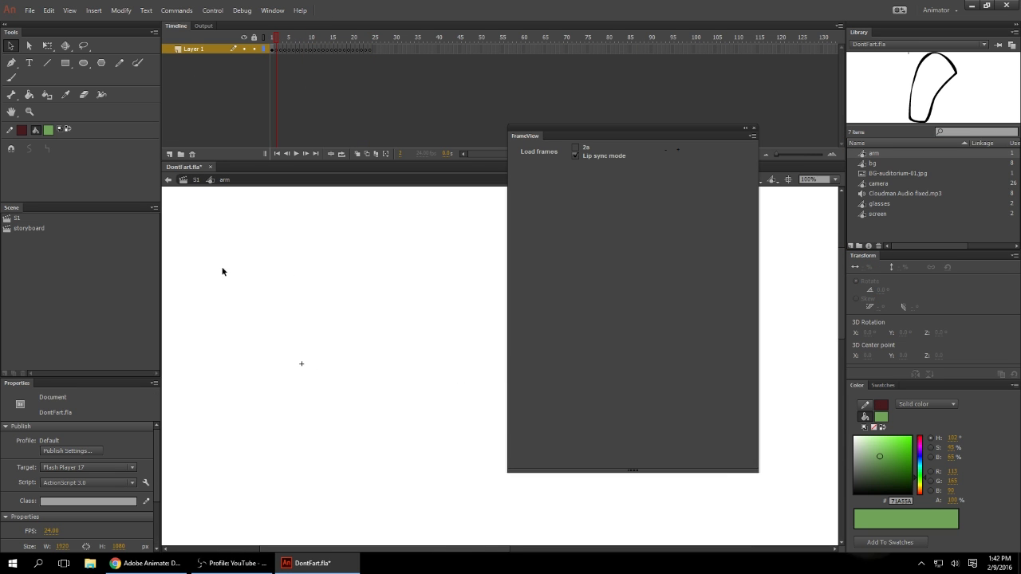
key(b)
mouse_move(279, 307)
mouse_down()
mouse_move(300, 345)
mouse_move(337, 332)
mouse_move(213, 364)
mouse_up()
key(period)
key(period)
mouse_move(288, 339)
mouse_down()
mouse_move(332, 340)
mouse_move(280, 367)
mouse_up()
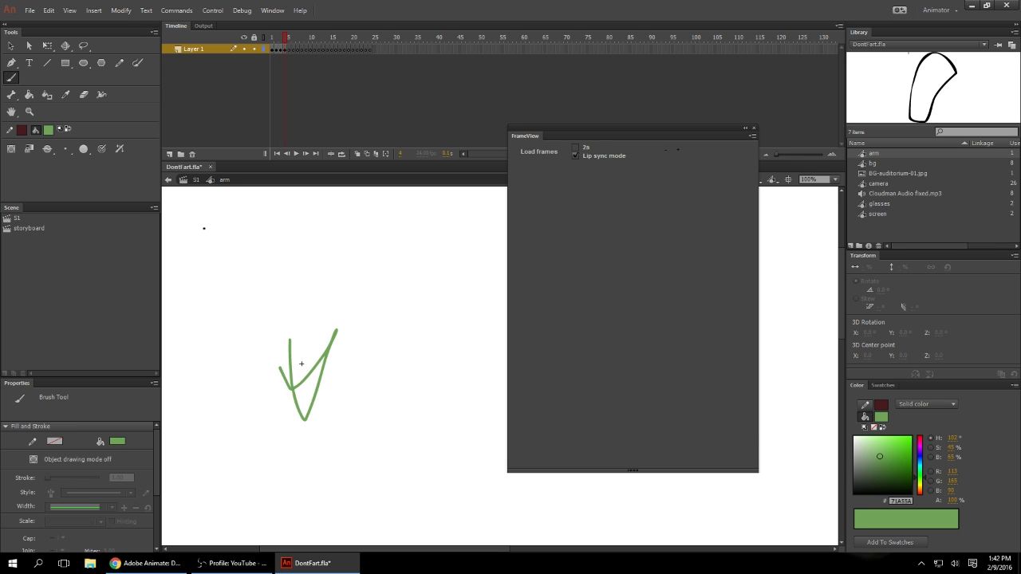
- Return to the S1 scene, load the arm symbol's frames into FrameView, and show the timeline again
click(188, 181)
key(v)
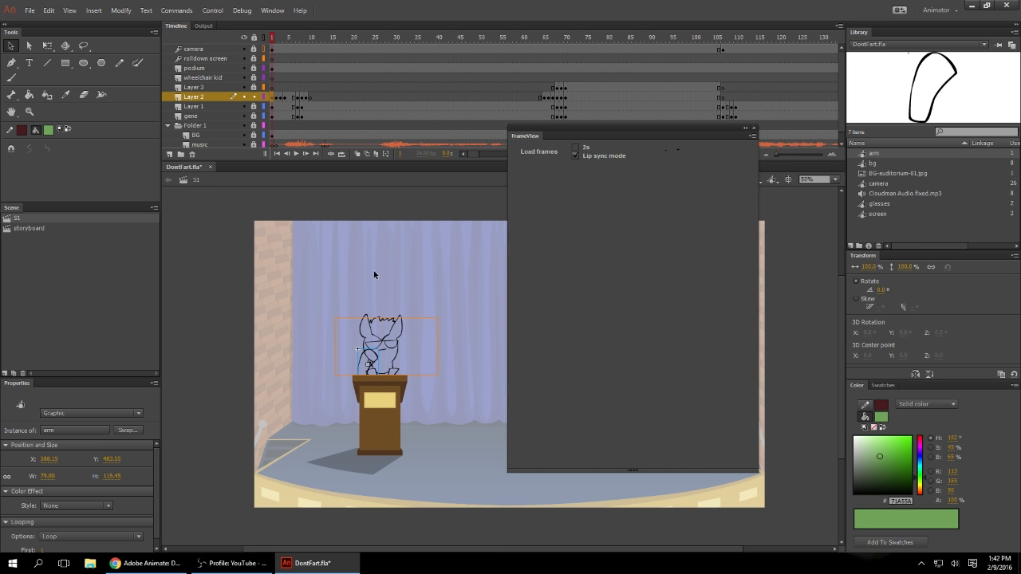
click(549, 150)
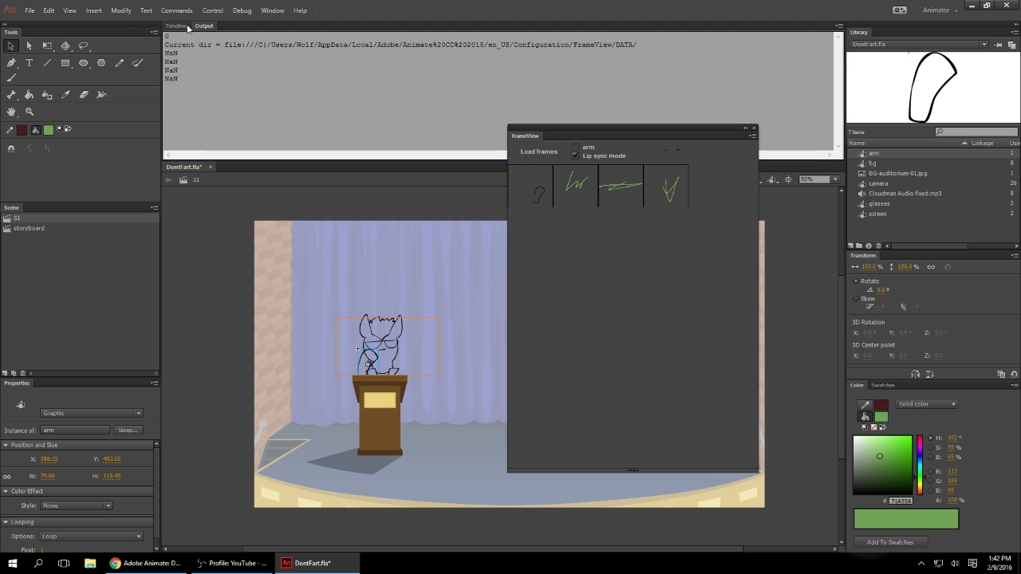
click(182, 26)
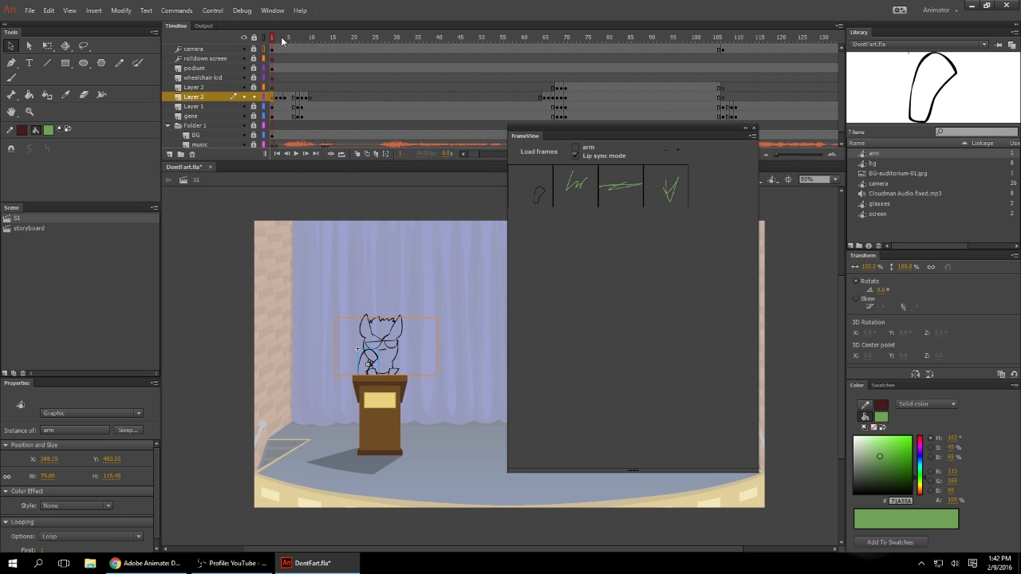
- Insert four extra frames across all layers at the start of the S1 timeline
click(272, 40)
key(F5)
key(F5)
key(F5)
key(F5)
click(275, 40)
- Assign the three green scribble poses in FrameView to frames 1, 2 and 3 of Layer 2, and close FrameView
click(273, 100)
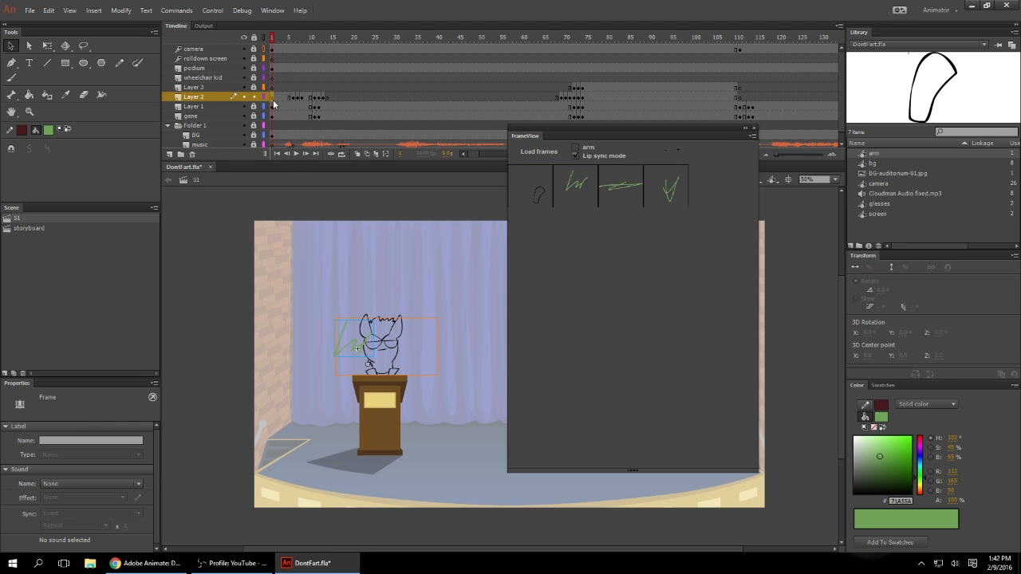
click(569, 200)
click(613, 200)
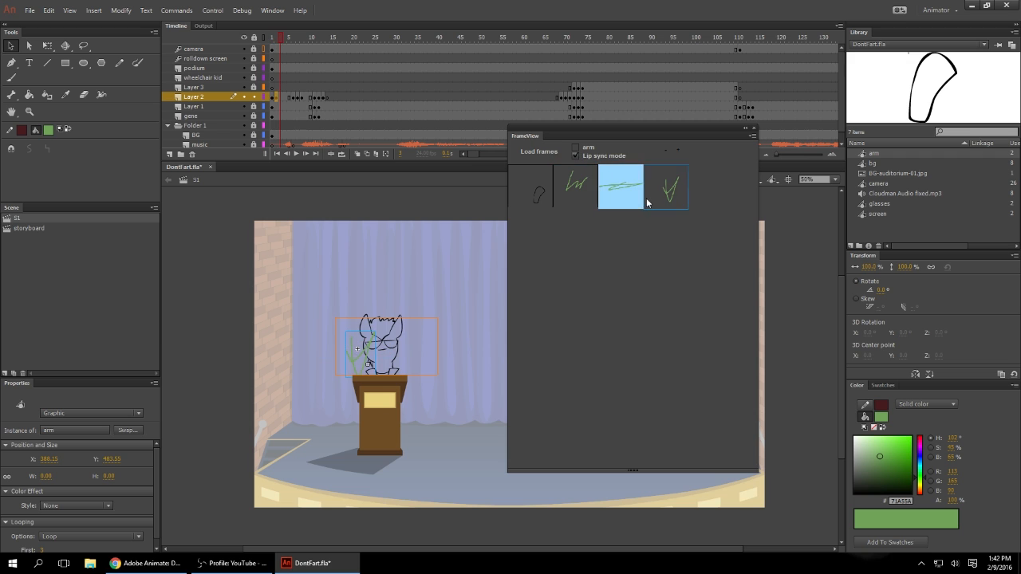
click(647, 202)
click(272, 38)
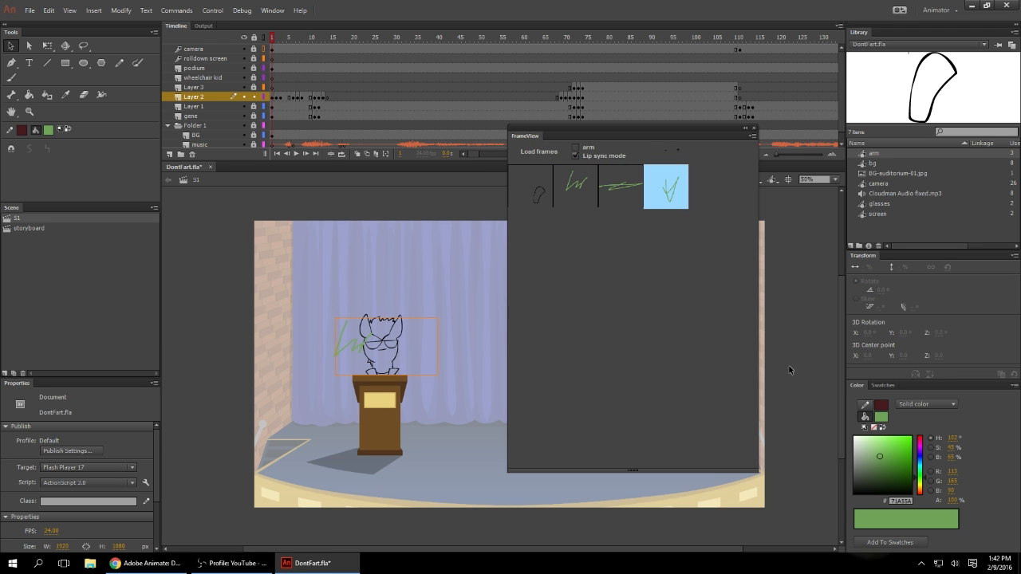
click(753, 127)
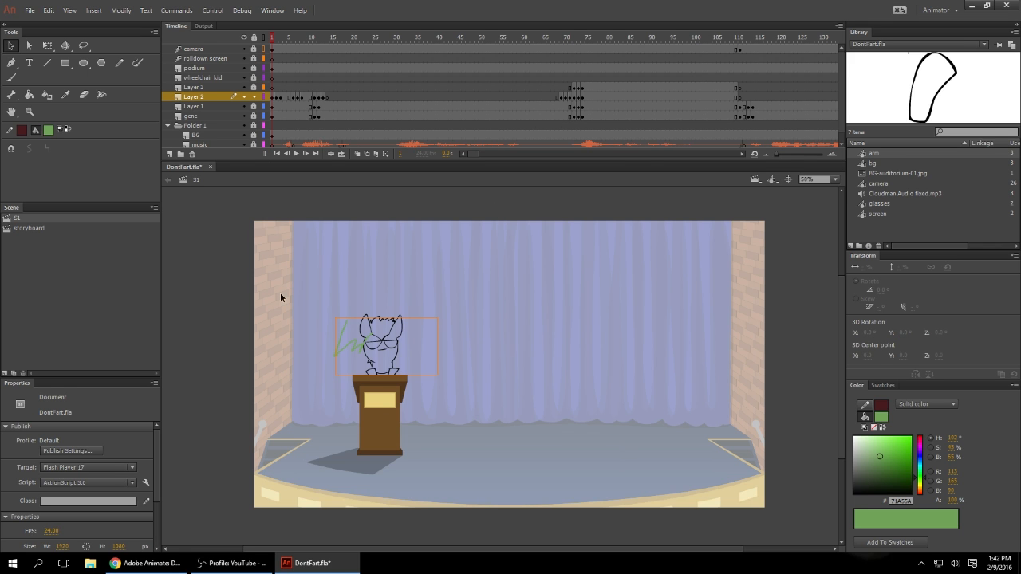
click(270, 11)
mouse_move(293, 316)
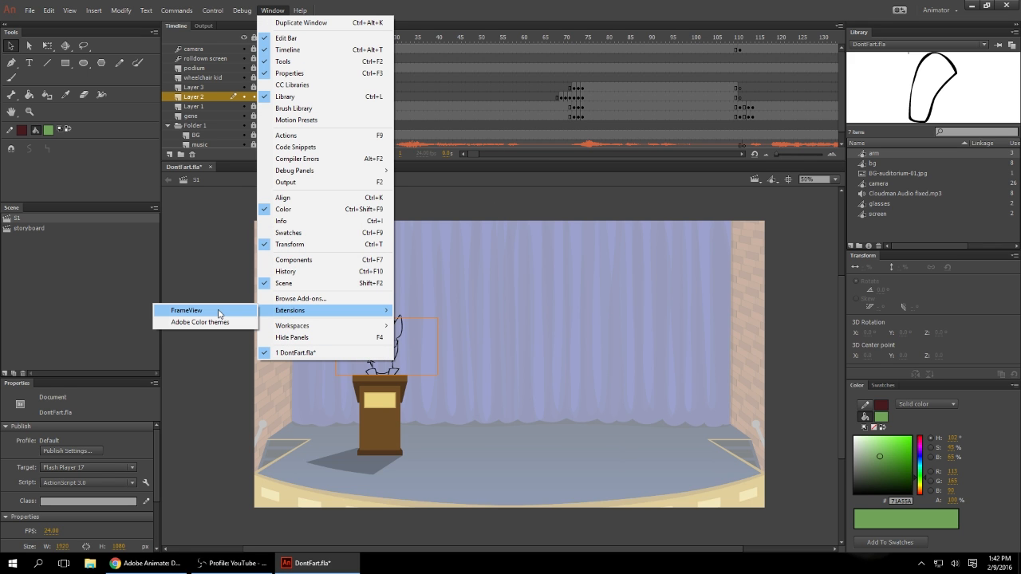
click(505, 194)
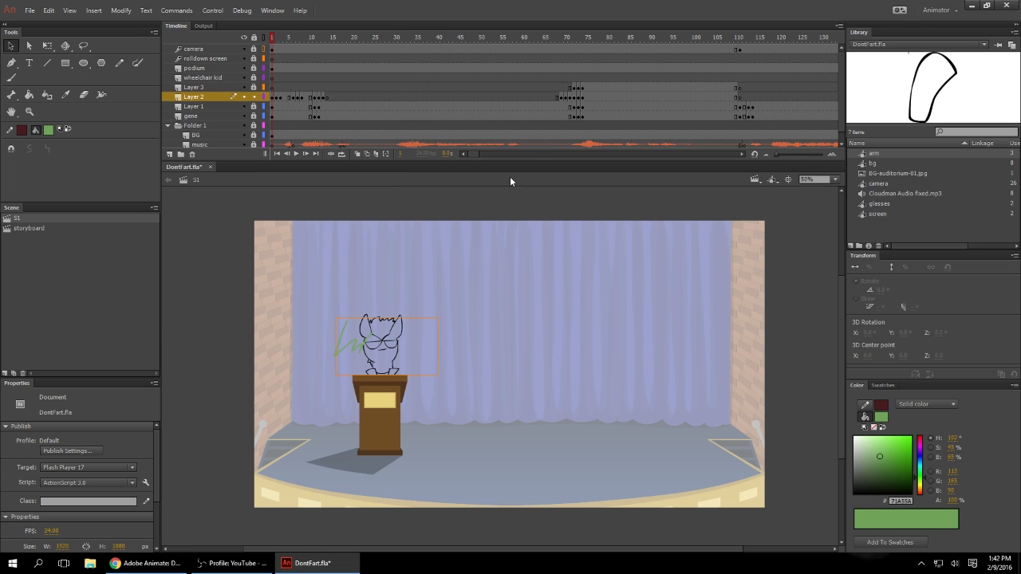
click(210, 167)
click(572, 296)
- Show the arm drawings around frame 7 of the S1 scene with onion skinning
click(276, 41)
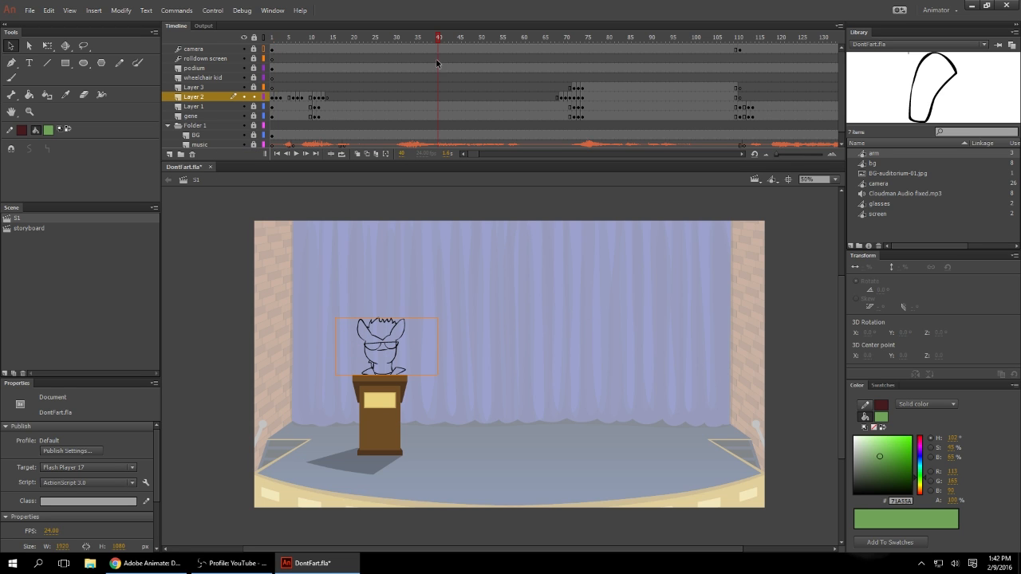
click(298, 38)
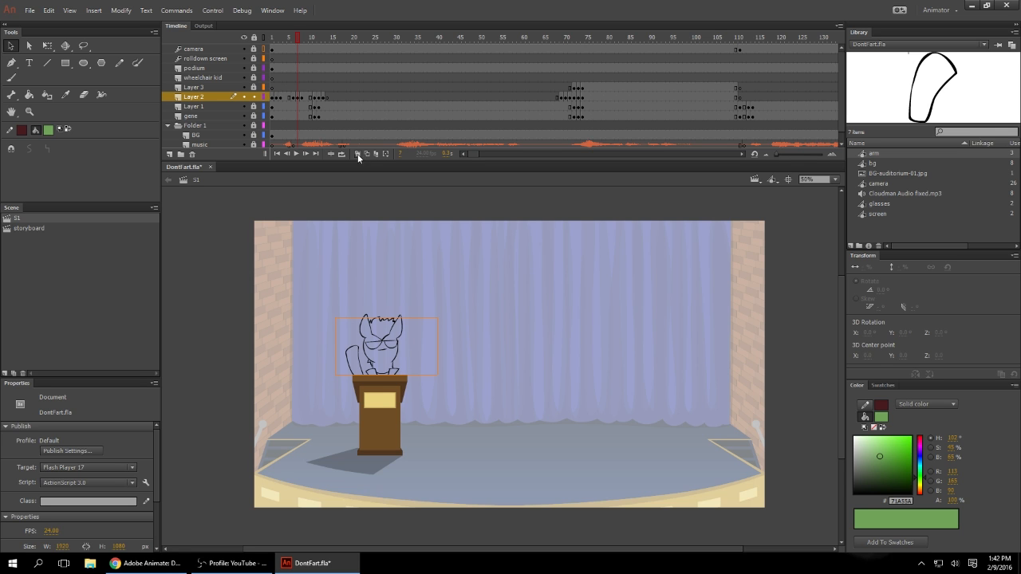
key(z)
click(389, 352)
click(517, 382)
key(v)
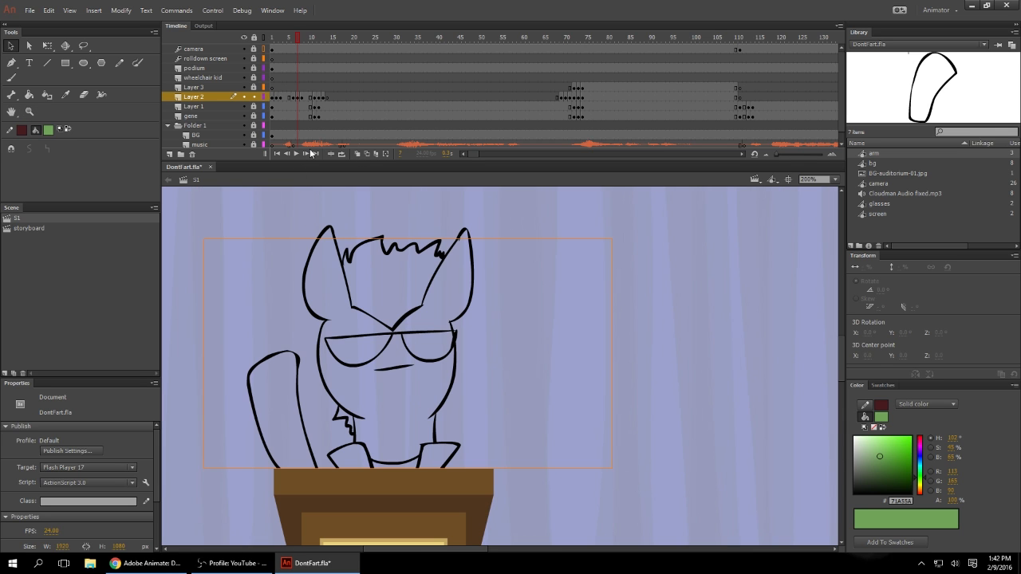
click(358, 154)
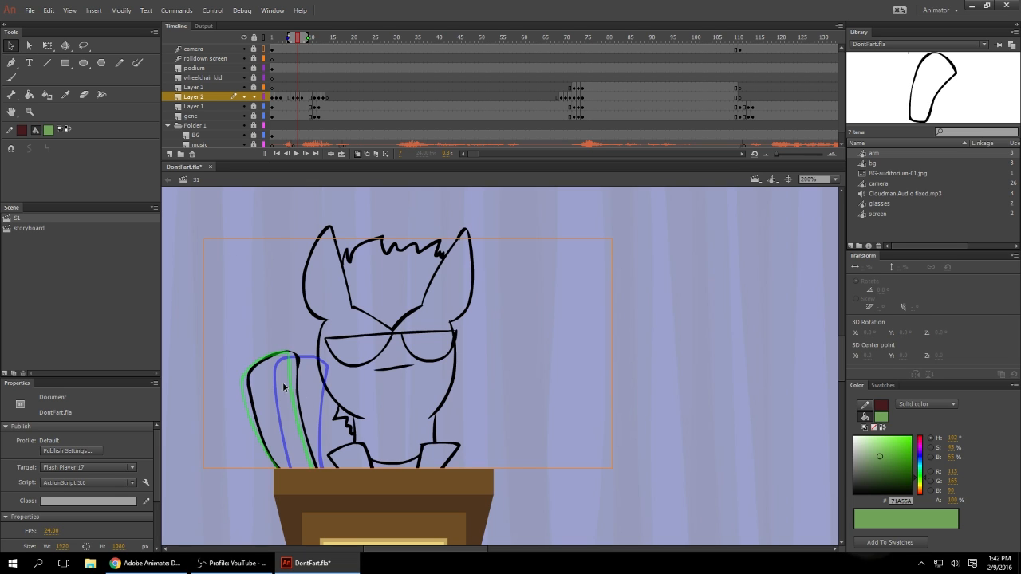
- Try a Paint Brush stroke across the stage and undo it
click(137, 62)
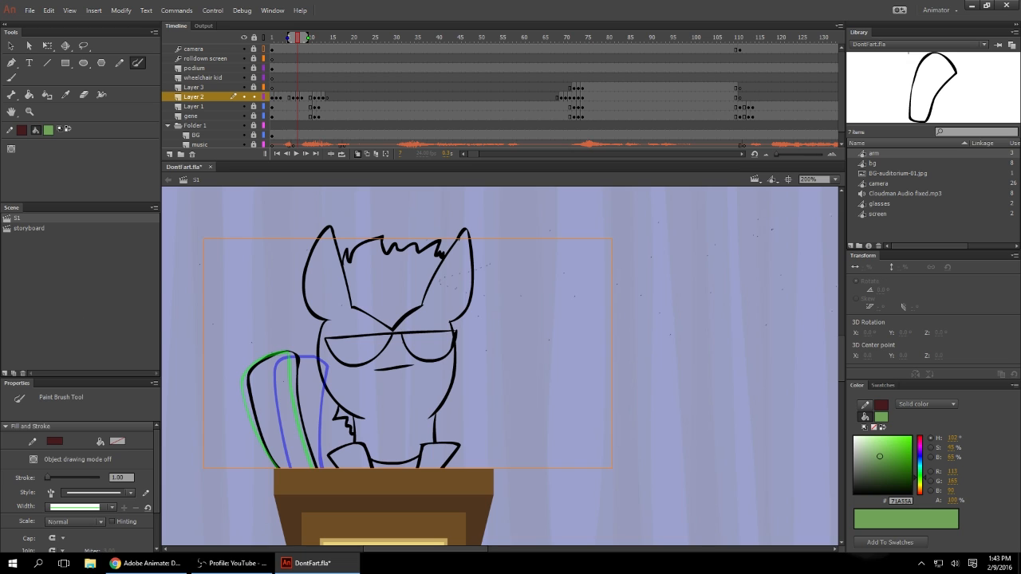
drag(489, 264, 163, 279)
key(ctrl+z)
scroll(447, 132, down, 1)
key(v)
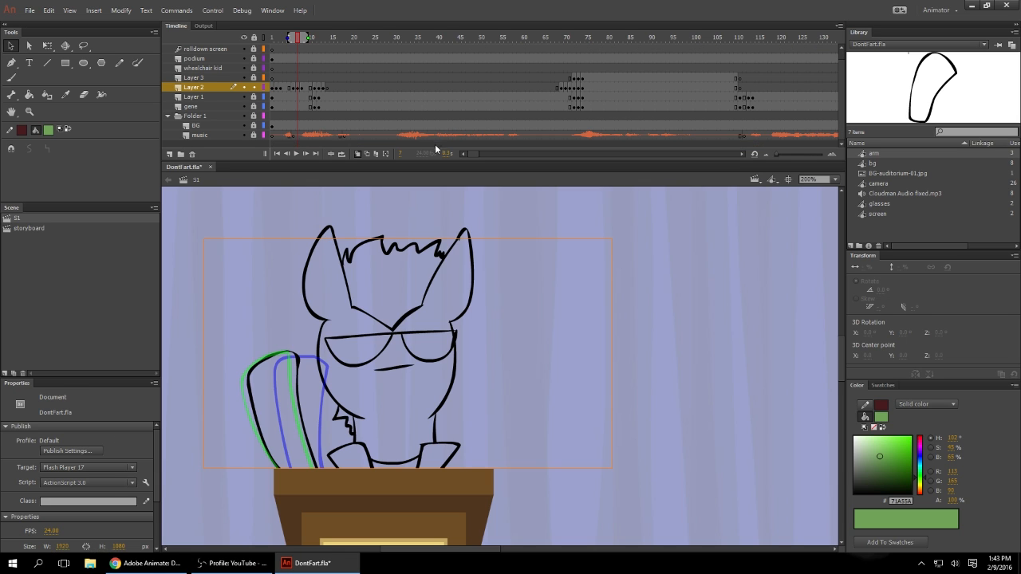
- Toggle onion skinning off and back on to compare the arm drawings at frame 7
click(357, 155)
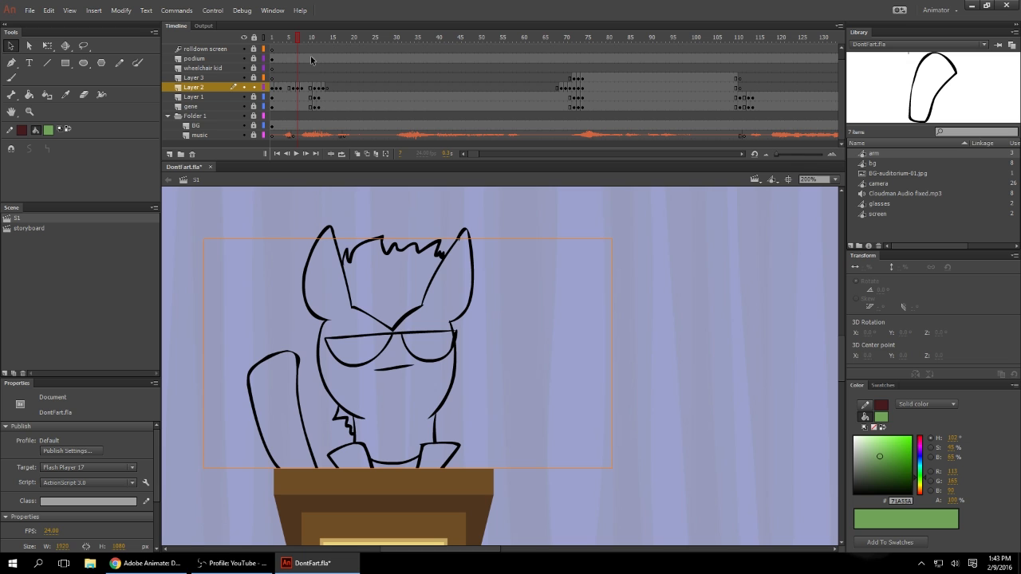
click(358, 154)
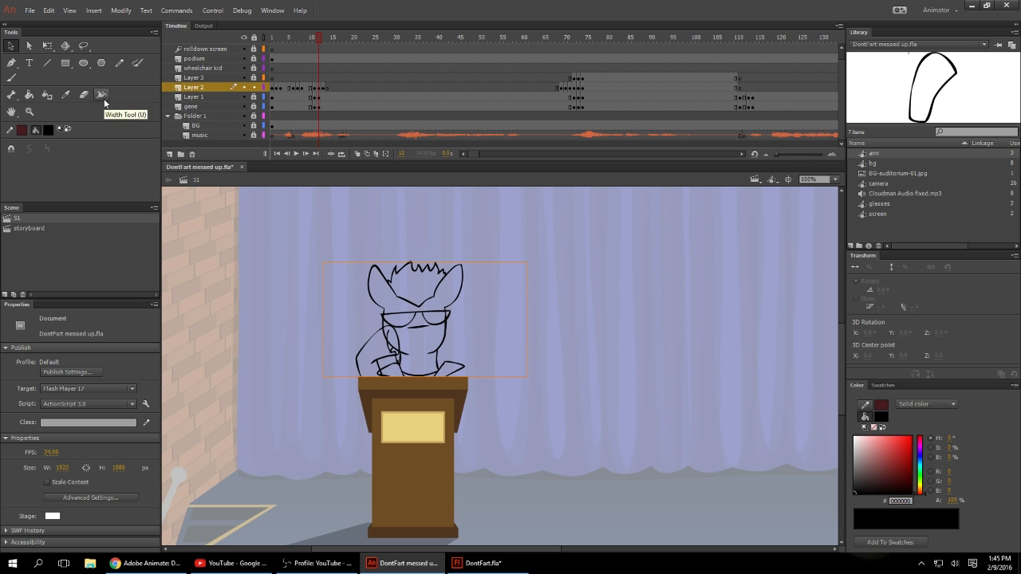
- Rotate the S1 stage view around its pivot point in several directions with the Rotation Tool
click(13, 114)
click(59, 123)
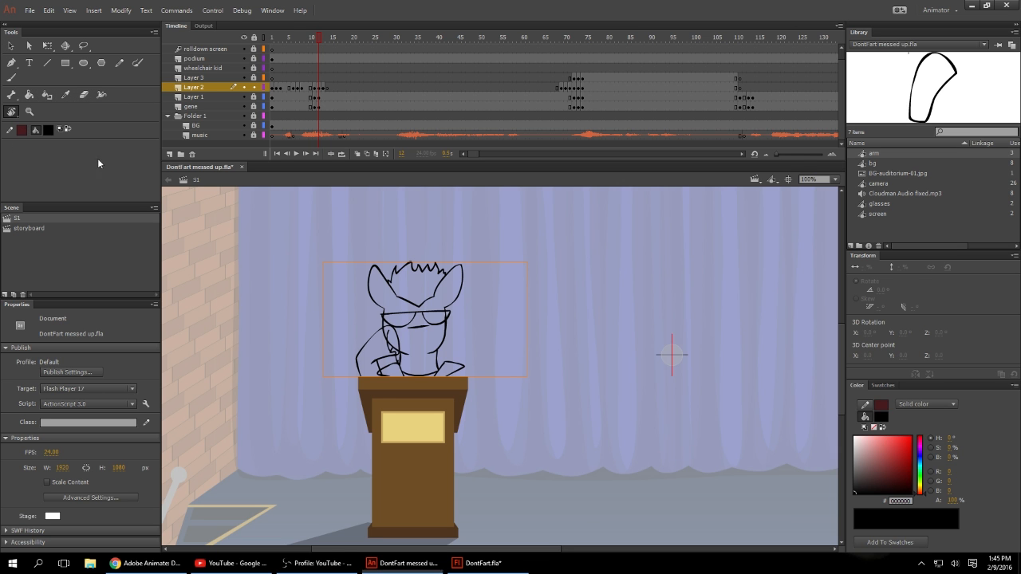
drag(538, 289, 389, 241)
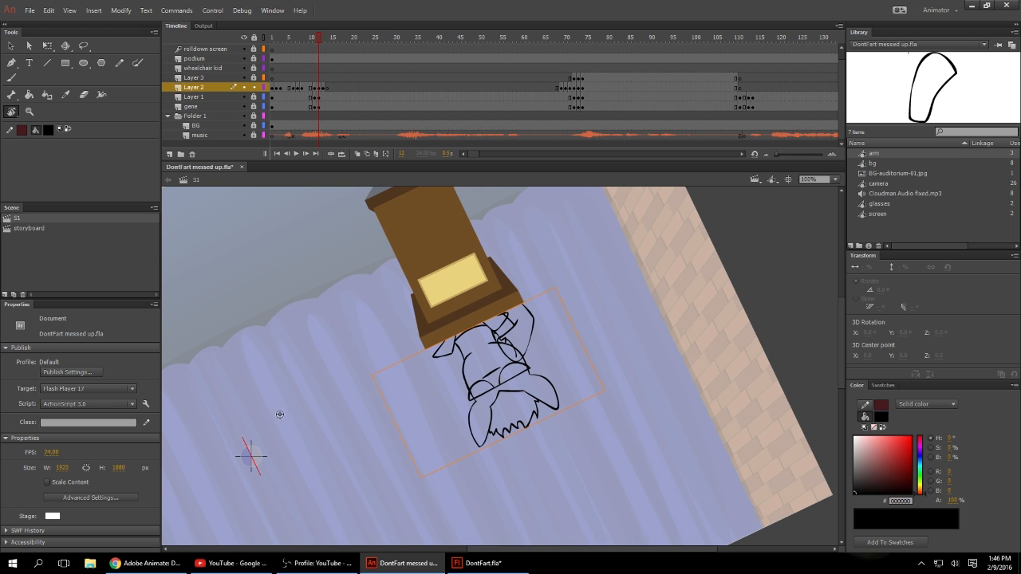
drag(339, 376, 231, 508)
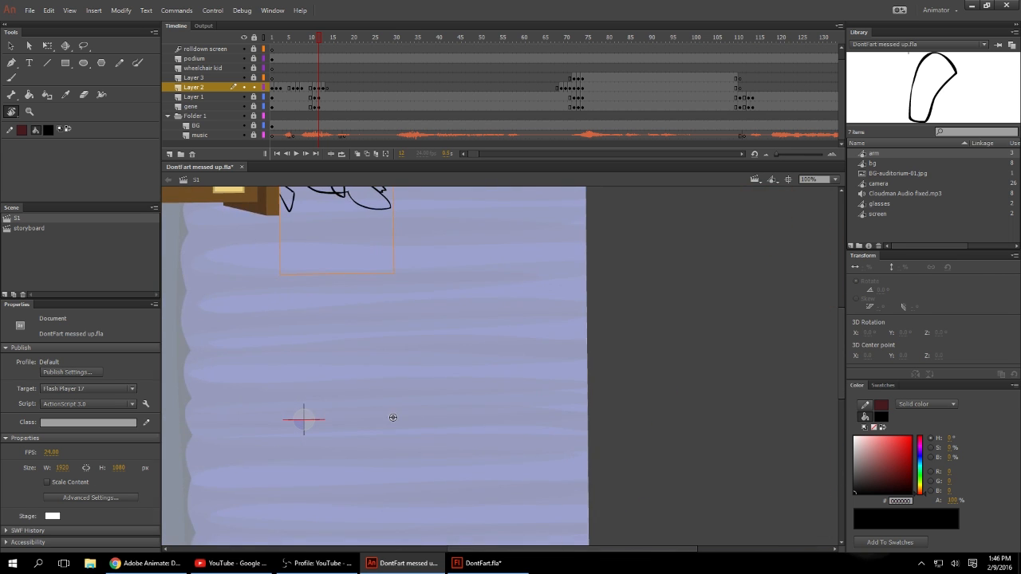
drag(428, 392, 825, 338)
drag(709, 307, 542, 452)
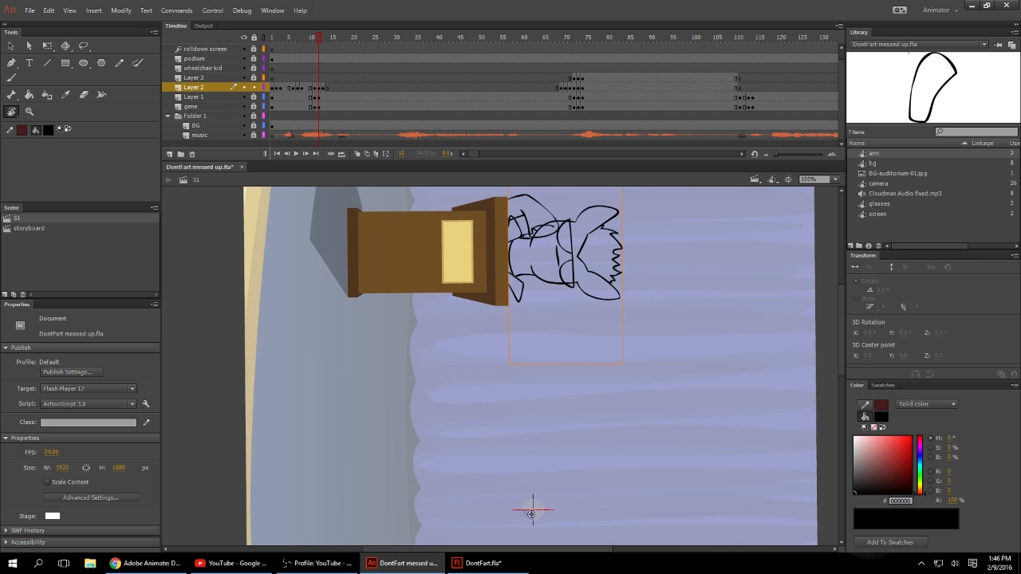
drag(507, 236, 79, 331)
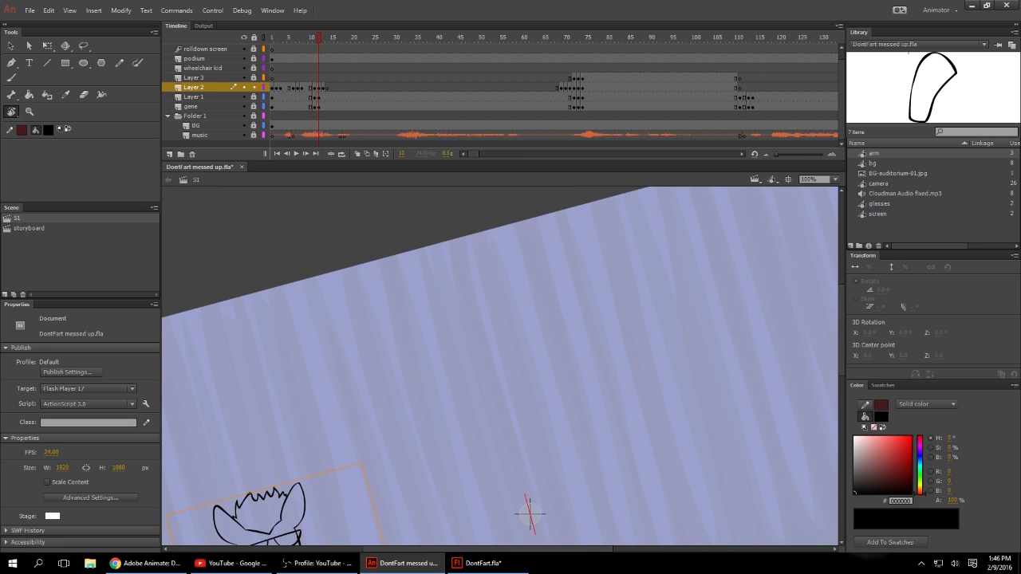
- Reposition the tilted stage view so the character and the whole podium are in sight, with the Rotation Tool active
click(11, 47)
click(12, 113)
drag(415, 399, 547, 205)
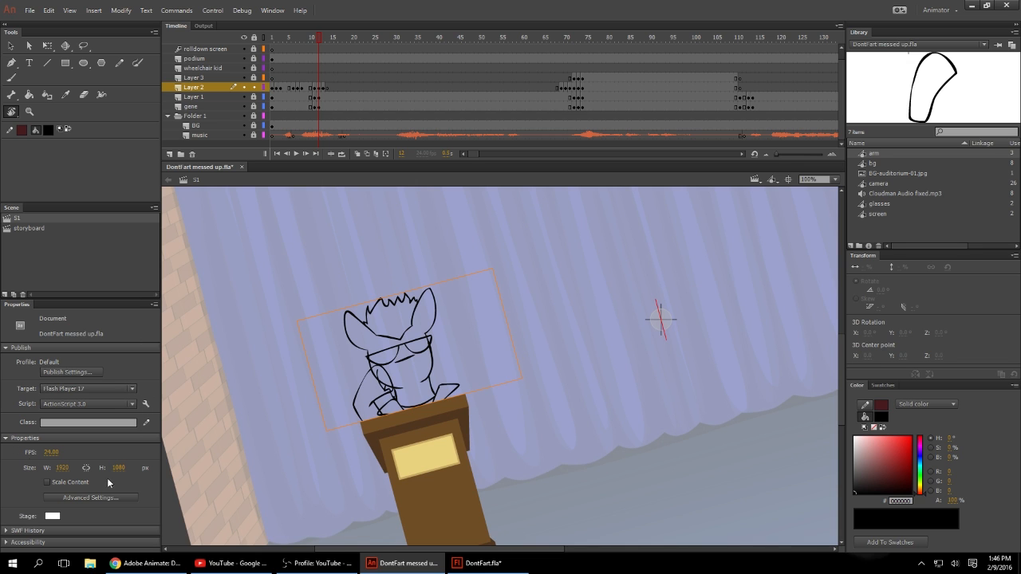
drag(389, 440, 436, 361)
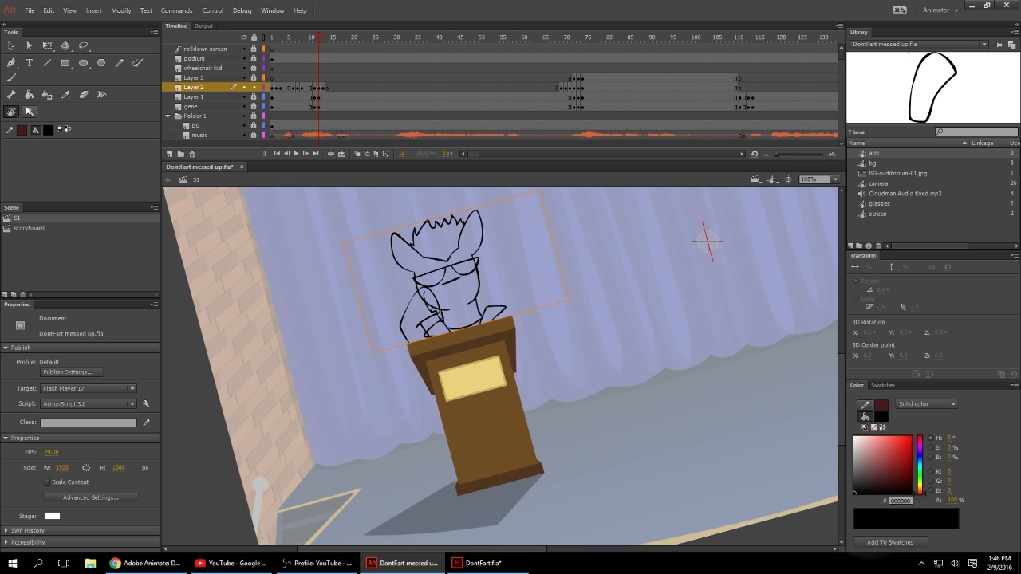
right_click(434, 242)
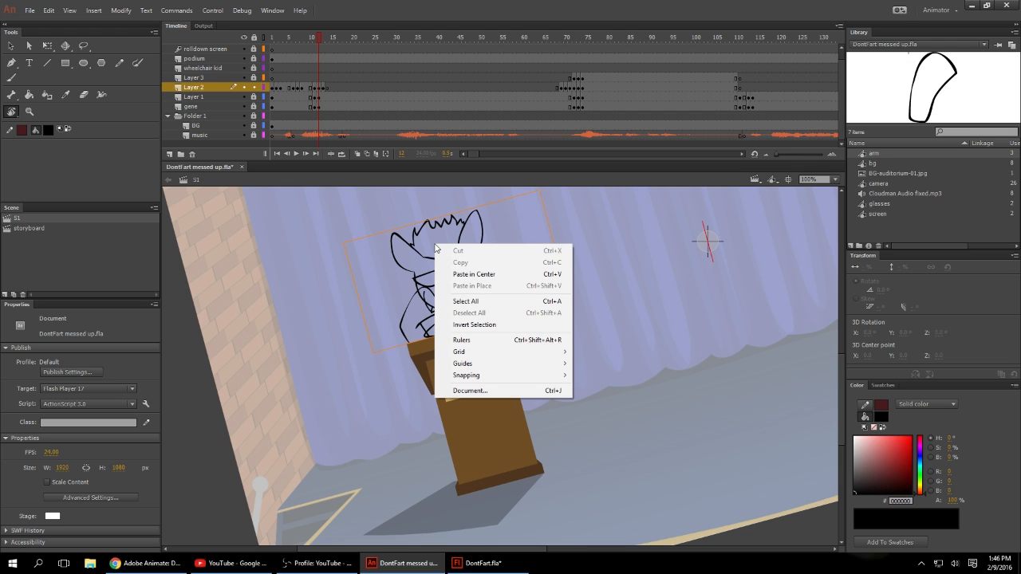
mouse_move(493, 360)
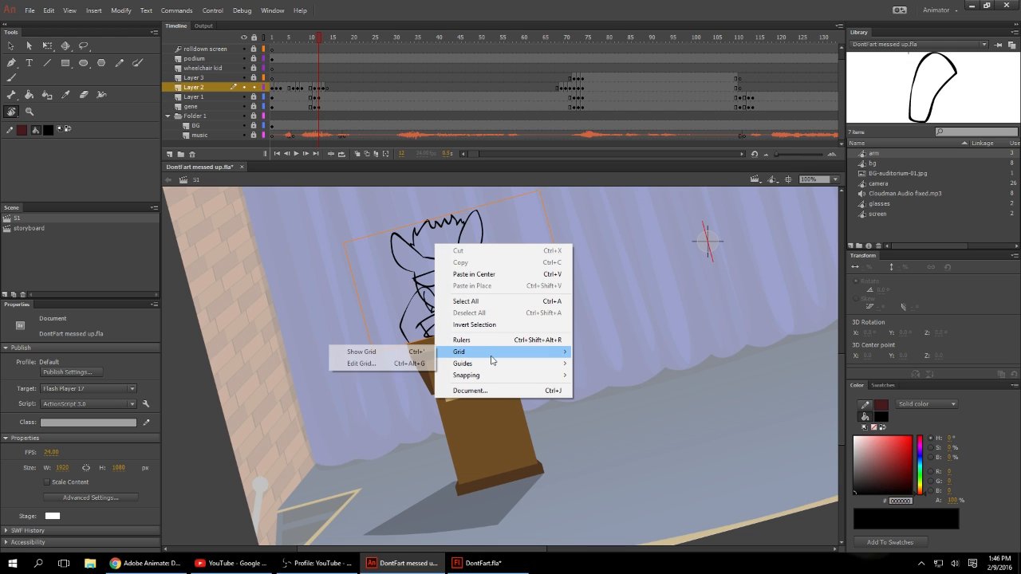
click(655, 5)
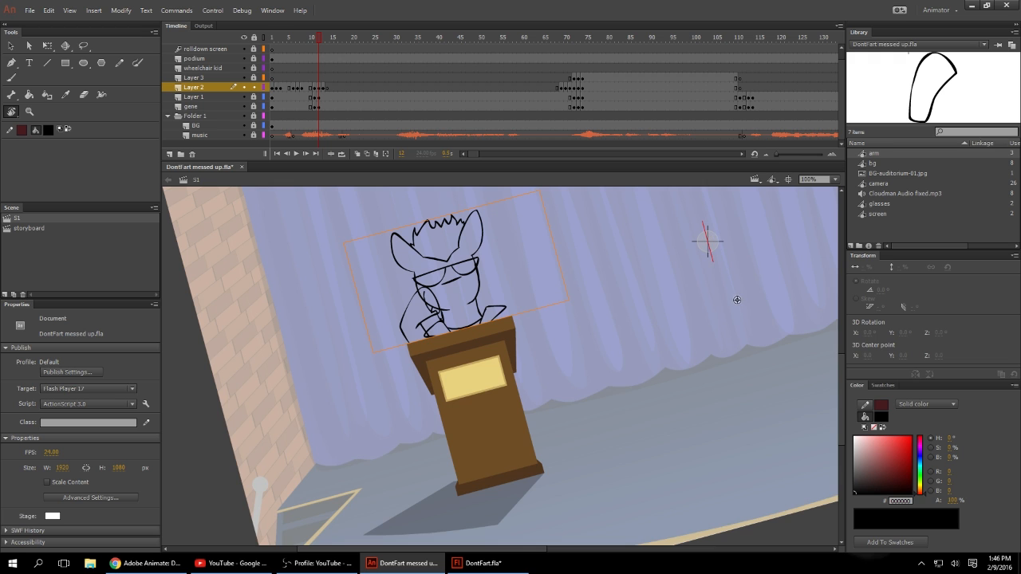
- Magnify the stage to 200% around the rotation pivot and rotate the view upside down
scroll(736, 299, up, 3)
scroll(735, 299, down, 3)
scroll(723, 394, up, 3)
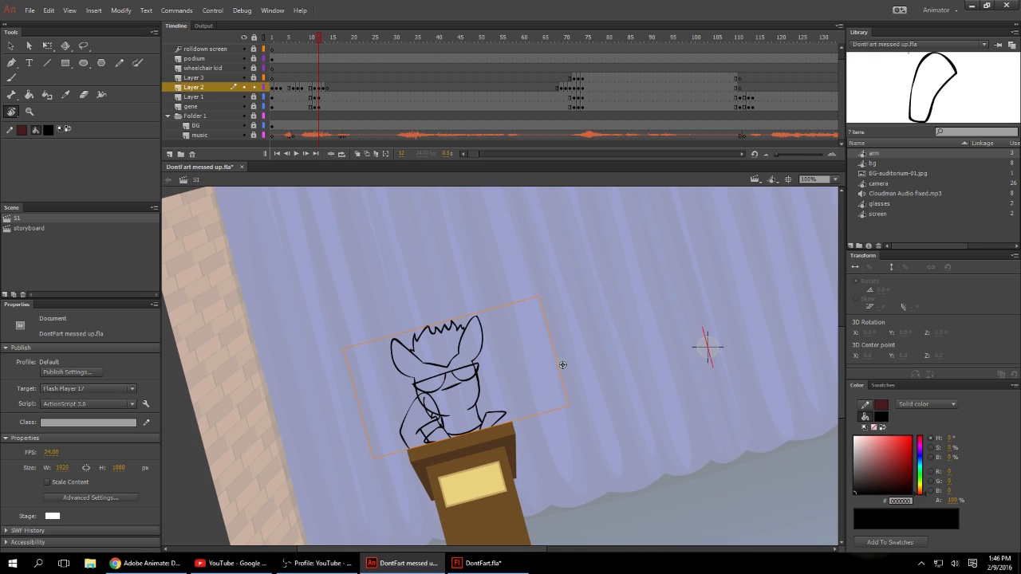
key(z)
click(710, 343)
key(r)
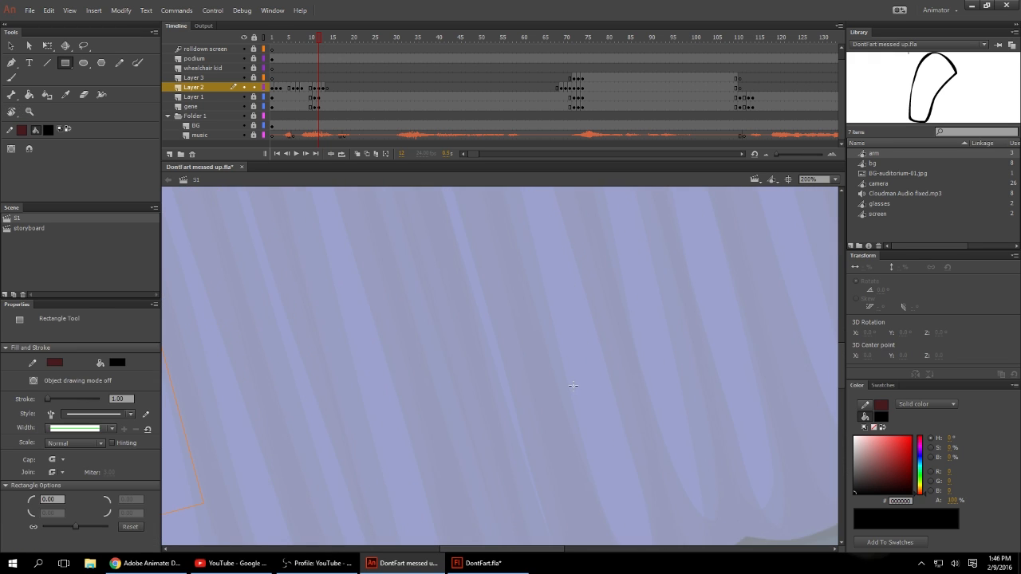
click(11, 112)
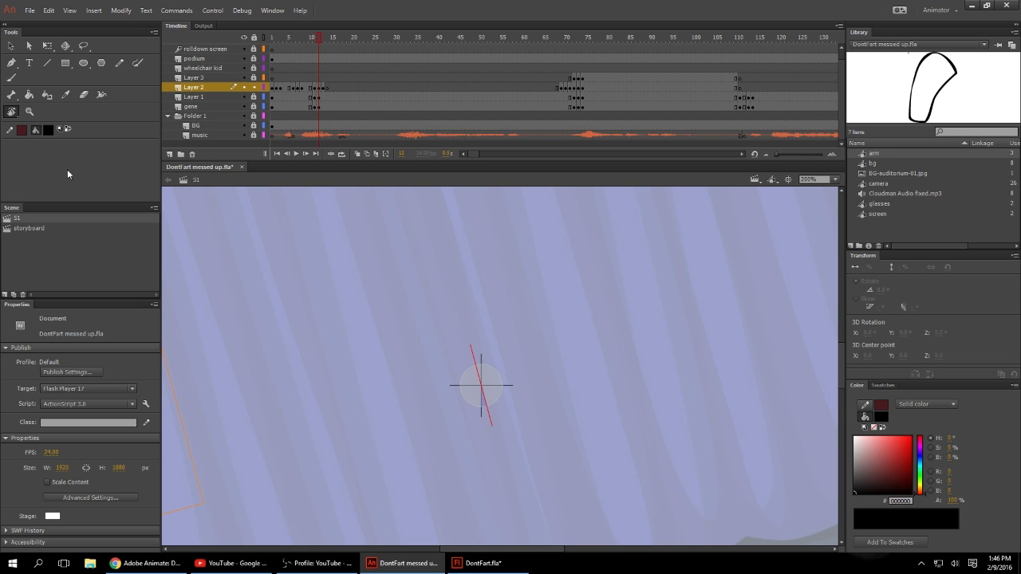
right_click(480, 384)
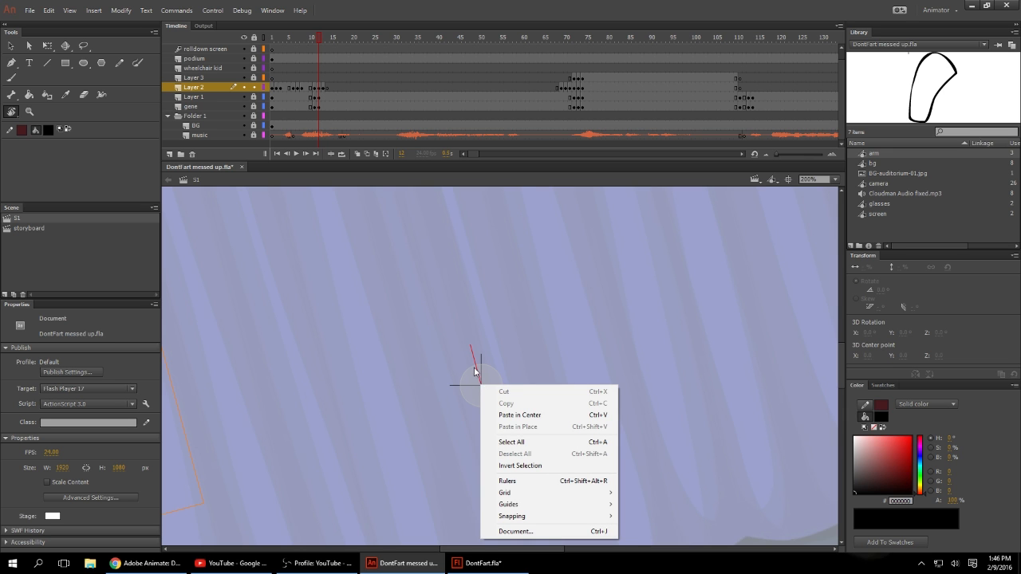
click(473, 360)
drag(460, 326, 469, 406)
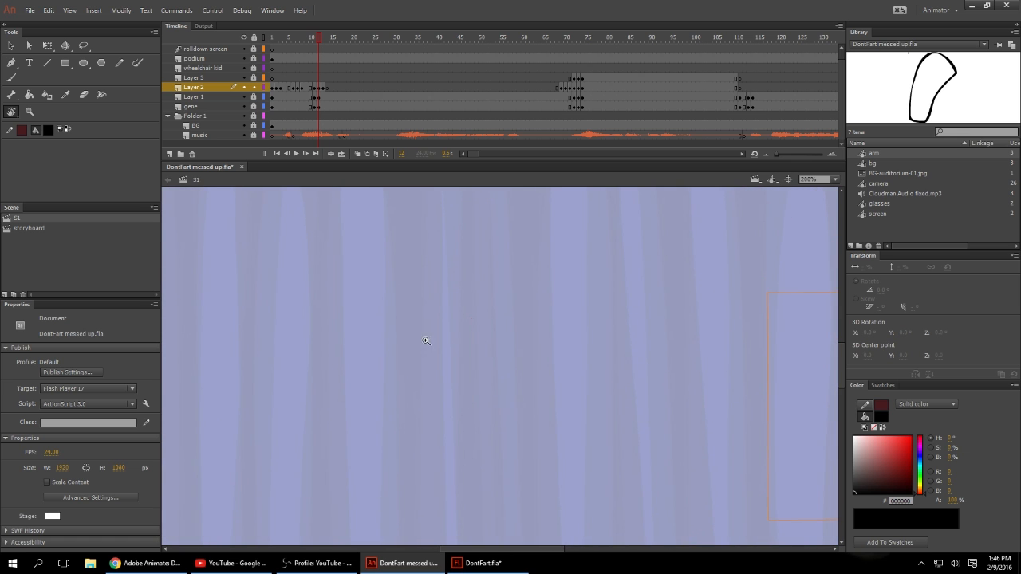
- Zoom the upside-down stage out to 50%
key(z)
alt+click(431, 347)
alt+click(517, 371)
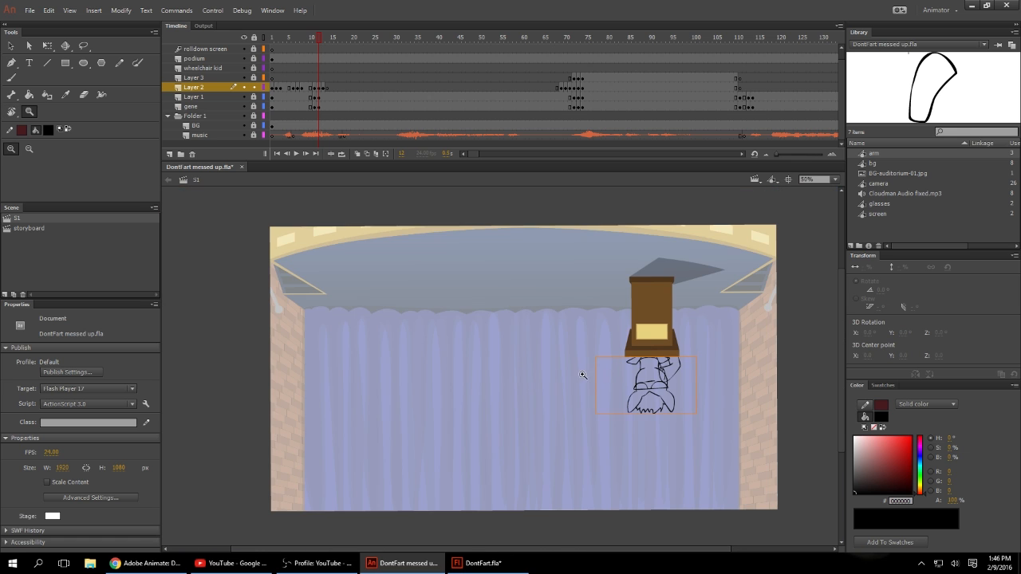
click(676, 375)
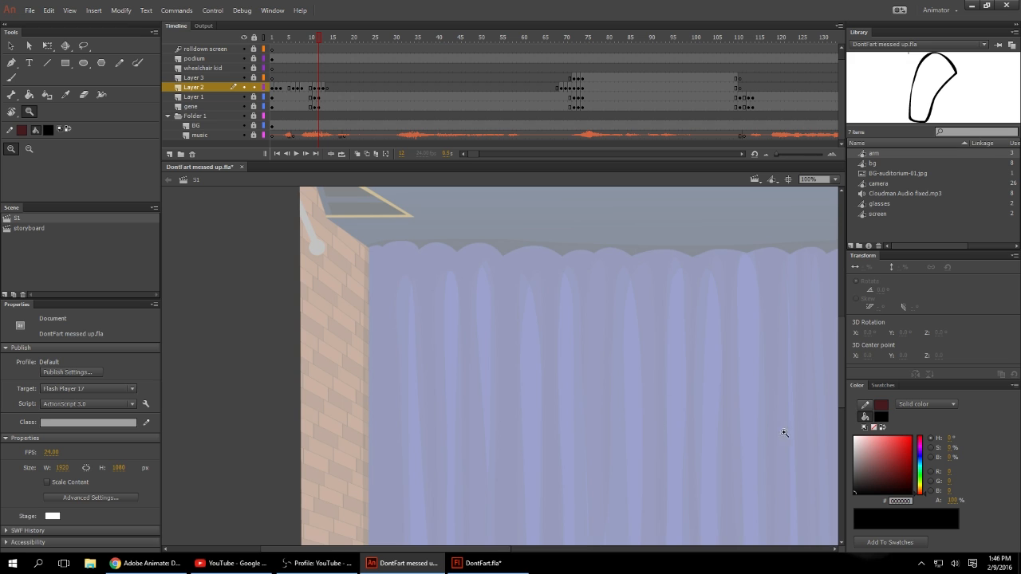
alt+click(681, 424)
- Paint a looping black brush stroke over the curtain at frame 12 of Layer 2 and compare it with the neighbouring frames
key(b)
mouse_move(461, 399)
mouse_down()
mouse_move(512, 421)
mouse_move(555, 493)
mouse_move(577, 475)
mouse_up()
mouse_move(326, 42)
mouse_down()
mouse_move(305, 57)
mouse_move(329, 76)
mouse_up()
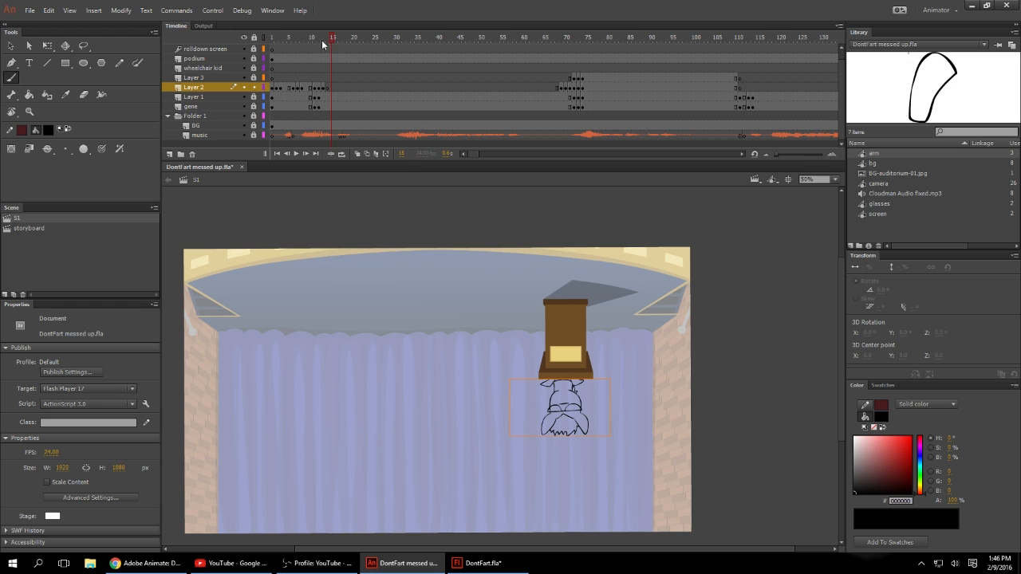
drag(313, 43, 315, 45)
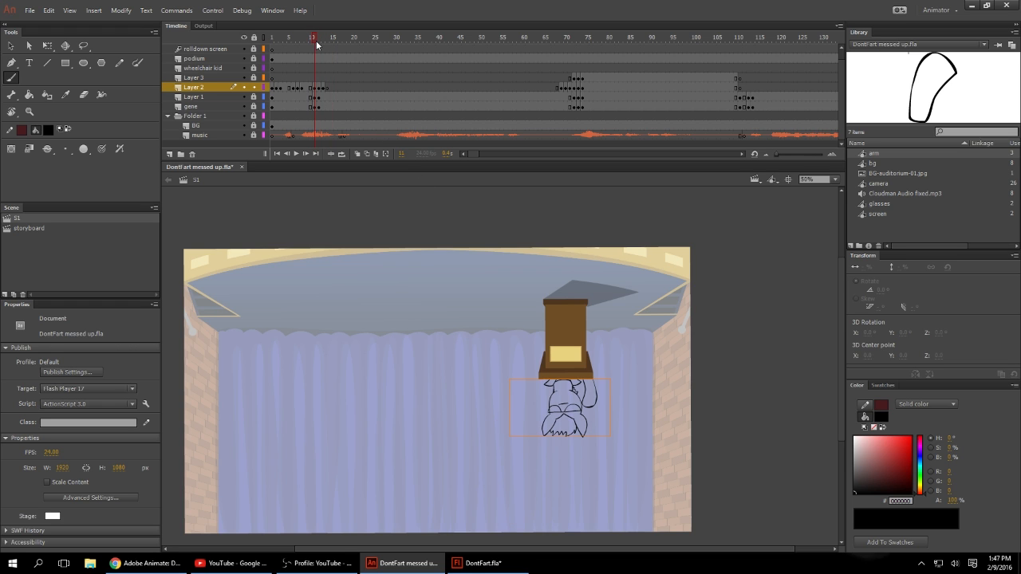
key(.)
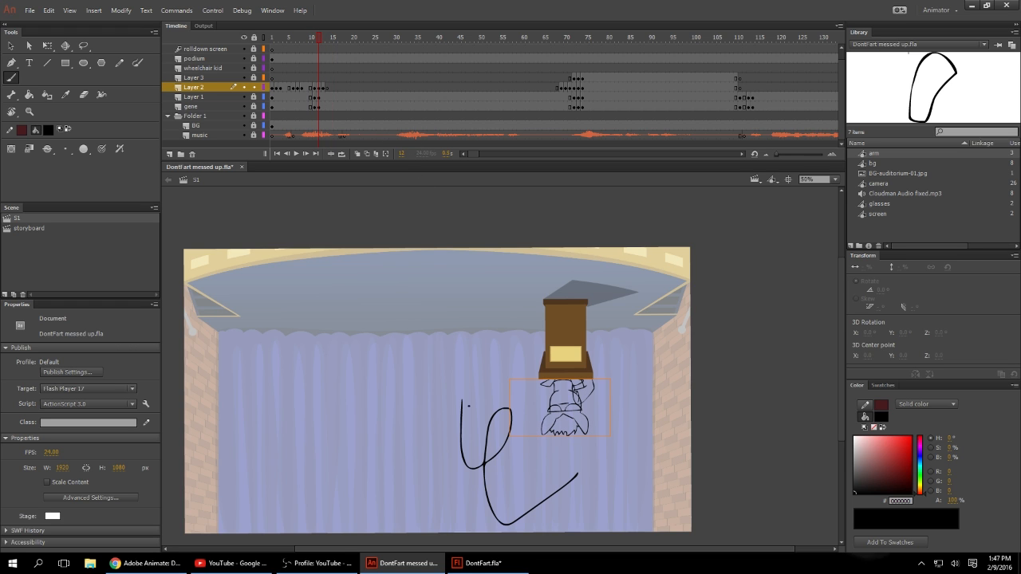
- Delete the looping brush stroke from frame 12 and recentre the stage view
key(v)
mouse_move(383, 323)
mouse_down()
mouse_move(708, 544)
mouse_move(645, 531)
mouse_up()
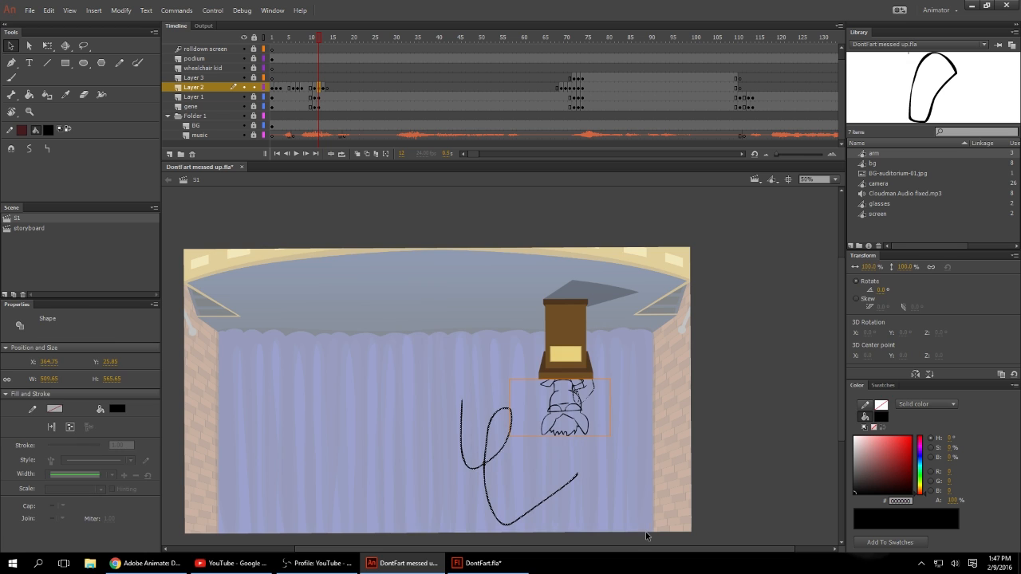
drag(390, 329, 475, 481)
click(511, 435)
key(Delete)
scroll(389, 434, down, 2)
drag(428, 280, 450, 293)
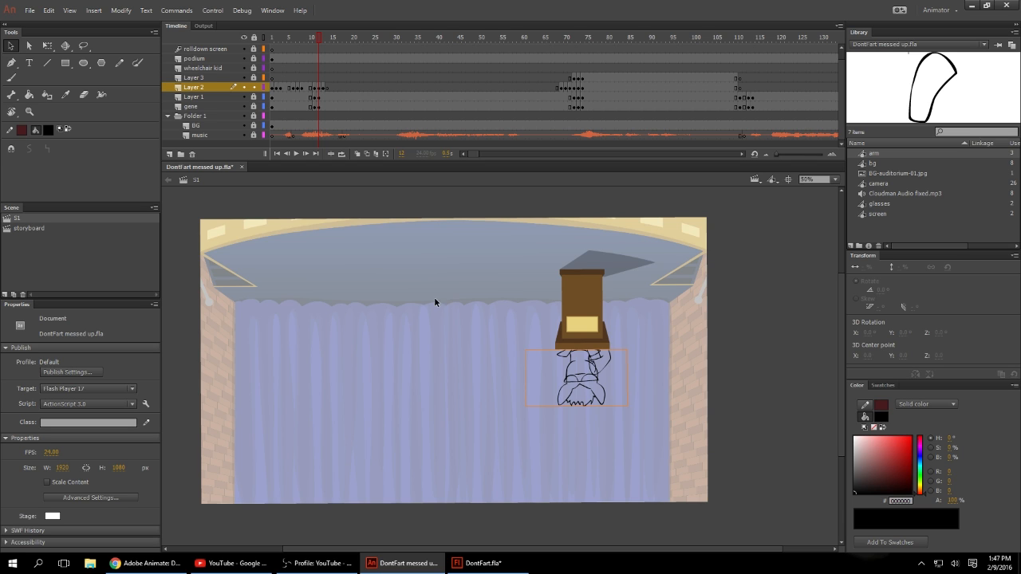
- Try two freehand brush strokes on the upside-down stage and undo both
key(b)
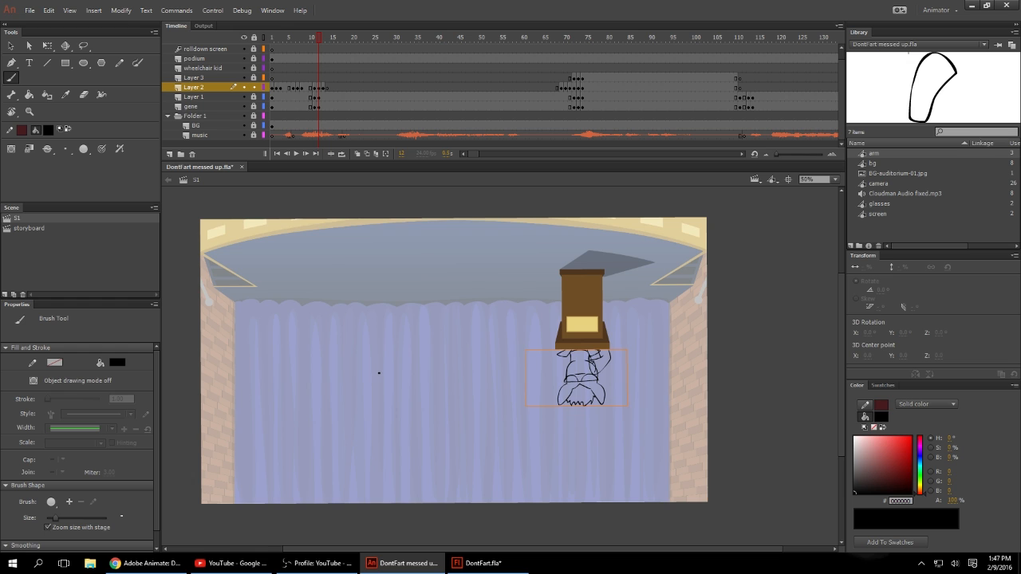
mouse_move(378, 372)
mouse_down()
mouse_move(433, 297)
mouse_move(423, 459)
mouse_move(457, 308)
mouse_move(405, 378)
mouse_move(461, 259)
mouse_move(300, 373)
mouse_move(368, 432)
mouse_move(505, 306)
mouse_move(625, 391)
mouse_up()
key(ctrl+z)
mouse_move(490, 255)
mouse_down()
mouse_move(354, 410)
mouse_move(471, 295)
mouse_up()
key(ctrl+z)
- Reactivate the Rotation Tool for the upside-down stage
key(r)
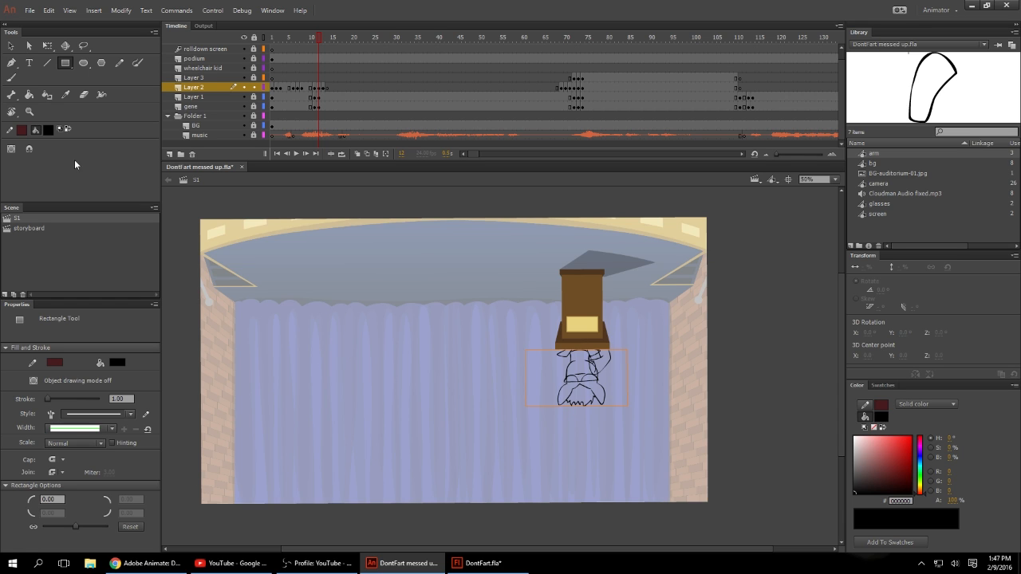
click(12, 112)
click(15, 116)
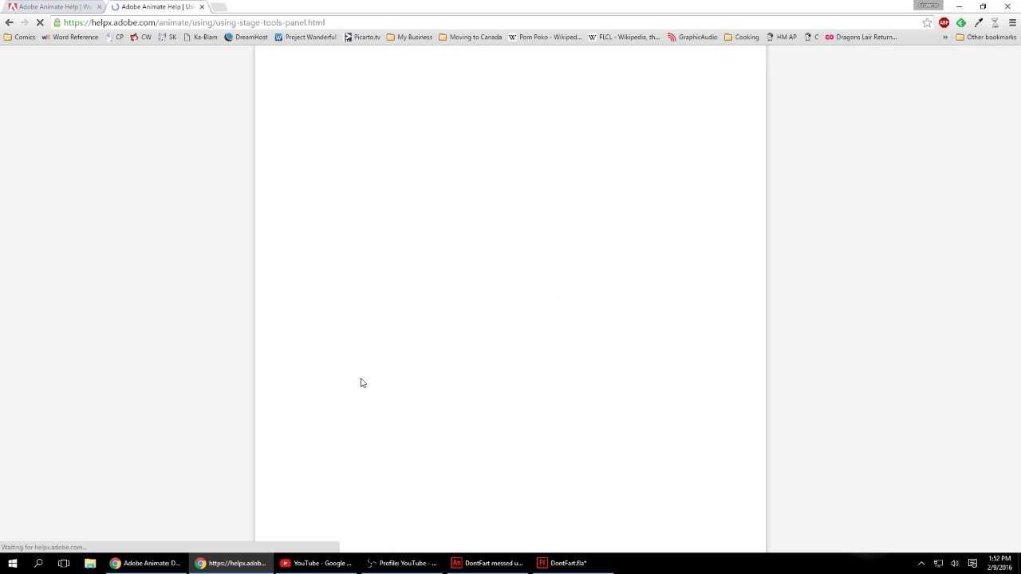
- Search the Adobe stage and tools help page for "rotate" and read the Rotate the Stage instructions
scroll(266, 319, down, 5)
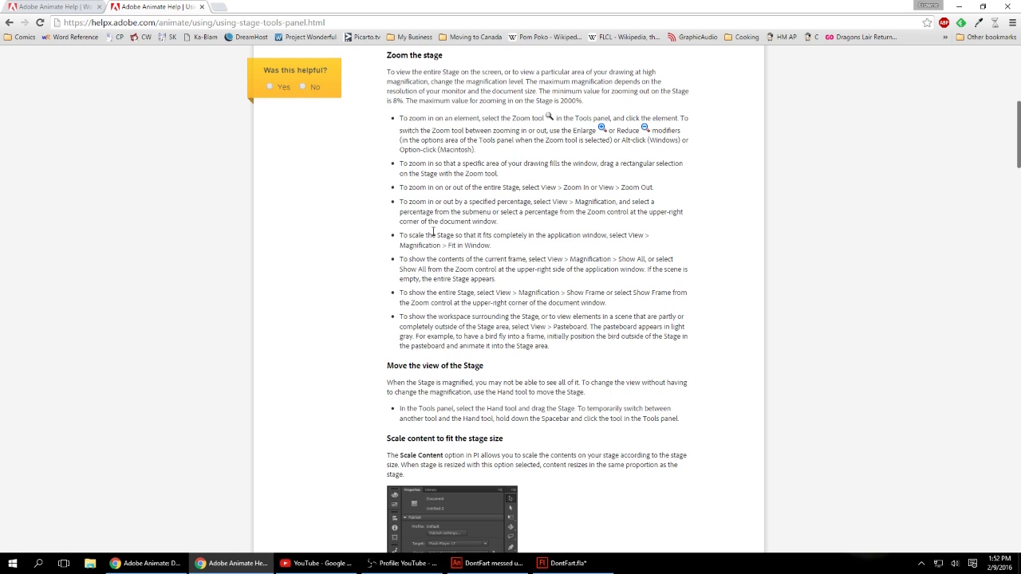
key(ctrl+f)
text(rotate)
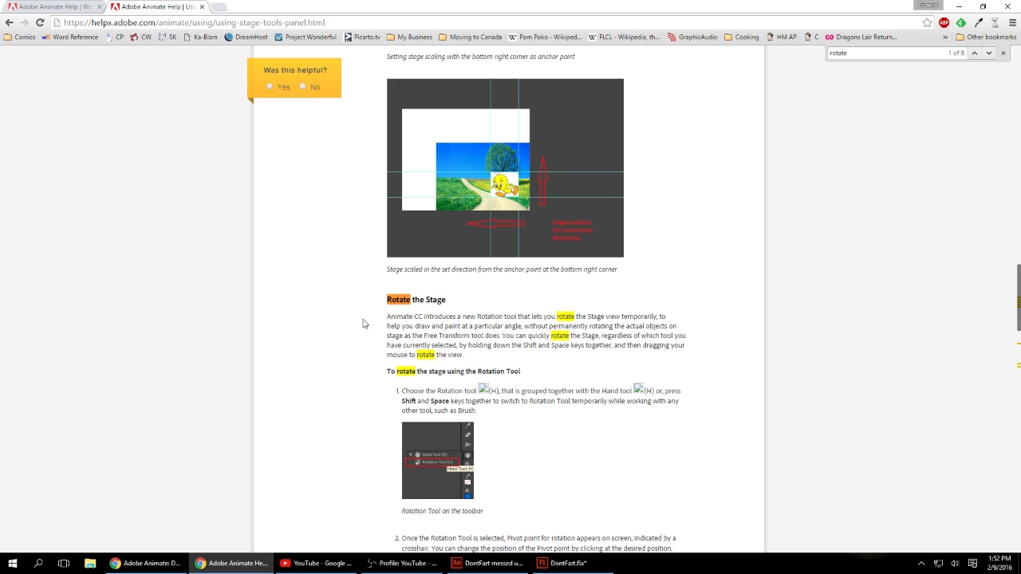
middle_click(330, 307)
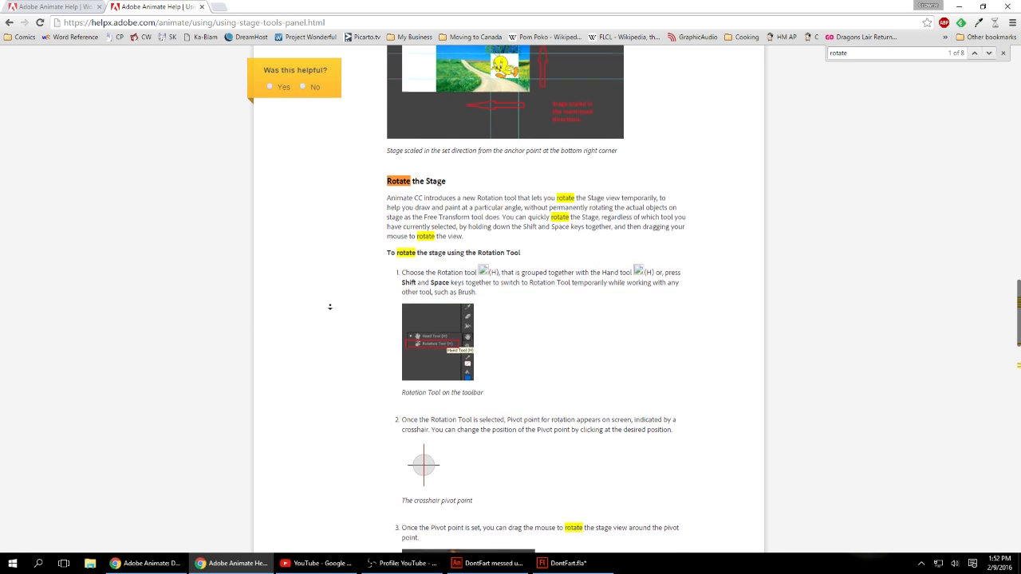
middle_click(329, 310)
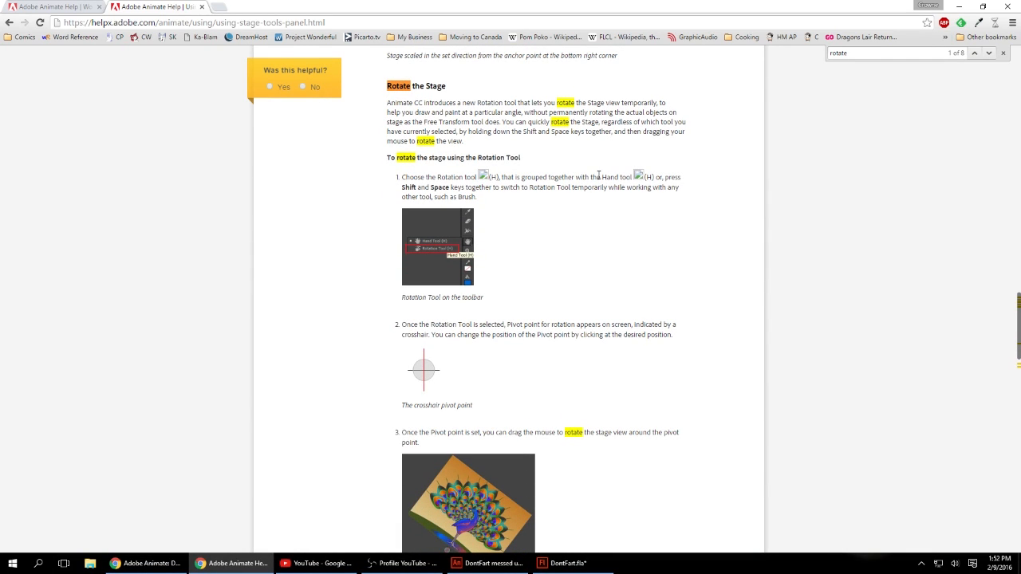
middle_click(288, 281)
middle_click(287, 298)
- Switch to the Flash Professional window with DontFart.fla and close it
click(557, 570)
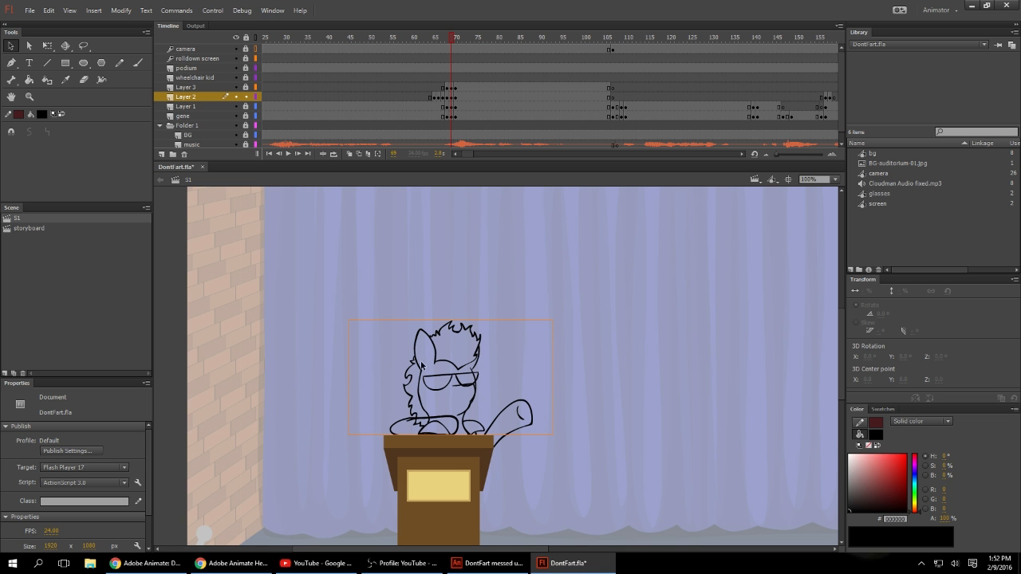
key(h)
click(1009, 5)
- Try switching between the Hand and Rotation tools on the enlarged stage of DontFart messed up.fla in Animate
click(461, 295)
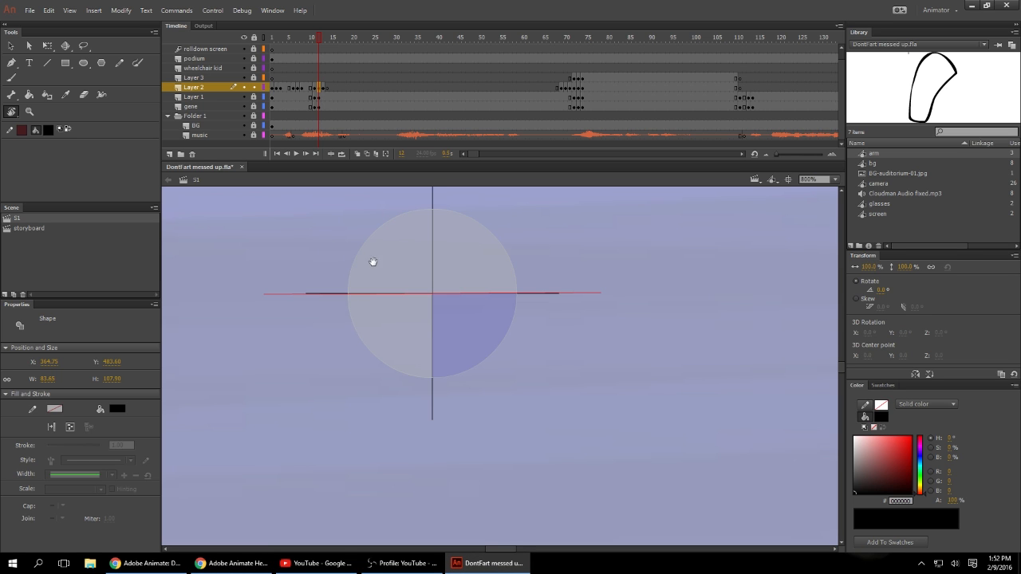
drag(373, 261, 509, 340)
key(h)
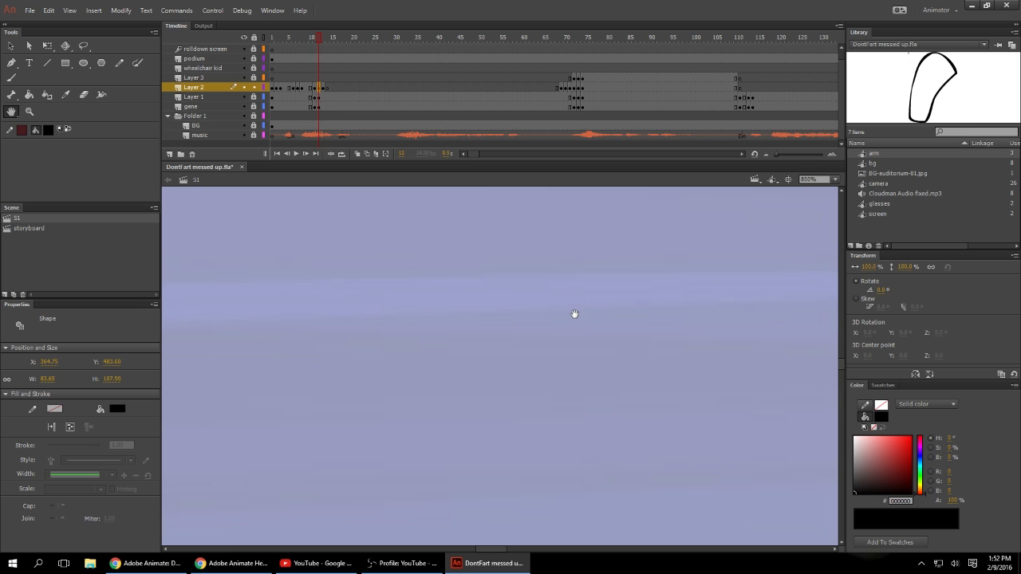
key(shift+h)
key(h)
key(shift+h)
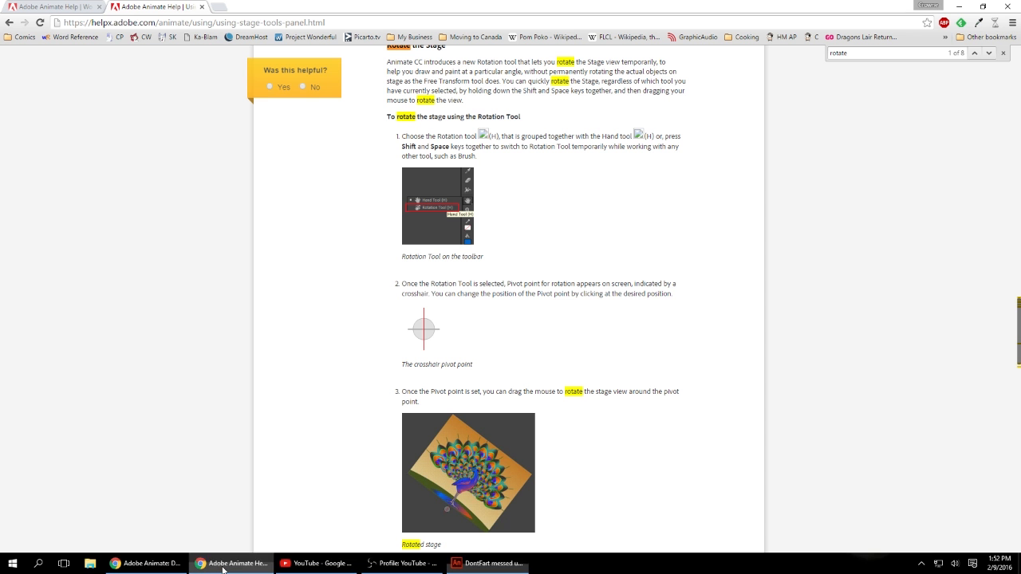
- Read the Rotation Tool instructions on the Adobe help page, from the pivot point through resetting the stage view
click(231, 563)
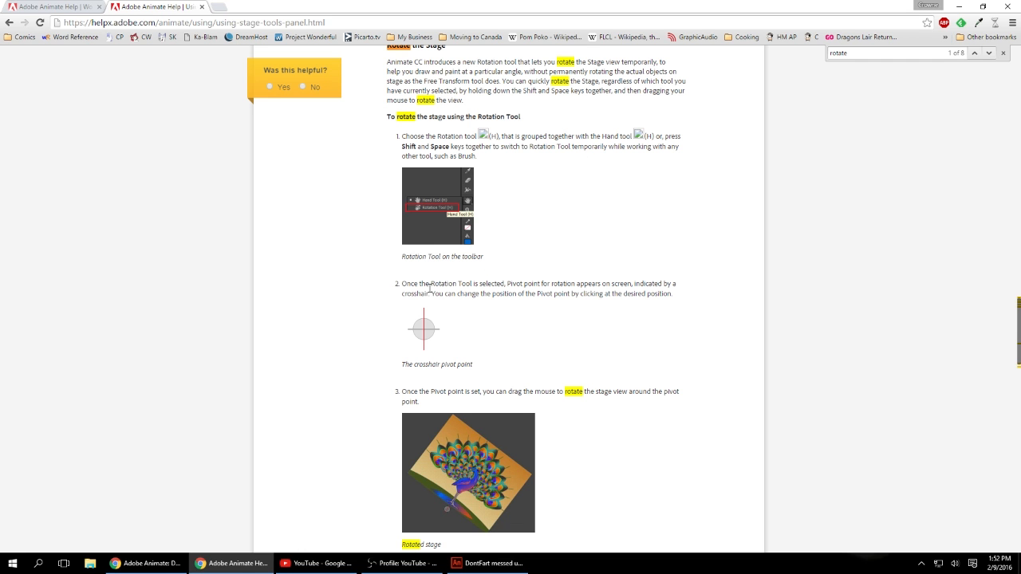
middle_click(353, 354)
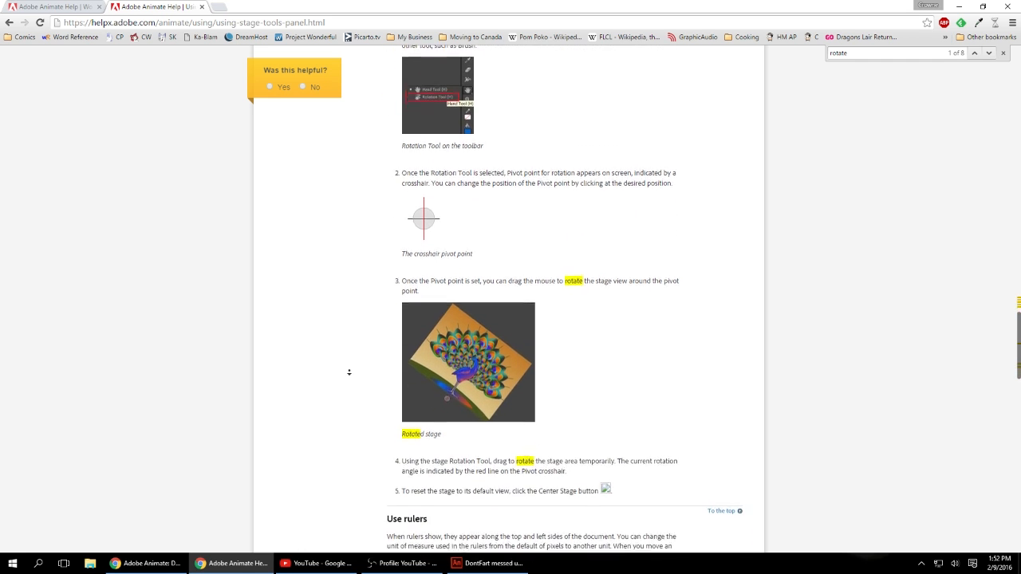
middle_click(351, 372)
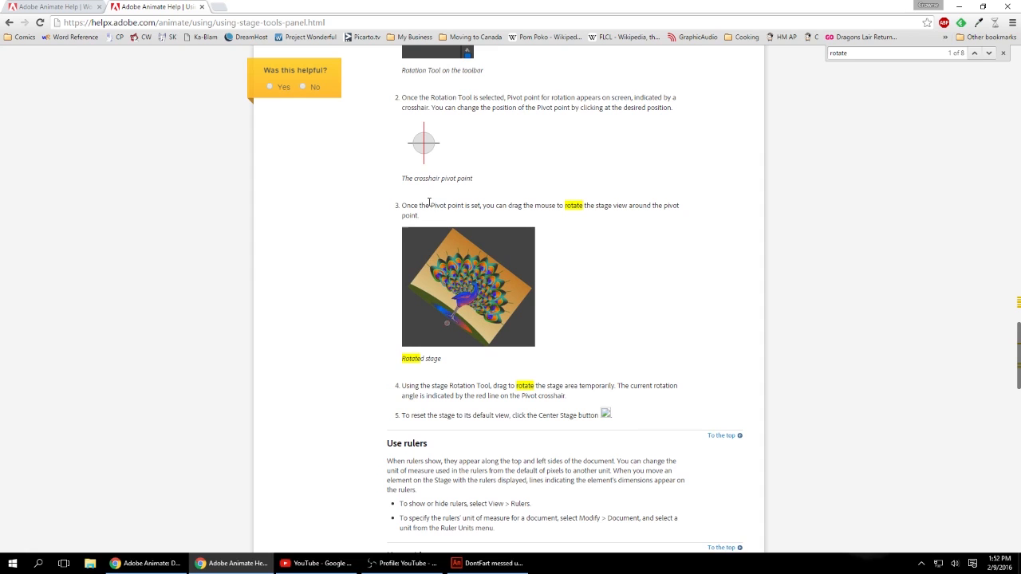
scroll(267, 375, down, 2)
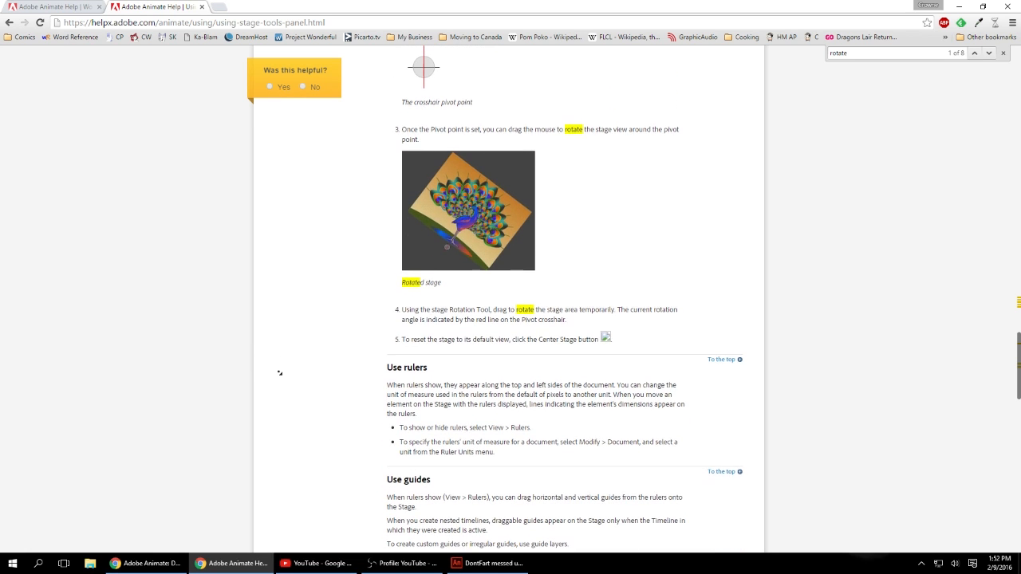
- Switch to DontFart messed up.fla in Animate and rotate the enlarged stage with the Rotation Tool
click(502, 569)
key(z)
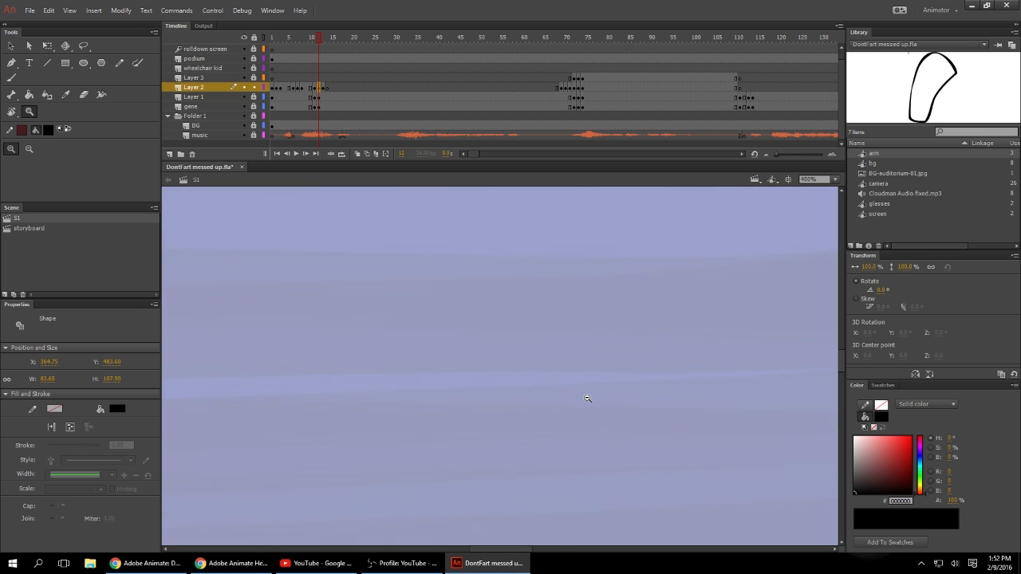
key(shift+h)
drag(502, 375, 448, 324)
scroll(447, 324, down, 3)
scroll(447, 324, up, 6)
- Move the rotation pivot point to several different spots across the curtain on the stage
click(464, 383)
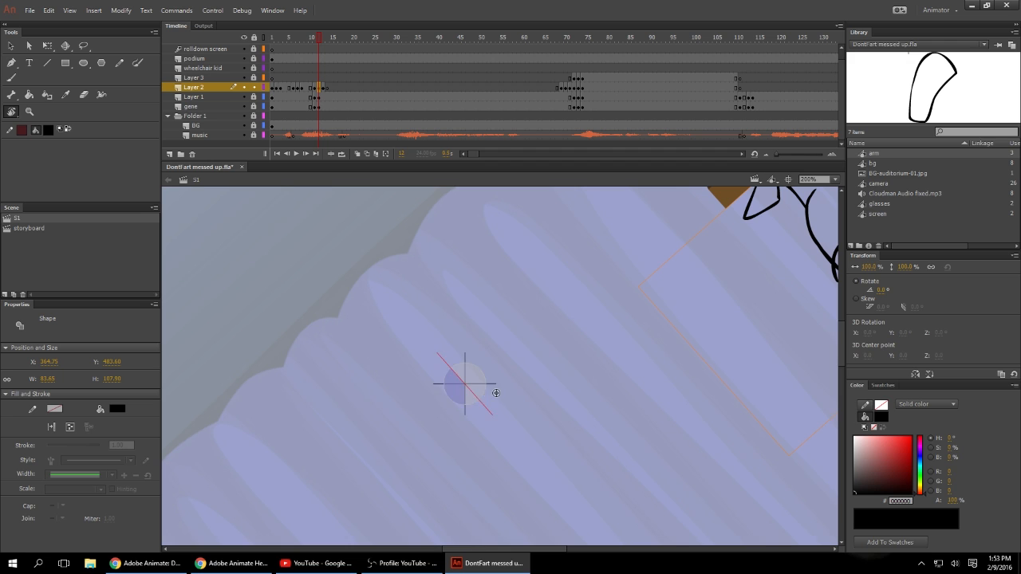
click(496, 392)
click(551, 311)
click(381, 292)
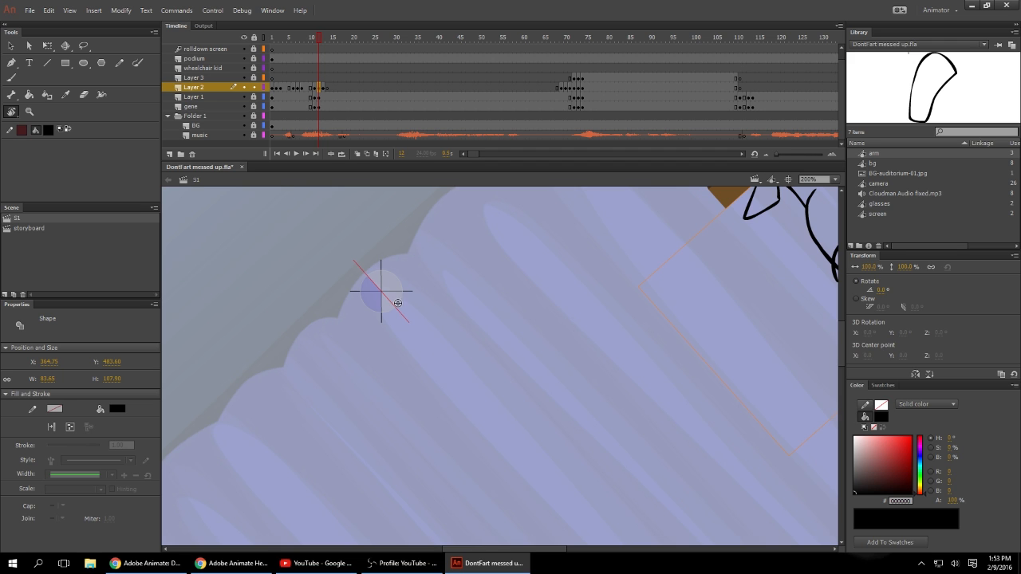
click(589, 291)
click(389, 399)
click(338, 379)
click(724, 353)
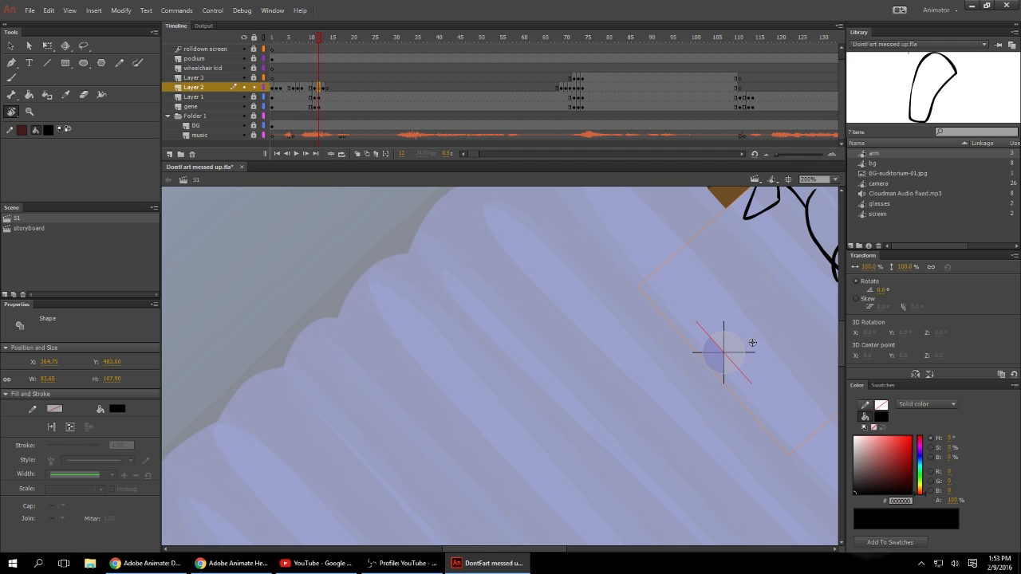
click(789, 283)
- Rotate the stage around the pivot point and set the stage zoom to 50%
drag(447, 338, 561, 483)
click(368, 294)
click(834, 178)
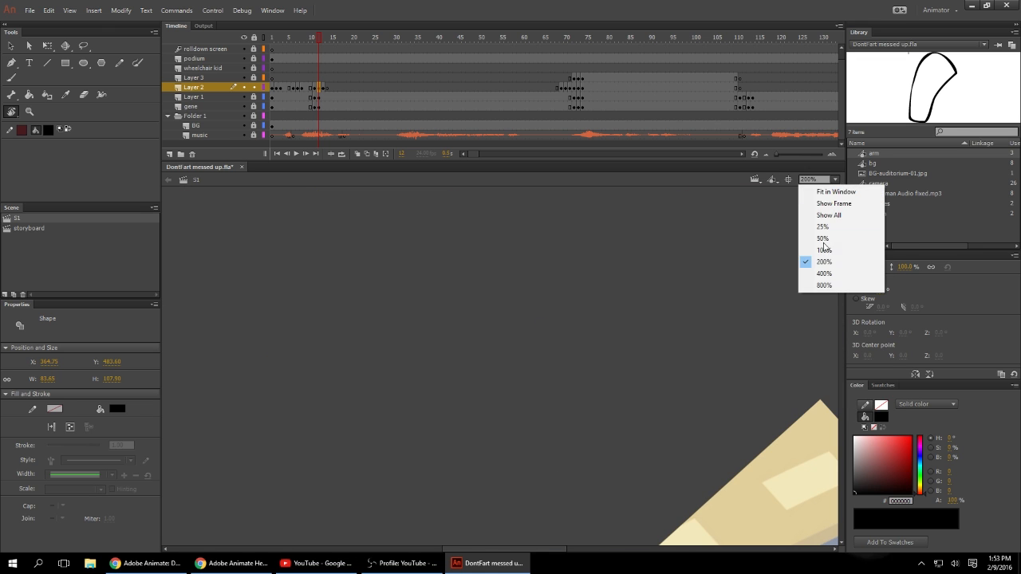
click(822, 238)
scroll(527, 463, down, 5)
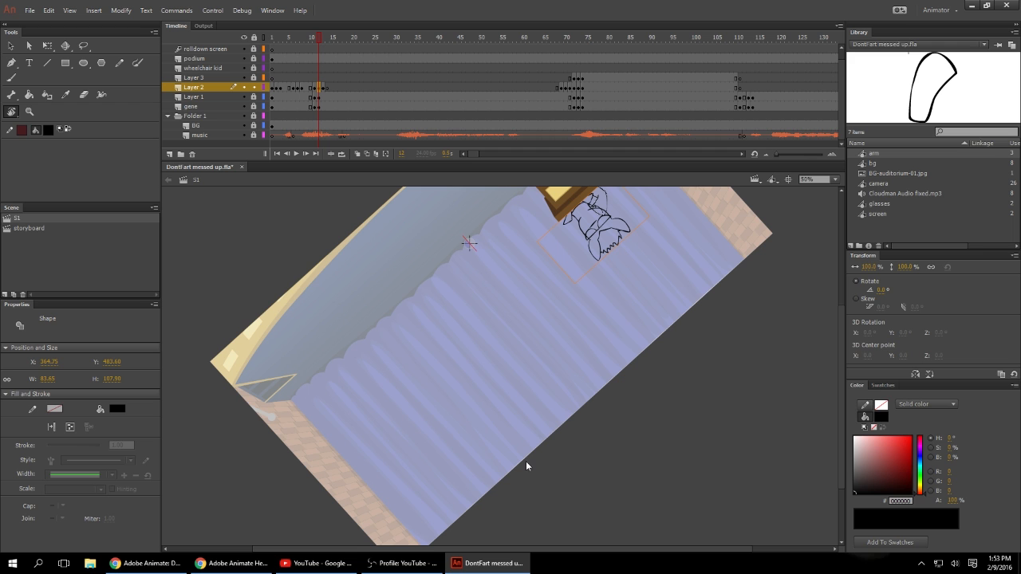
- Reactivate the Rotation Tool, place the pivot point on the curtain and rotate the stage around it
key(h)
key(shift+h)
click(387, 310)
click(346, 437)
drag(319, 392, 374, 399)
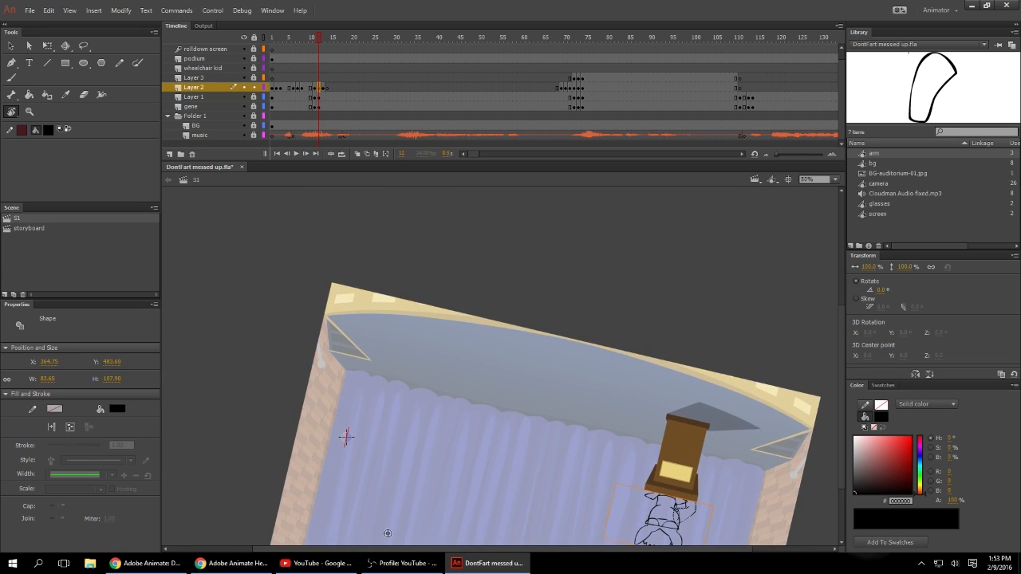
- Look up the stage reset instruction on the Adobe help page and check its Center Stage button image in a separate tab
click(233, 564)
scroll(304, 359, down, 2)
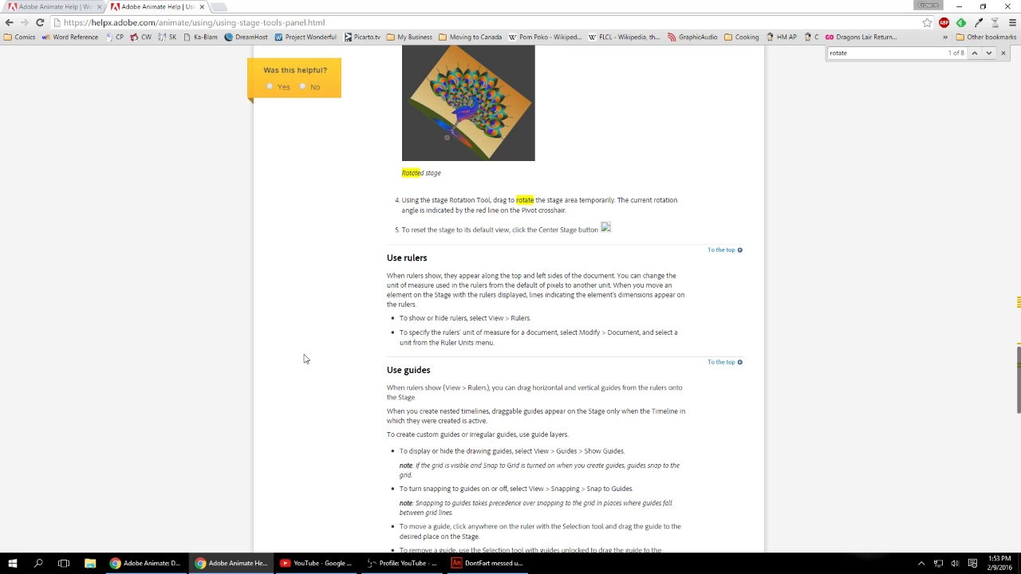
right_click(606, 230)
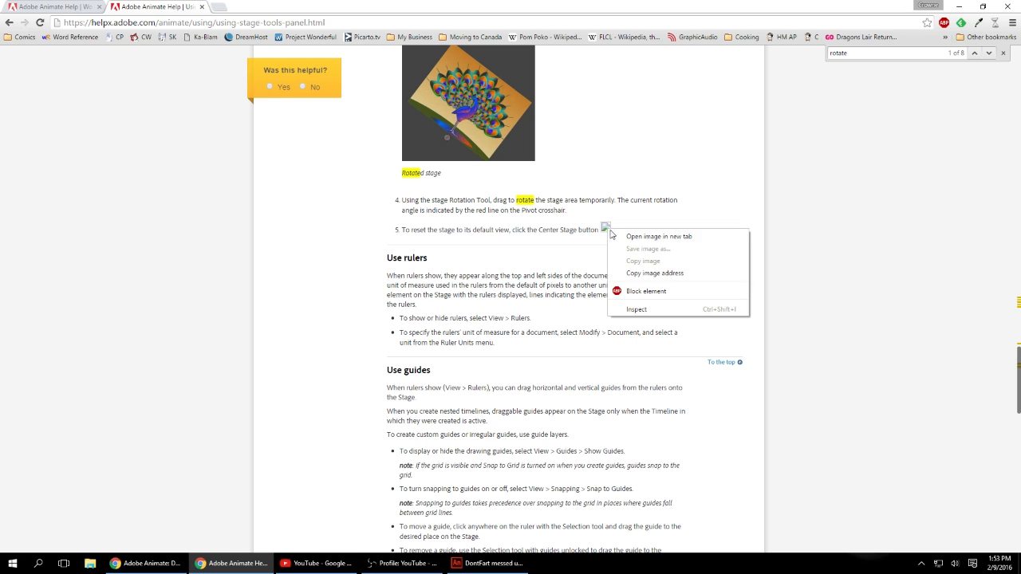
click(624, 238)
click(257, 8)
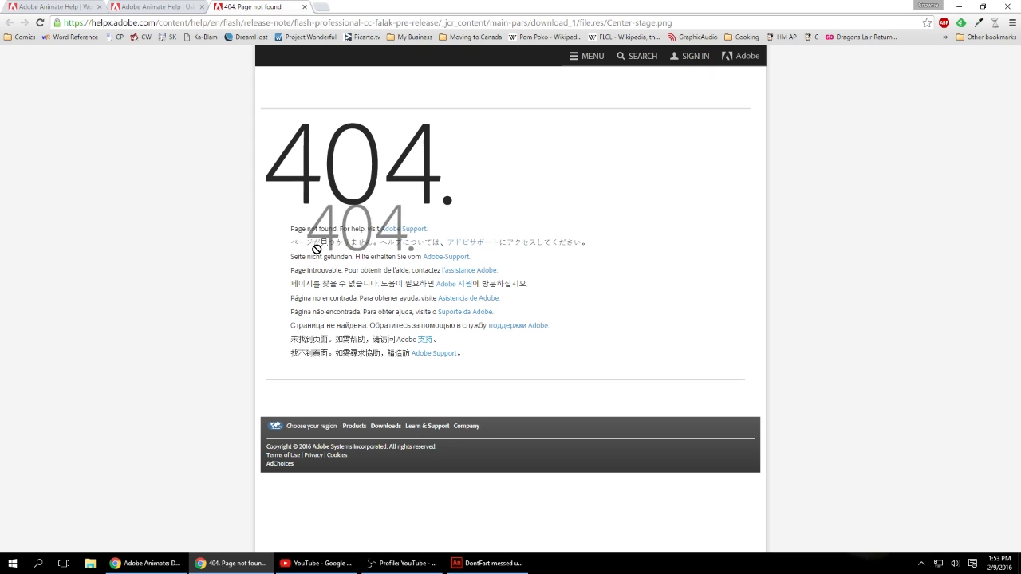
click(301, 6)
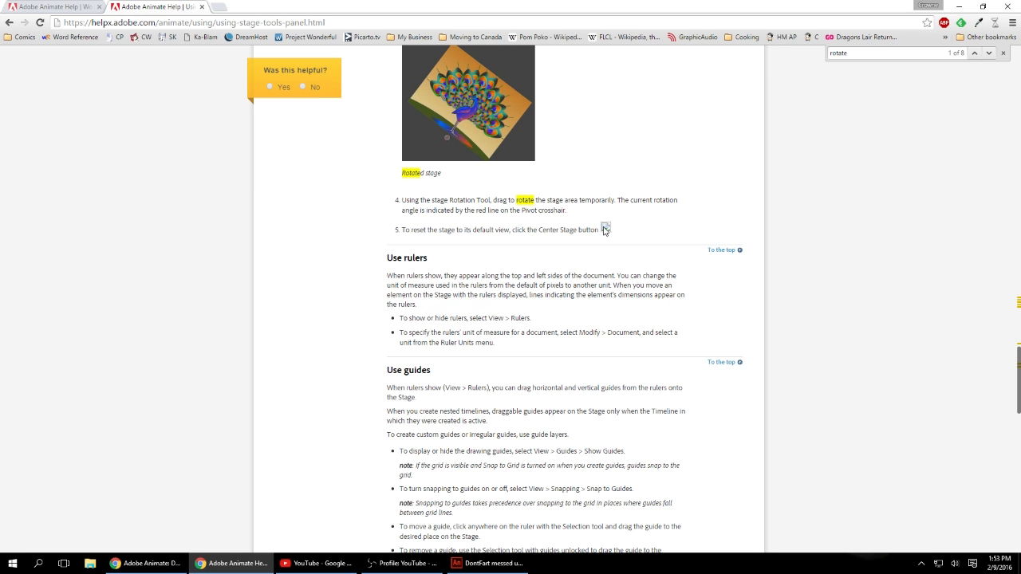
click(1003, 53)
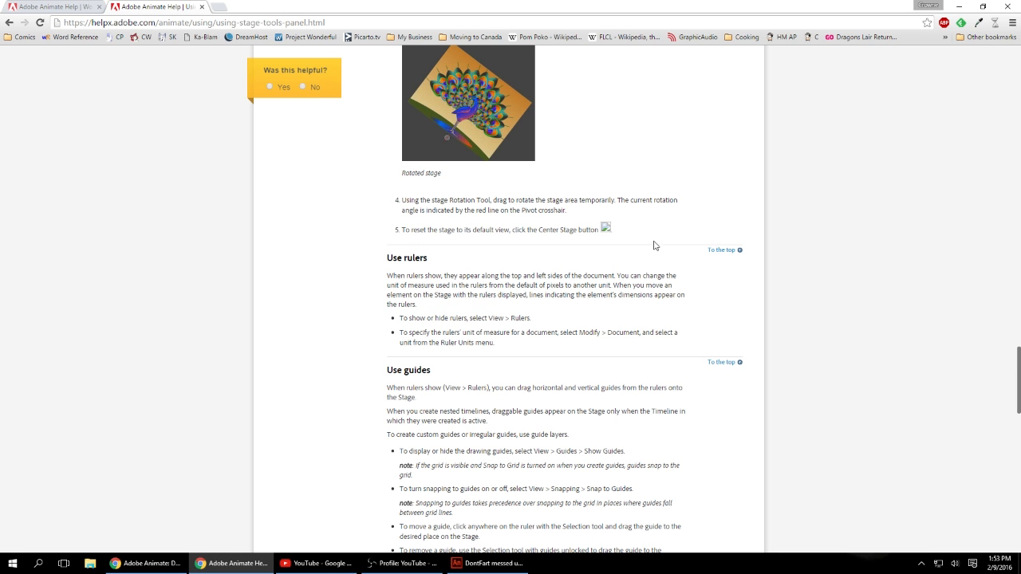
mouse_move(603, 227)
mouse_down()
mouse_move(583, 231)
mouse_move(597, 237)
mouse_up()
click(623, 230)
- Look for the Center Stage option in Animate's Hand and Rotation tool group, rechecking the reset instruction on the help page
click(487, 563)
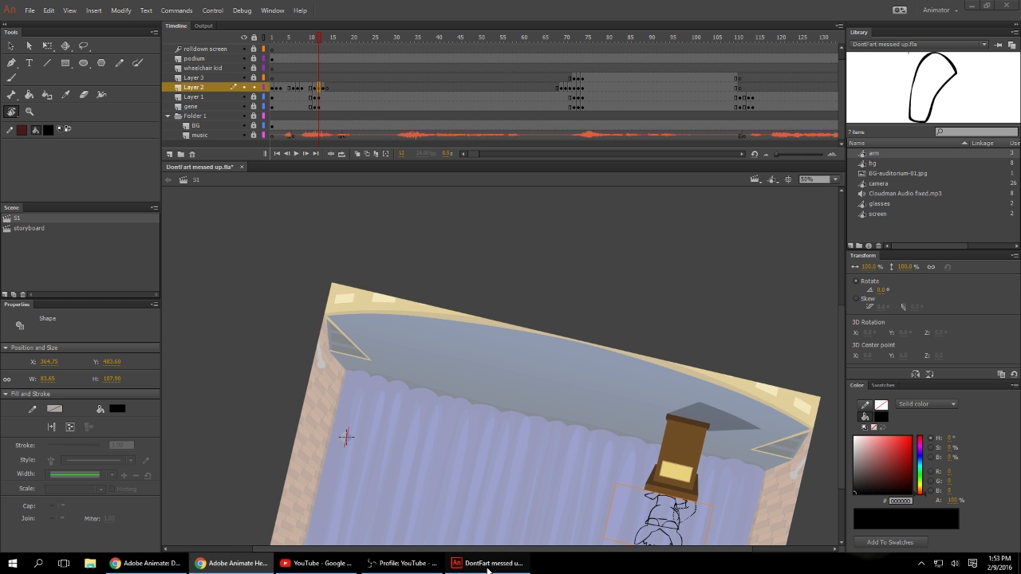
click(15, 115)
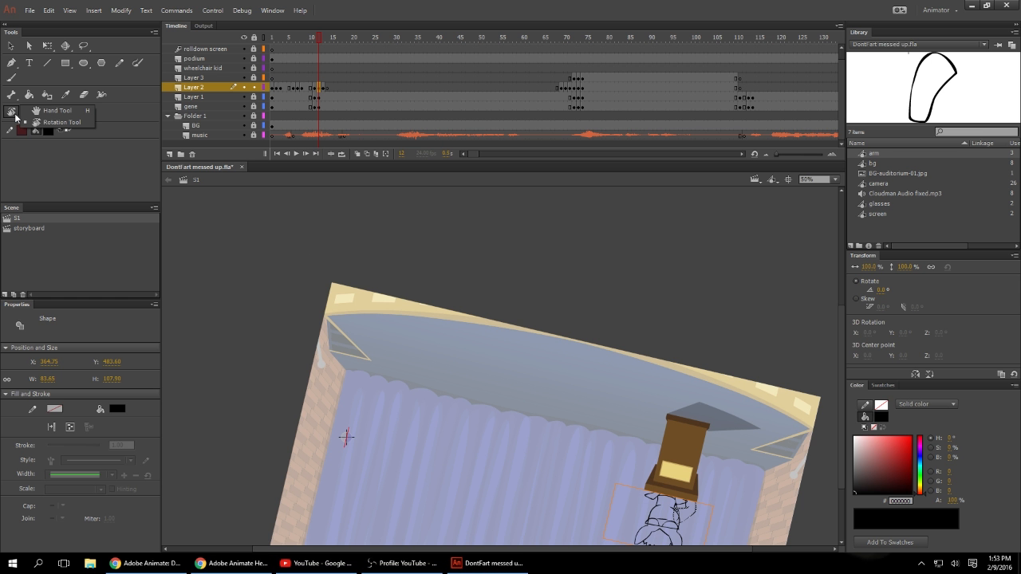
click(13, 114)
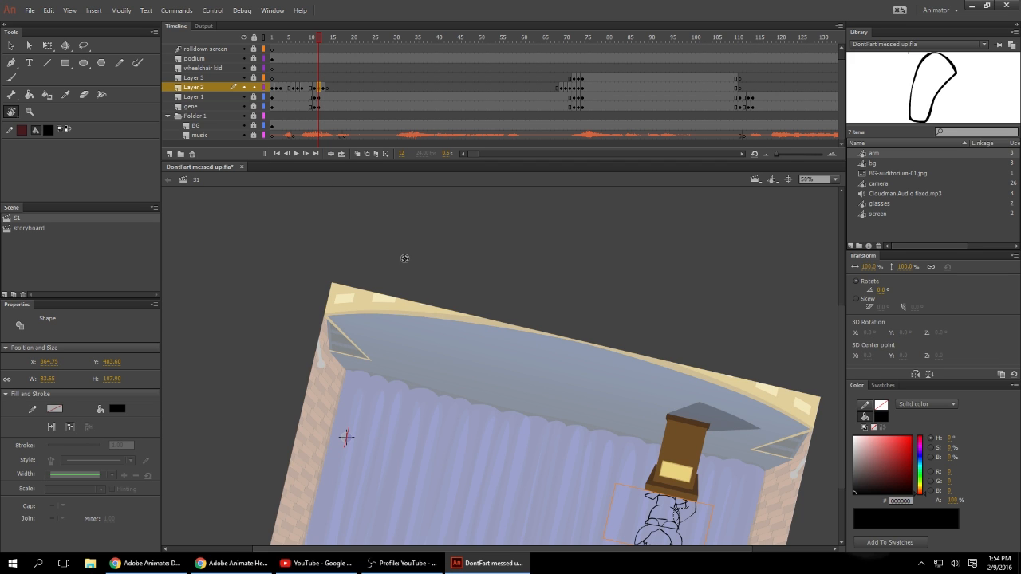
click(233, 563)
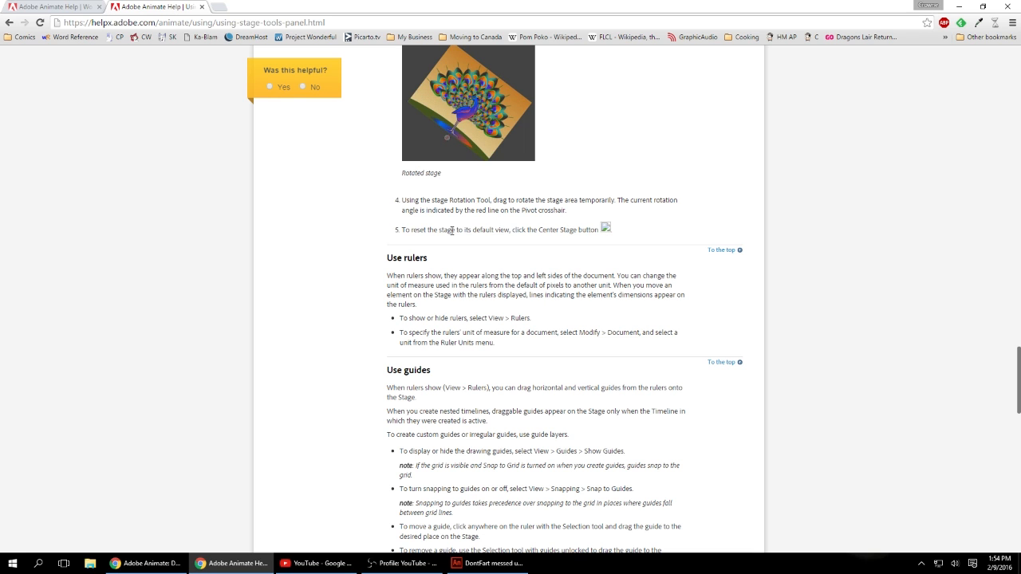
click(486, 563)
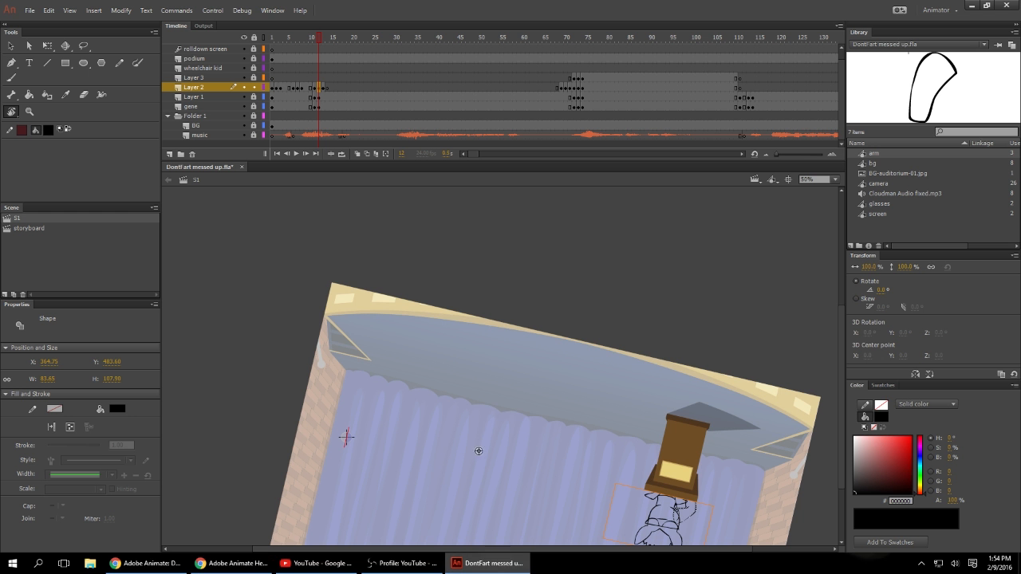
scroll(349, 453, up, 3)
scroll(376, 458, down, 2)
scroll(355, 394, up, 1)
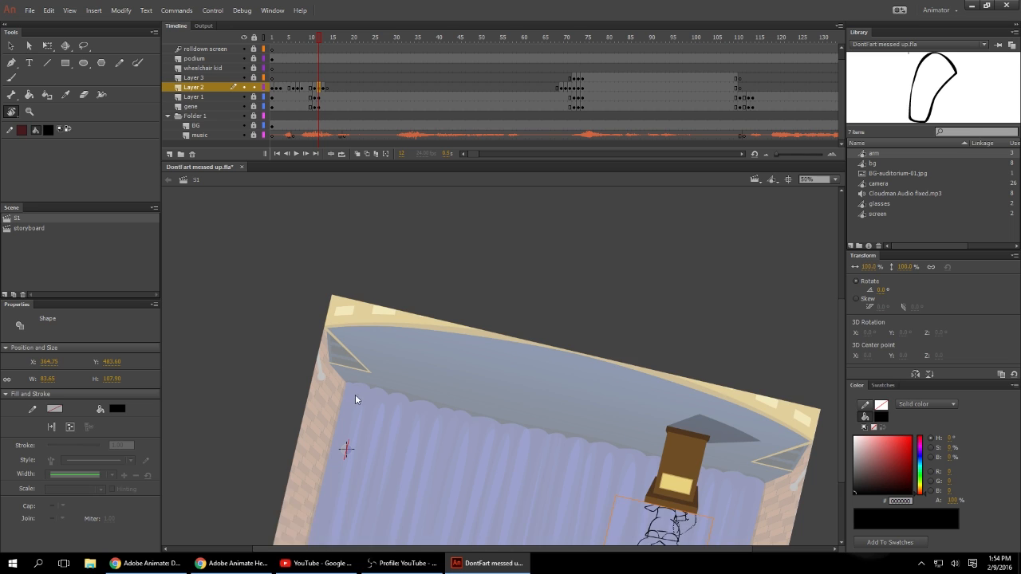
scroll(355, 394, down, 1)
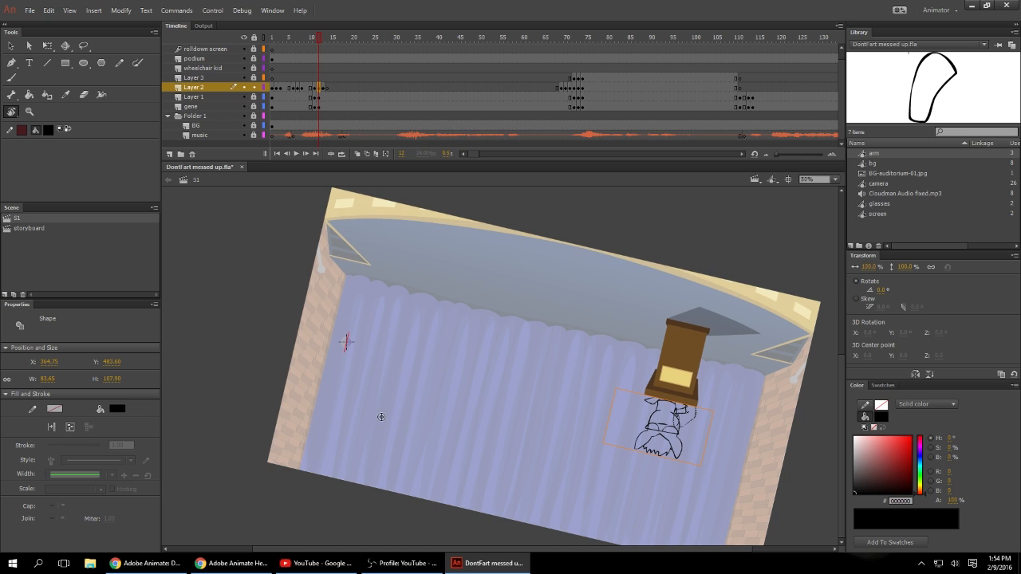
- Activate the Hand tool, open the Brush Library and display its Artistic brush categories
key(h)
click(271, 10)
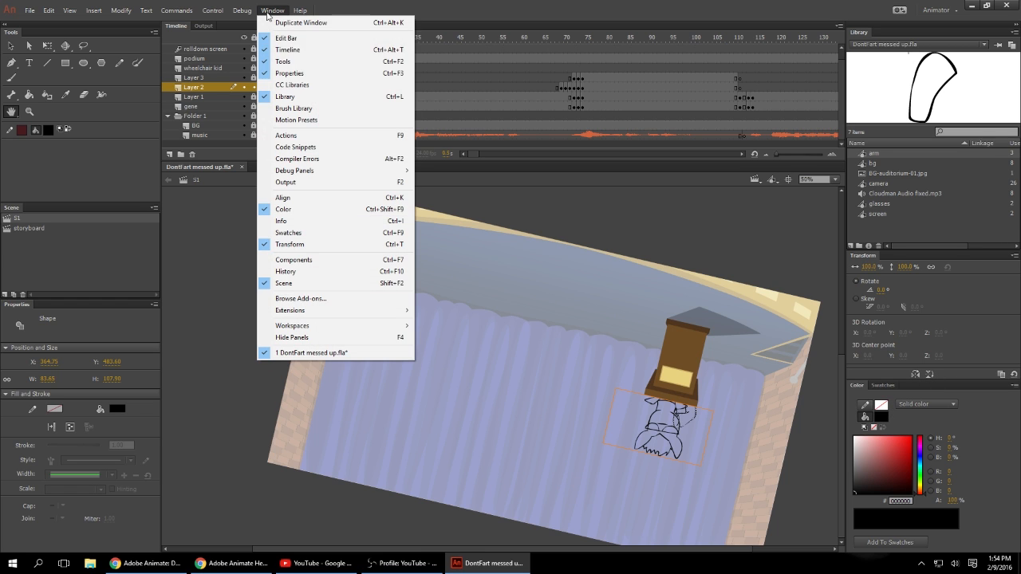
click(327, 109)
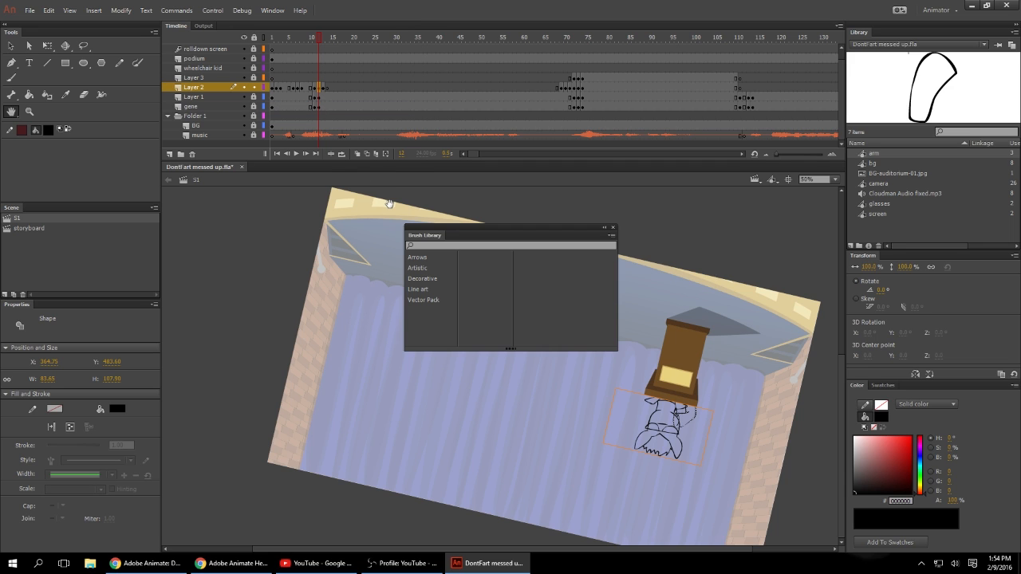
click(430, 258)
click(429, 269)
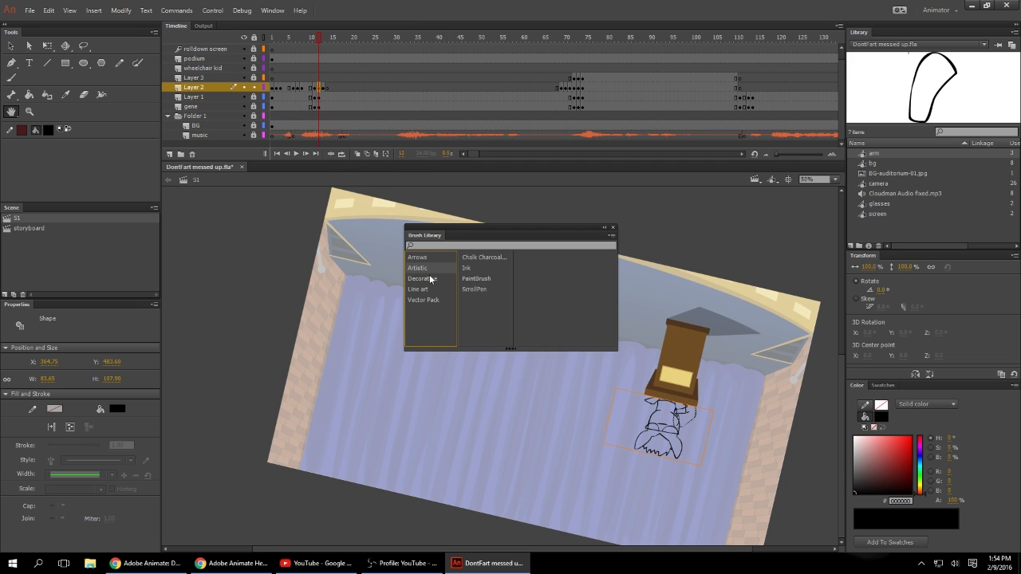
click(431, 279)
click(431, 269)
- Reset the rotated stage to its default view with Center Stage
click(266, 11)
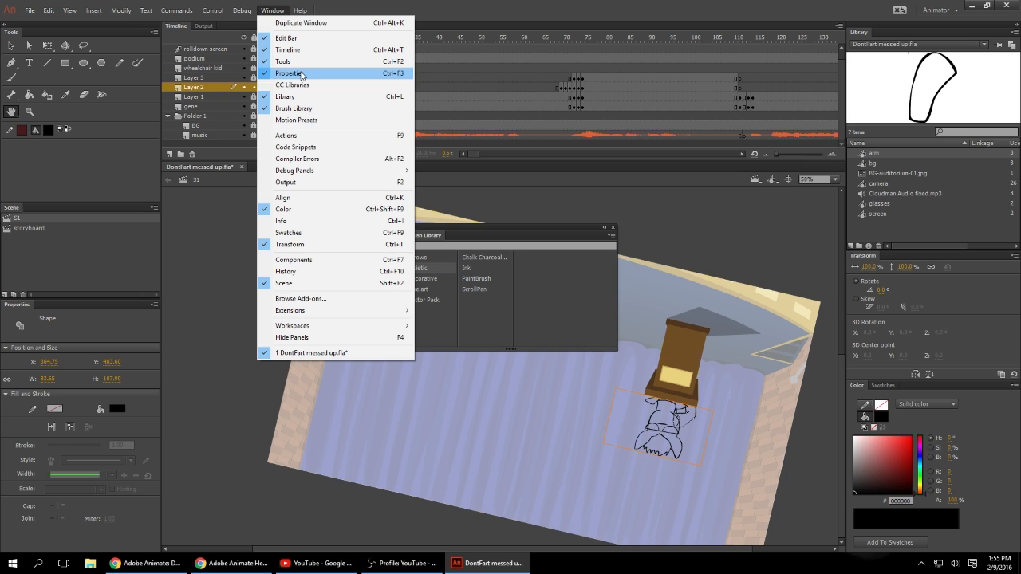
click(272, 11)
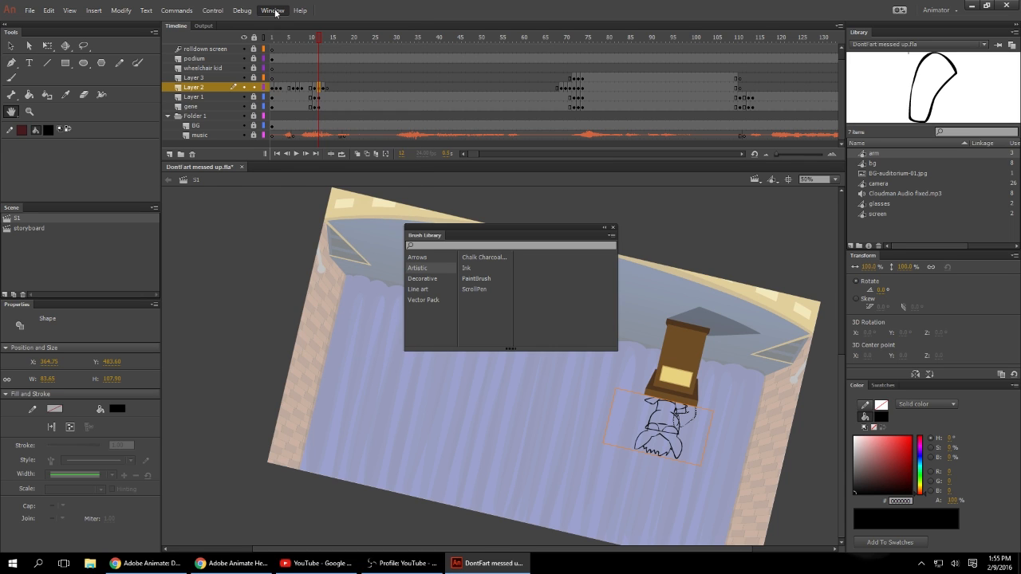
click(789, 180)
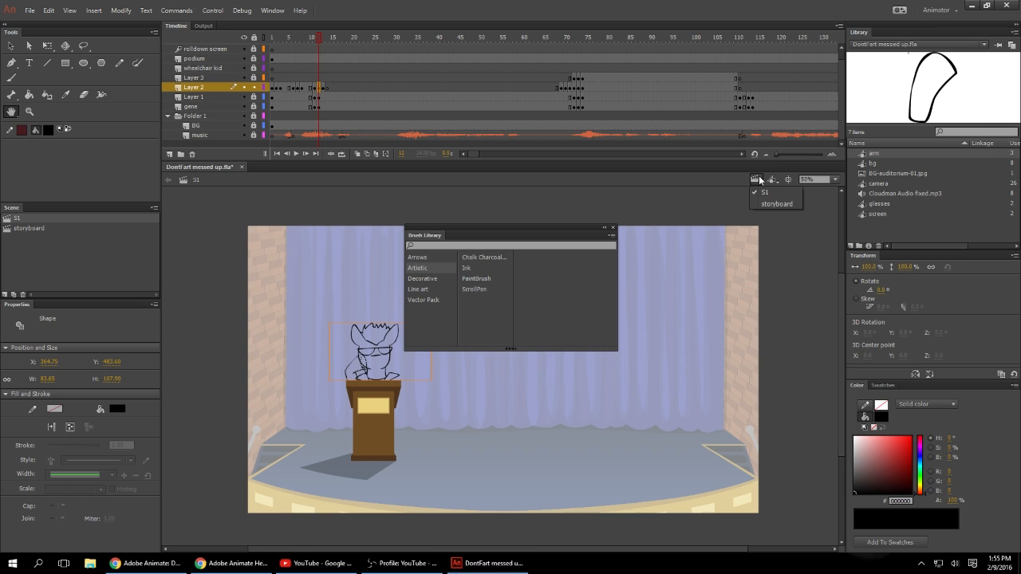
- View the bg, camera, arm and screen symbols in editing mode, return to scene S1 and reopen the symbol list
click(771, 180)
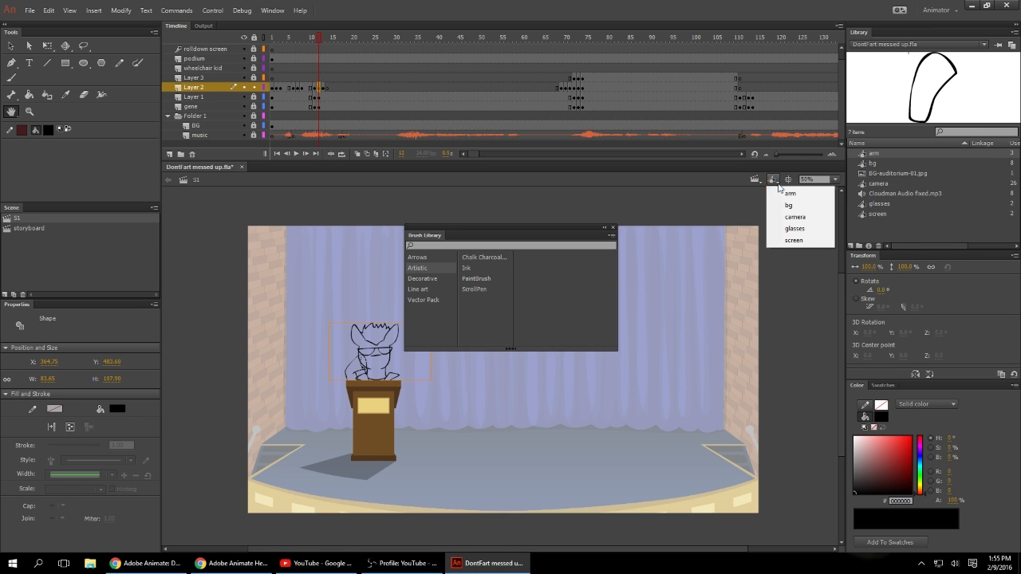
click(789, 205)
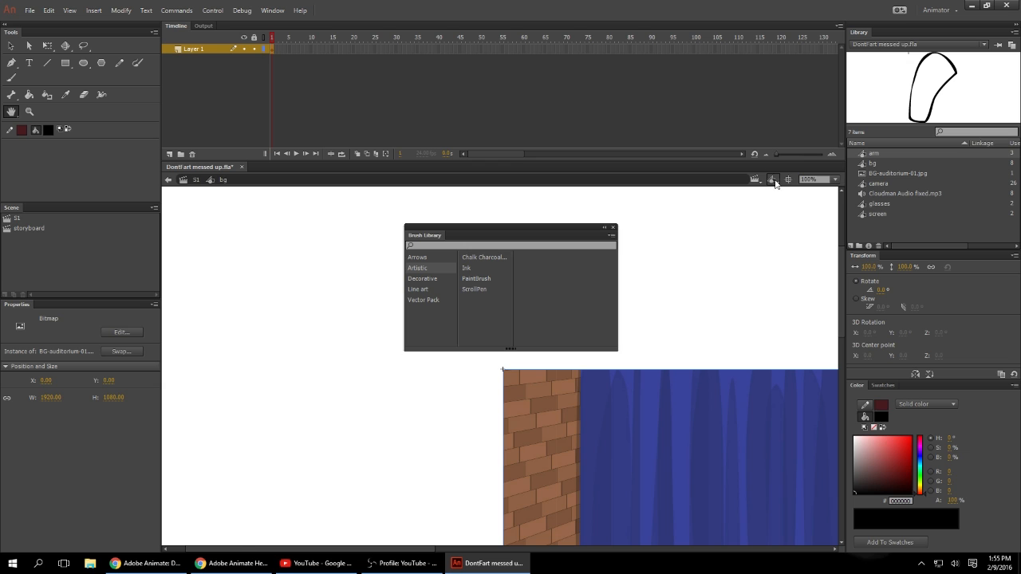
click(771, 180)
click(801, 215)
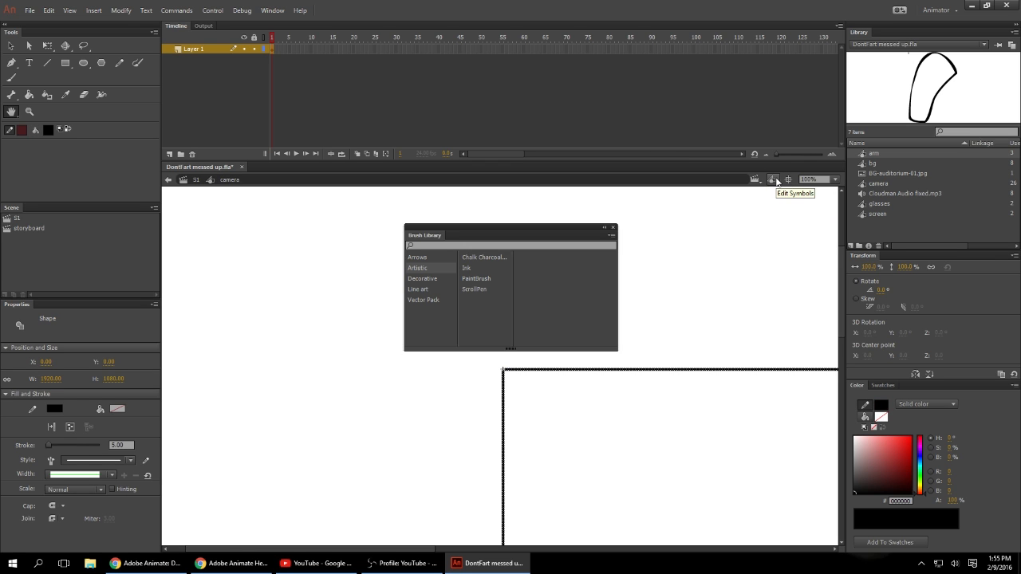
click(775, 180)
click(789, 194)
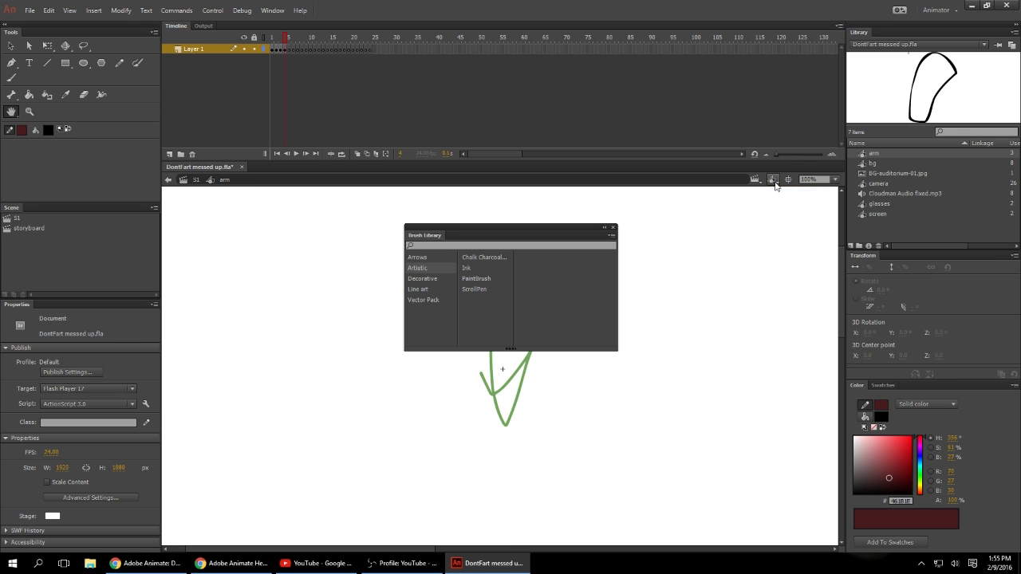
click(773, 181)
click(793, 239)
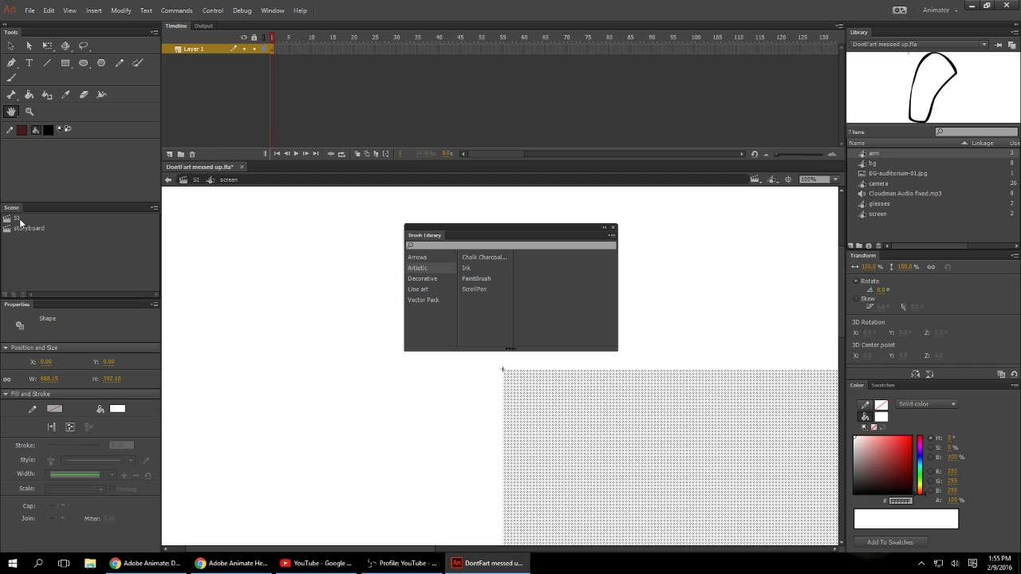
double_click(20, 222)
click(773, 180)
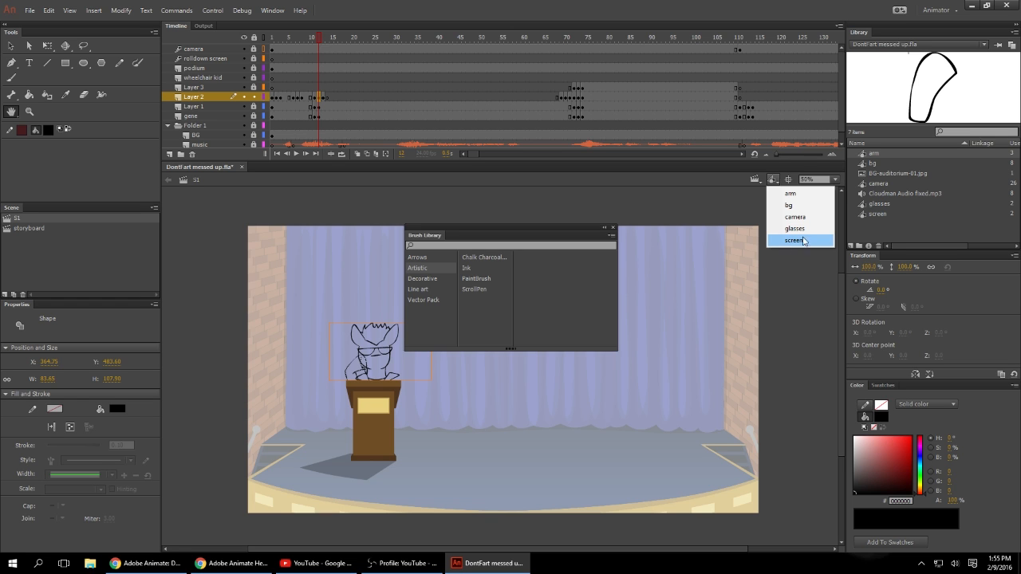
- View the storyboard scene, then return to scene S1
click(756, 178)
click(770, 202)
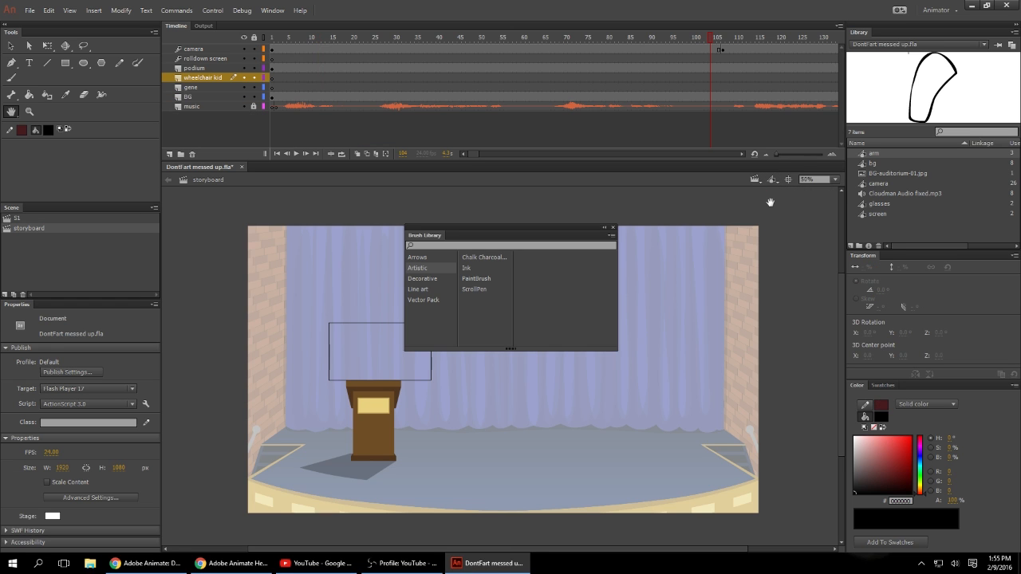
click(756, 179)
click(786, 192)
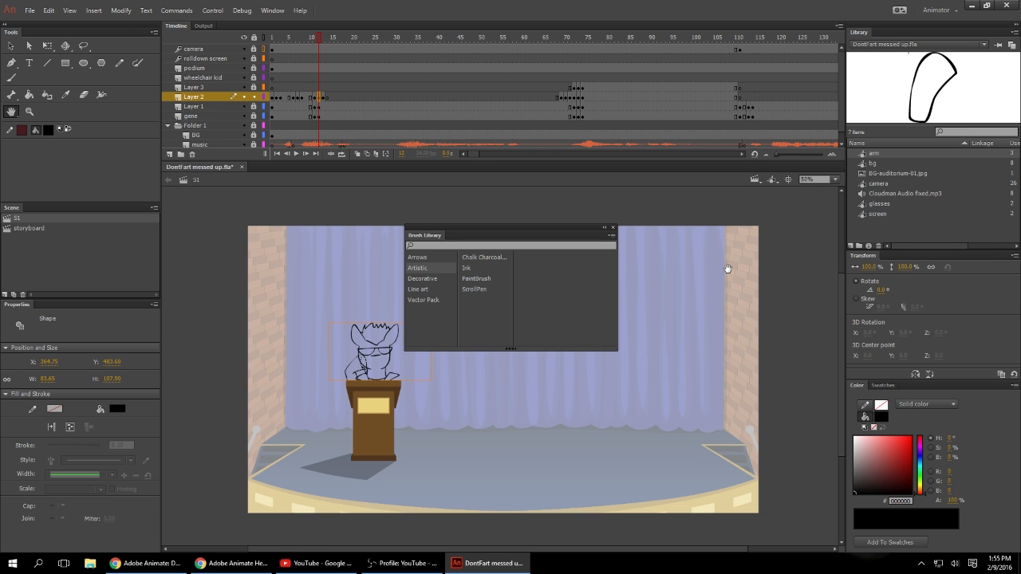
- Rotate the stage with the Rotation tool, rotate it again about a new pivot point, and reset it with Center Stage
key(r)
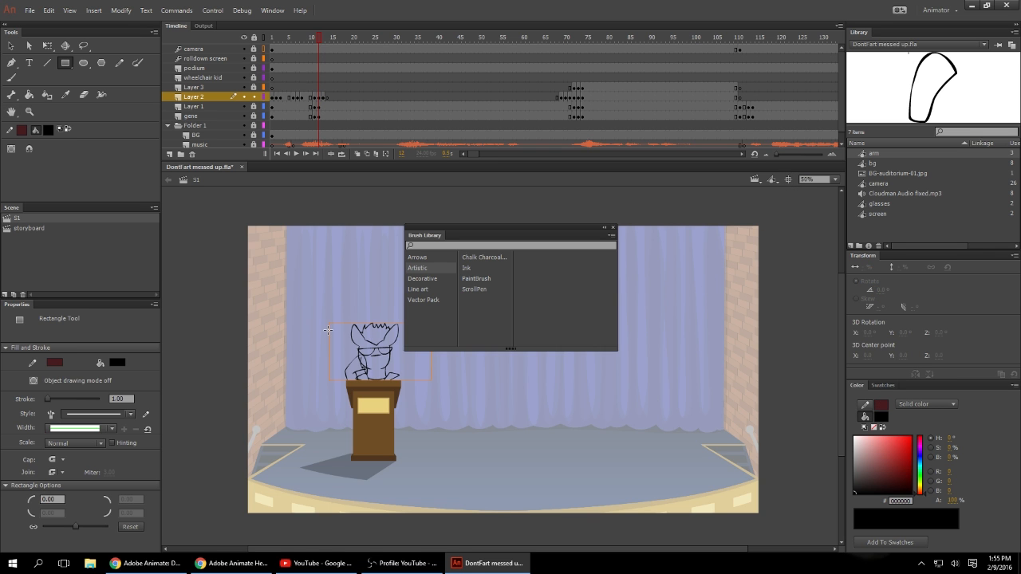
key(h)
key(shift+h)
drag(354, 339, 694, 375)
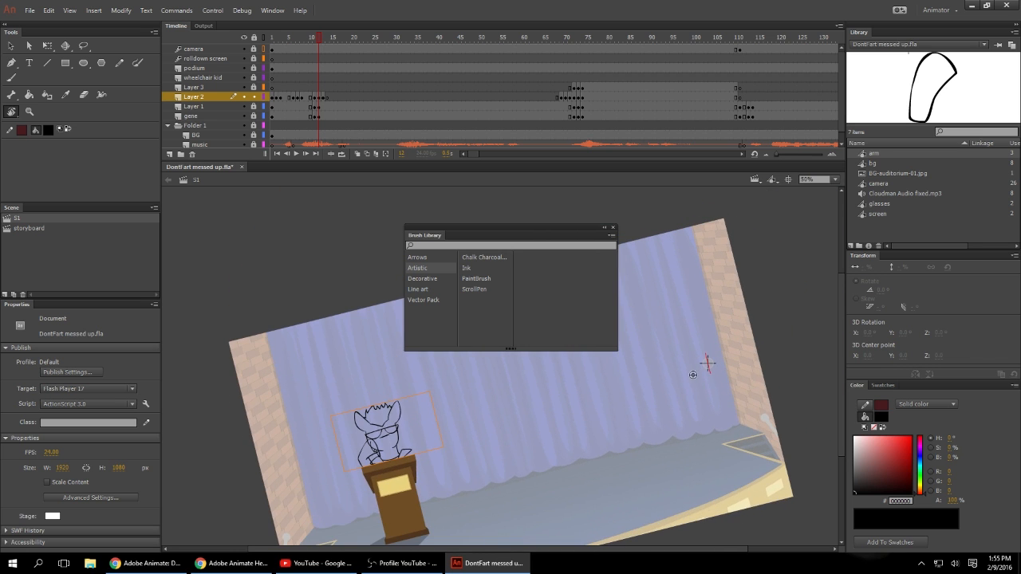
click(510, 411)
drag(649, 336, 867, 437)
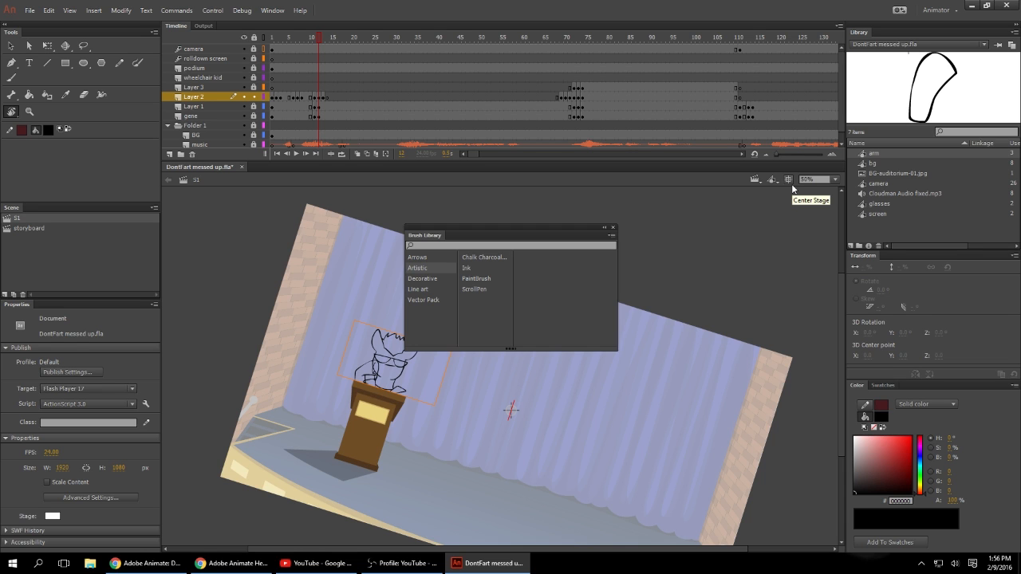
click(789, 181)
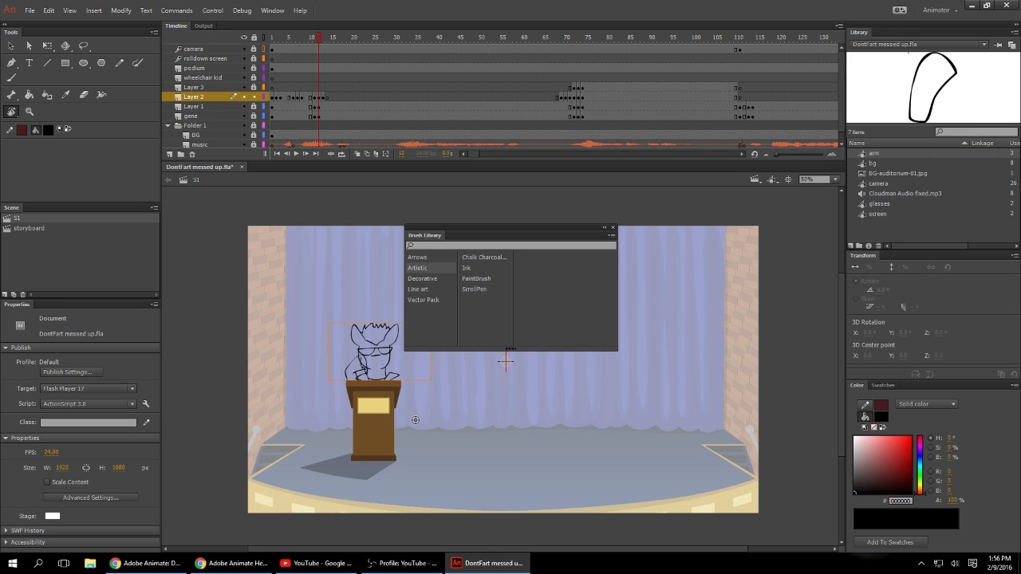
- Zoom in on the character at the podium, activate the Brush tool and move the Brush Library away from the character
key(z)
click(490, 383)
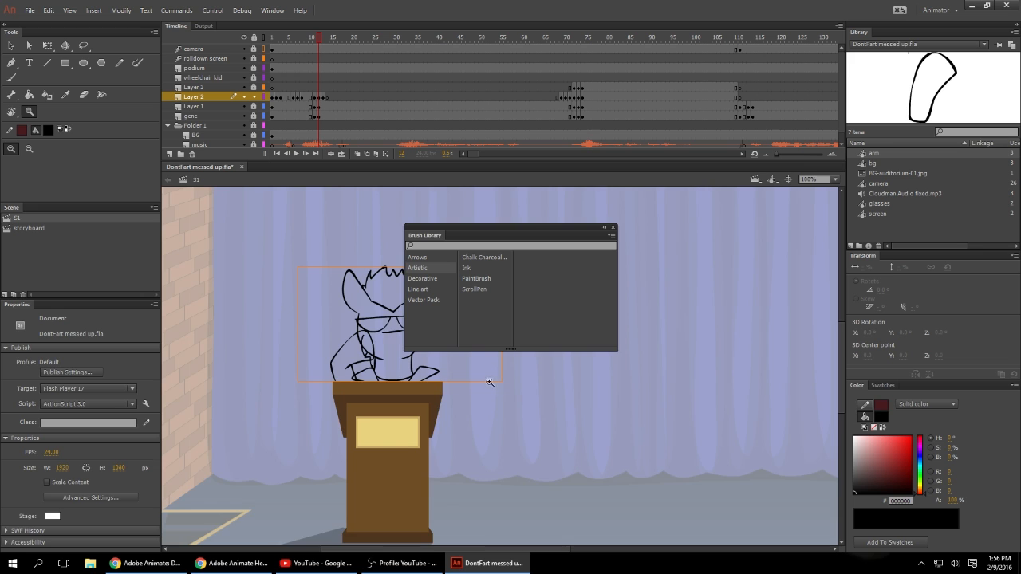
click(492, 389)
key(b)
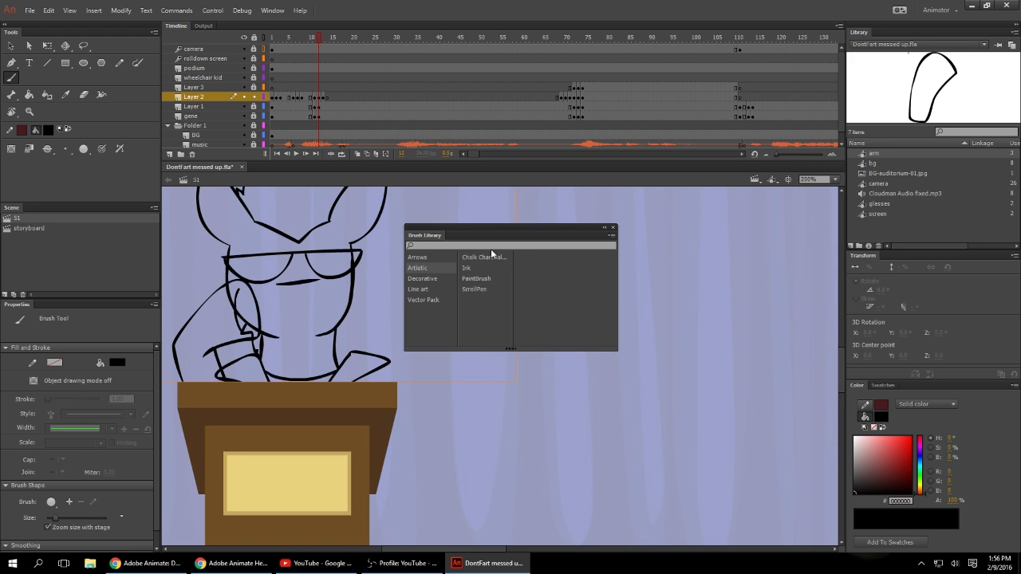
drag(516, 229, 633, 245)
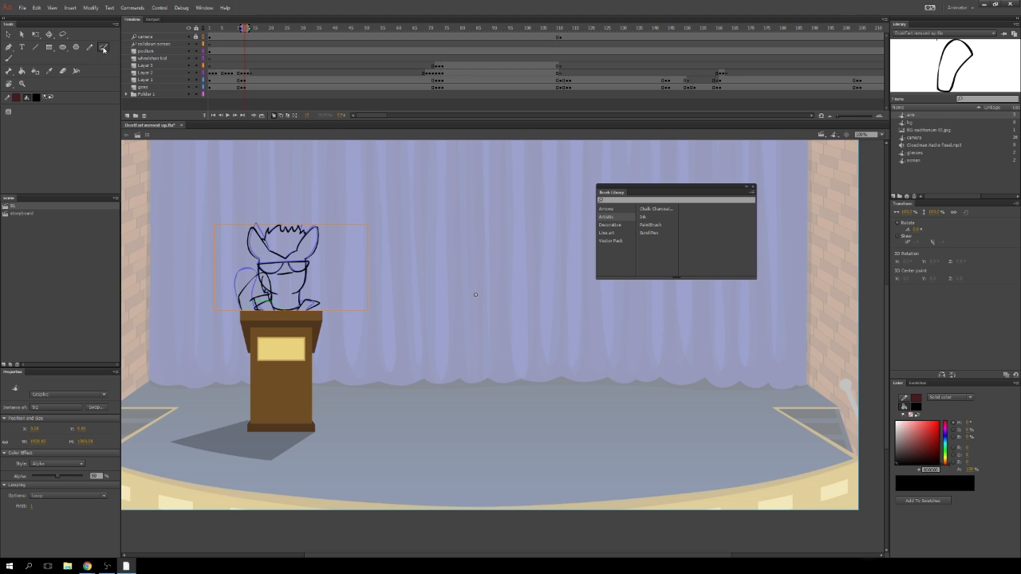
- Activate the Brush tool, turn on pressure sensitivity and choose the third-smallest brush size
click(16, 59)
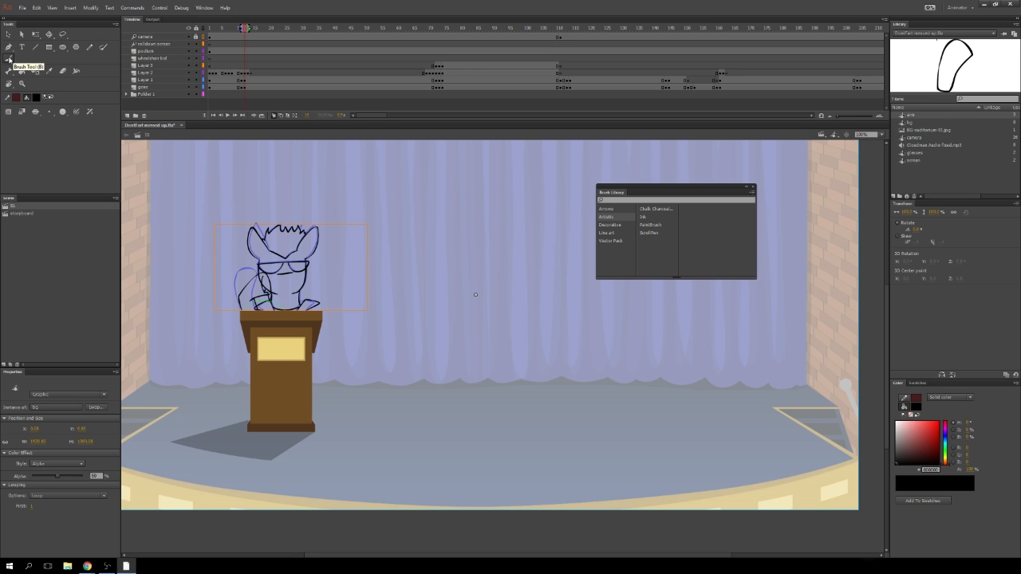
click(76, 110)
click(51, 112)
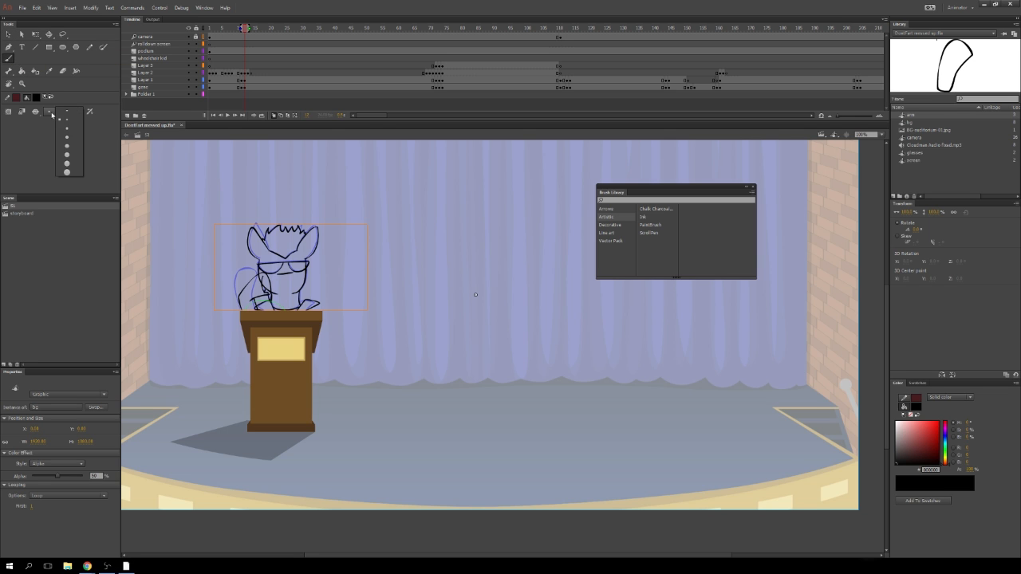
click(72, 130)
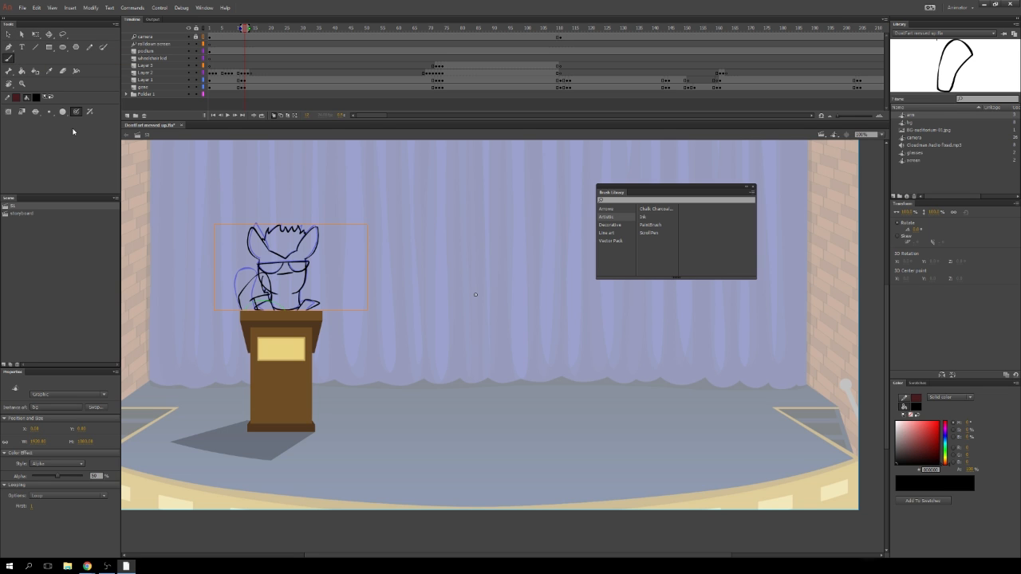
- Select the Layer 2 frame just after the early keyframes, try a brush stroke across the character and undo it
click(253, 73)
click(252, 73)
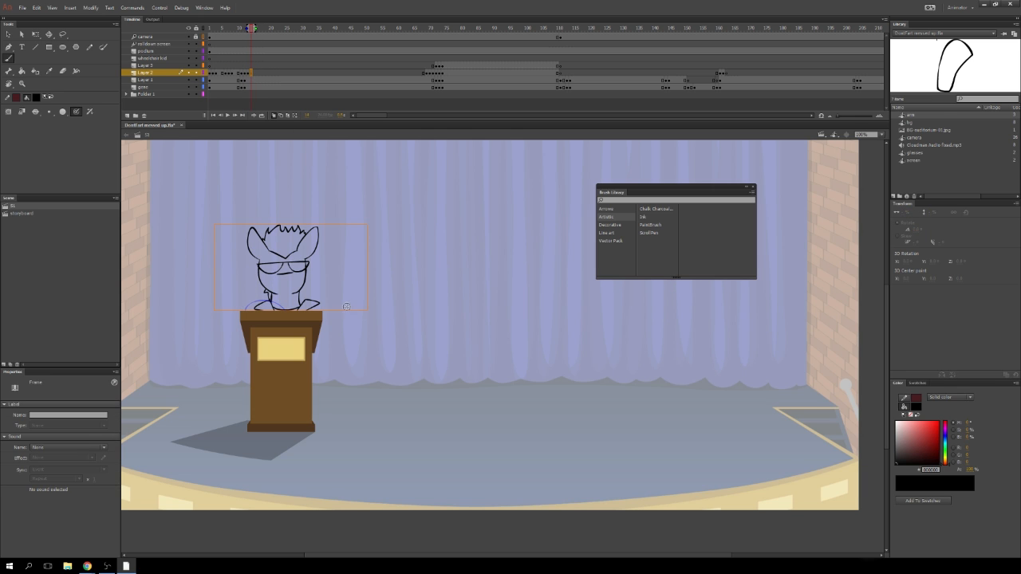
mouse_move(292, 227)
mouse_down()
mouse_move(343, 265)
mouse_move(420, 397)
mouse_up()
key(ctrl+z)
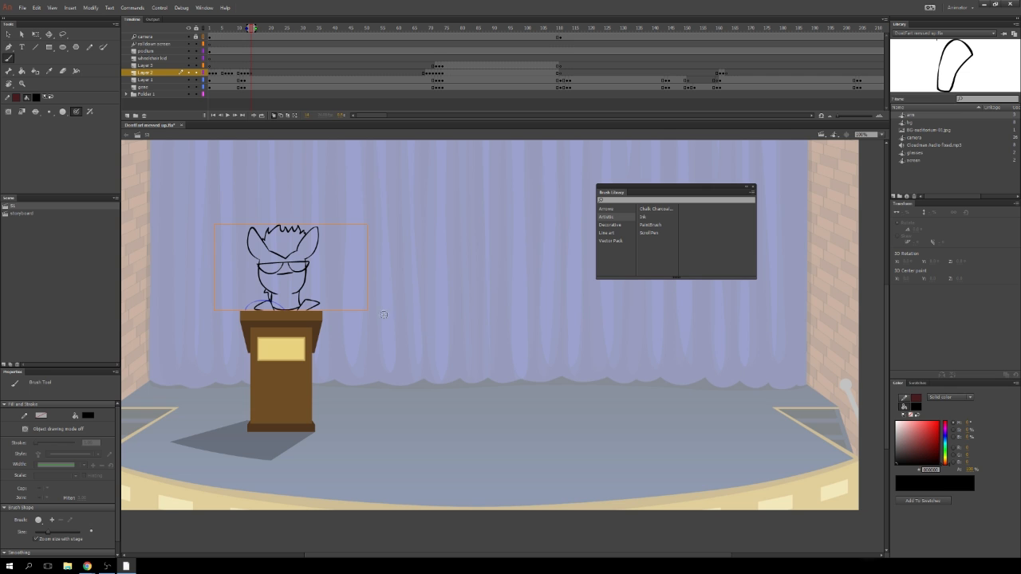
- Try two more brush strokes over and beside the enlarged character, undoing each one
key(z)
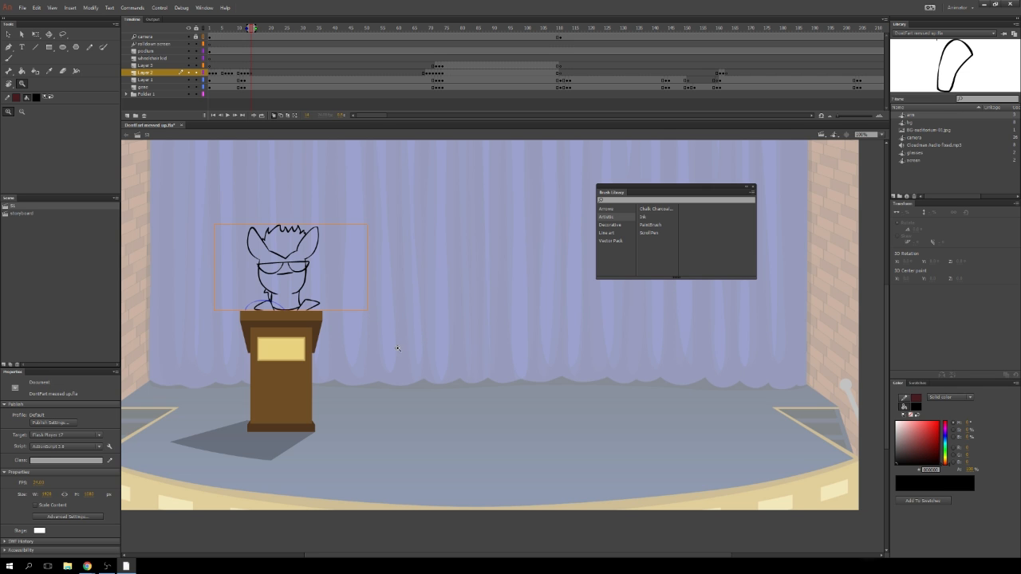
click(304, 266)
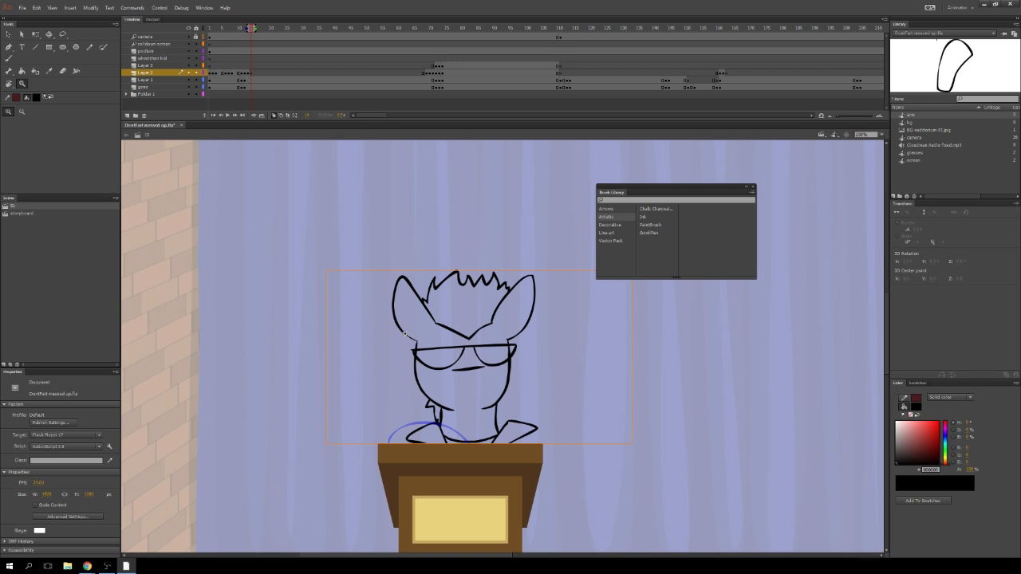
key(b)
mouse_move(434, 365)
mouse_down()
mouse_move(547, 366)
mouse_move(633, 407)
mouse_up()
key(ctrl+z)
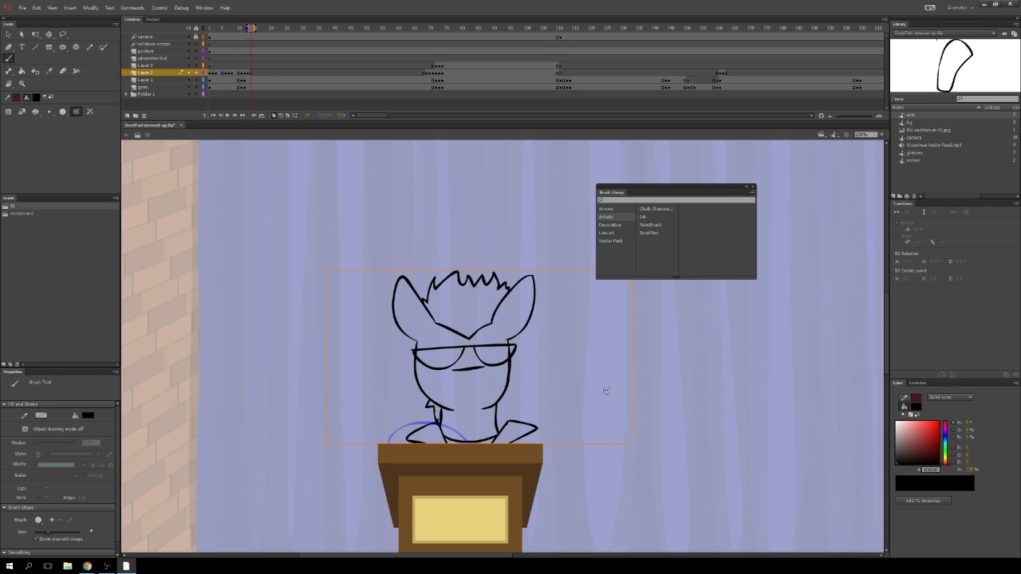
mouse_move(587, 375)
mouse_down()
mouse_move(624, 414)
mouse_move(752, 444)
mouse_up()
key(ctrl+z)
- Keep the Brush tool active and move the Brush Library panel farther from the character
key(e)
key(b)
drag(689, 190, 752, 181)
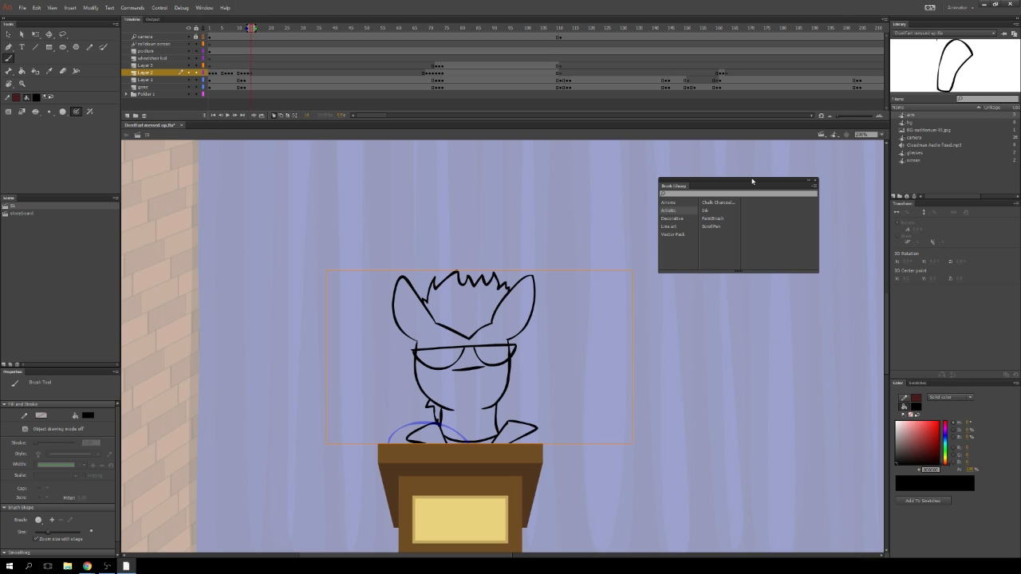
- Scrub ahead in the S1 timeline to the next group of keyframes on Layer 1 and the gene layer
click(250, 74)
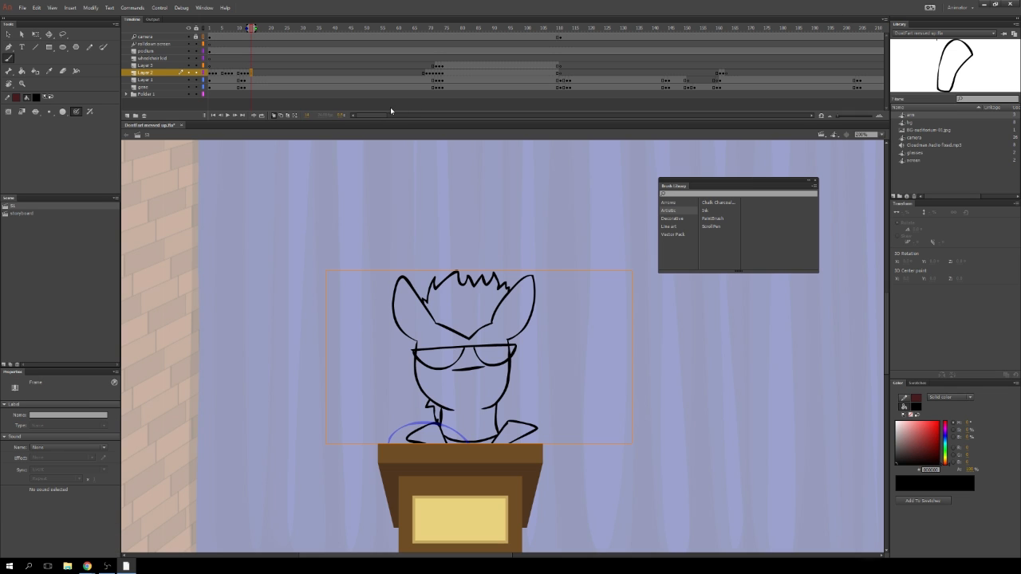
key(.)
drag(242, 28, 800, 32)
drag(375, 117, 397, 118)
click(338, 32)
key(z)
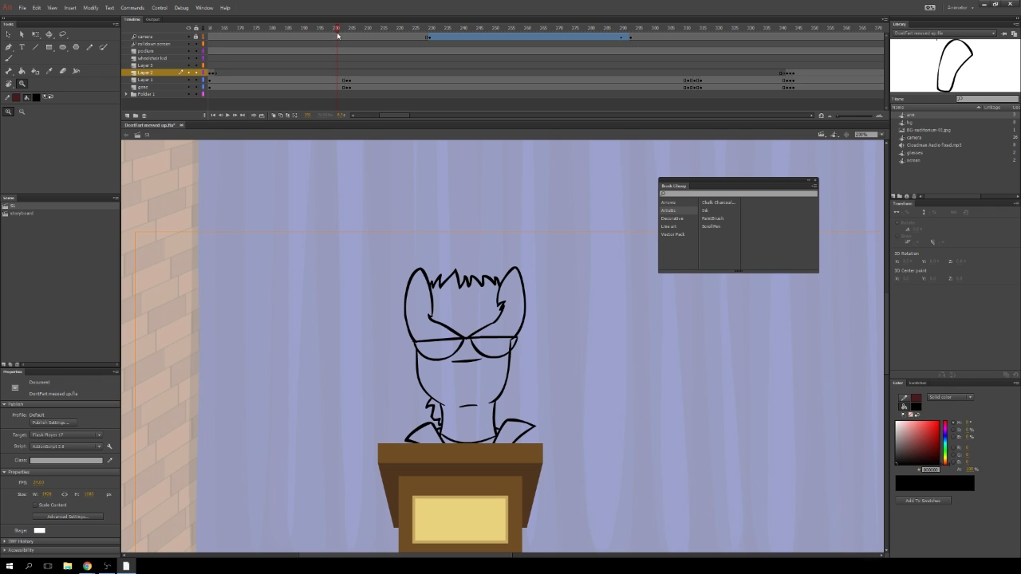
drag(340, 33, 343, 34)
drag(344, 30, 350, 50)
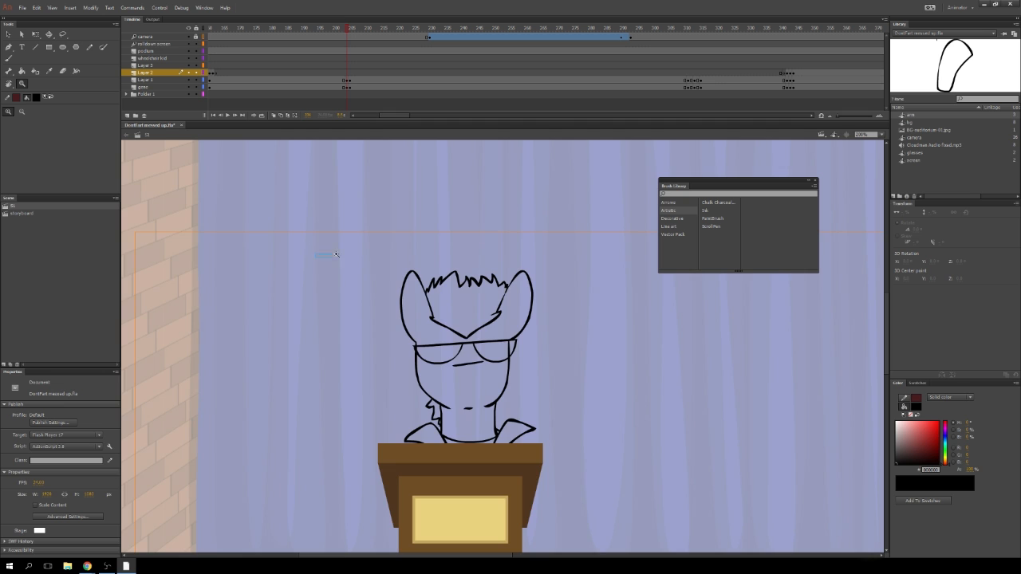
- Try a wavy Paint Brush stroke beside the character on Layer 2 and undo it
click(349, 280)
alt+click(427, 353)
alt+click(447, 367)
alt+click(463, 370)
alt+click(478, 372)
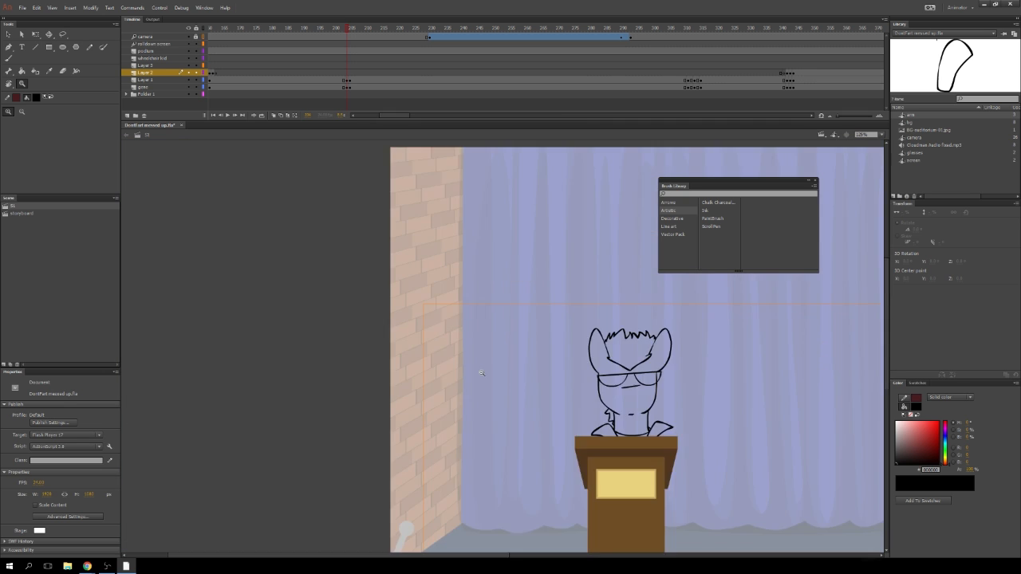
alt+click(484, 370)
click(459, 349)
key(b)
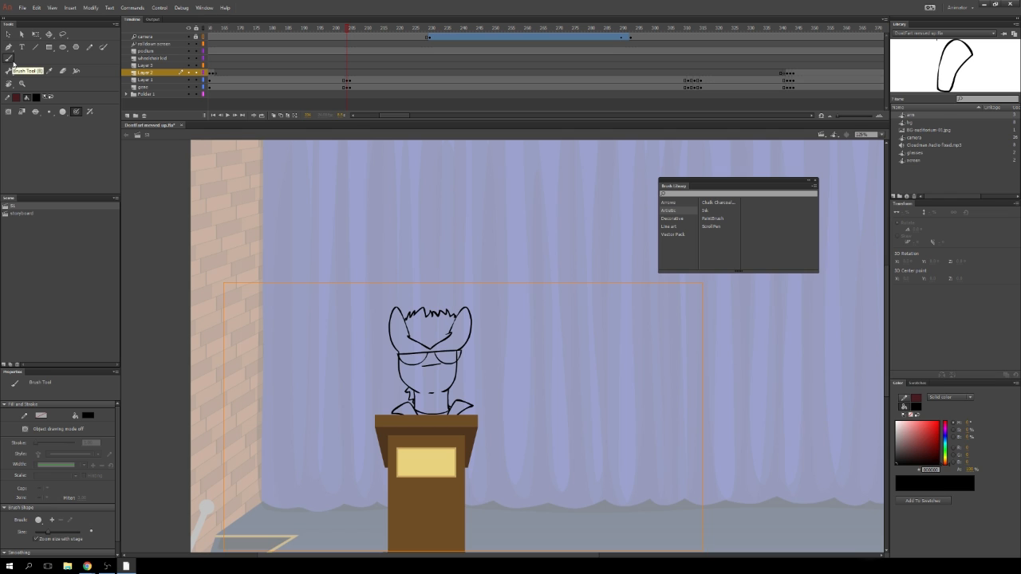
click(102, 47)
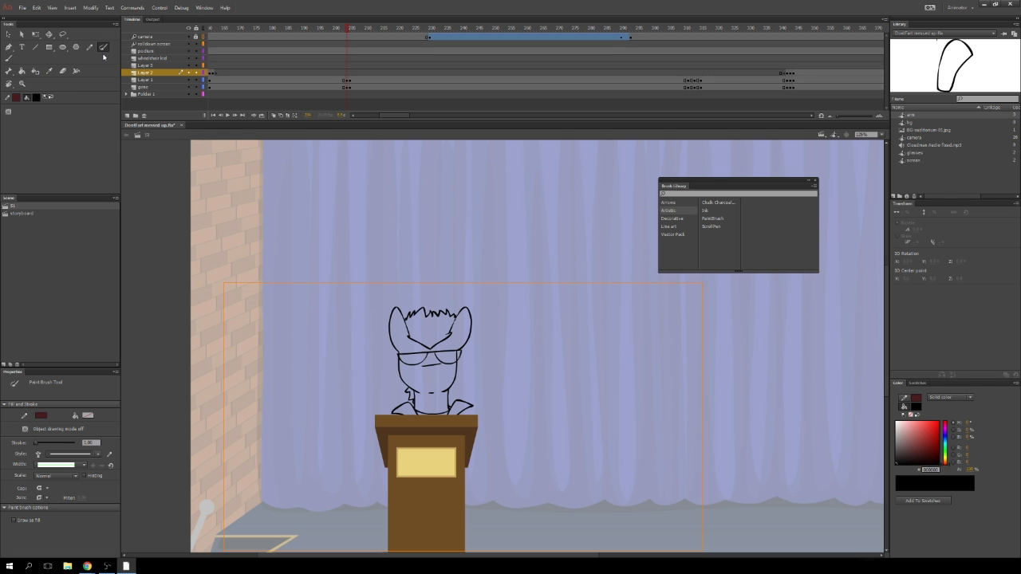
mouse_move(285, 325)
mouse_down()
mouse_move(309, 352)
mouse_move(424, 410)
mouse_up()
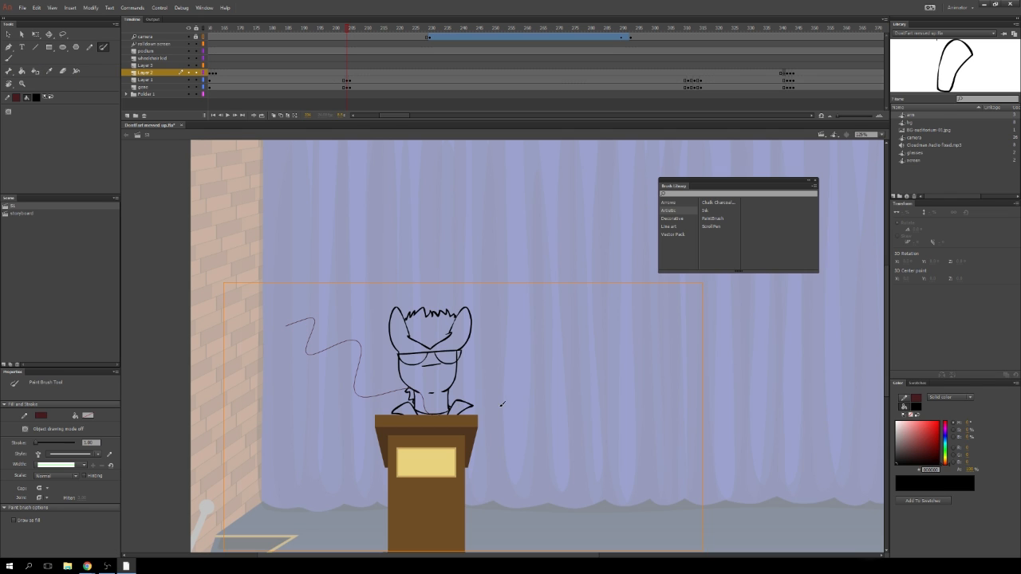
key(ctrl+z)
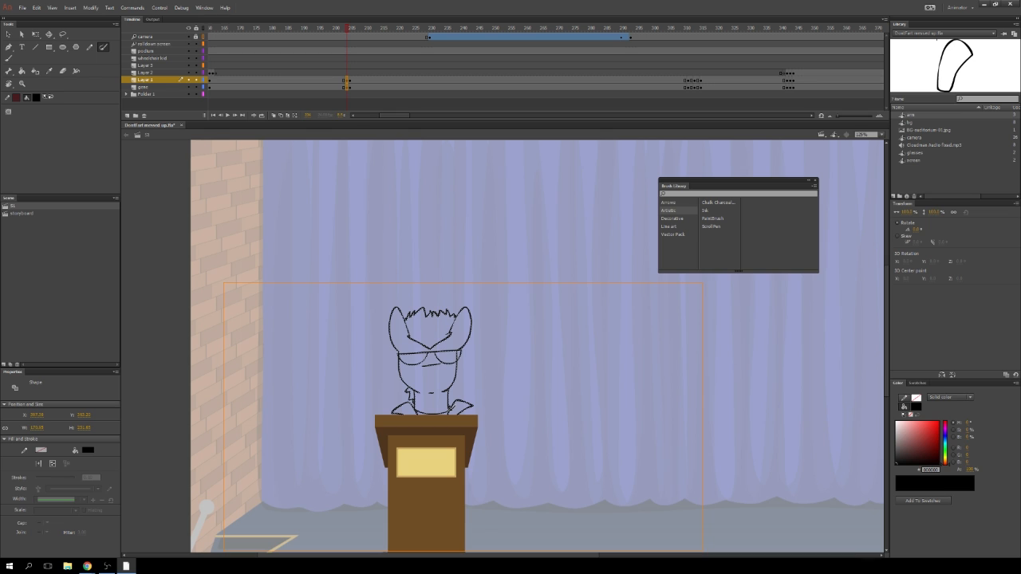
- Draw a gently curved Paint Brush stroke on Layer 1 near the brick wall and set its stroke colour to black
click(103, 47)
drag(379, 221, 378, 221)
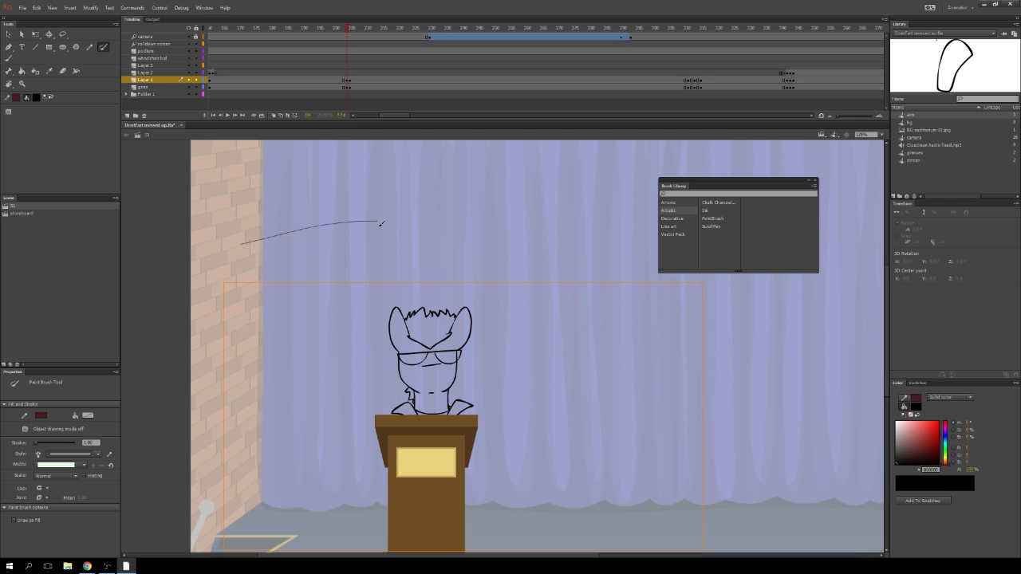
key(v)
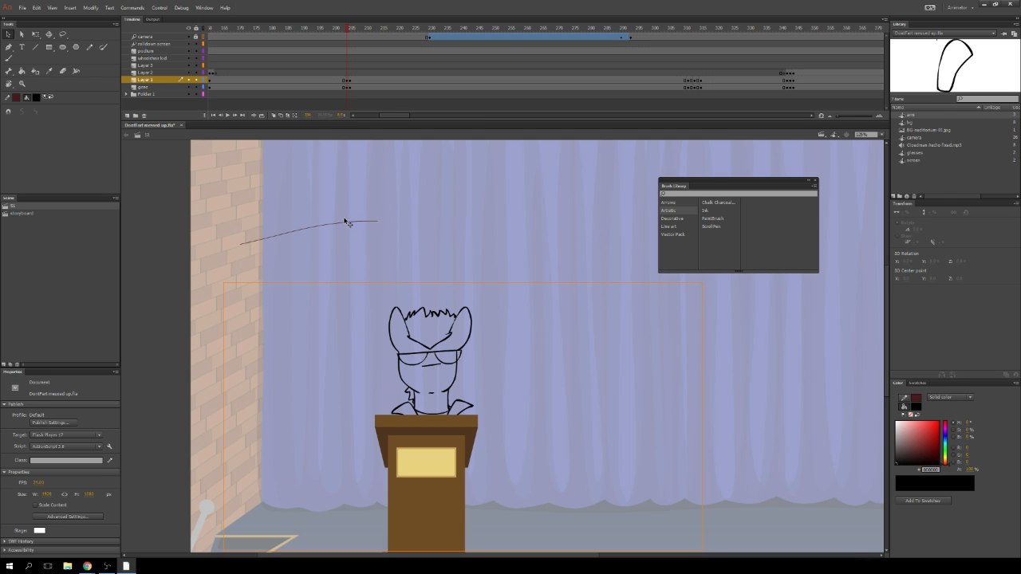
click(353, 225)
click(42, 451)
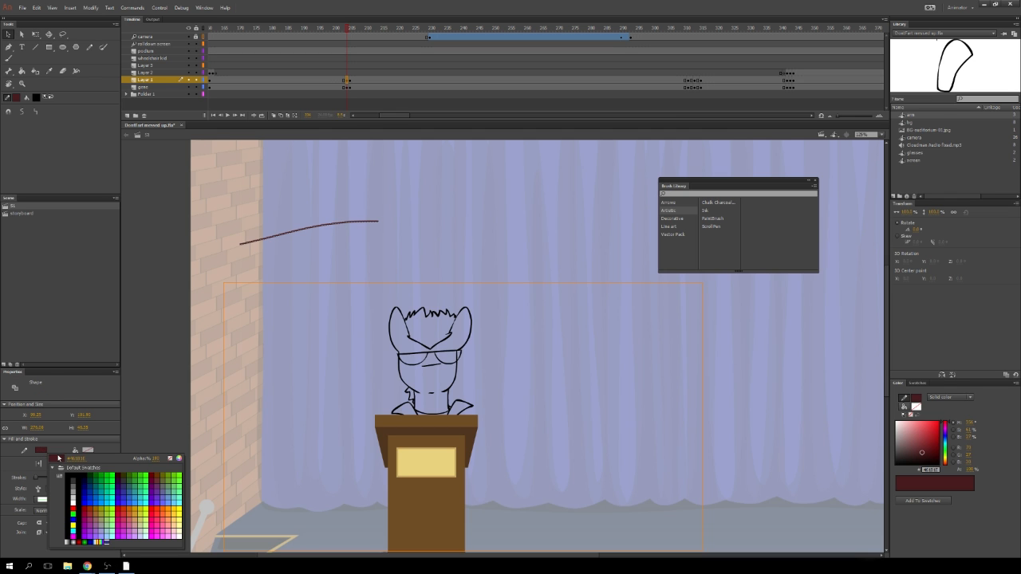
click(43, 449)
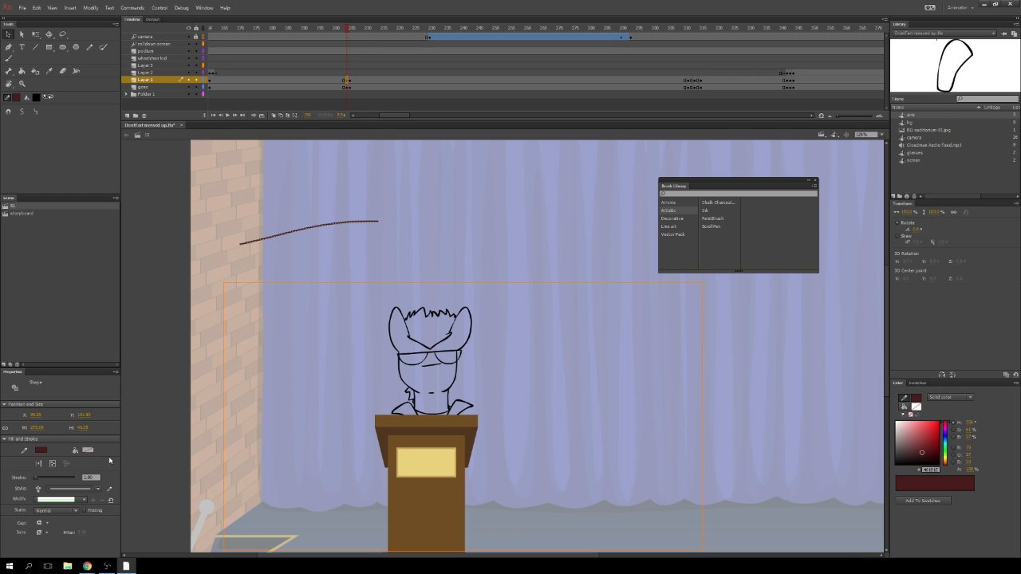
click(41, 451)
click(44, 471)
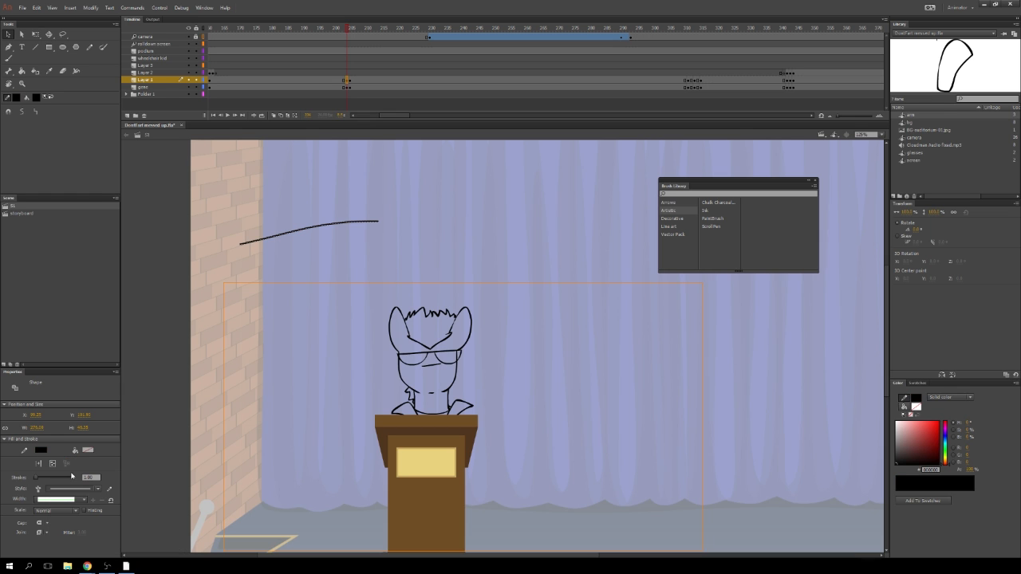
- Thicken the curved black stroke considerably and give it the stippled line style
drag(49, 481, 42, 479)
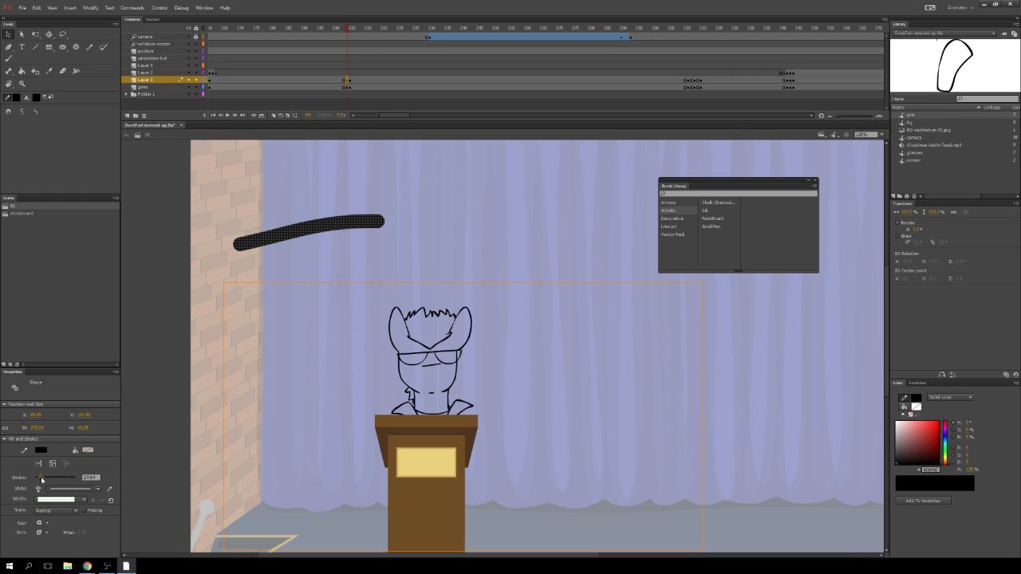
click(98, 489)
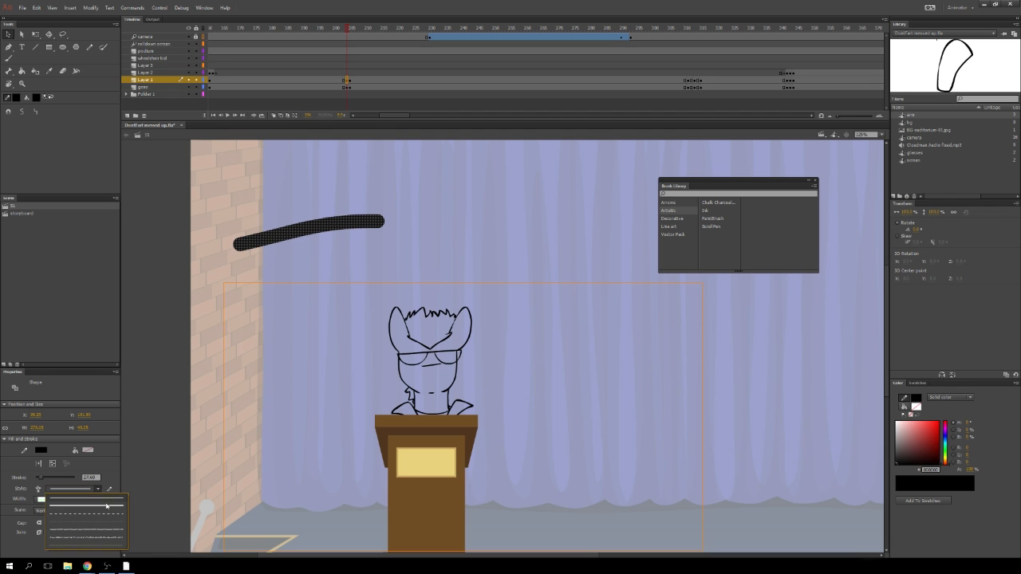
click(86, 537)
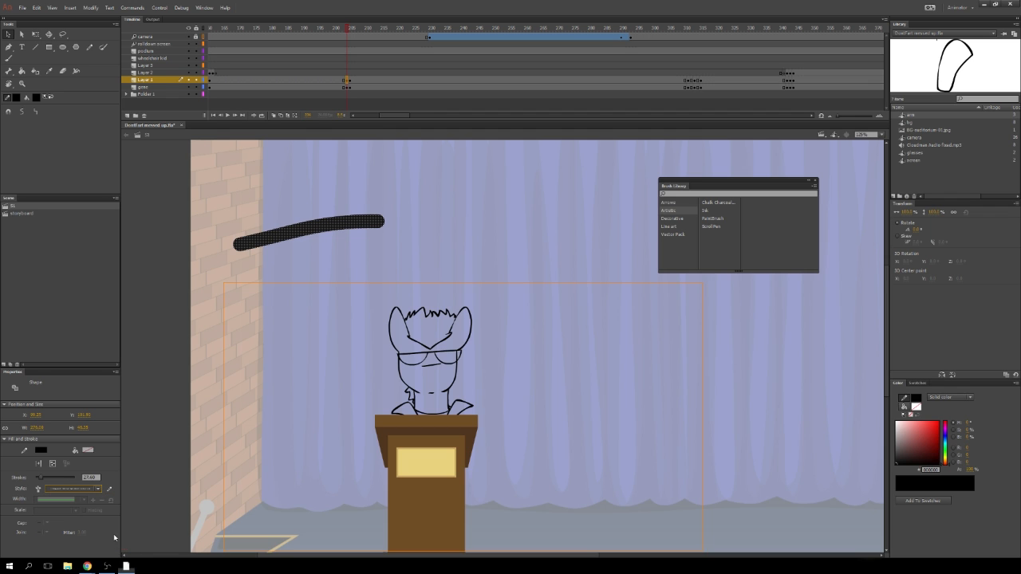
click(335, 304)
- Draw a wavy line between the brick wall and the character with the Brush tool
key(b)
mouse_move(329, 318)
mouse_down()
mouse_move(352, 340)
mouse_move(377, 394)
mouse_up()
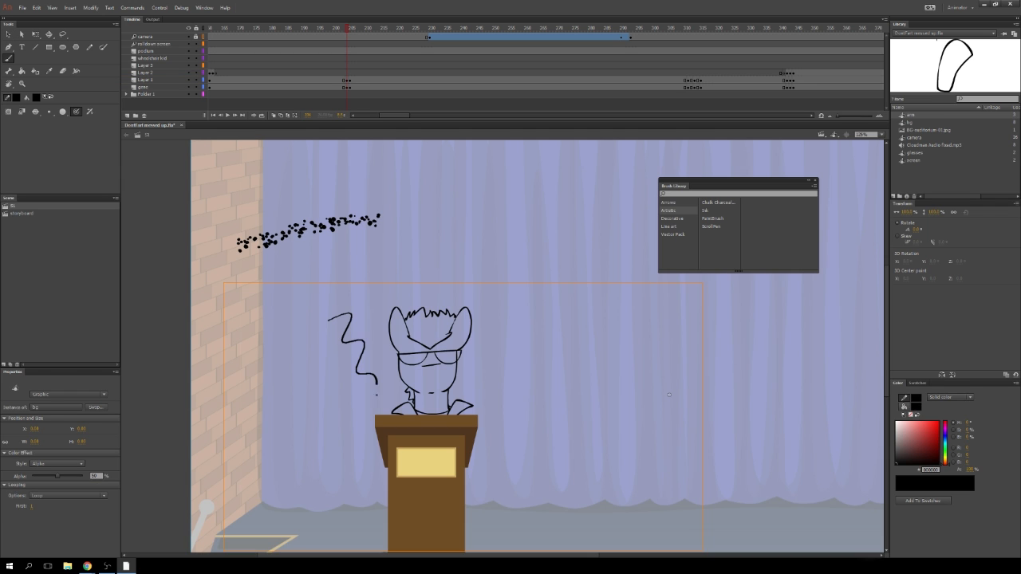
- Undo the wavy Brush line and draw a descending Paint Brush stroke between the brick wall and the character
key(ctrl+z)
click(103, 46)
mouse_move(261, 338)
mouse_down()
mouse_move(284, 376)
mouse_move(338, 393)
mouse_up()
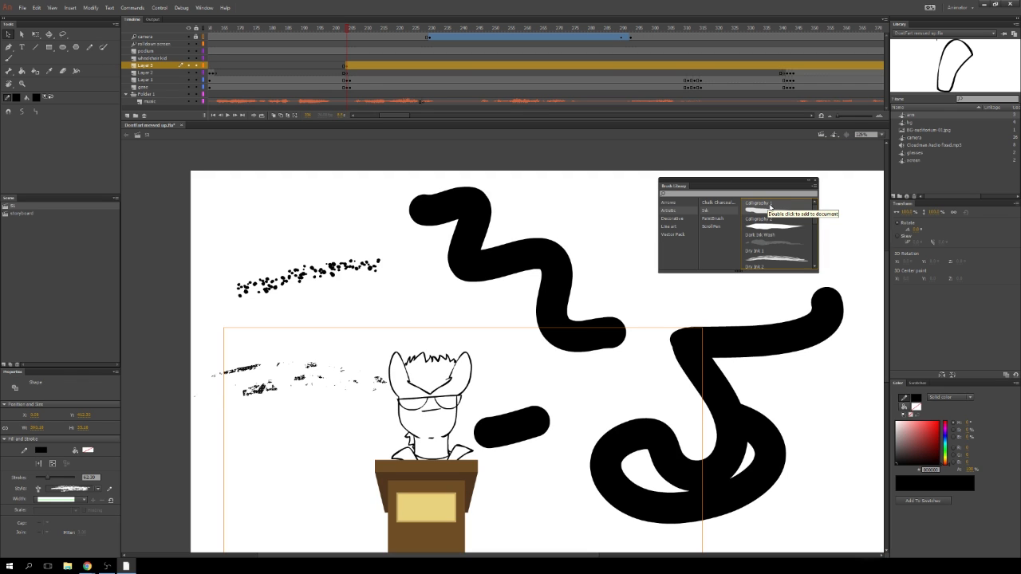
- Try the Calligraphy 1, Calligraphy 2, Dry Ink 1 and Dry Ink 2 brushes on the selected stroke beside the character
double_click(768, 208)
double_click(762, 227)
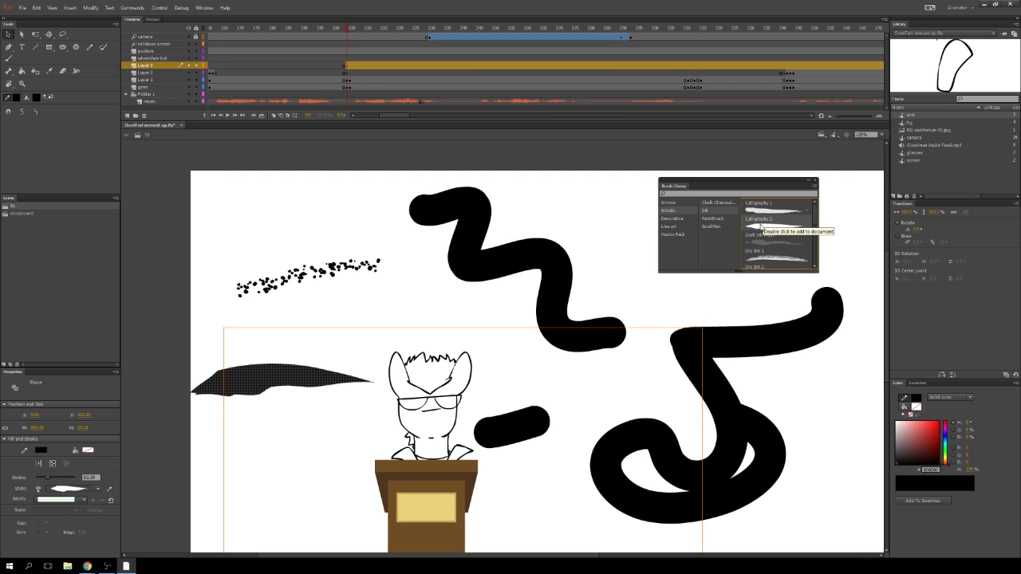
scroll(807, 228, down, 1)
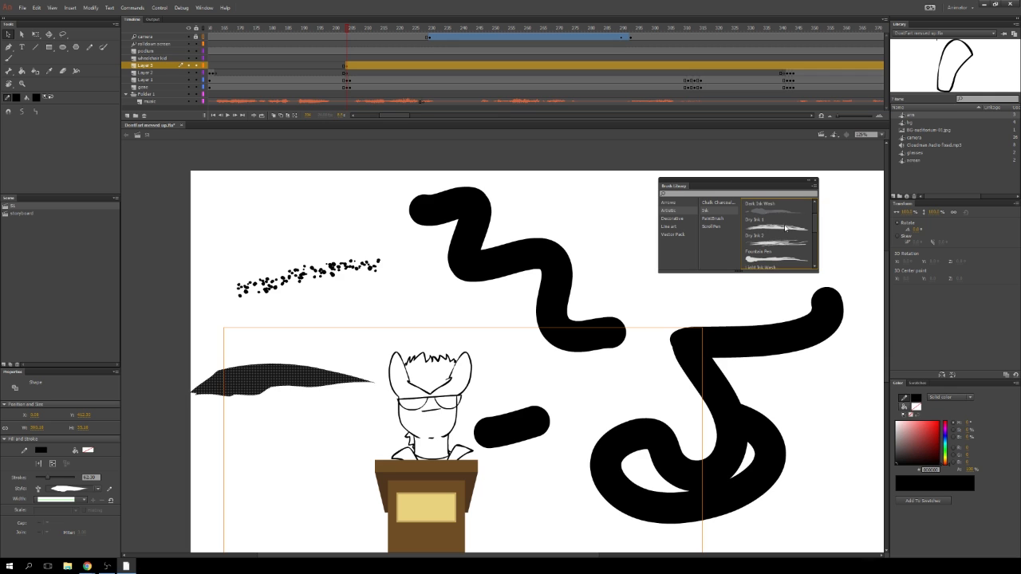
double_click(788, 228)
double_click(789, 235)
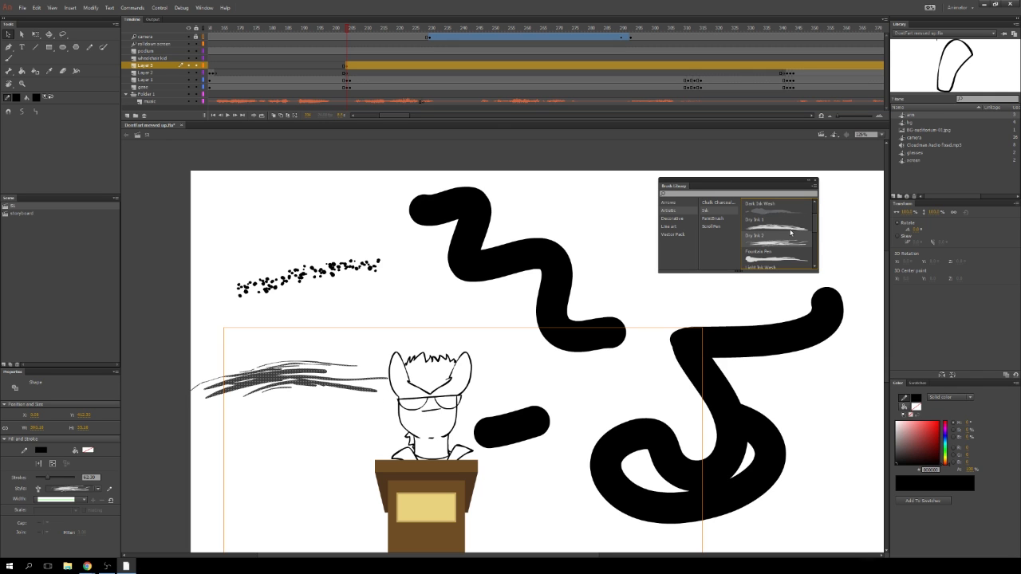
scroll(812, 227, down, 2)
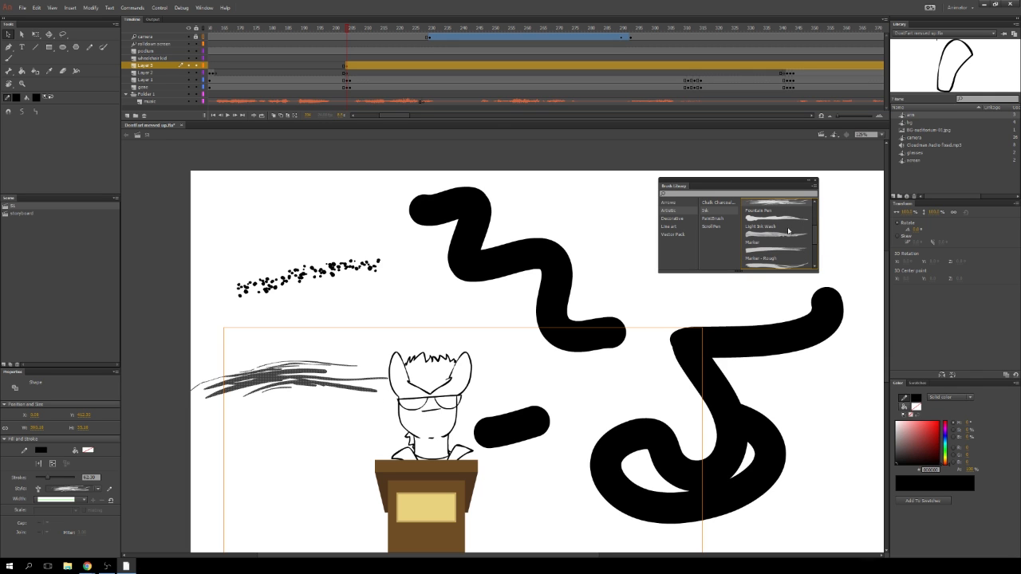
- Try the Light Ink Wash, Marker, Tapered and Marker - Smooth ink brushes on the selected stroke
double_click(788, 231)
double_click(790, 248)
scroll(814, 248, down, 1)
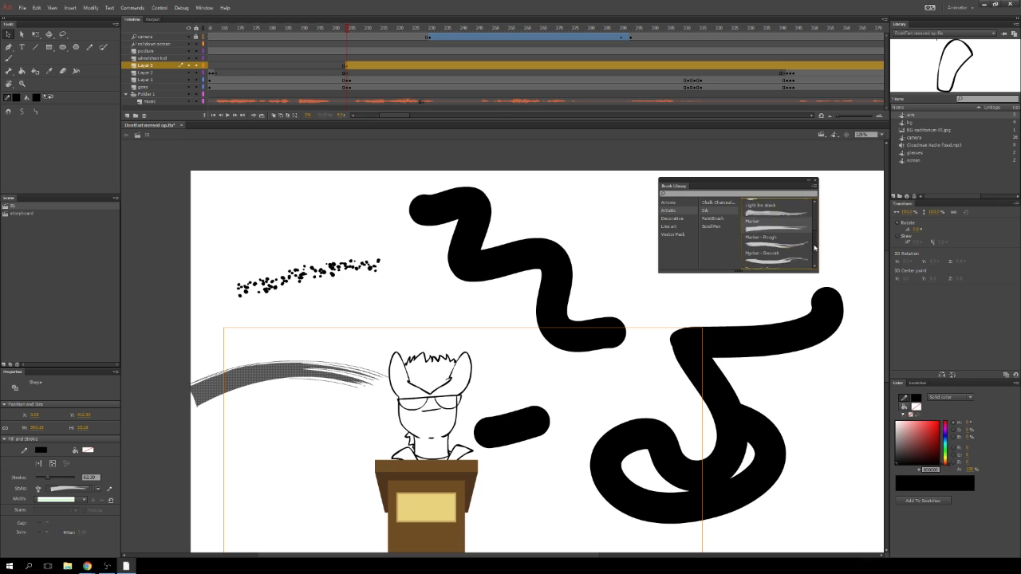
scroll(813, 248, down, 1)
double_click(792, 247)
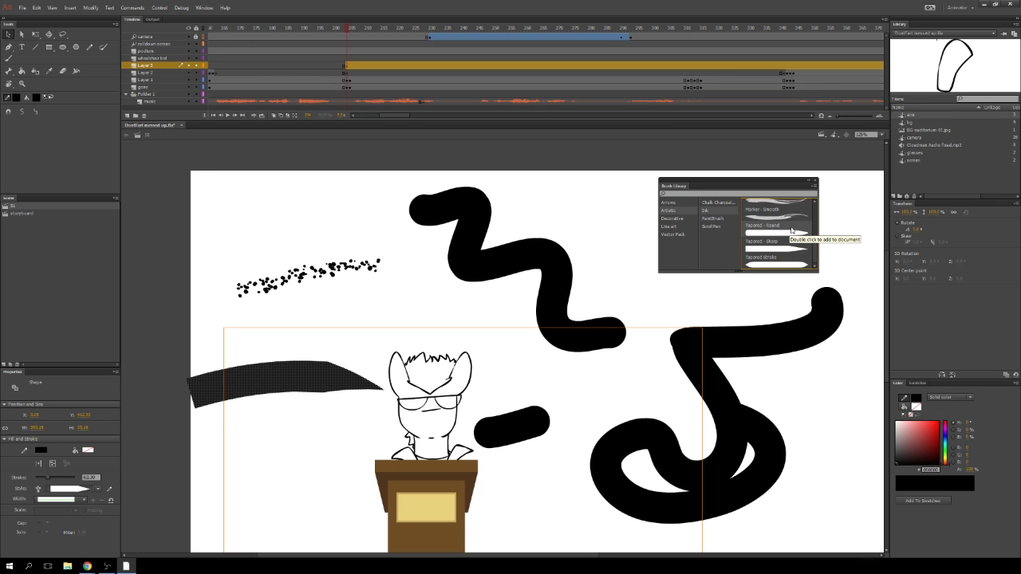
double_click(792, 230)
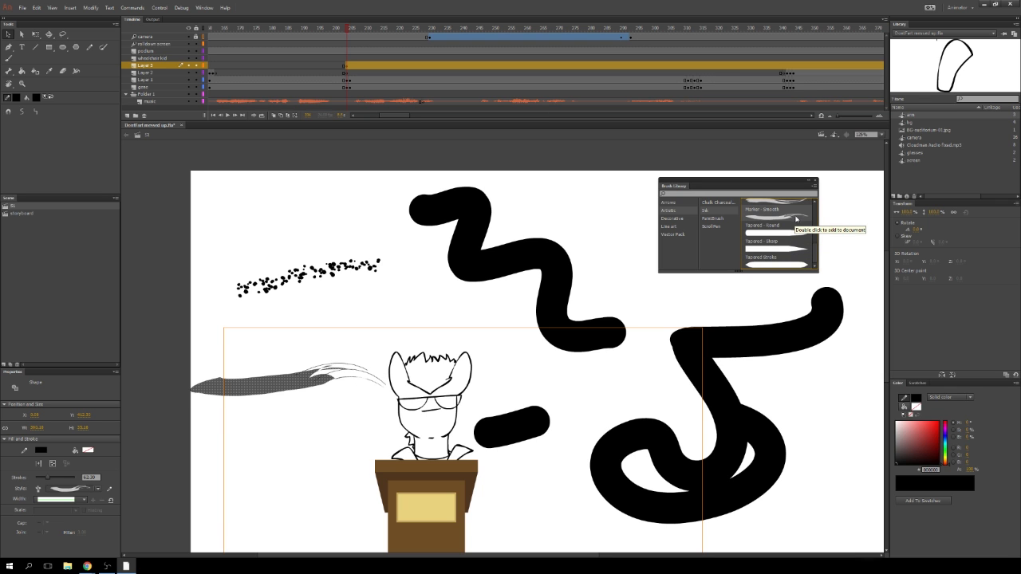
- Try several hand drawn Vector Pack brushes on the selected stroke, ending with Flare center from Line art
double_click(785, 246)
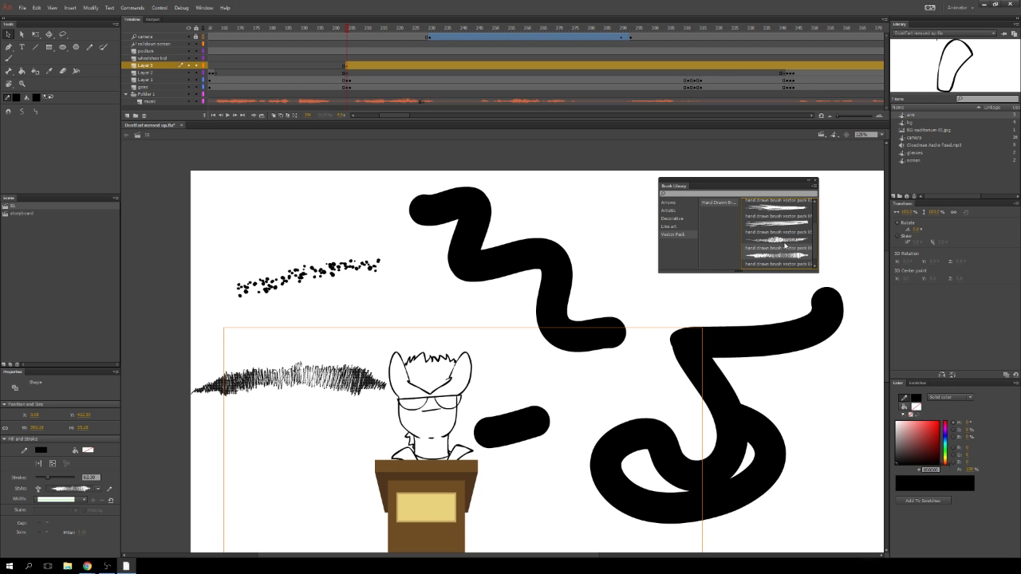
double_click(807, 251)
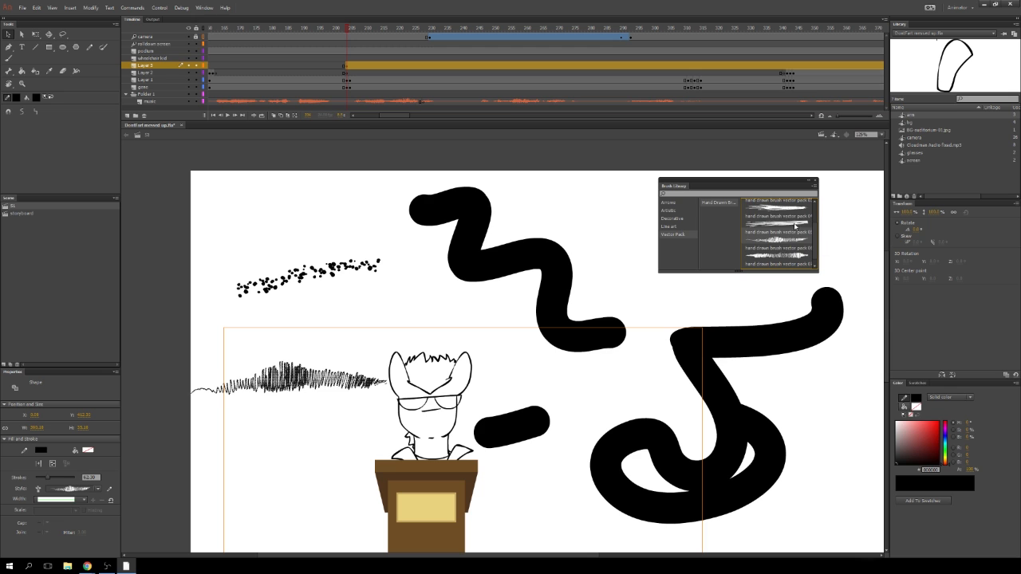
double_click(808, 235)
scroll(812, 245, down, 2)
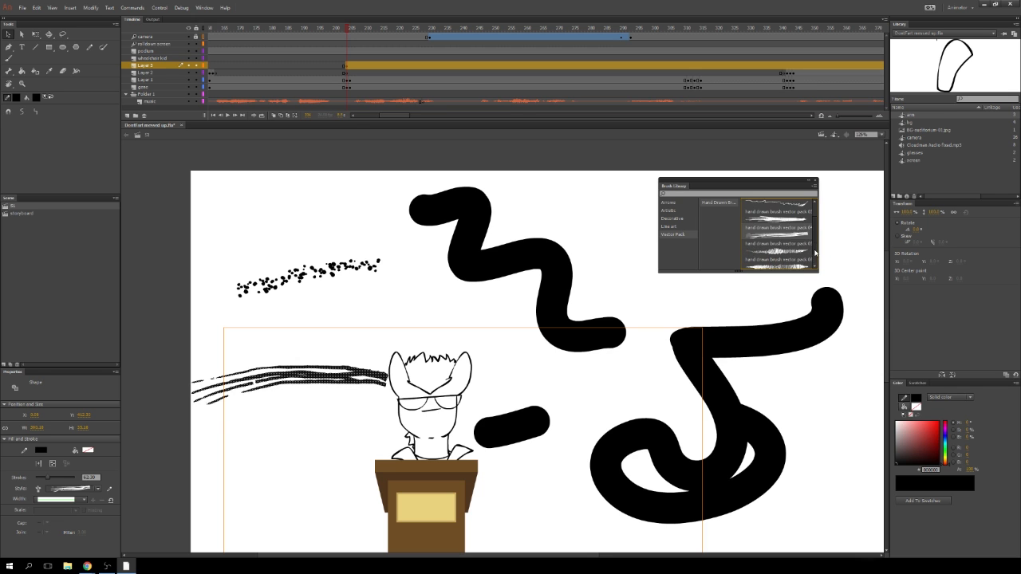
double_click(786, 247)
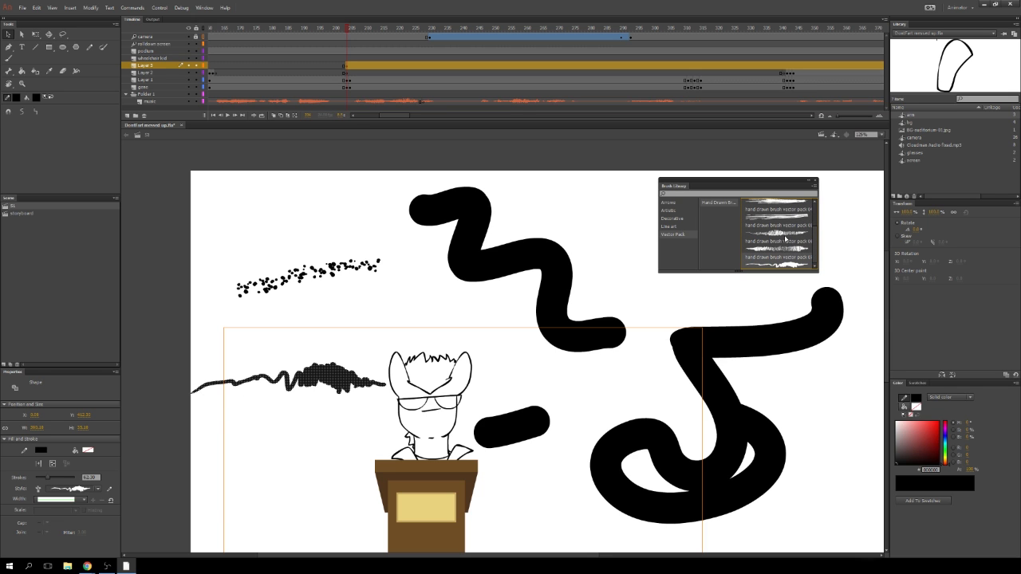
double_click(780, 248)
drag(814, 244, 818, 205)
double_click(774, 213)
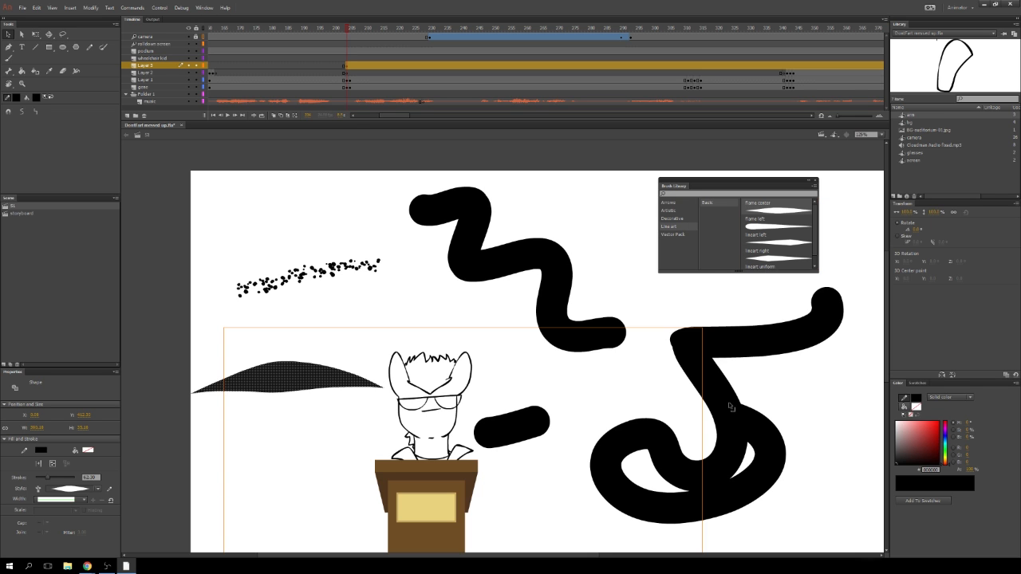
- Restyle the thick stroke rising from the large loop, trying Calligraphy 2 and ending with the Calligraphy 1 ink brush
click(732, 407)
double_click(773, 230)
scroll(773, 230, down, 2)
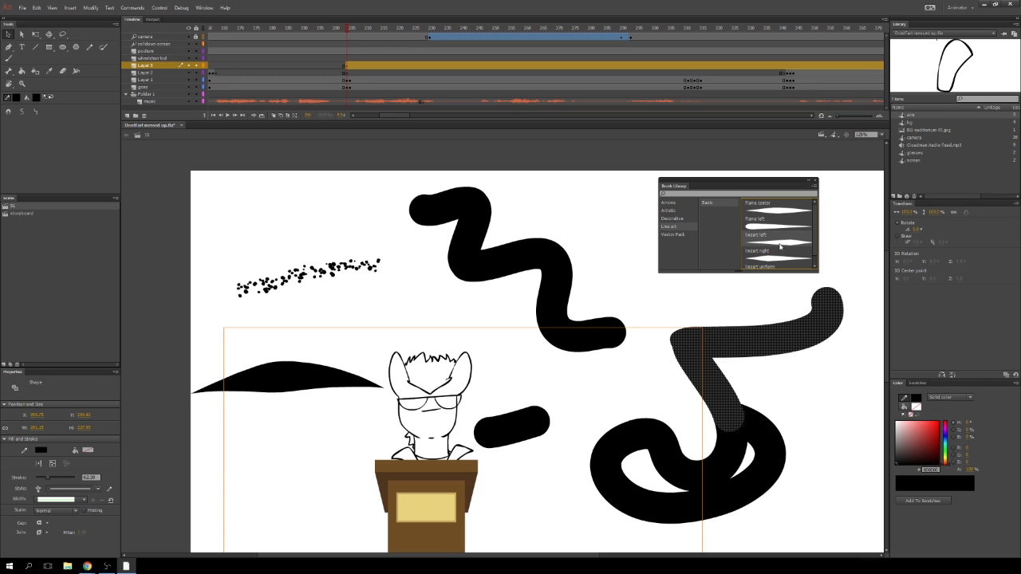
click(672, 211)
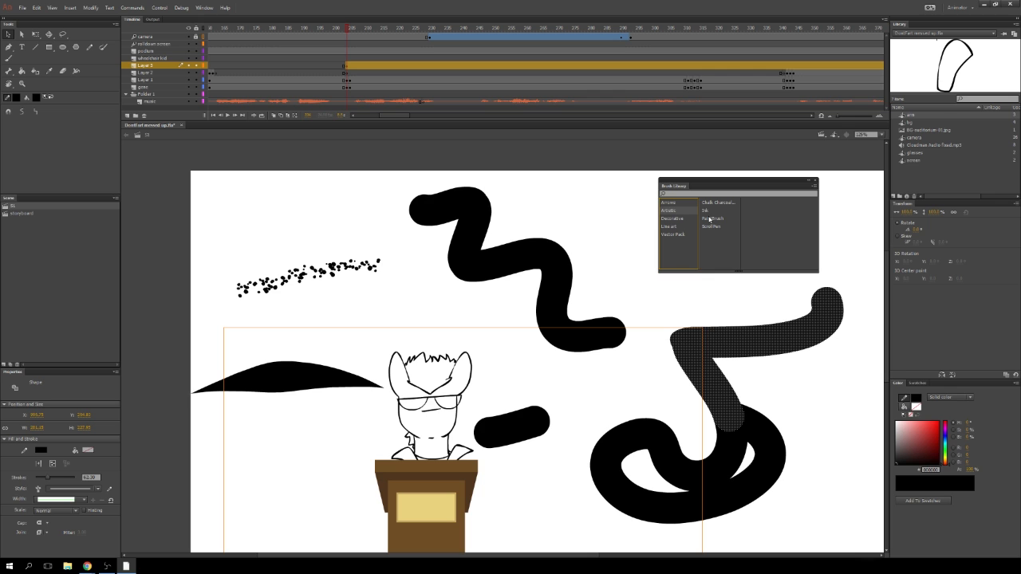
click(708, 211)
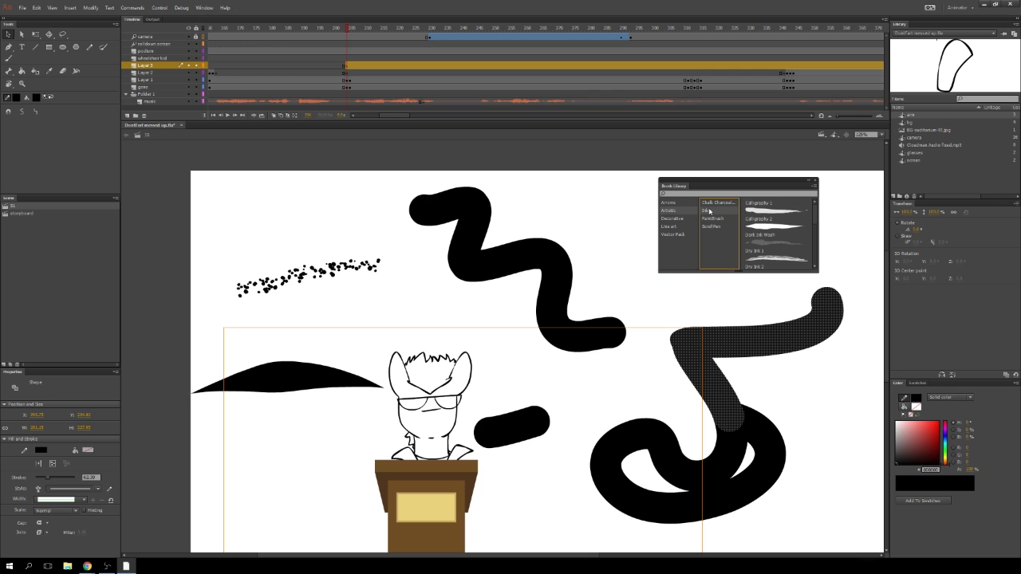
double_click(774, 212)
double_click(767, 225)
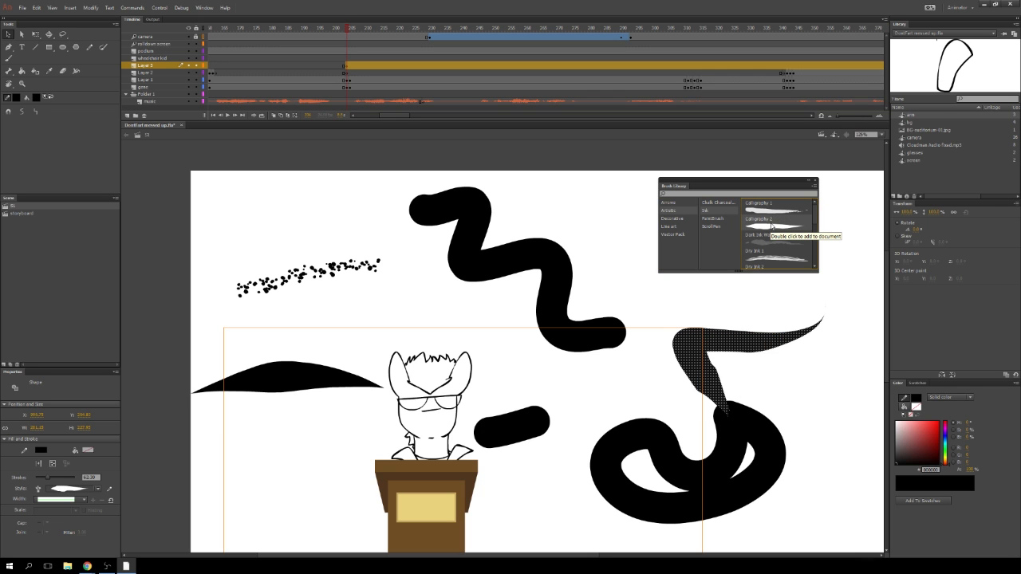
double_click(760, 211)
click(650, 300)
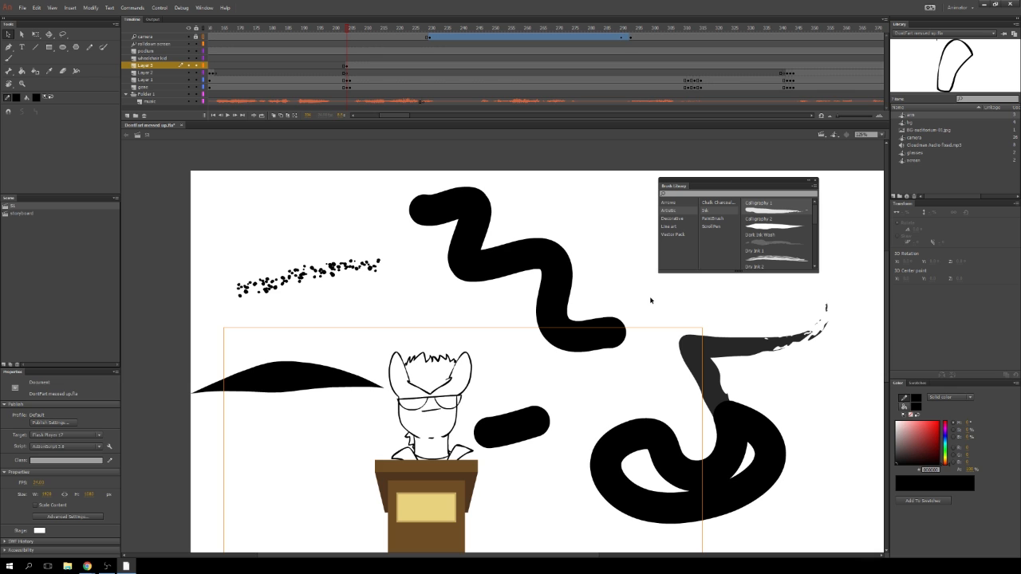
- Delete the thick test strokes from Layer 3 and add a blank keyframe a few frames further along that layer
click(345, 67)
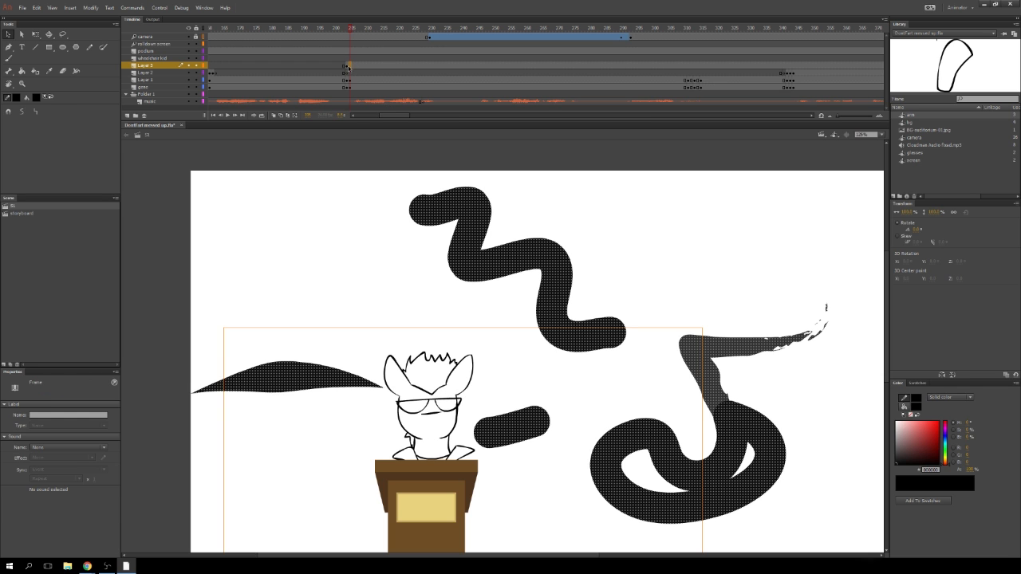
key(Delete)
click(358, 66)
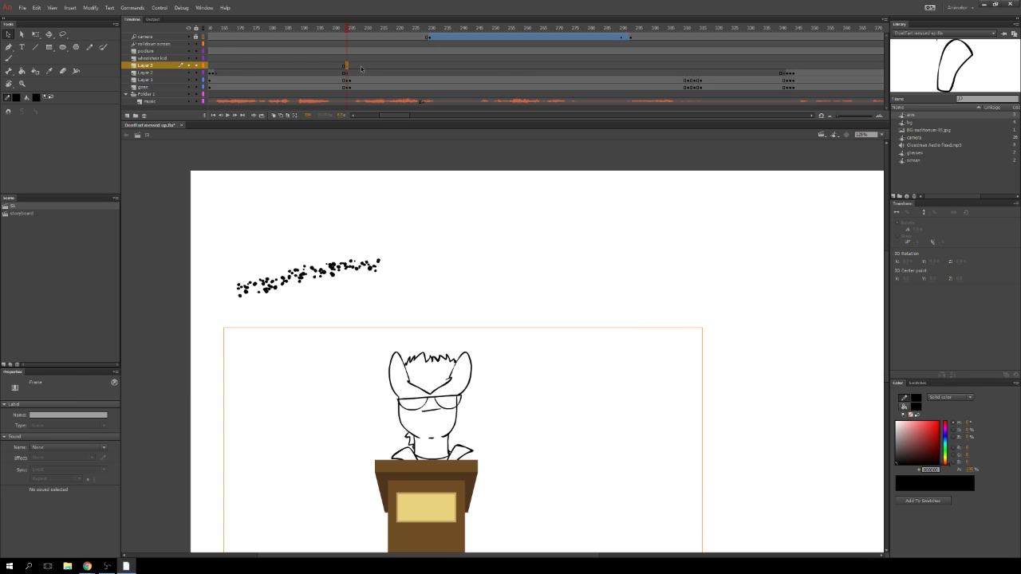
click(641, 65)
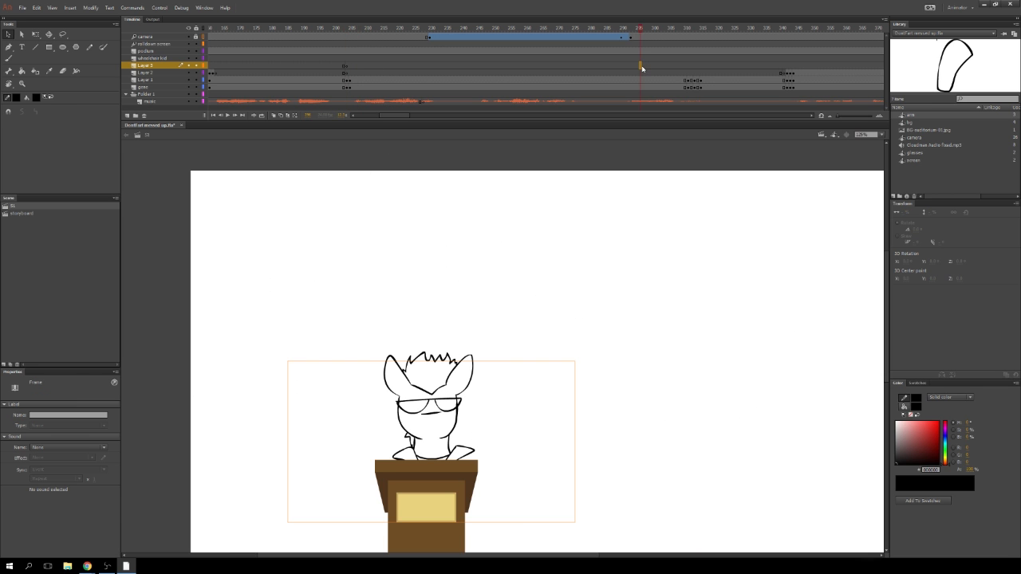
click(365, 66)
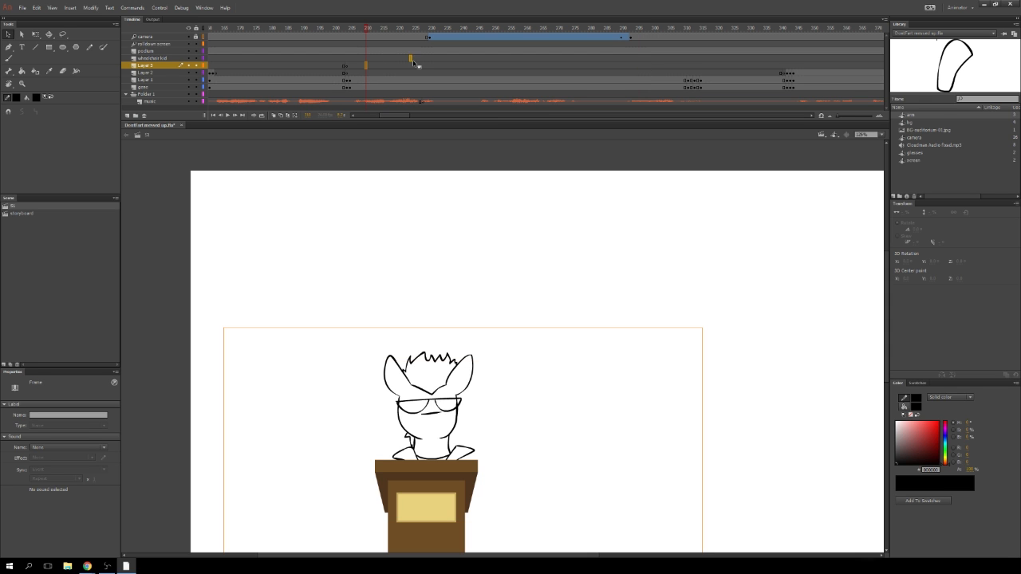
click(366, 67)
- Try a thick wavy Paint Brush stroke above the character in a grey marker style with split ends, and undo it
click(103, 47)
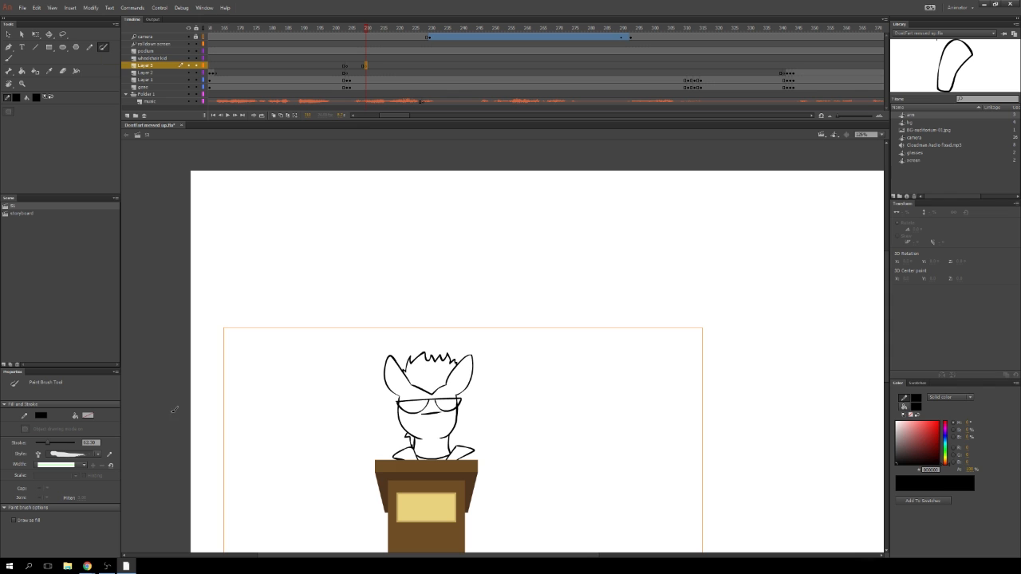
click(98, 456)
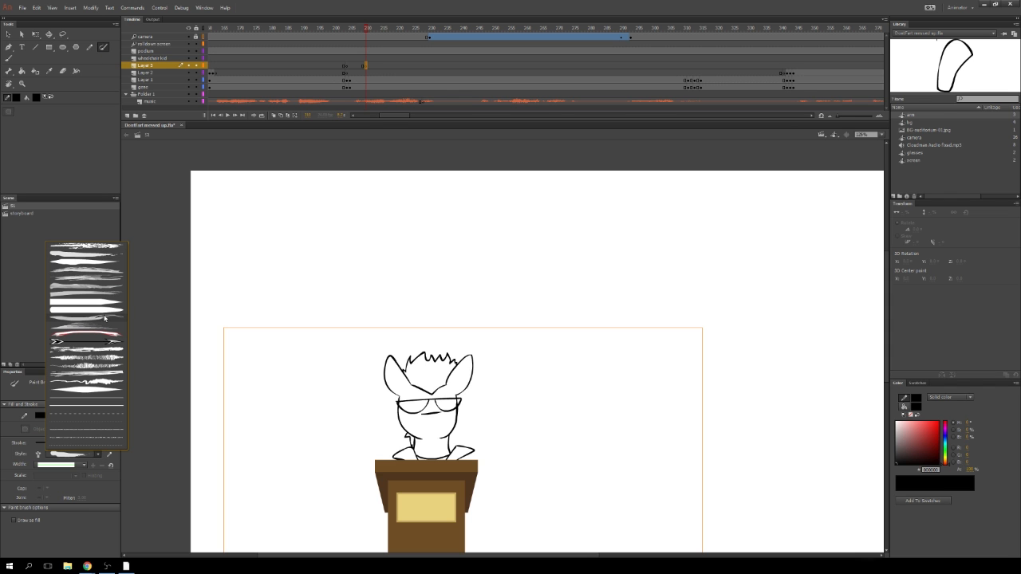
click(104, 318)
mouse_move(251, 269)
mouse_down()
mouse_move(349, 304)
mouse_move(541, 313)
mouse_up()
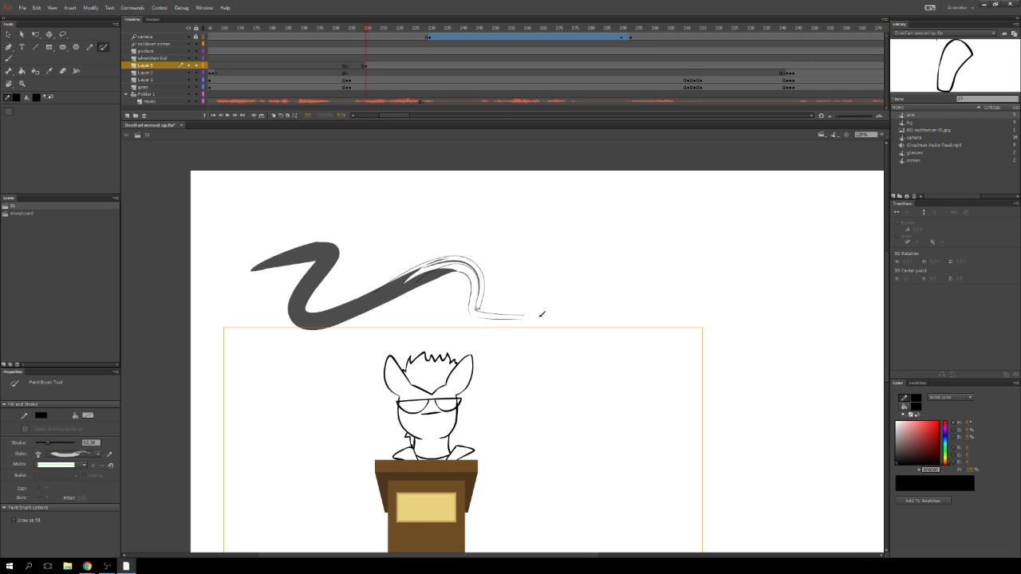
key(ctrl+z)
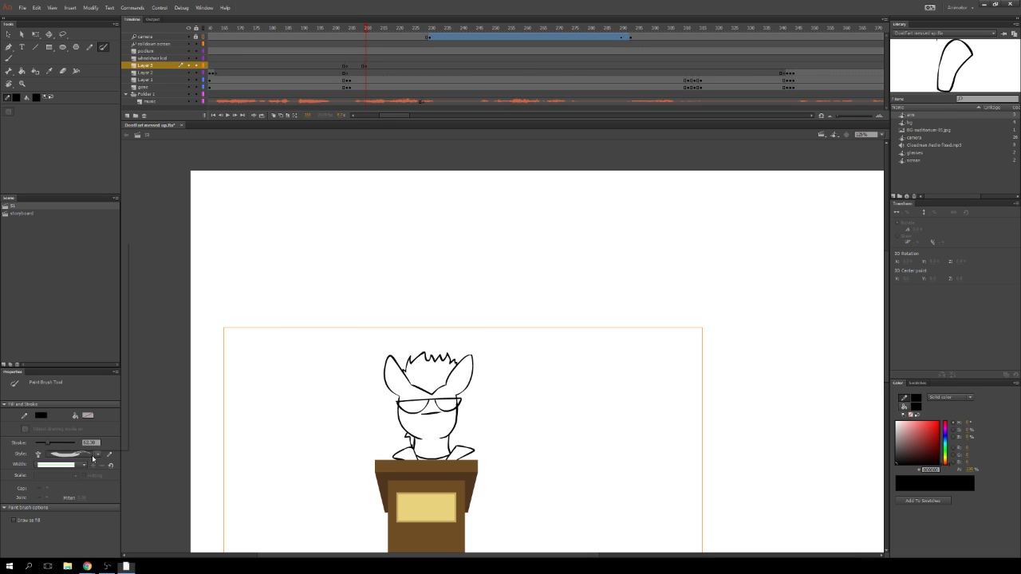
- Try a wavy Paint Brush stroke above the character in a rough dry-textured style, and undo it
click(98, 454)
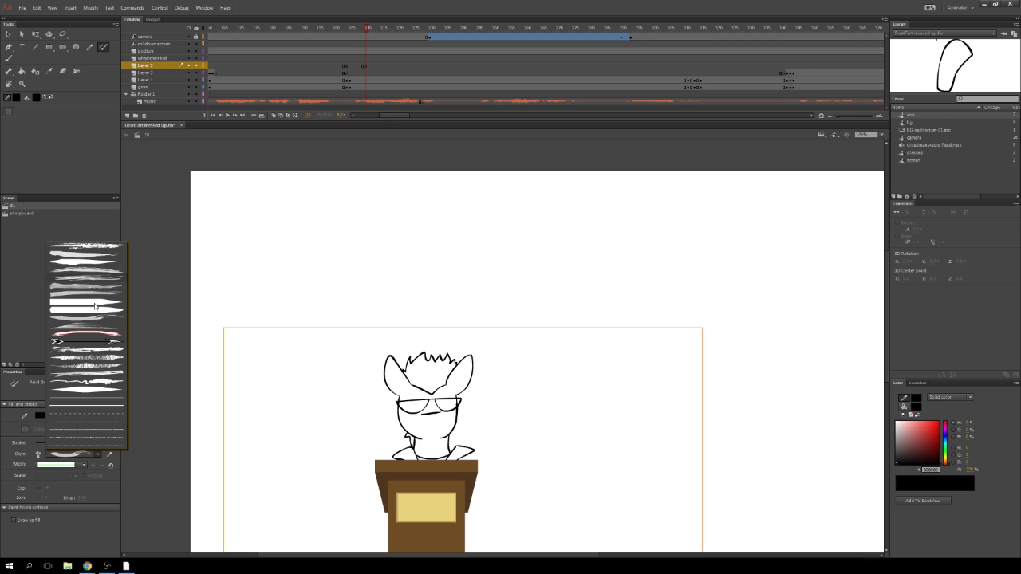
click(96, 254)
mouse_move(280, 268)
mouse_down()
mouse_move(328, 293)
mouse_move(494, 309)
mouse_up()
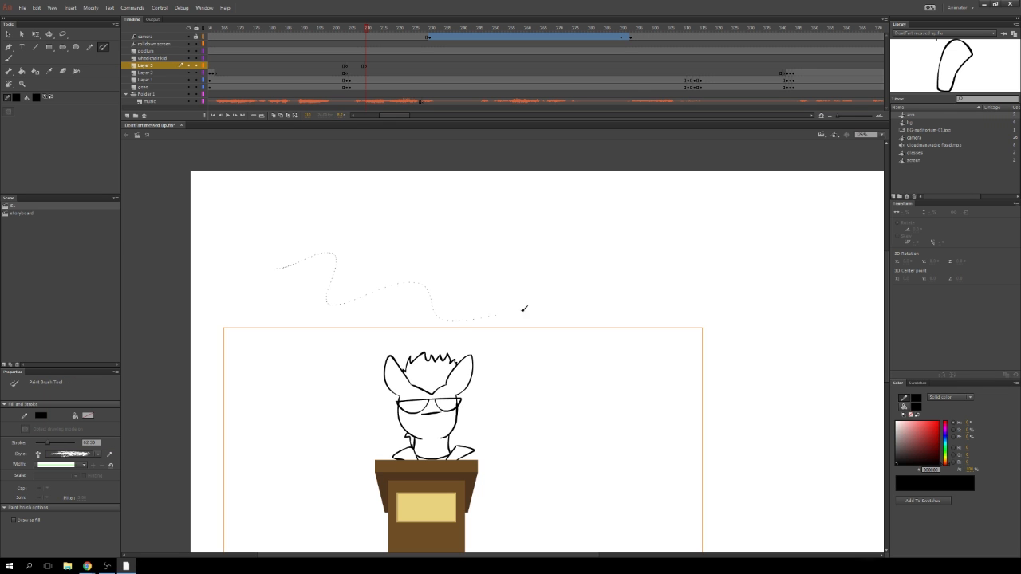
key(ctrl+z)
- Draw two curvy strokes beside the character with a thinner Paint Brush in the Calligraphy 1 ink style
drag(49, 444, 41, 443)
click(38, 454)
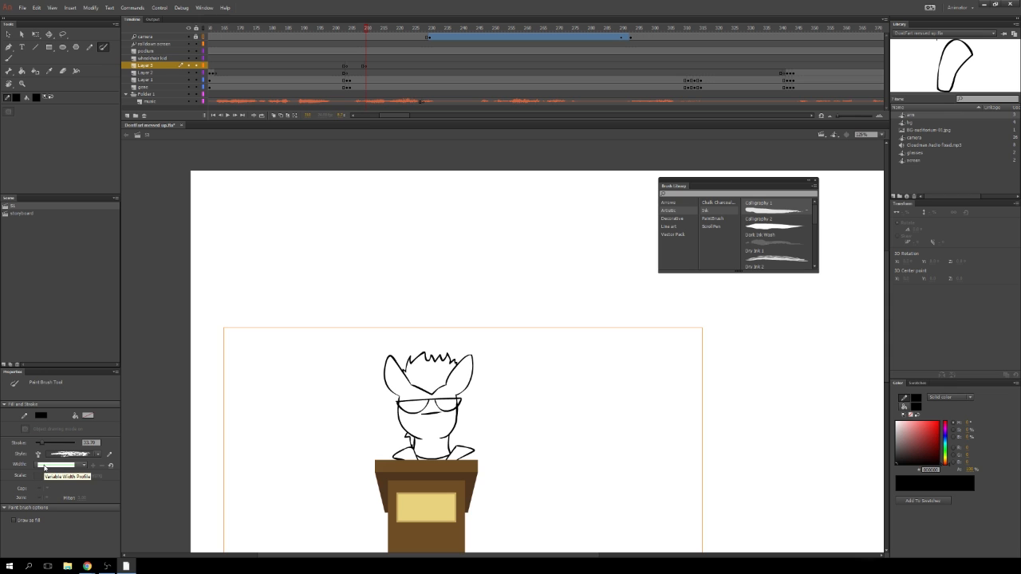
click(769, 222)
double_click(774, 212)
mouse_move(573, 339)
mouse_down()
mouse_move(596, 375)
mouse_move(597, 437)
mouse_up()
mouse_move(642, 395)
mouse_down()
mouse_move(682, 395)
mouse_move(700, 415)
mouse_up()
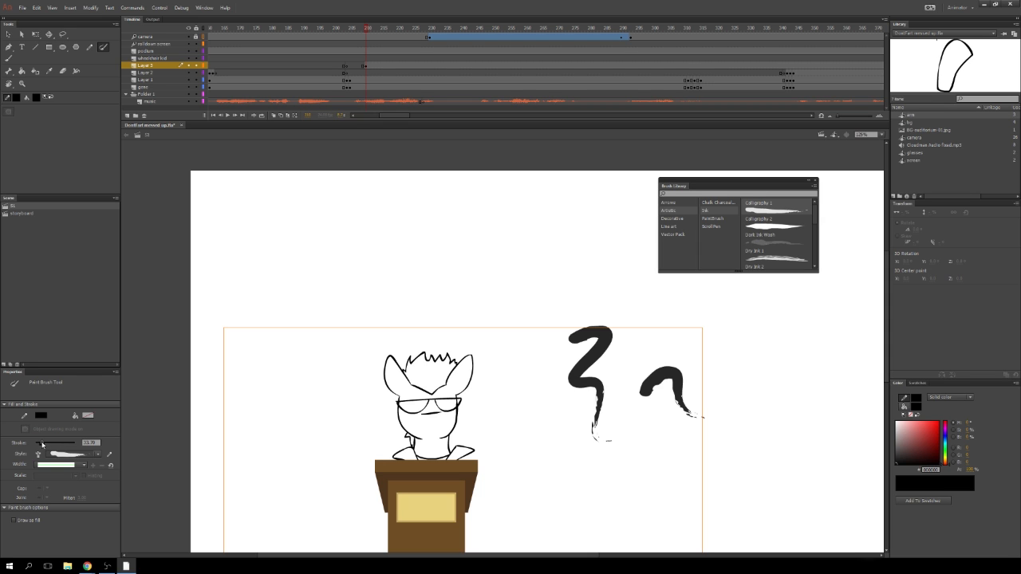
- Lower the stroke size and try the upward and leftward directions in Calligraphy 1's Art Brush Options, returning to the rightward one
drag(43, 445, 40, 446)
click(110, 455)
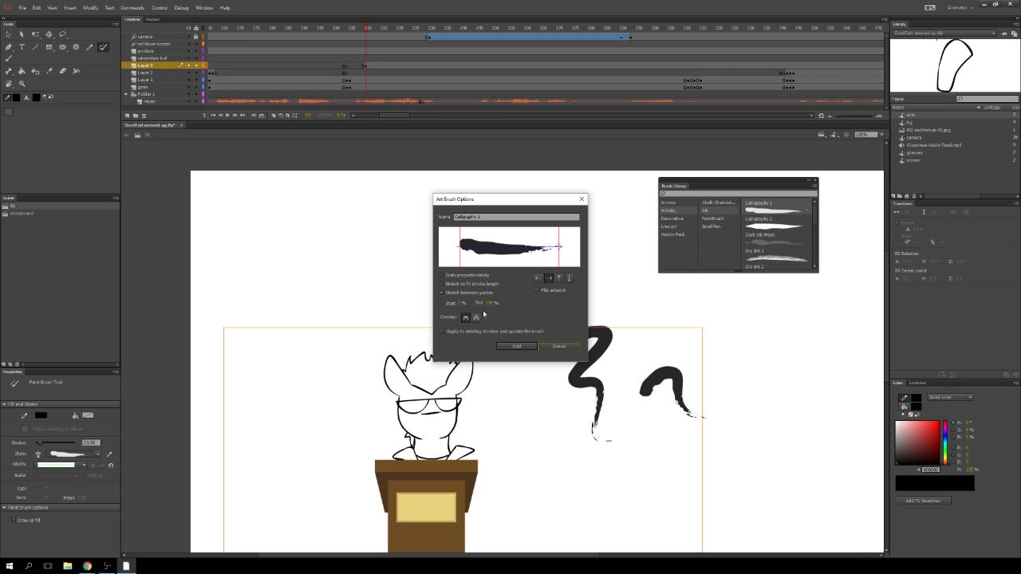
click(559, 278)
click(560, 277)
click(560, 278)
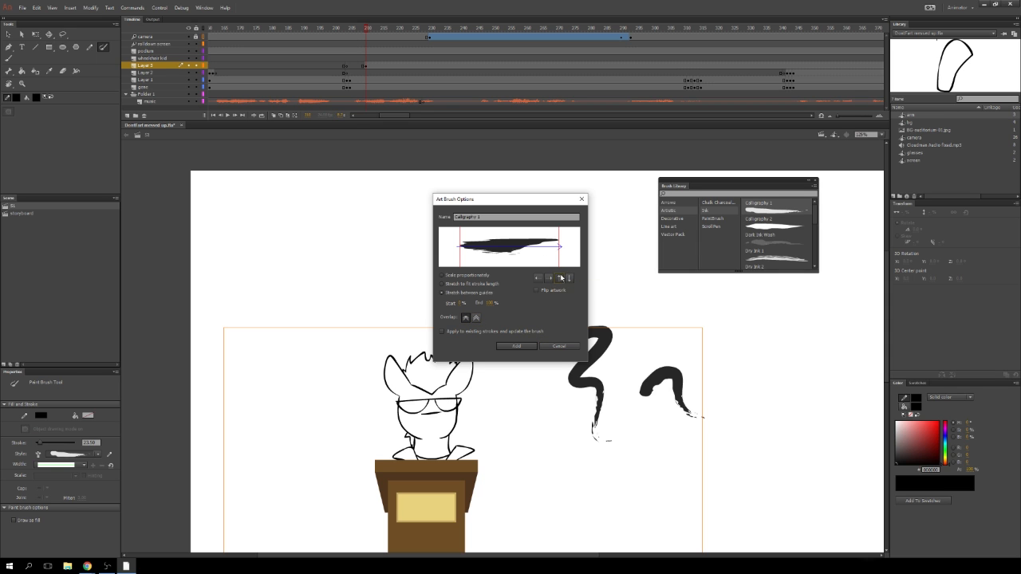
click(559, 278)
click(548, 277)
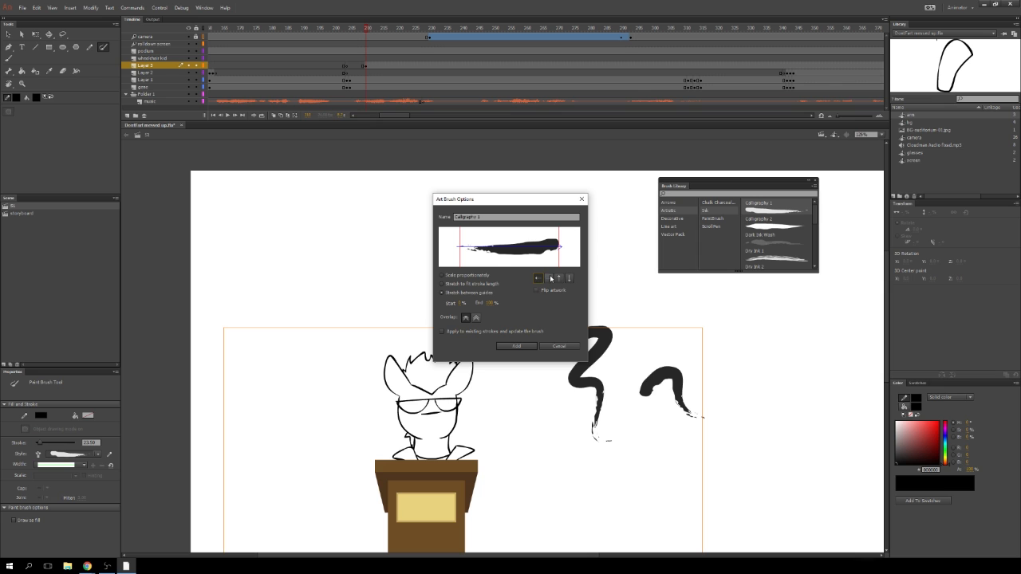
click(548, 277)
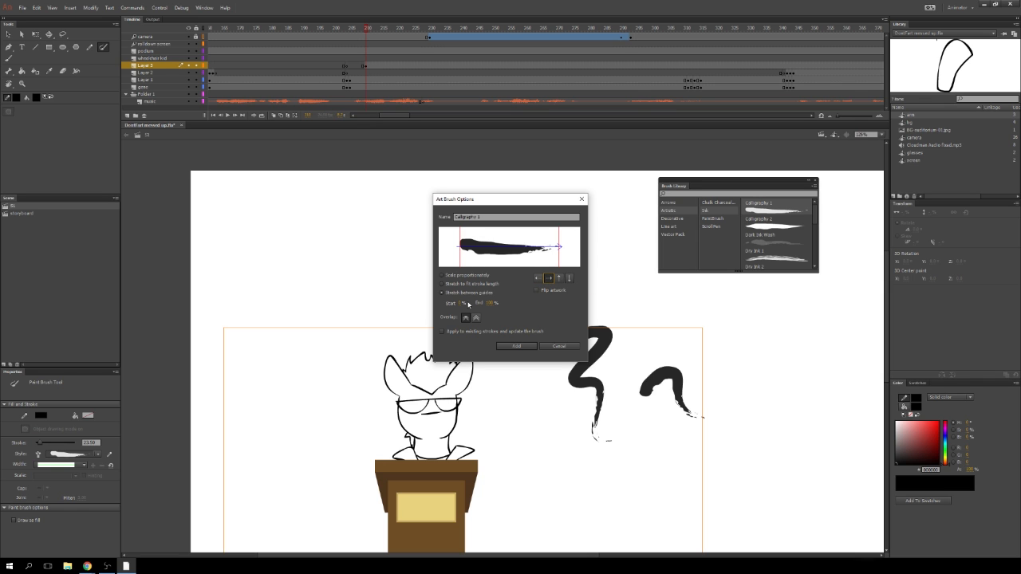
- Try adjusting the start and end guides in Calligraphy 1's Art Brush Options and the stretch-to-fit-stroke-length scaling, and discard the changes
drag(460, 303, 425, 316)
drag(492, 305, 514, 298)
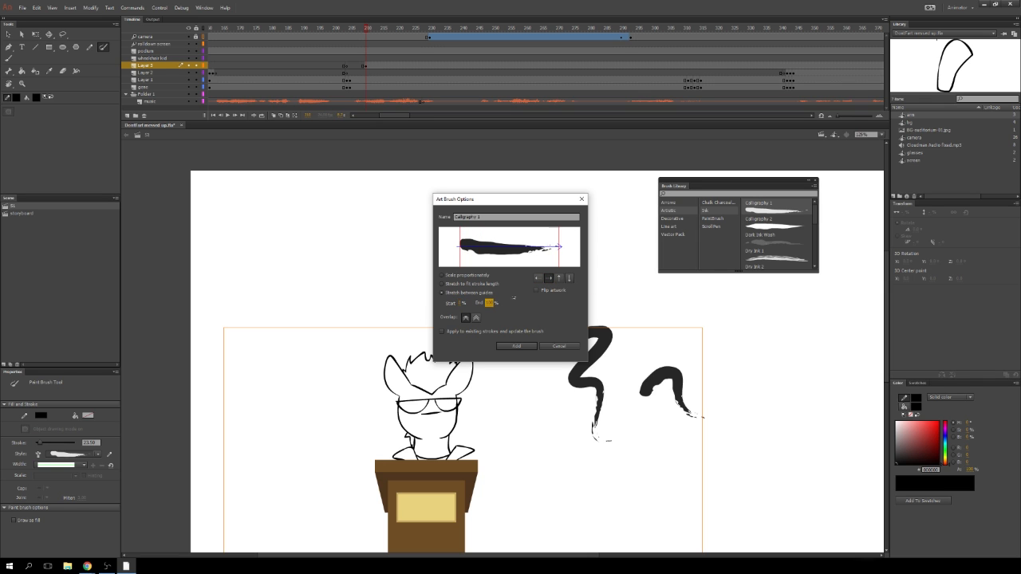
click(464, 285)
click(560, 345)
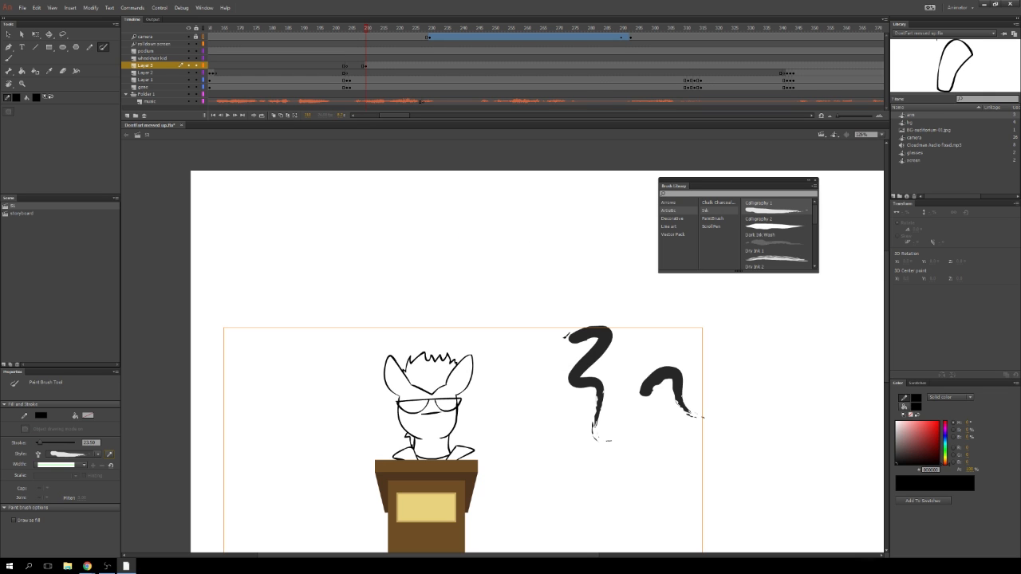
- Draw two Paint Brush strokes above the character in Calligraphy 1, plus two tapered ones on the far side and below in Calligraphy 2
click(761, 228)
drag(504, 277, 644, 308)
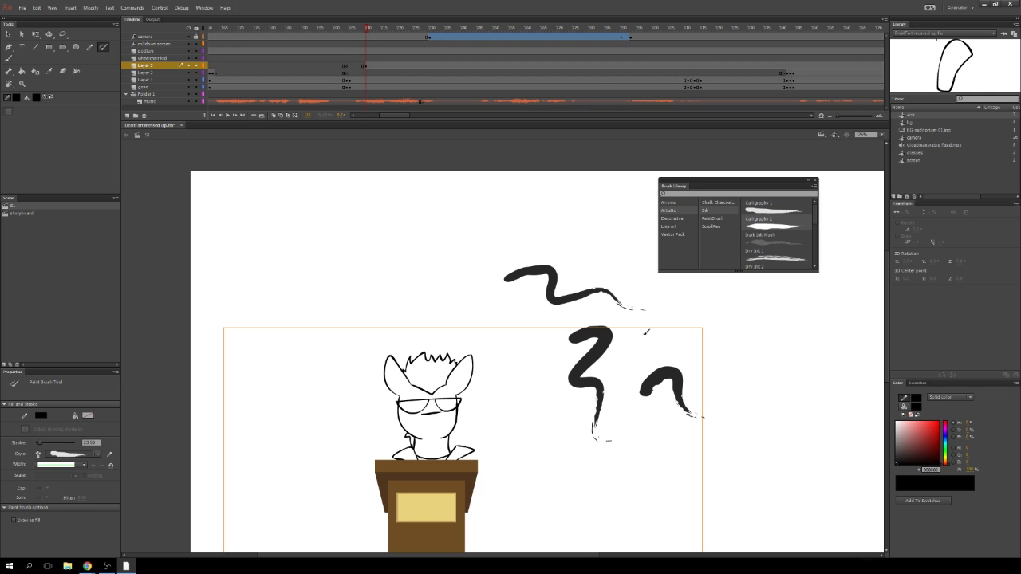
drag(508, 311, 375, 352)
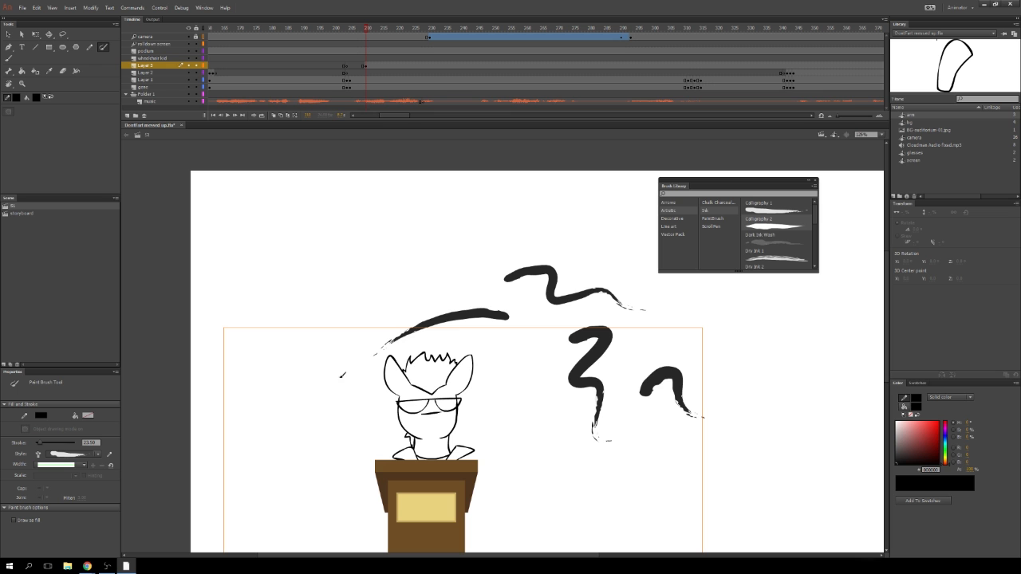
mouse_move(688, 330)
mouse_down()
mouse_move(712, 334)
mouse_move(772, 421)
mouse_up()
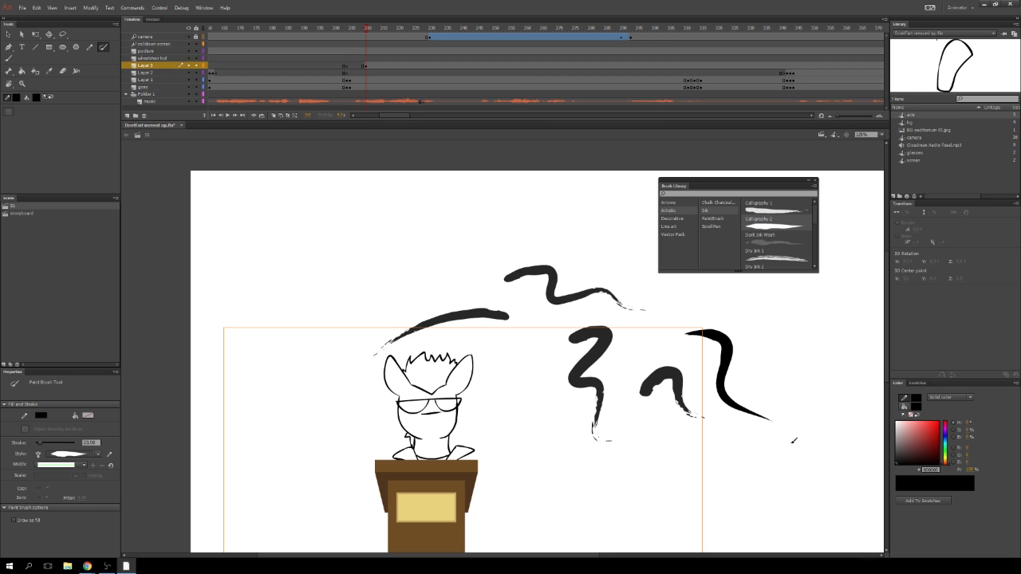
drag(731, 458, 545, 492)
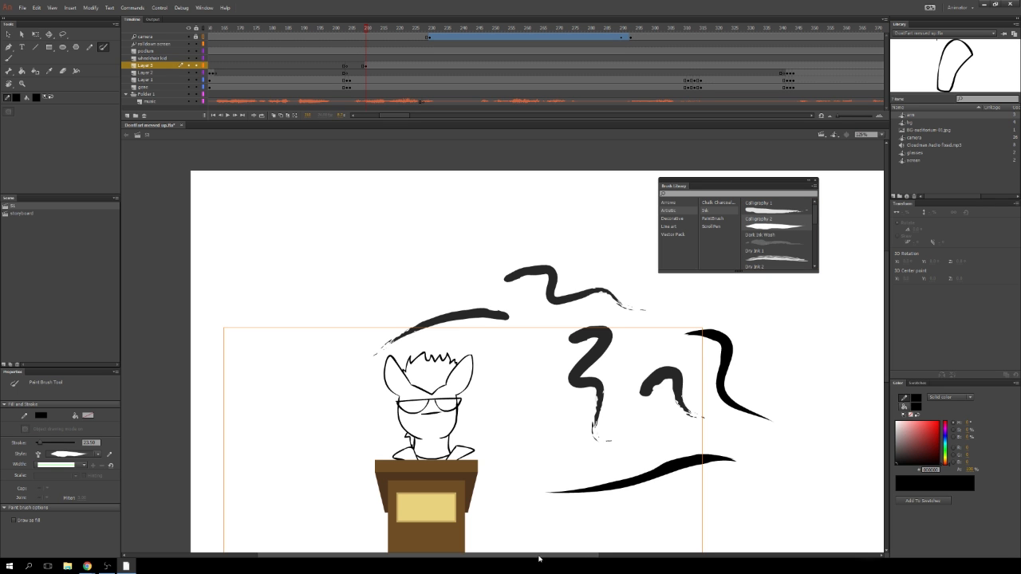
- Lower the stroke size and sketch a grinning eared character with sunglasses, neck and collar beside the original in Calligraphy 2
drag(540, 556, 471, 554)
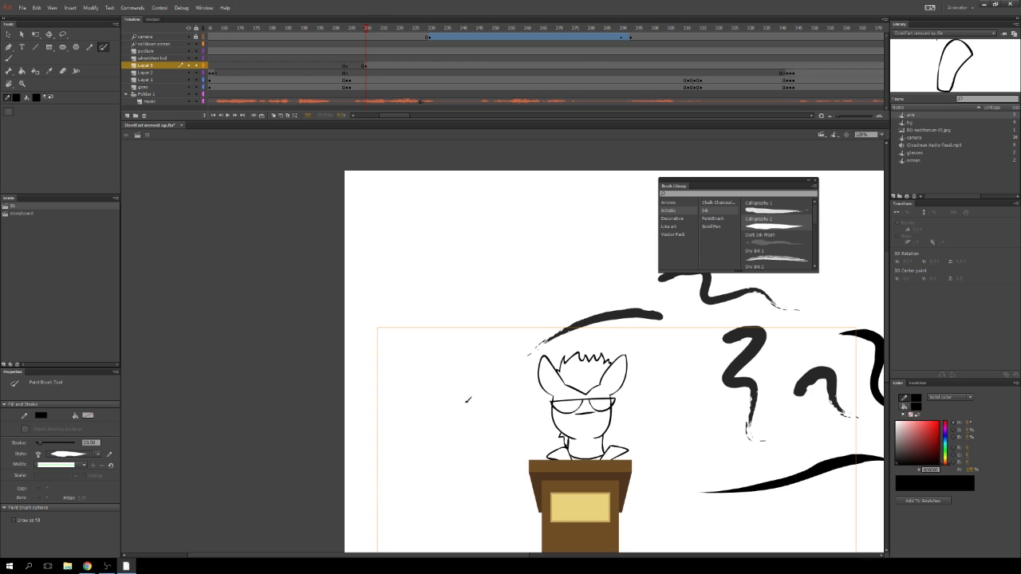
drag(40, 443, 36, 445)
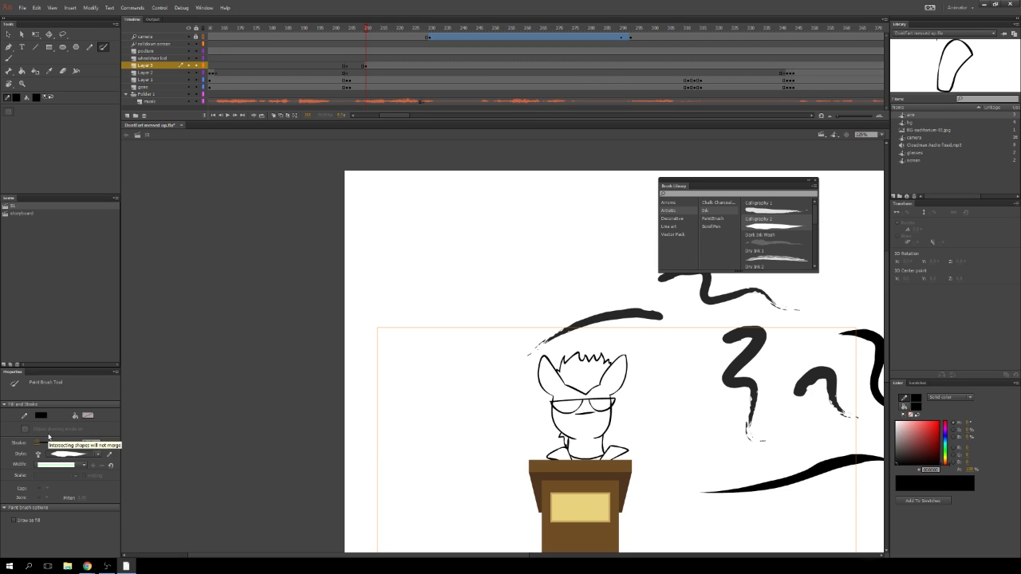
mouse_move(459, 394)
mouse_down()
mouse_move(498, 389)
mouse_move(504, 363)
mouse_move(496, 400)
mouse_move(433, 383)
mouse_move(432, 403)
mouse_move(489, 370)
mouse_up()
mouse_move(436, 405)
mouse_down()
mouse_move(506, 409)
mouse_move(453, 415)
mouse_move(487, 417)
mouse_move(454, 438)
mouse_move(470, 427)
mouse_move(463, 415)
mouse_move(490, 440)
mouse_move(450, 432)
mouse_move(506, 421)
mouse_move(500, 433)
mouse_move(502, 408)
mouse_up()
key(ctrl+z)
key(ctrl+z)
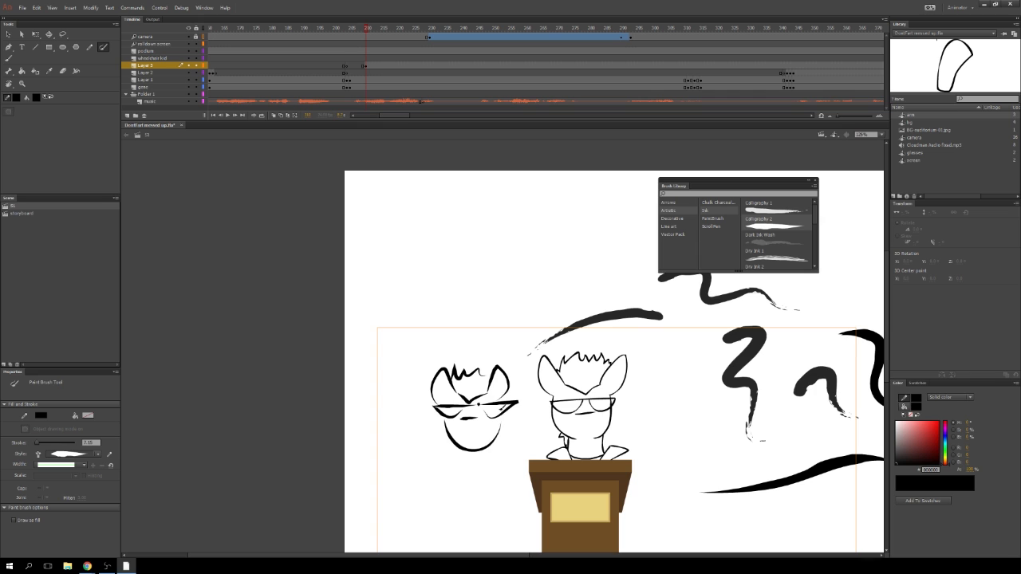
mouse_move(458, 447)
mouse_down()
mouse_move(452, 473)
mouse_move(522, 462)
mouse_move(482, 486)
mouse_move(425, 451)
mouse_move(447, 478)
mouse_up()
mouse_move(457, 430)
mouse_down()
mouse_move(497, 427)
mouse_move(452, 433)
mouse_up()
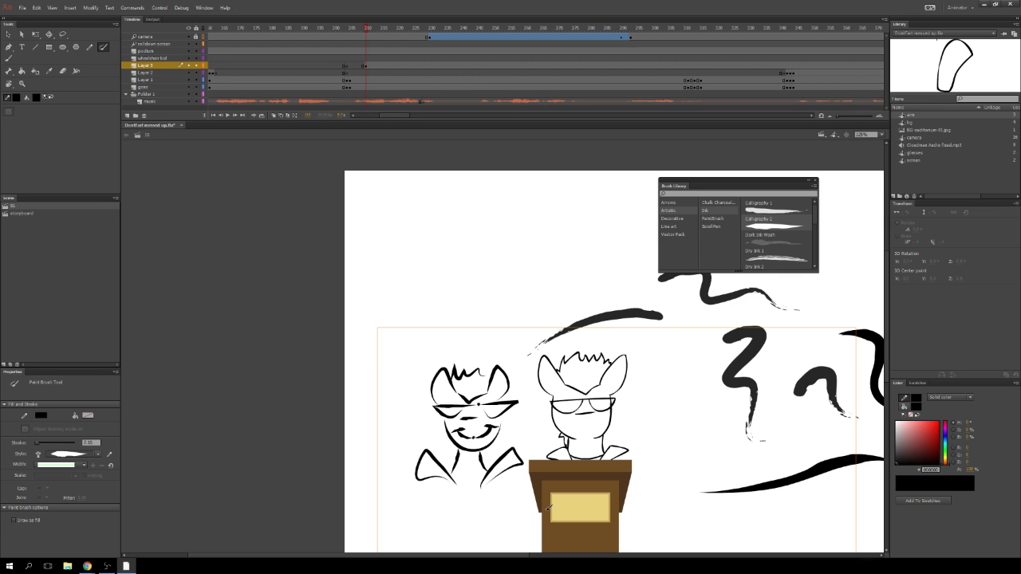
- Sketch an eared head outline with jagged cheek fur above the grinning character in the PaintBrush style Brush 1
click(726, 221)
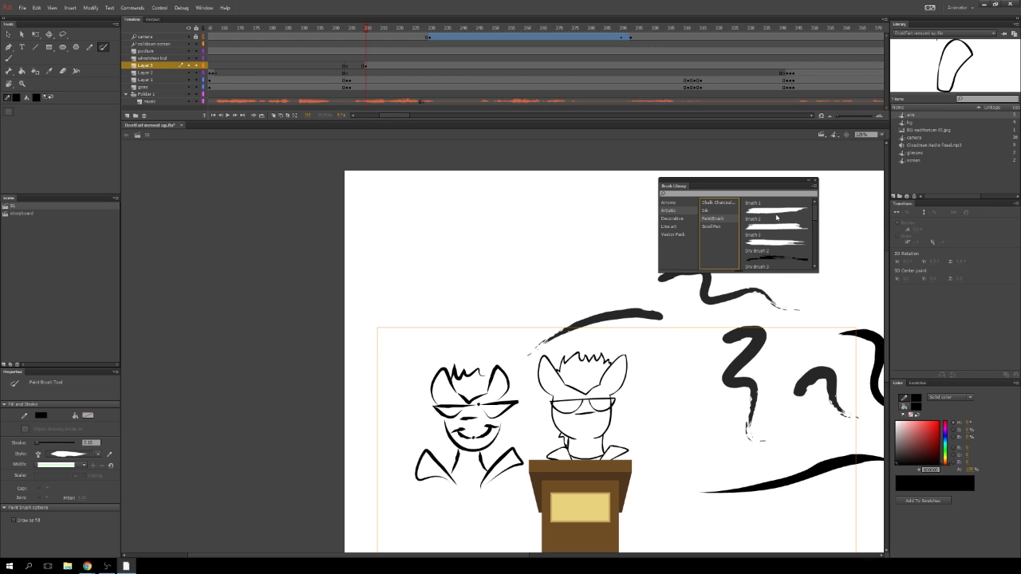
click(773, 210)
mouse_move(467, 266)
mouse_down()
mouse_move(478, 258)
mouse_move(537, 294)
mouse_up()
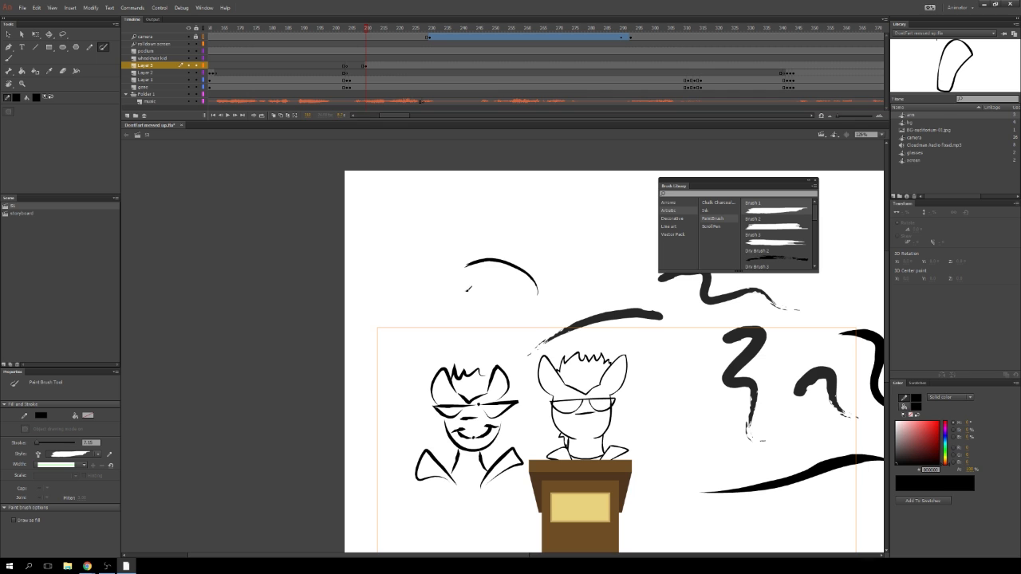
key(ctrl+z)
mouse_move(449, 284)
mouse_down()
mouse_move(503, 279)
mouse_move(485, 277)
mouse_move(505, 236)
mouse_move(493, 285)
mouse_move(480, 280)
mouse_move(502, 246)
mouse_move(483, 303)
mouse_move(445, 258)
mouse_move(427, 293)
mouse_move(437, 302)
mouse_move(427, 319)
mouse_move(459, 335)
mouse_up()
key(ctrl+z)
key(ctrl+z)
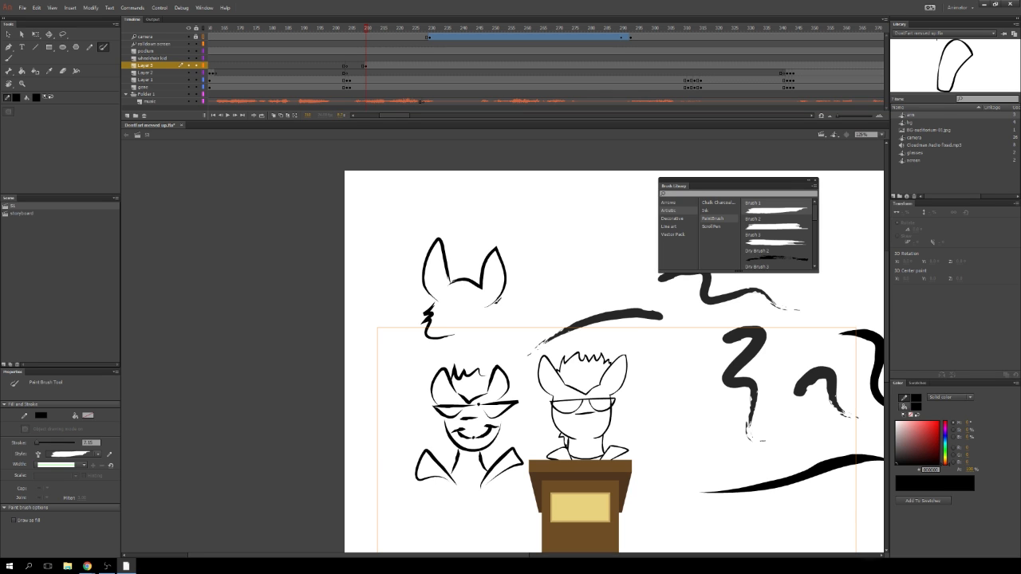
mouse_move(497, 300)
mouse_down()
mouse_move(499, 327)
mouse_move(477, 335)
mouse_up()
- Sketch a detailed dog head with tall ears, eyes, muzzle and cheek fur above the original character in Brush 1
mouse_move(534, 251)
mouse_down()
mouse_move(589, 247)
mouse_move(581, 256)
mouse_move(595, 195)
mouse_move(582, 264)
mouse_up()
mouse_move(601, 191)
mouse_down()
mouse_move(585, 264)
mouse_move(572, 238)
mouse_move(596, 276)
mouse_up()
key(ctrl+z)
key(ctrl+z)
mouse_move(552, 240)
mouse_down()
mouse_move(551, 274)
mouse_move(579, 275)
mouse_move(566, 293)
mouse_move(557, 287)
mouse_move(599, 284)
mouse_move(592, 304)
mouse_up()
mouse_move(569, 257)
mouse_down()
mouse_move(562, 250)
mouse_move(543, 298)
mouse_up()
mouse_move(605, 264)
mouse_down()
mouse_move(617, 288)
mouse_move(595, 309)
mouse_up()
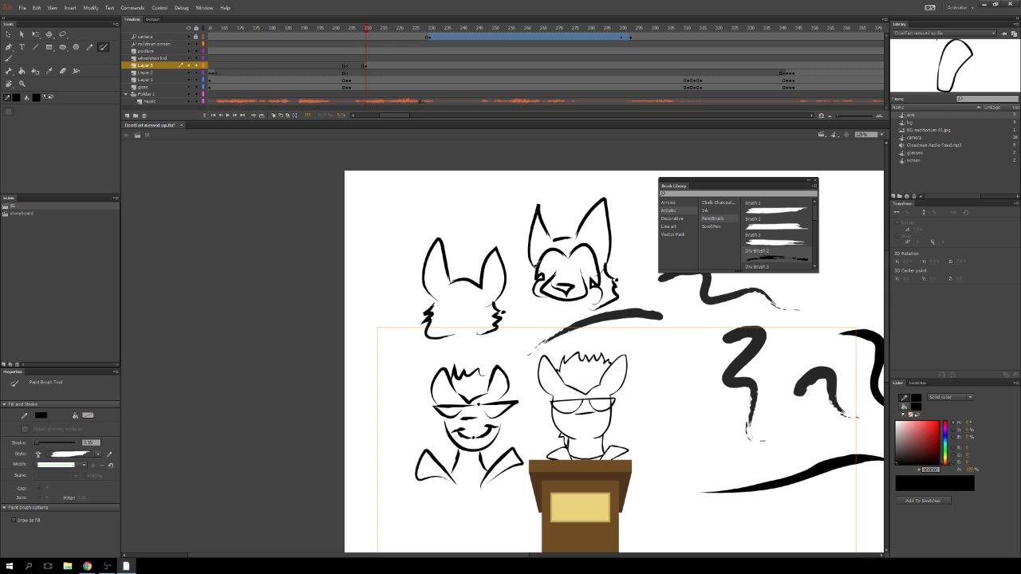
mouse_move(534, 262)
mouse_down()
mouse_move(527, 272)
mouse_move(543, 311)
mouse_up()
mouse_move(581, 264)
mouse_down()
mouse_move(558, 267)
mouse_move(591, 235)
mouse_move(596, 242)
mouse_move(546, 239)
mouse_up()
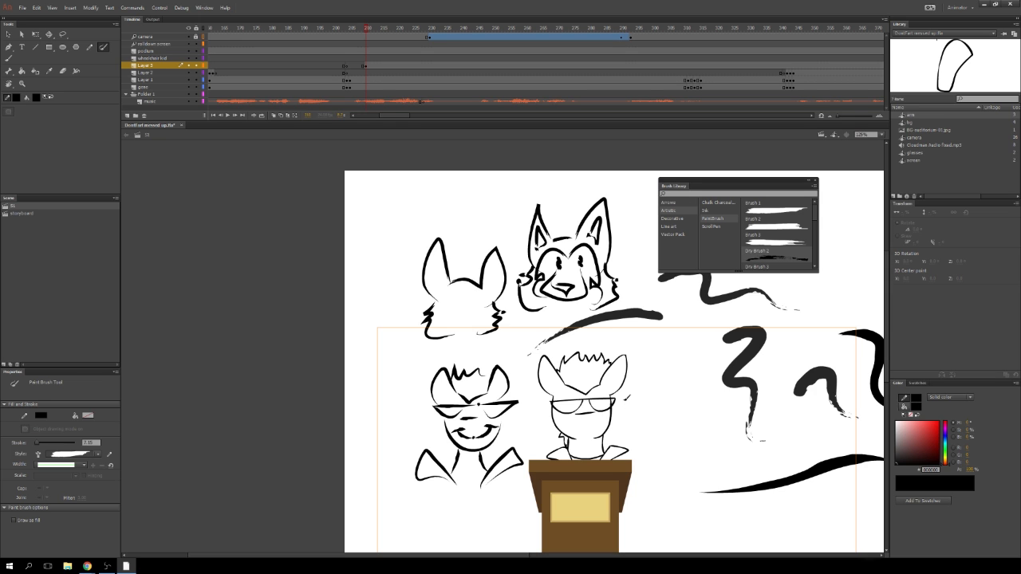
- Select the dog head and the curved stroke below it, and restyle them with the Dry Brush 9 brush
scroll(812, 231, down, 3)
scroll(813, 232, down, 3)
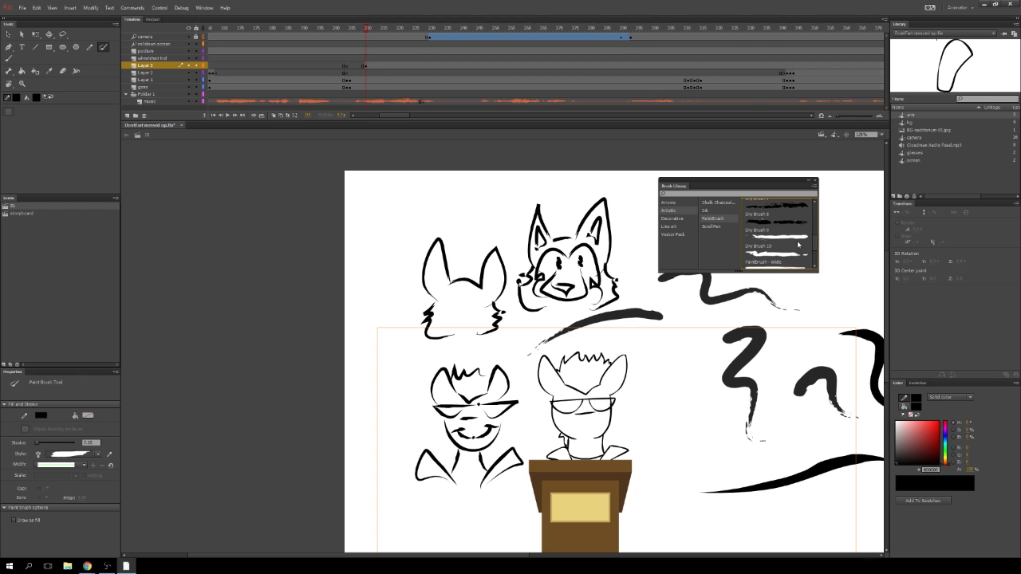
key(v)
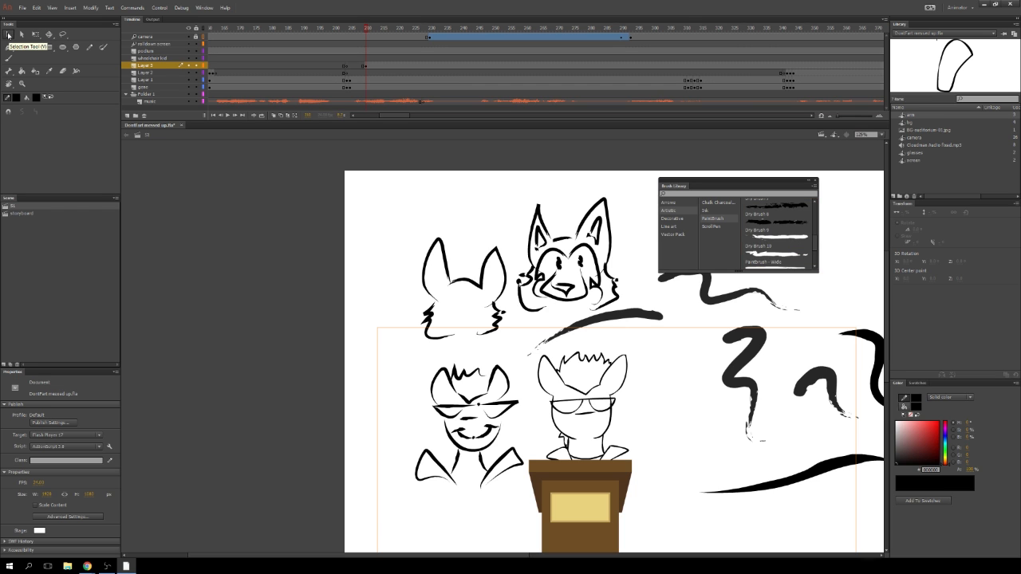
mouse_move(635, 183)
mouse_down()
mouse_move(522, 322)
mouse_move(512, 350)
mouse_up()
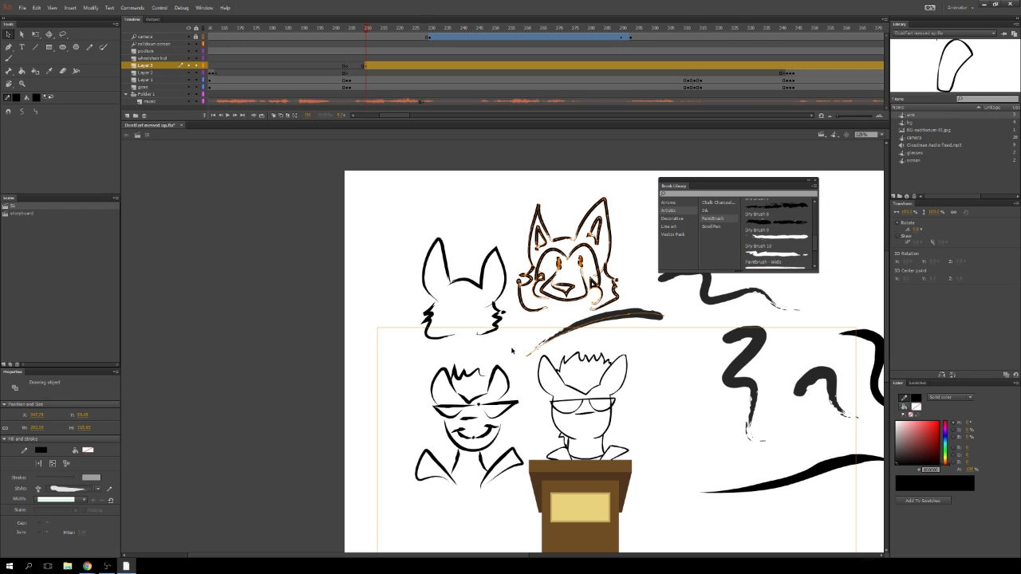
double_click(785, 228)
double_click(778, 236)
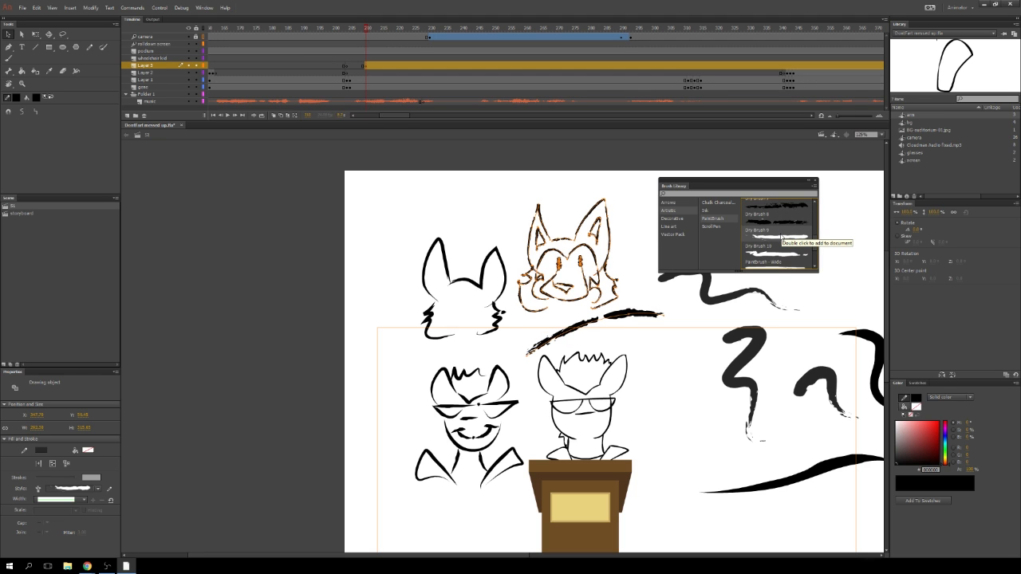
click(642, 291)
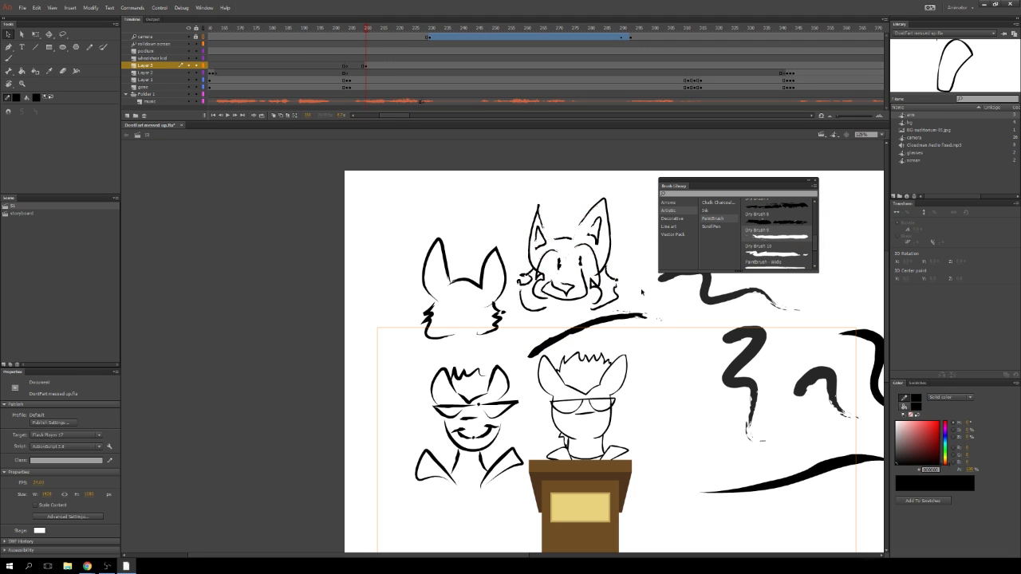
- Restyle the dog head and the curved stroke with the decorative Banner 1 brush
drag(630, 166, 512, 363)
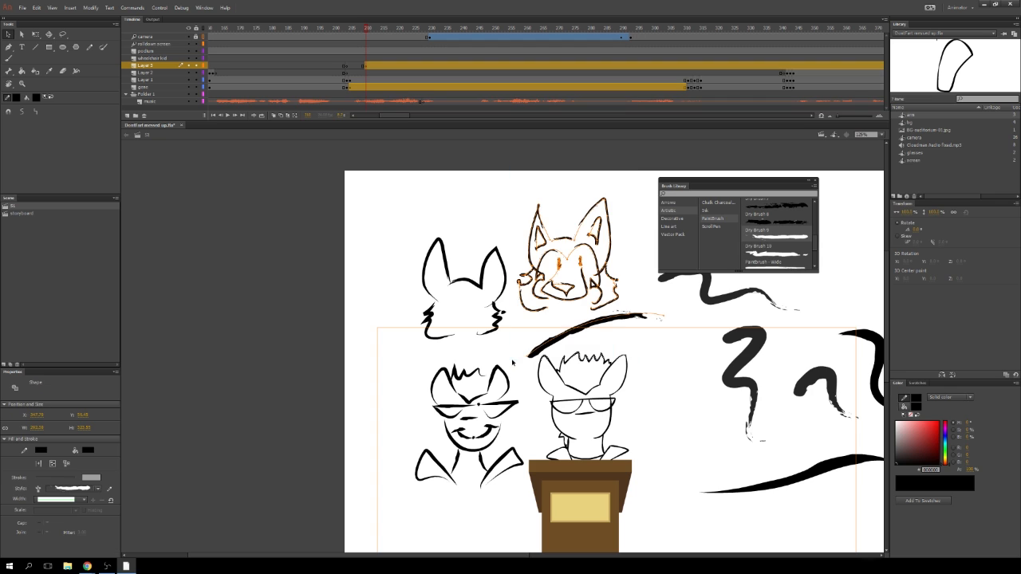
click(690, 227)
click(683, 219)
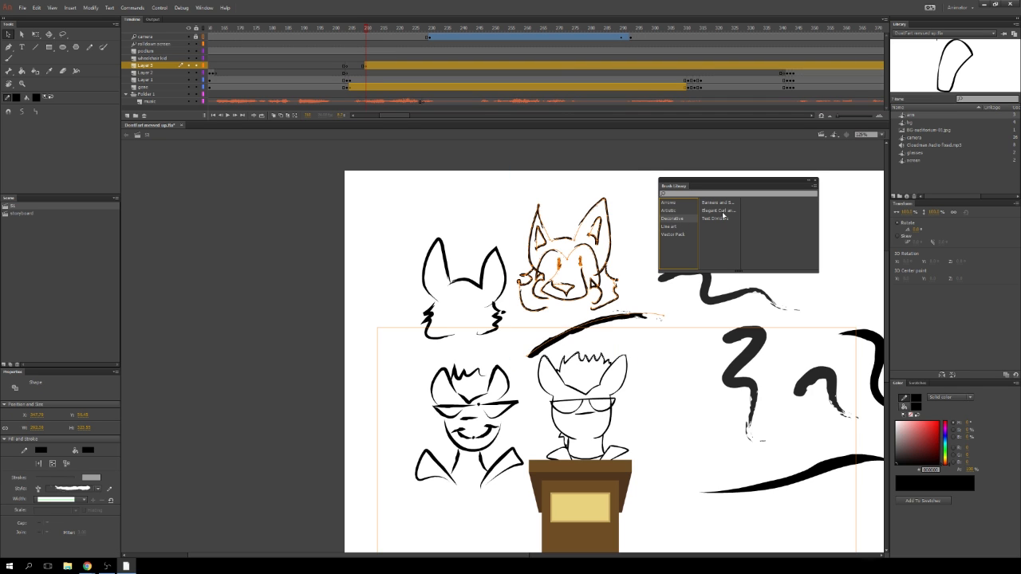
click(723, 204)
click(683, 336)
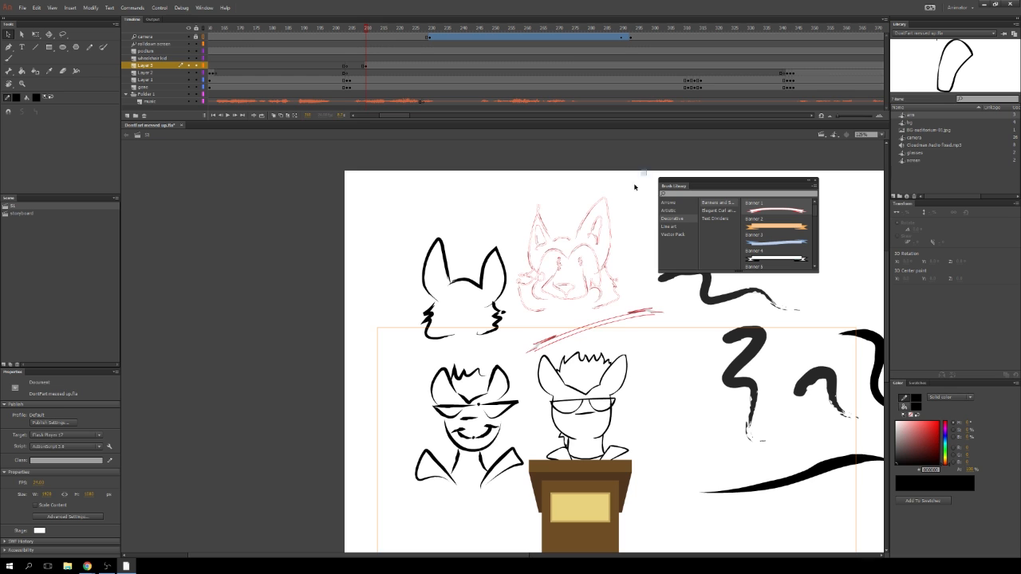
- Restyle the dog head and the curved stroke with the artistic Chalk - Blunt brush
drag(648, 170, 512, 401)
click(690, 204)
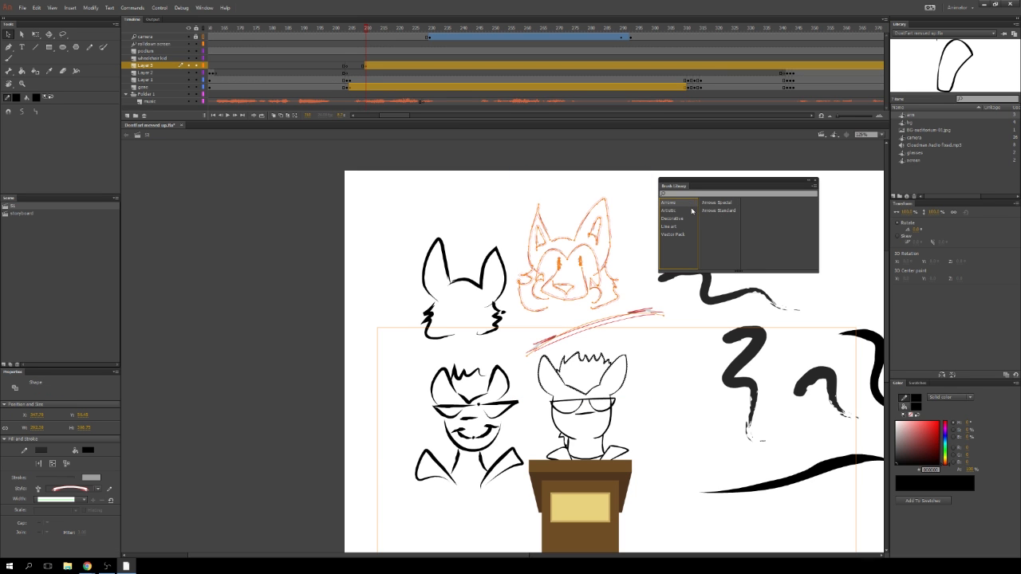
click(691, 211)
click(718, 203)
double_click(768, 207)
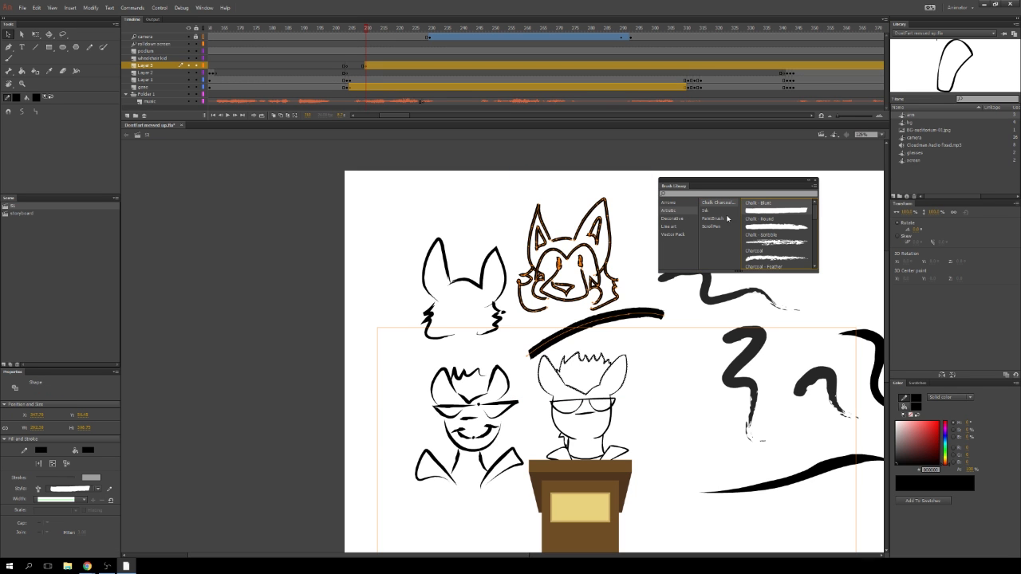
click(649, 258)
- Select the dog head and neighbouring strokes, and try the Calligraphy 1, Brush 1 and Scroll Pen 1 styles on them in turn
mouse_move(500, 182)
mouse_down()
mouse_move(638, 315)
mouse_move(672, 397)
mouse_up()
click(709, 212)
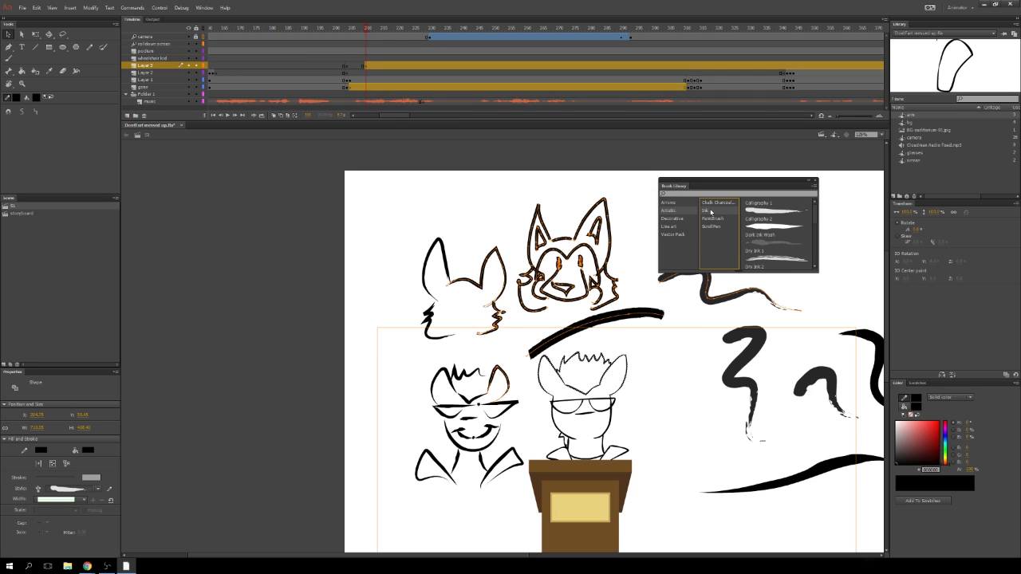
double_click(766, 210)
click(724, 220)
double_click(768, 205)
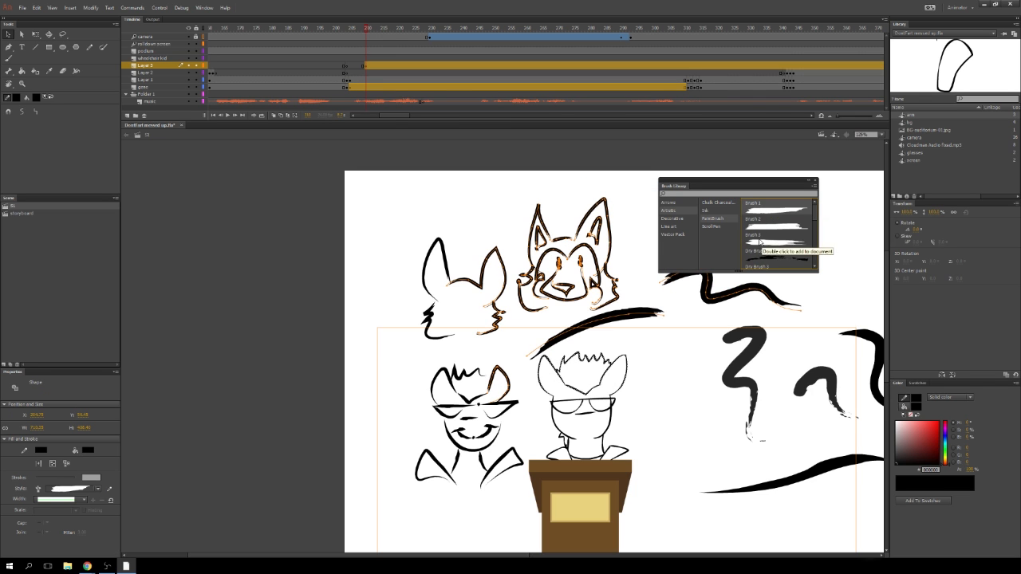
click(710, 227)
double_click(766, 205)
click(683, 336)
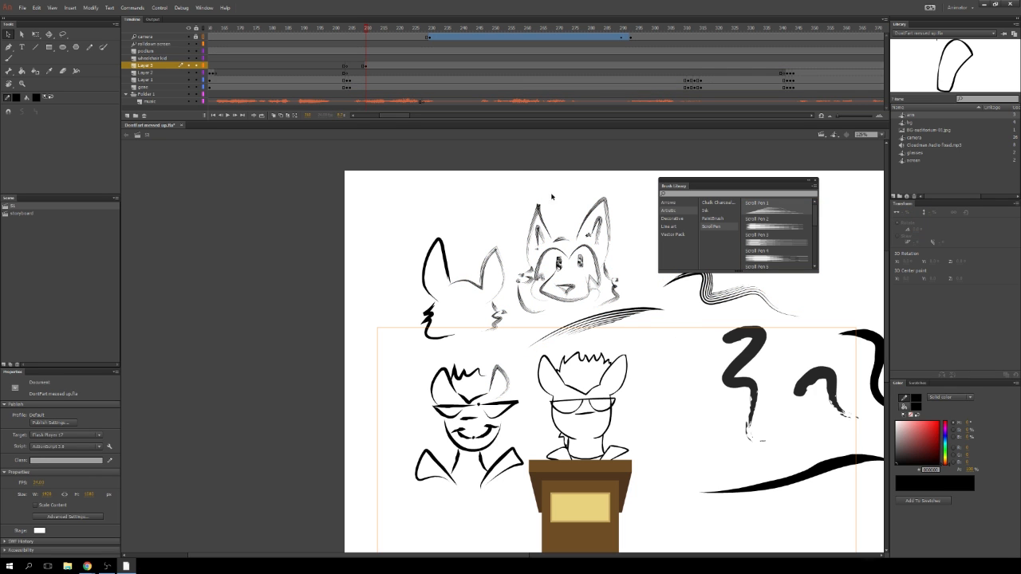
- Restyle the dog head, the neighbouring strokes and the grinning character's sunglasses with a Basic Line art brush
mouse_move(500, 182)
mouse_down()
mouse_move(579, 260)
mouse_move(676, 425)
mouse_up()
click(680, 229)
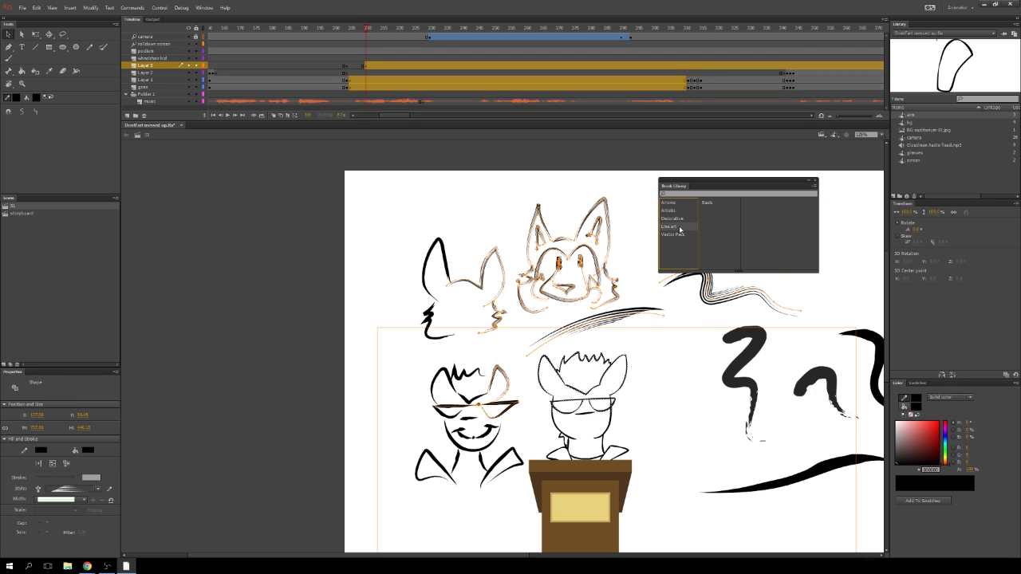
click(716, 203)
click(777, 211)
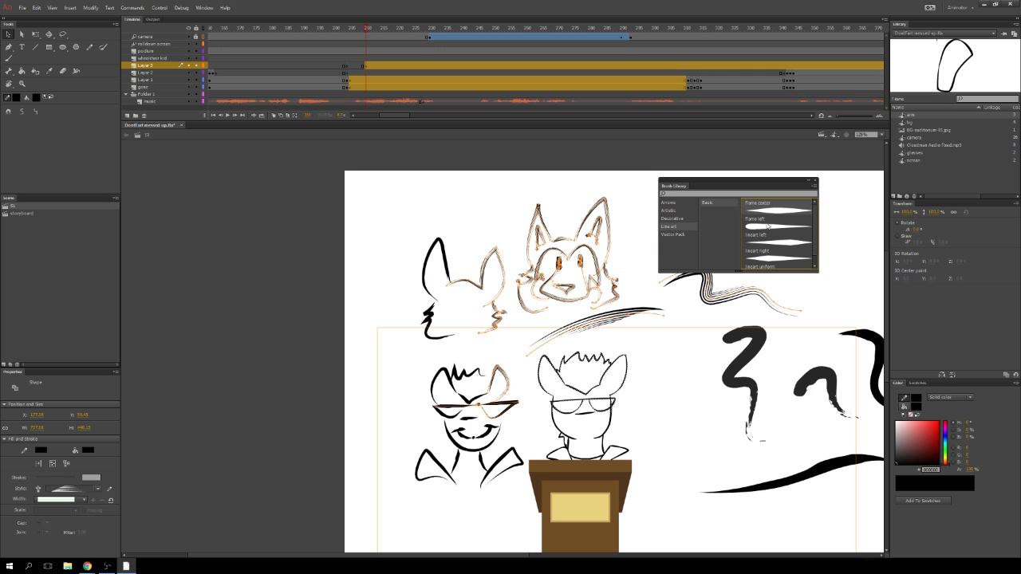
double_click(769, 225)
click(665, 340)
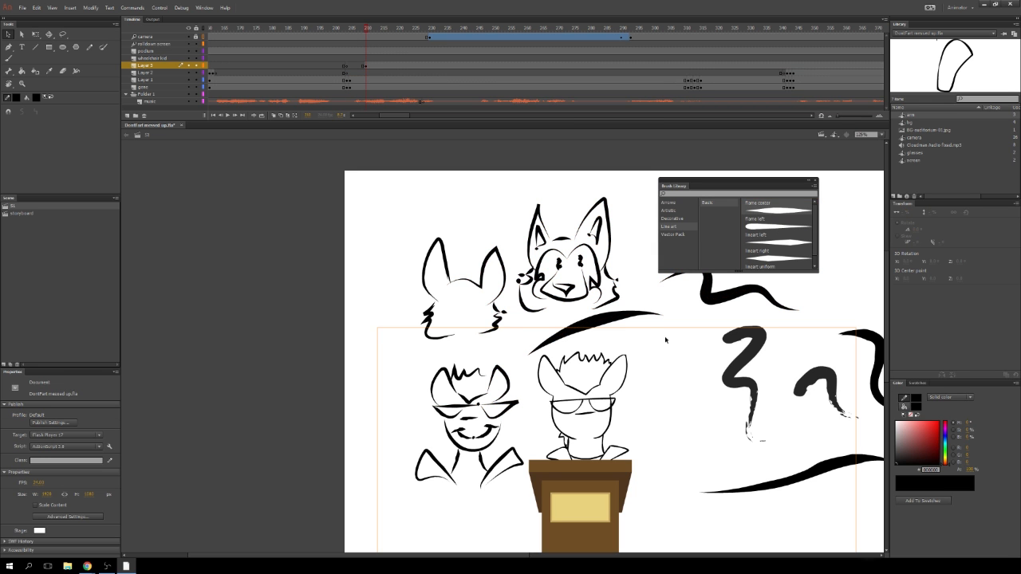
- Try further Basic Line art brushes on the dog head and the strokes around it, and reselect them
mouse_move(495, 183)
mouse_down()
mouse_move(640, 344)
mouse_move(676, 402)
mouse_up()
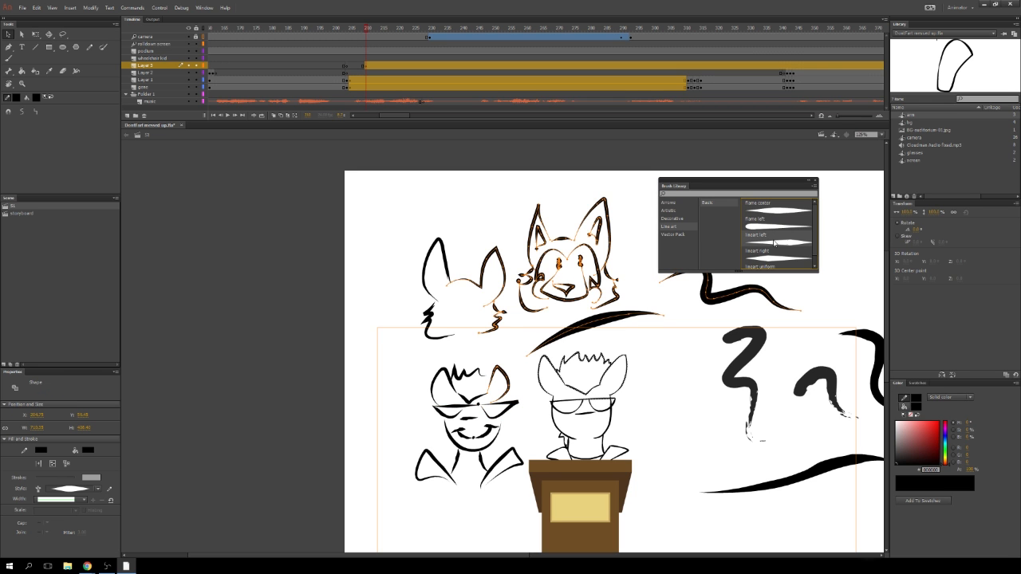
click(685, 348)
drag(509, 179, 690, 388)
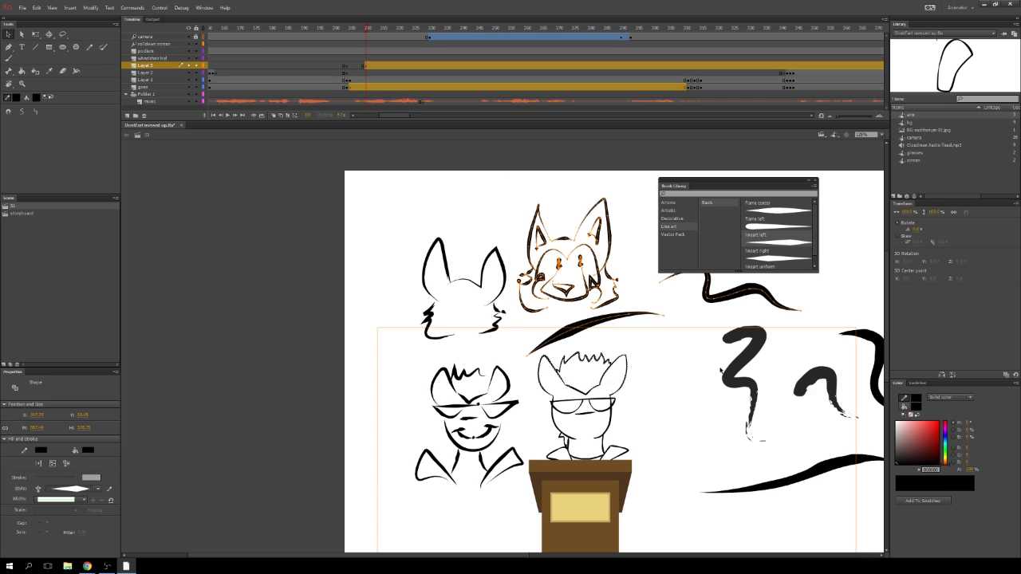
scroll(797, 231, down, 2)
double_click(774, 232)
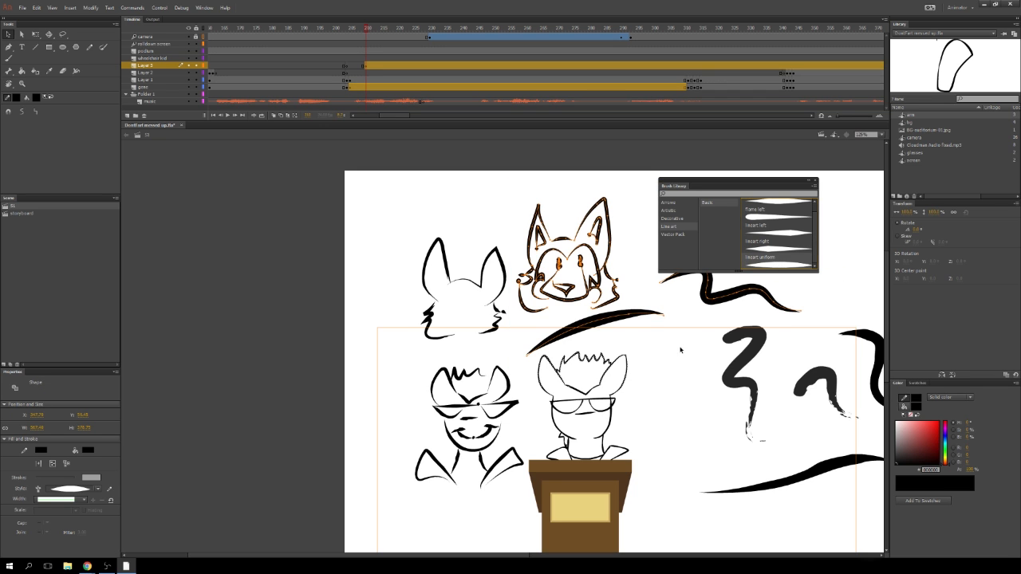
click(683, 346)
mouse_move(522, 189)
mouse_down()
mouse_move(627, 308)
mouse_move(699, 427)
mouse_up()
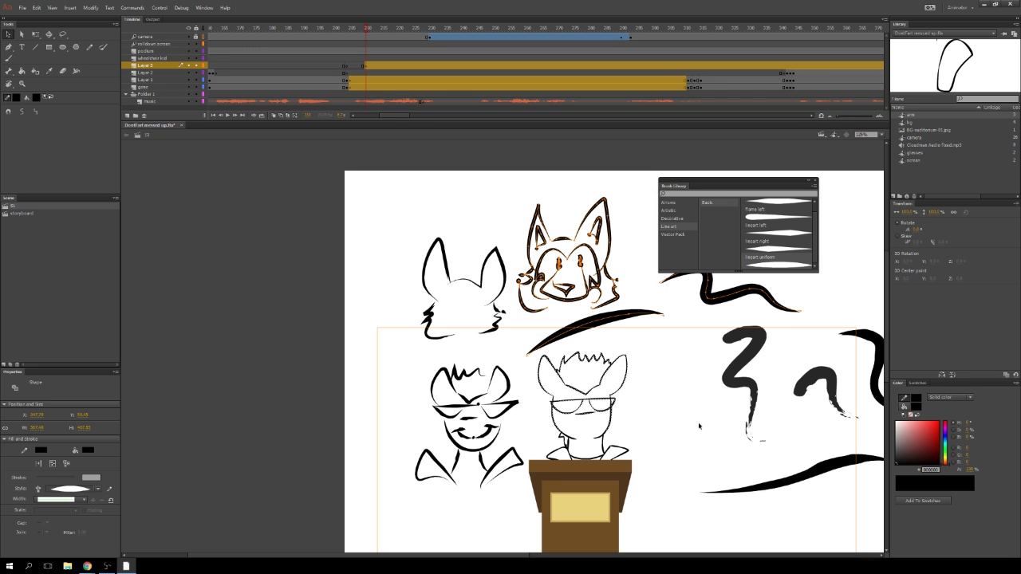
- Try the Basic Line art brush with a rounded start on the selected dog head and surrounding strokes
double_click(768, 207)
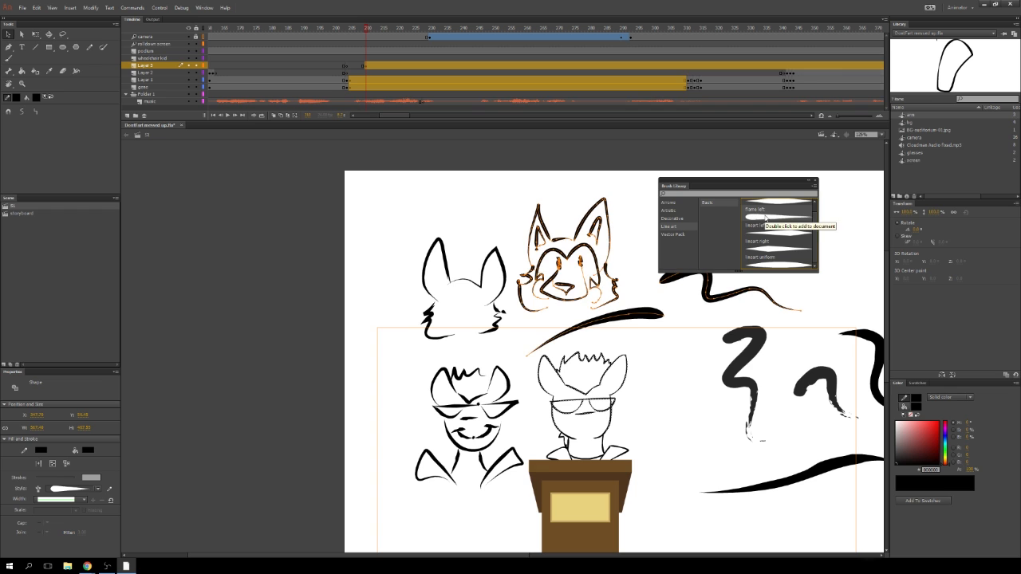
click(517, 204)
drag(517, 204, 682, 381)
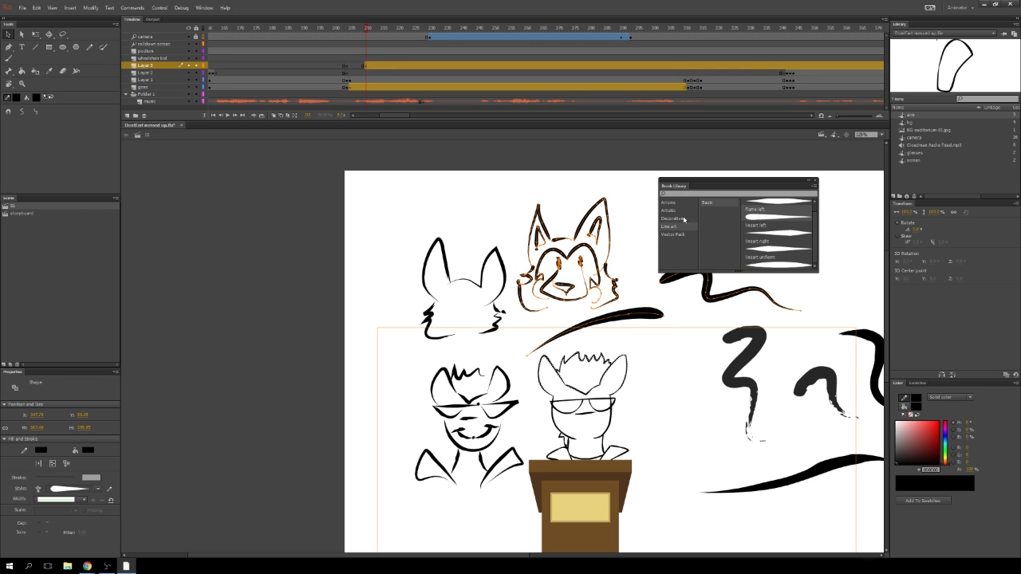
- Try the artistic Chalk - Scribble and Charcoal brushes on the selected dog head and strokes, settle on Chalk - Scribble, and deselect
click(686, 214)
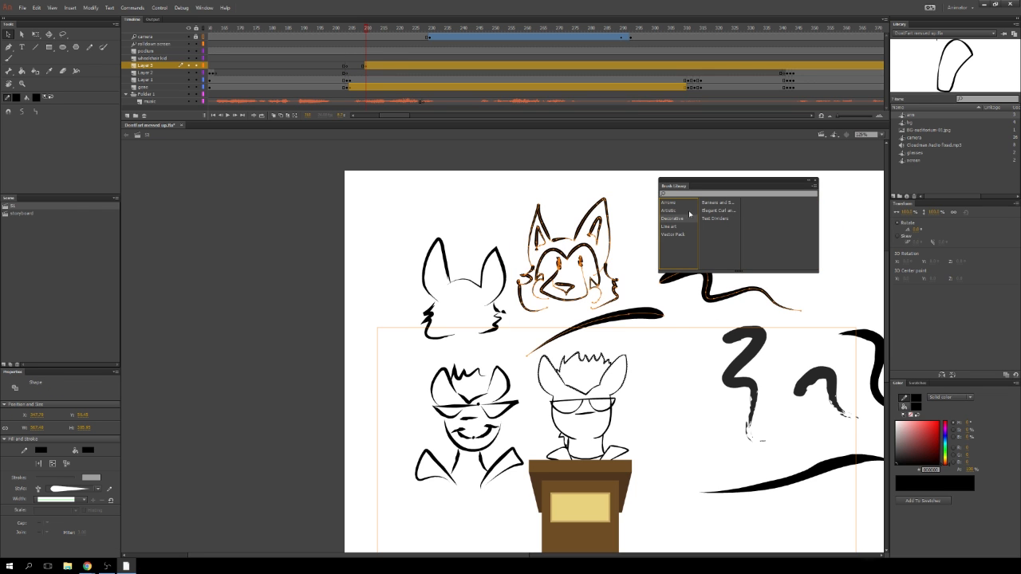
click(691, 210)
click(722, 203)
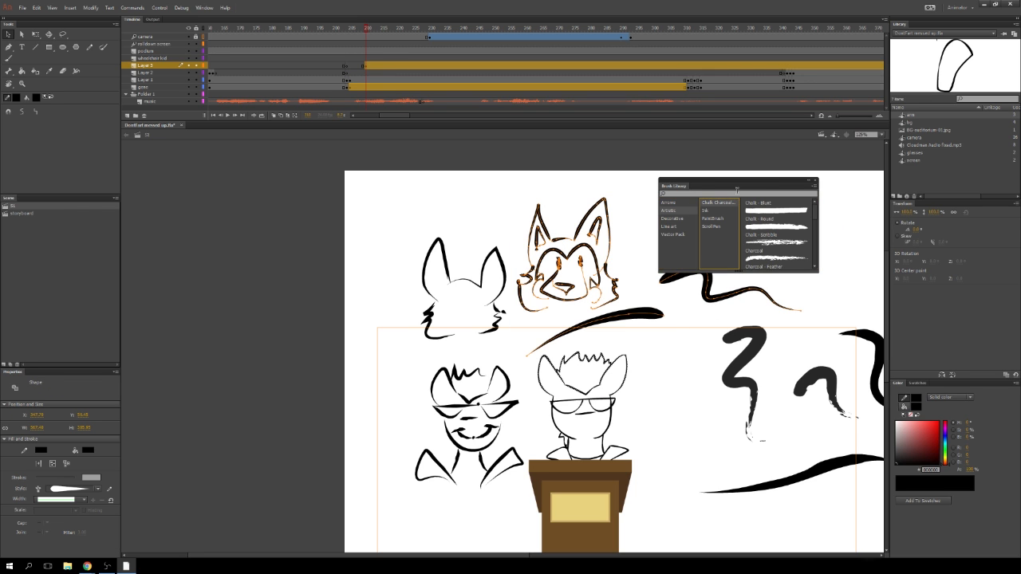
click(767, 237)
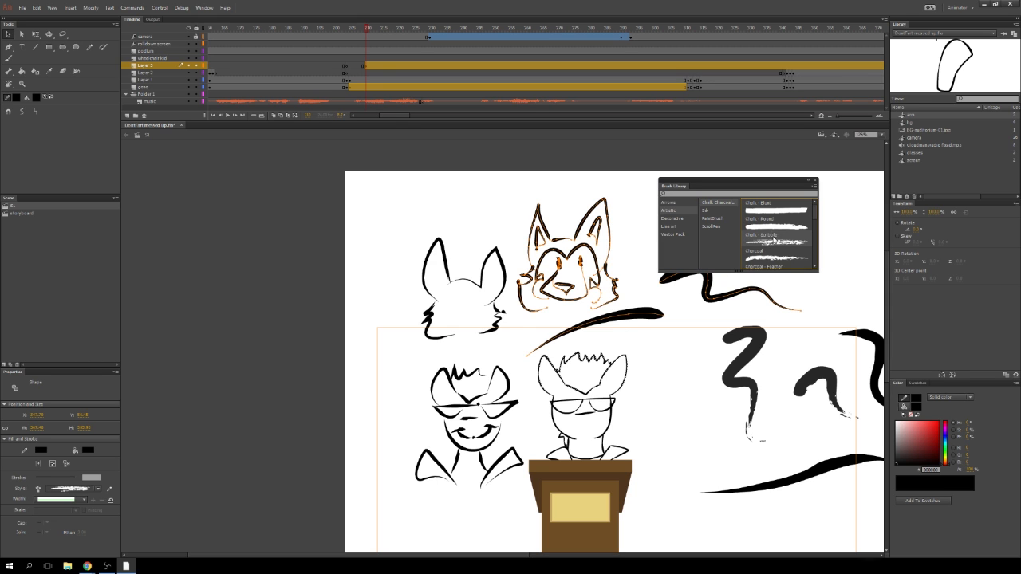
double_click(777, 229)
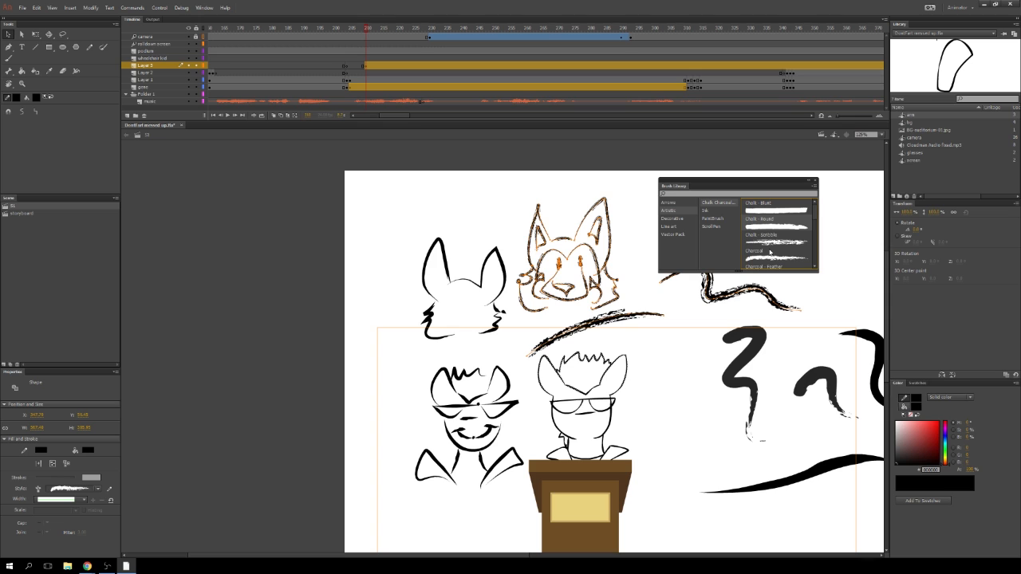
double_click(773, 241)
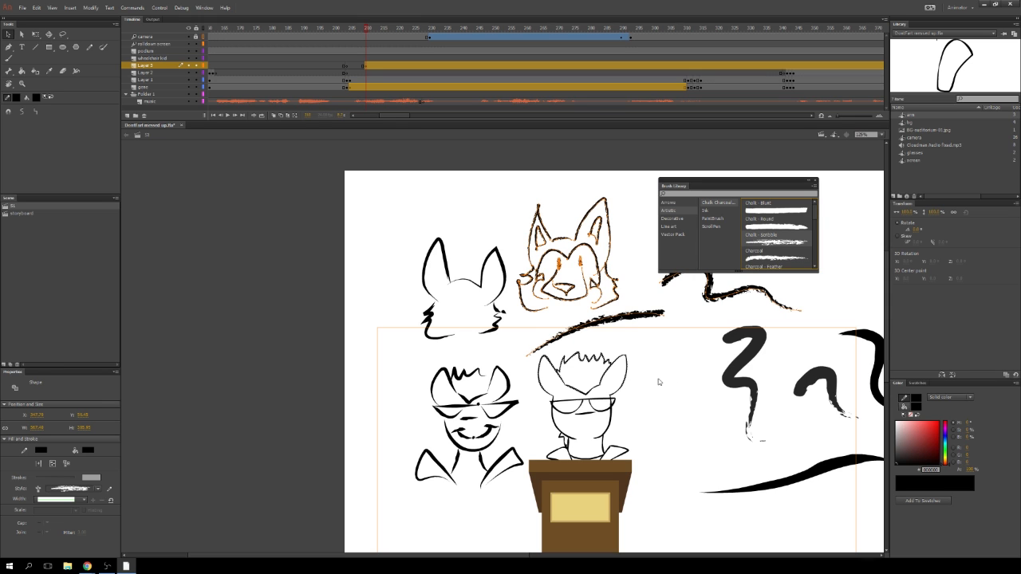
click(379, 338)
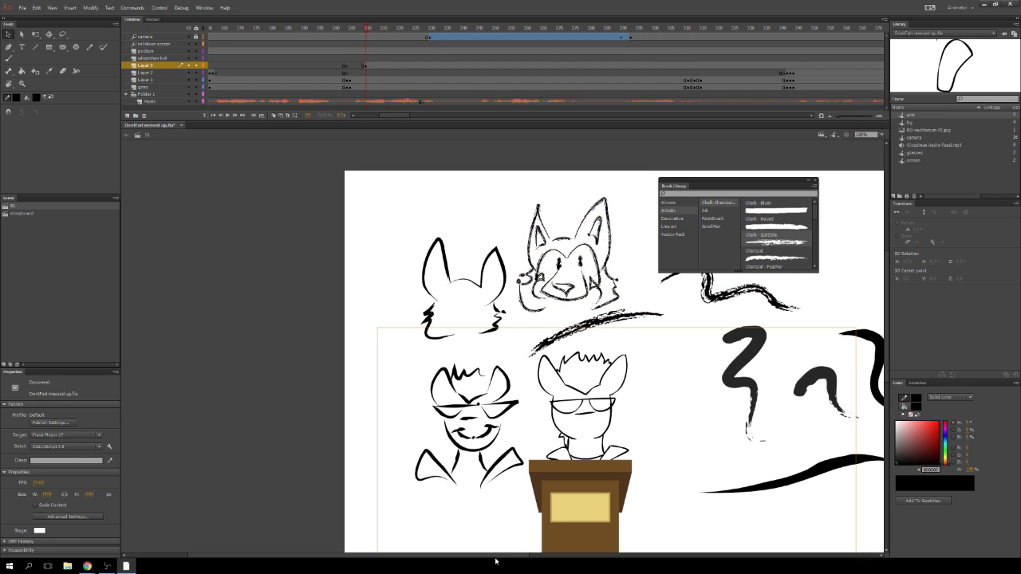
- Marquee-select part of the dog head across its ears to inspect its drawing objects, and deselect it
drag(495, 557, 581, 559)
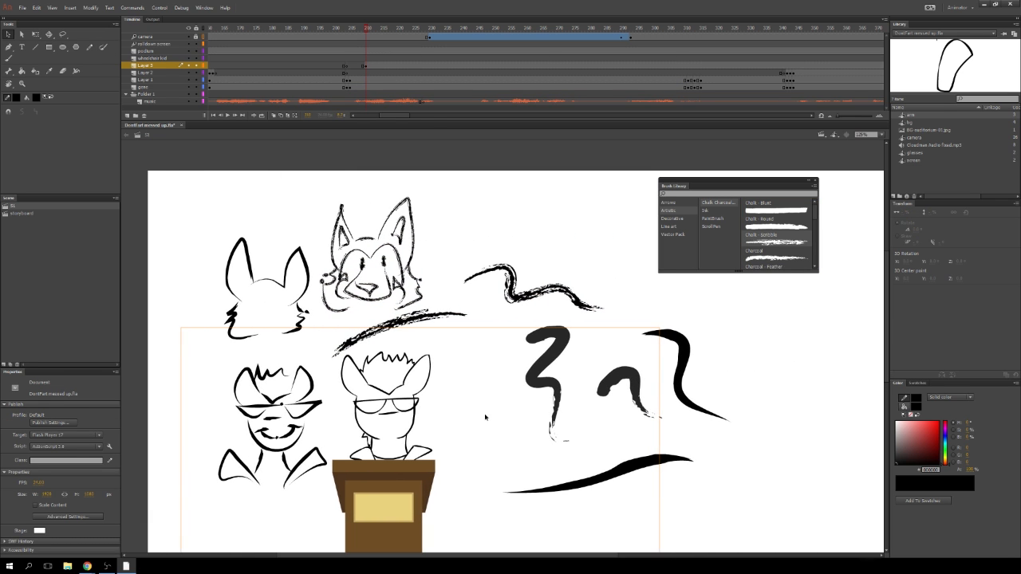
drag(888, 328, 895, 270)
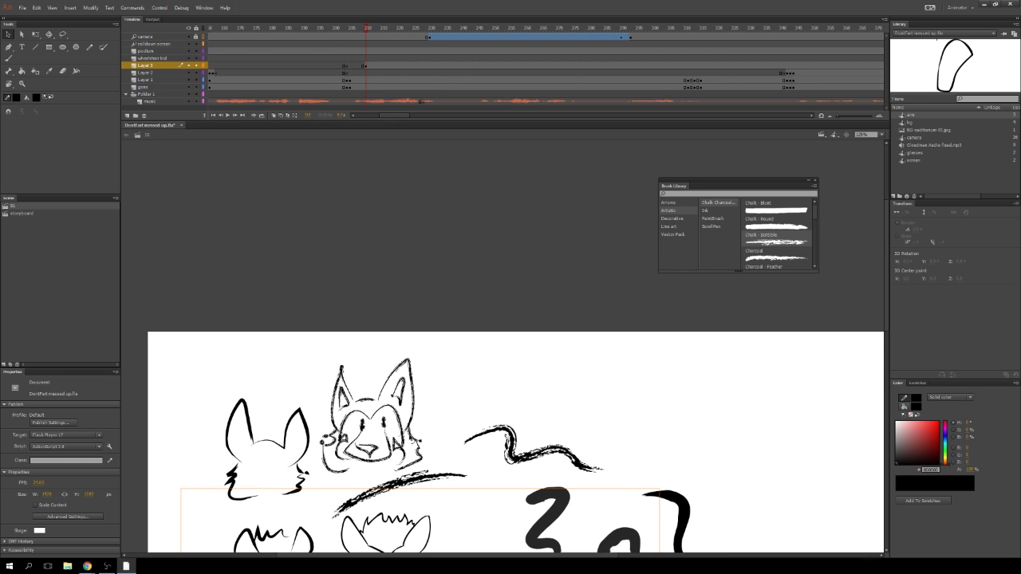
click(103, 46)
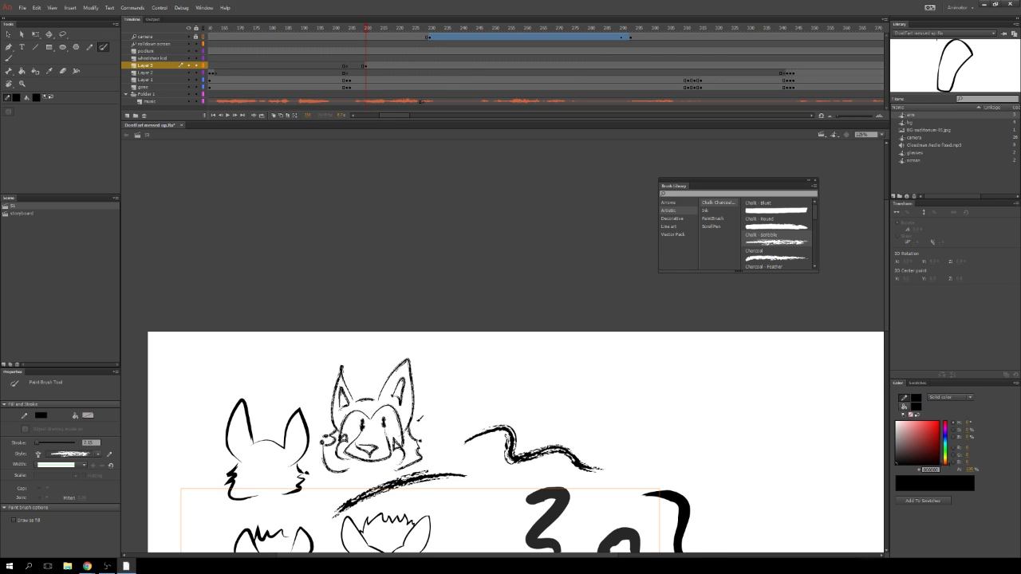
click(8, 34)
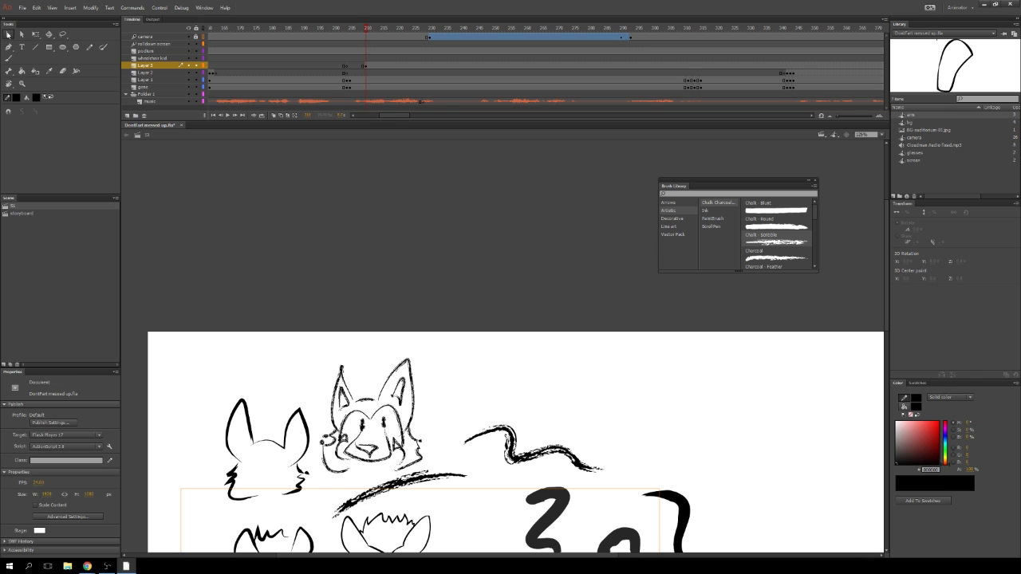
drag(318, 345, 359, 387)
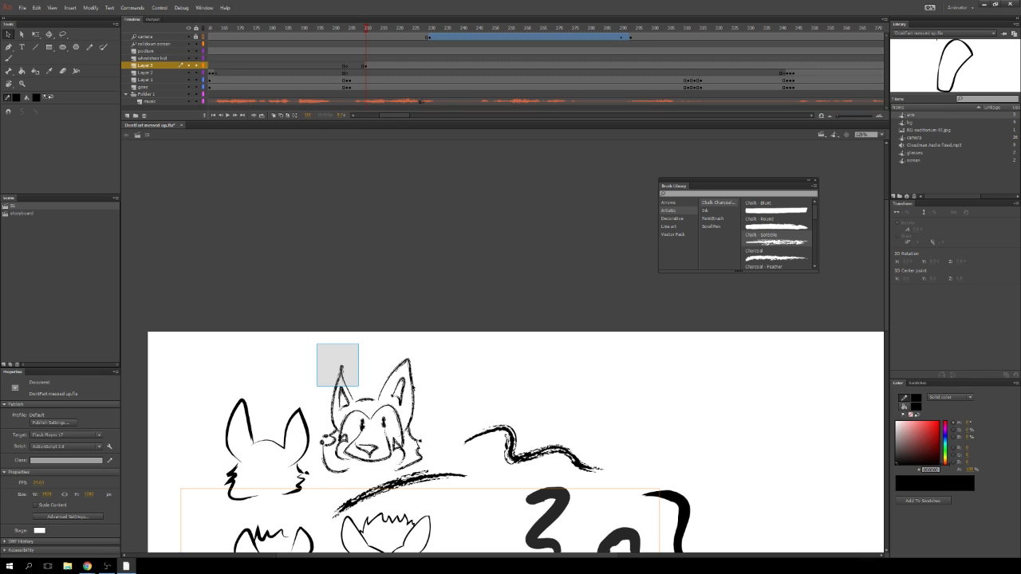
mouse_move(359, 387)
mouse_down()
mouse_move(399, 422)
mouse_move(416, 391)
mouse_up()
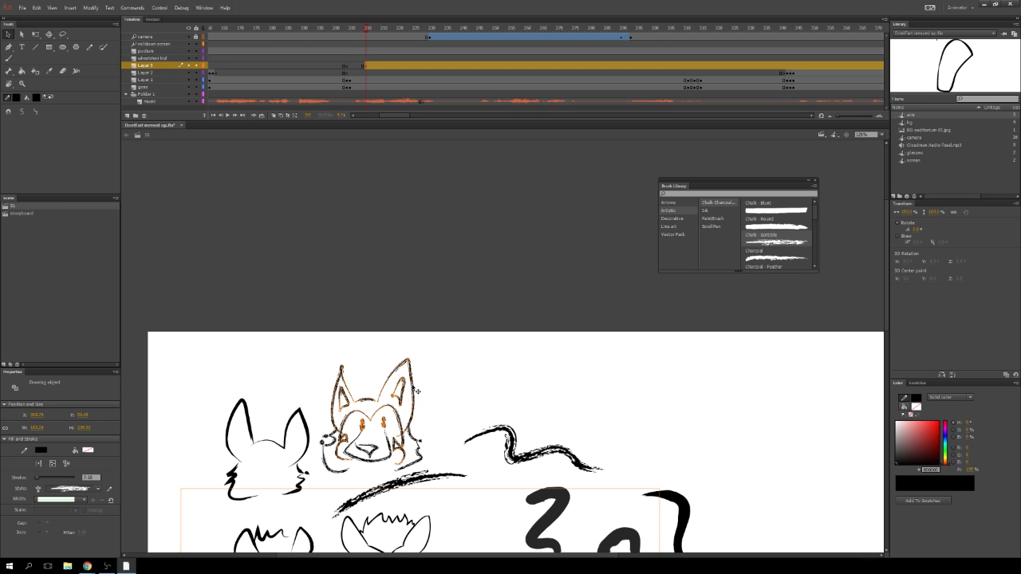
click(499, 382)
- Turn on Draw as fill for the Paint Brush tool and sketch a forehead curve with a pointed ear beside the dog head
click(101, 48)
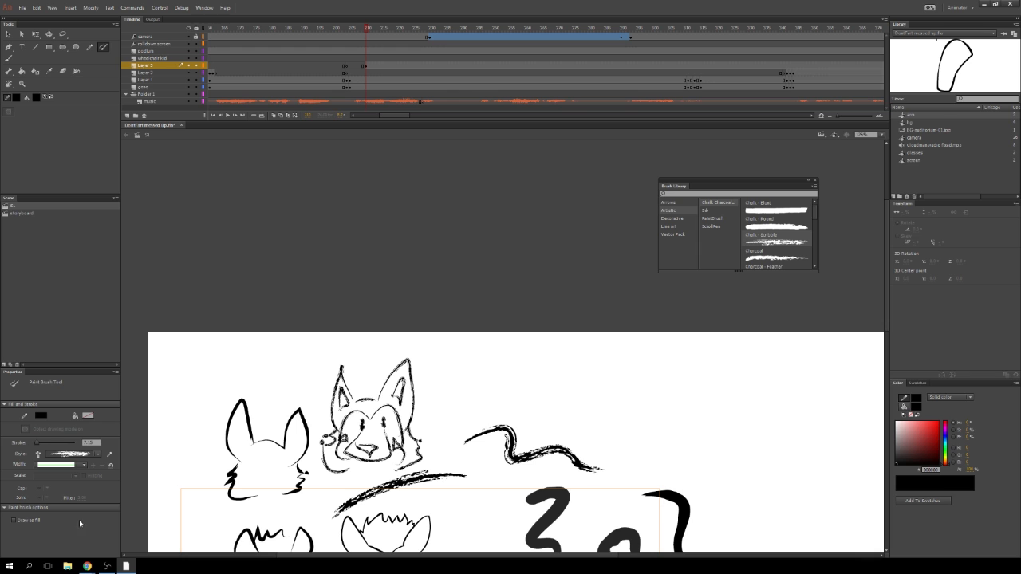
click(13, 520)
mouse_move(496, 378)
mouse_down()
mouse_move(545, 376)
mouse_move(543, 395)
mouse_up()
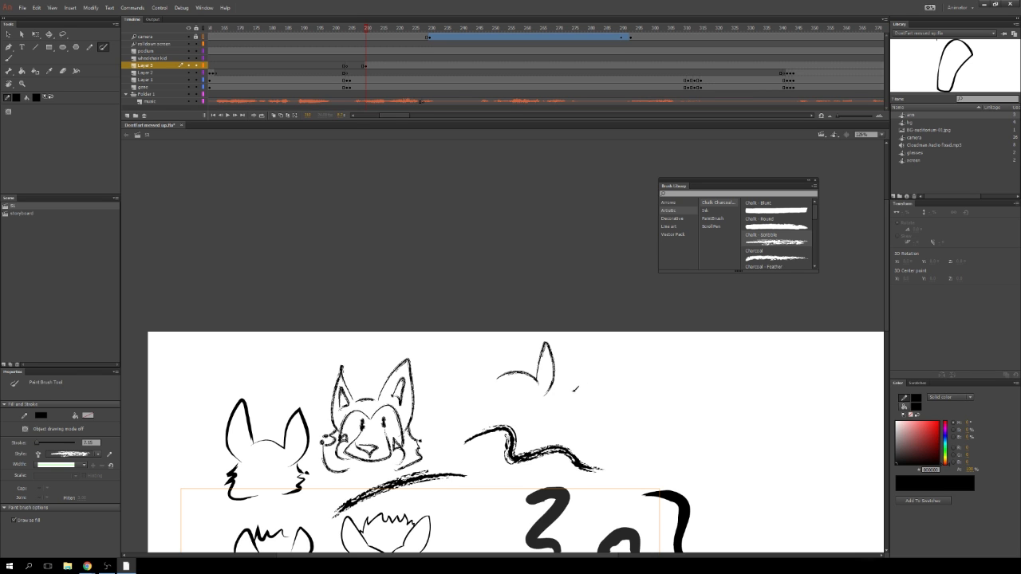
- Paint five roughly parallel slanted strokes beside the newly sketched ear
drag(575, 389, 659, 373)
drag(575, 396, 655, 383)
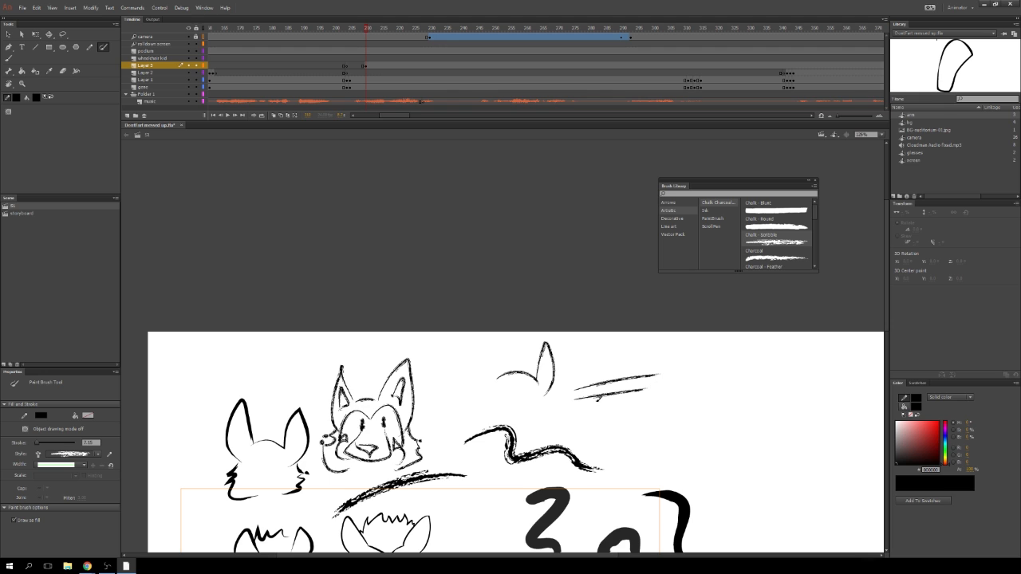
drag(606, 405, 655, 394)
drag(581, 416, 663, 401)
drag(598, 423, 669, 411)
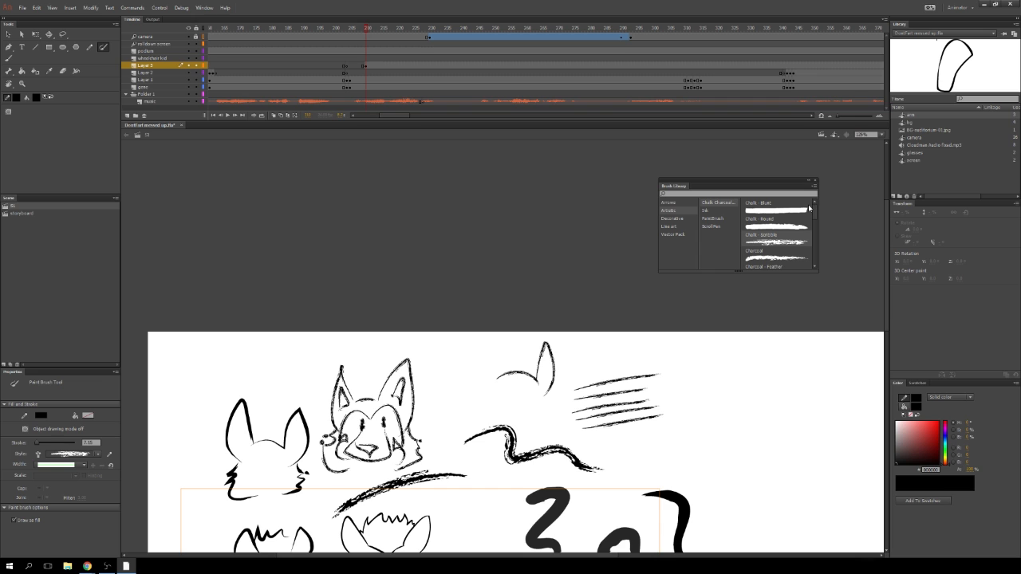
- With the regular Brush tool, sketch a forehead curve, a zigzag line and two pointed ears beside the podium character
click(8, 58)
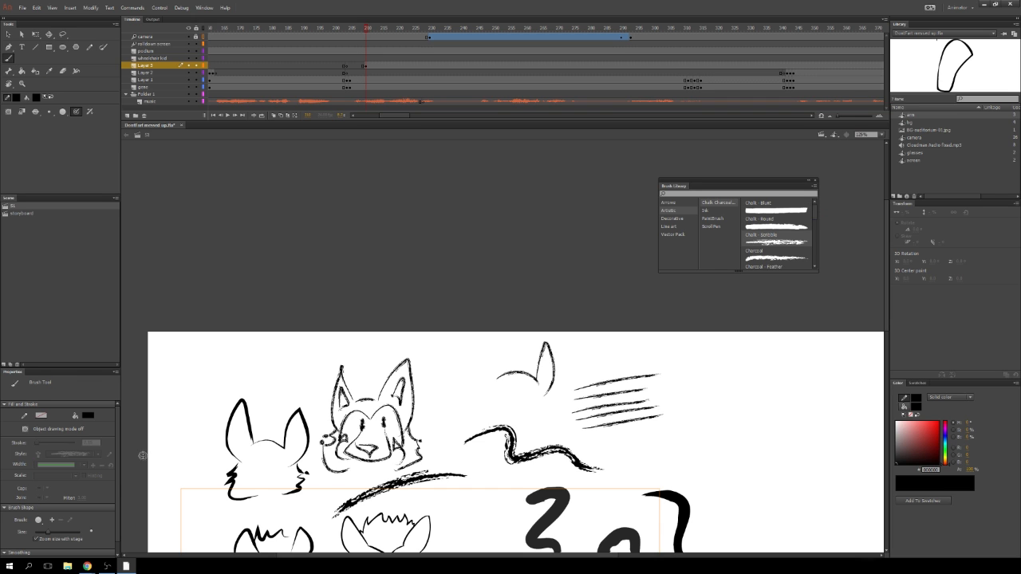
scroll(115, 521, down, 1)
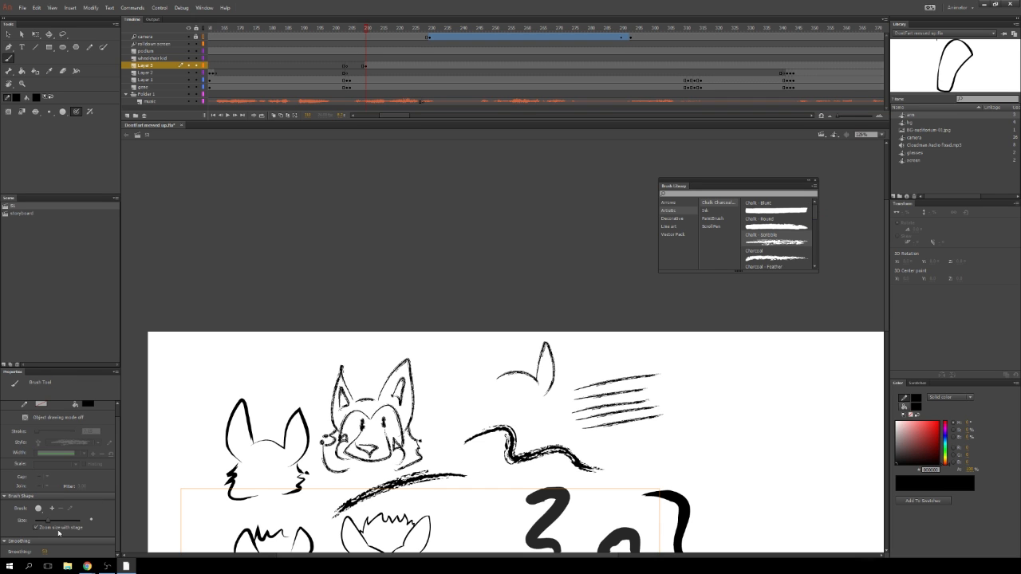
drag(353, 556, 385, 560)
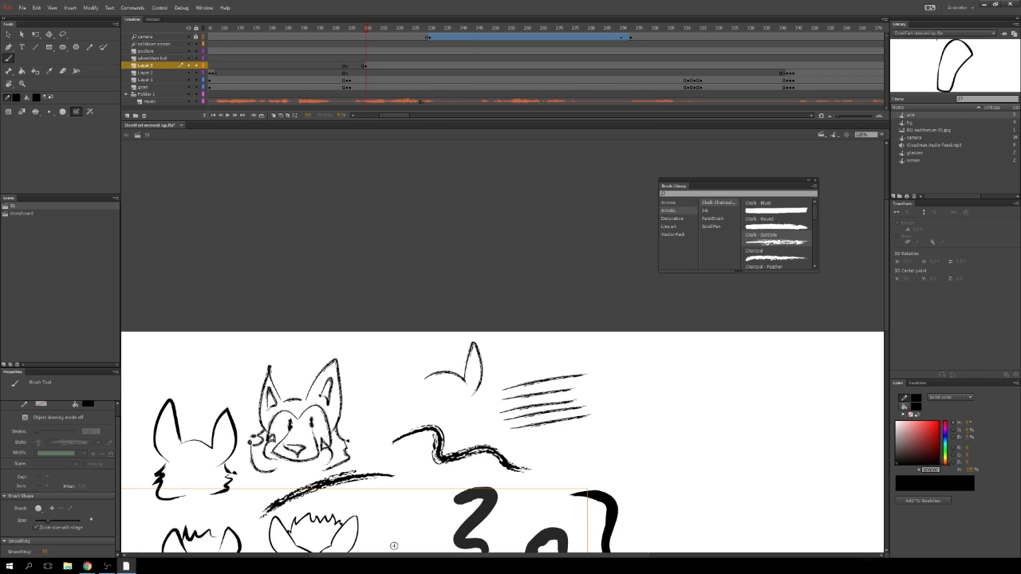
drag(888, 312, 880, 358)
drag(393, 441, 419, 442)
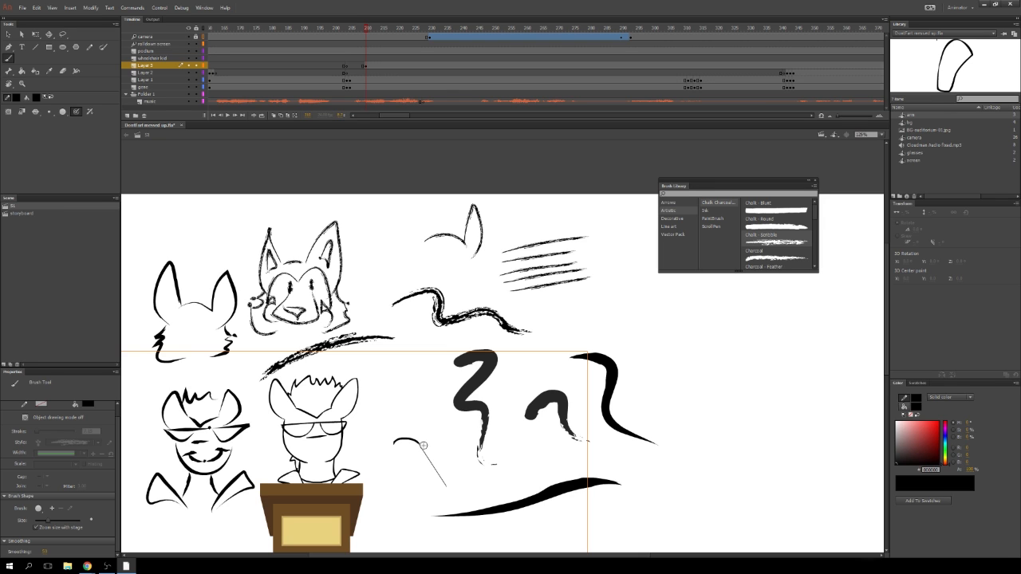
mouse_move(423, 444)
mouse_down()
mouse_move(462, 483)
mouse_move(488, 473)
mouse_move(517, 482)
mouse_up()
mouse_move(410, 427)
mouse_down()
mouse_move(424, 382)
mouse_move(427, 421)
mouse_up()
mouse_move(386, 389)
mouse_down()
mouse_move(391, 423)
mouse_move(386, 395)
mouse_up()
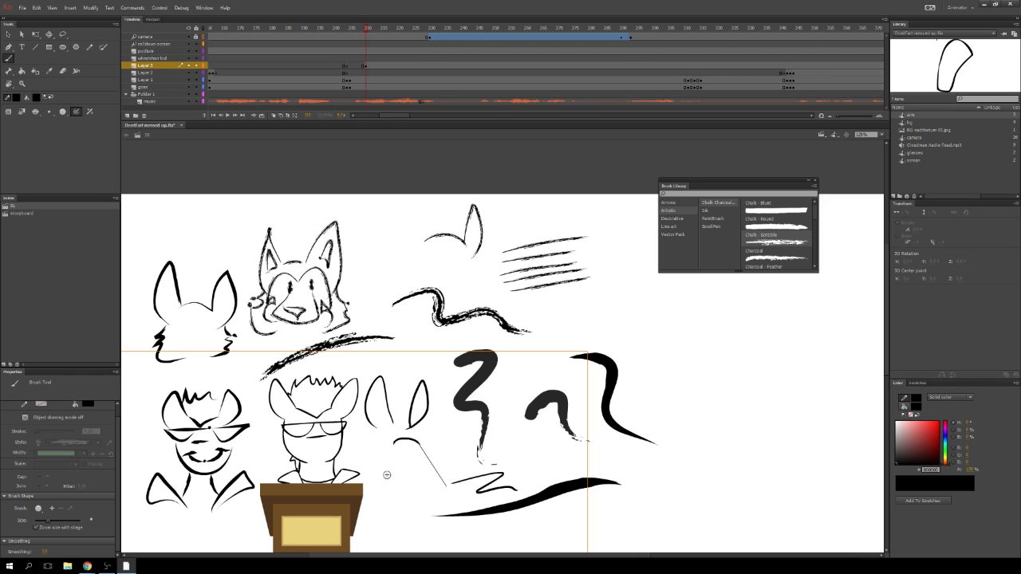
- Inspect the new brush strokes up close, and delete all test artwork on Layer 3's current frame
key(z)
click(394, 449)
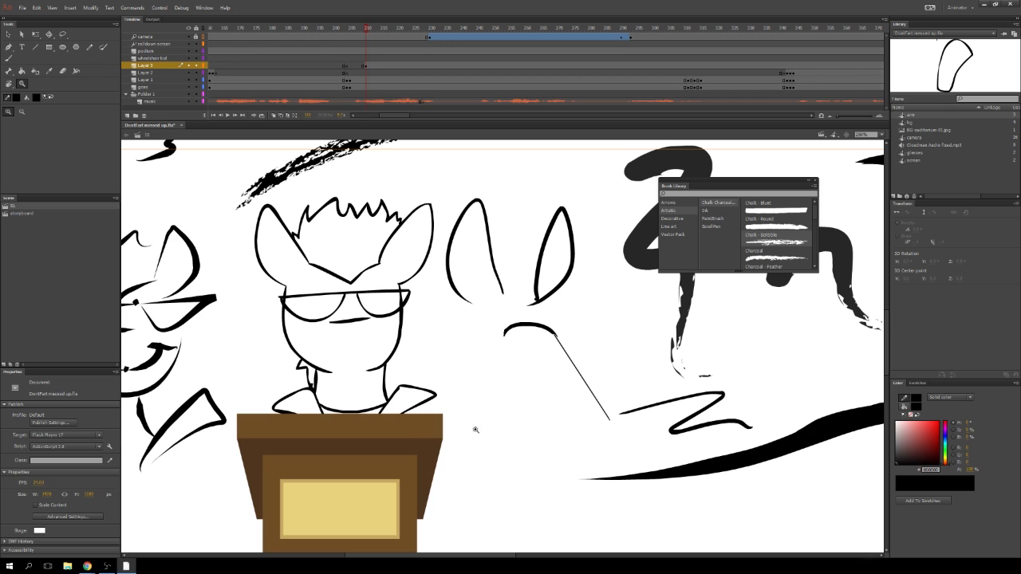
click(368, 67)
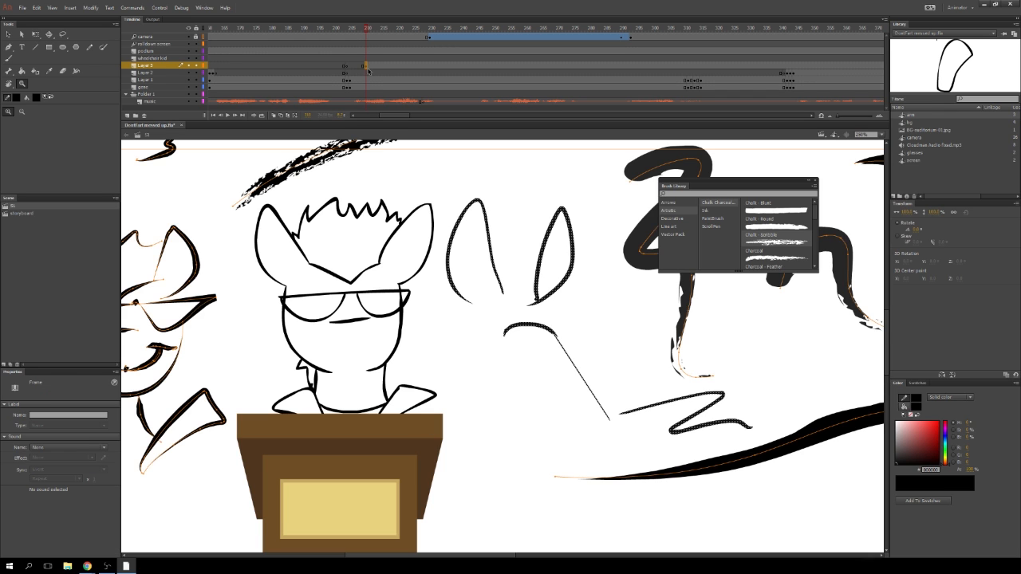
key(Delete)
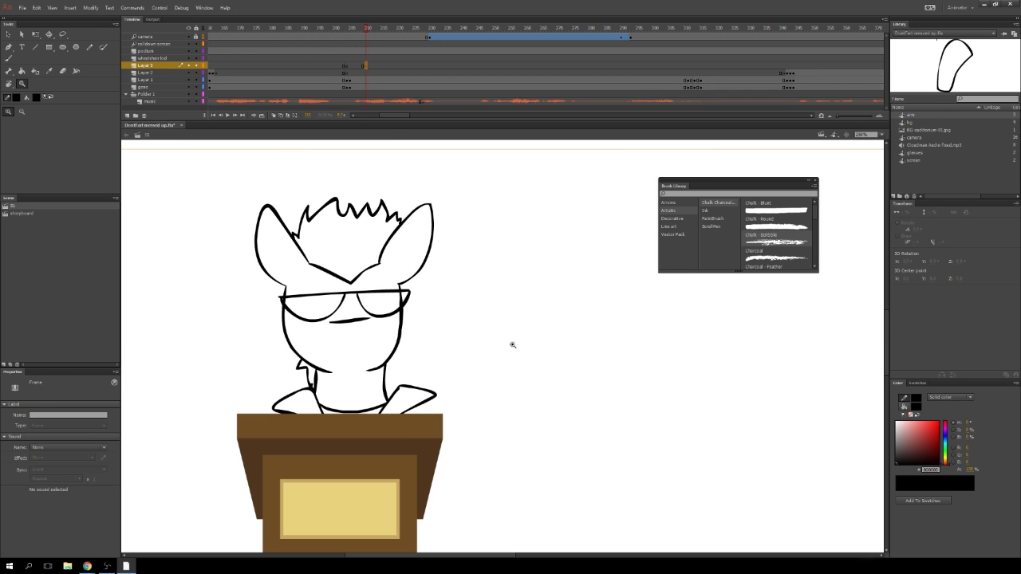
- Paint short arched test strokes with the Brush tool in the empty area beside the podium character, undoing each one
key(b)
drag(506, 339, 558, 333)
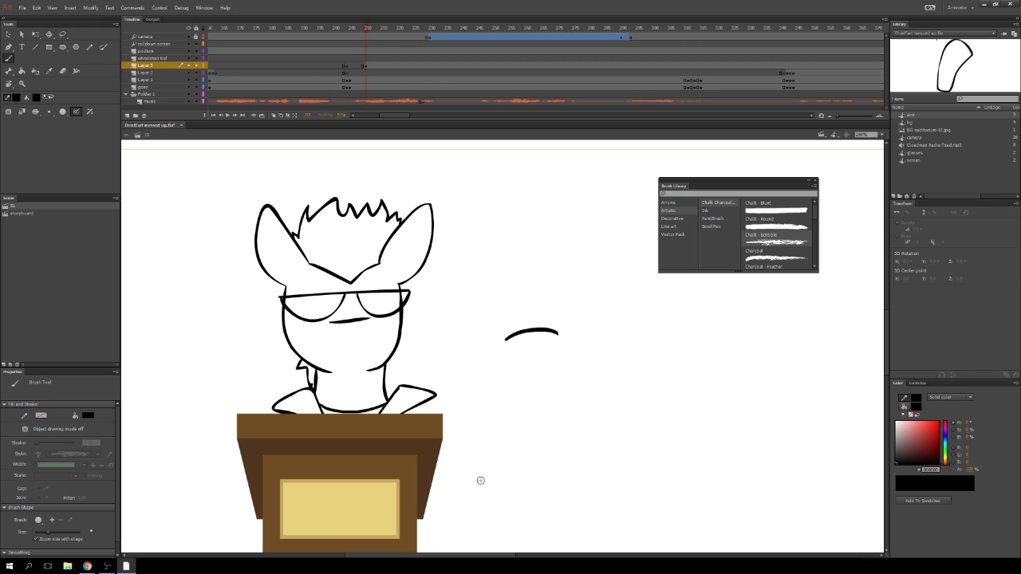
drag(428, 557, 471, 555)
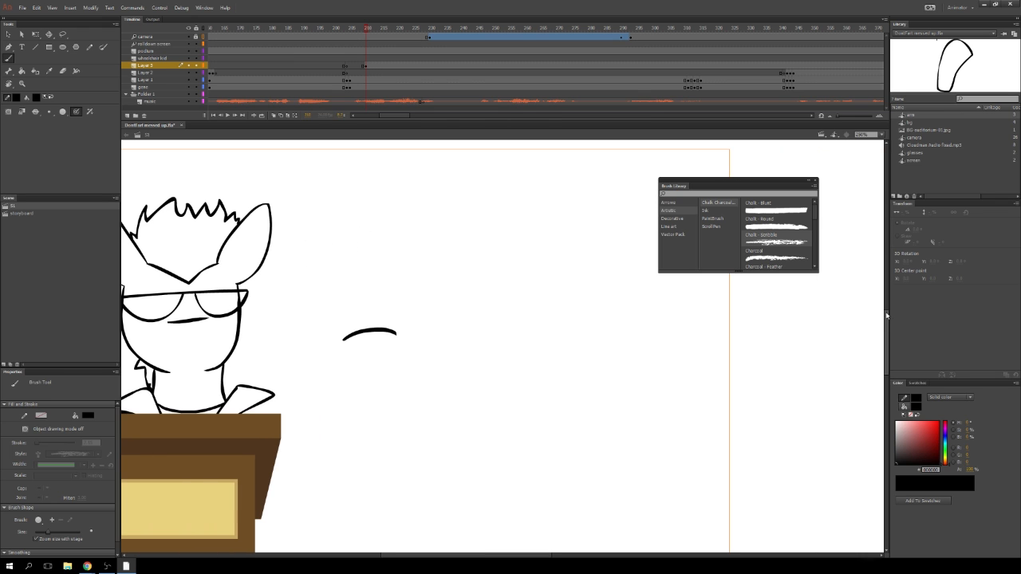
drag(888, 319, 887, 303)
drag(458, 555, 477, 556)
key(ctrl+z)
drag(420, 414, 480, 409)
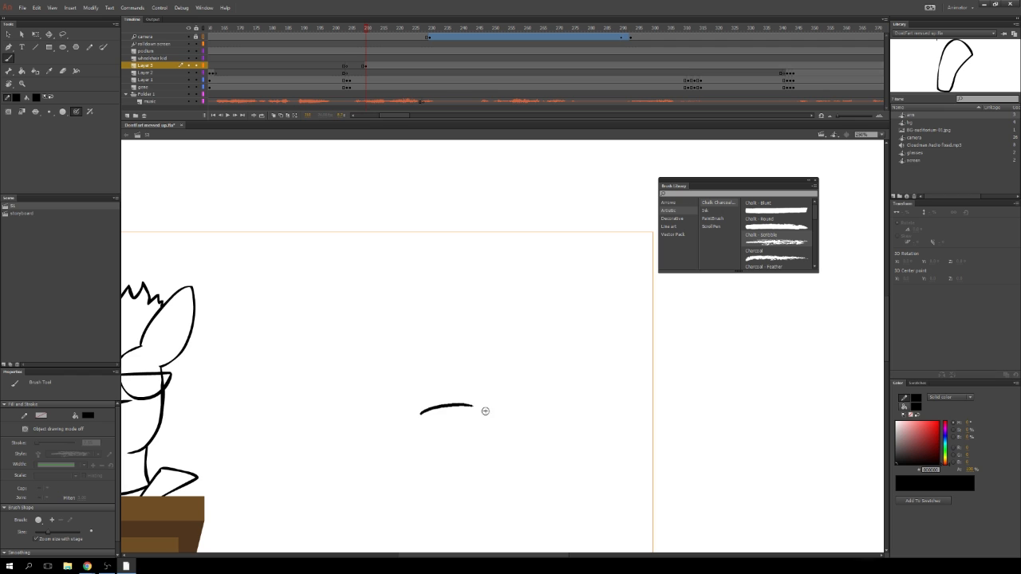
key(ctrl+z)
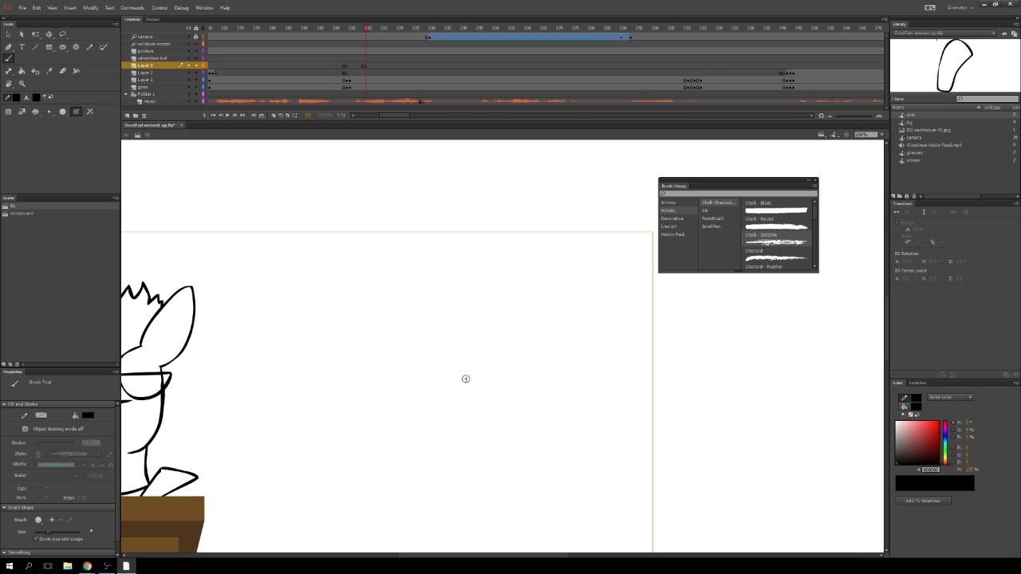
- Try two more arched Brush tool strokes beside the podium character, the second one longer, and undo both
mouse_move(453, 556)
mouse_down()
mouse_move(472, 558)
mouse_move(410, 558)
mouse_move(447, 569)
mouse_move(399, 560)
mouse_move(418, 568)
mouse_up()
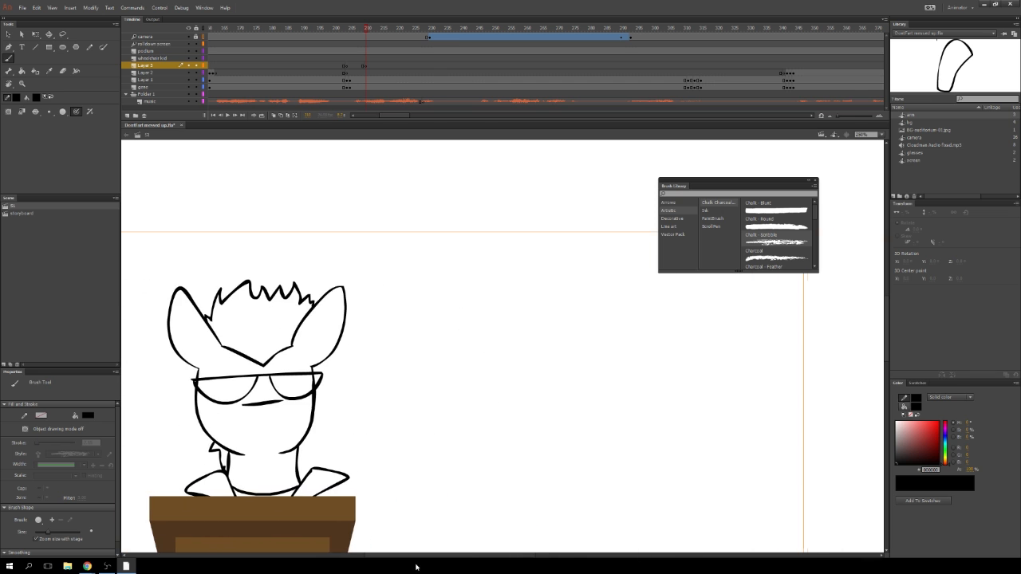
drag(511, 393, 571, 392)
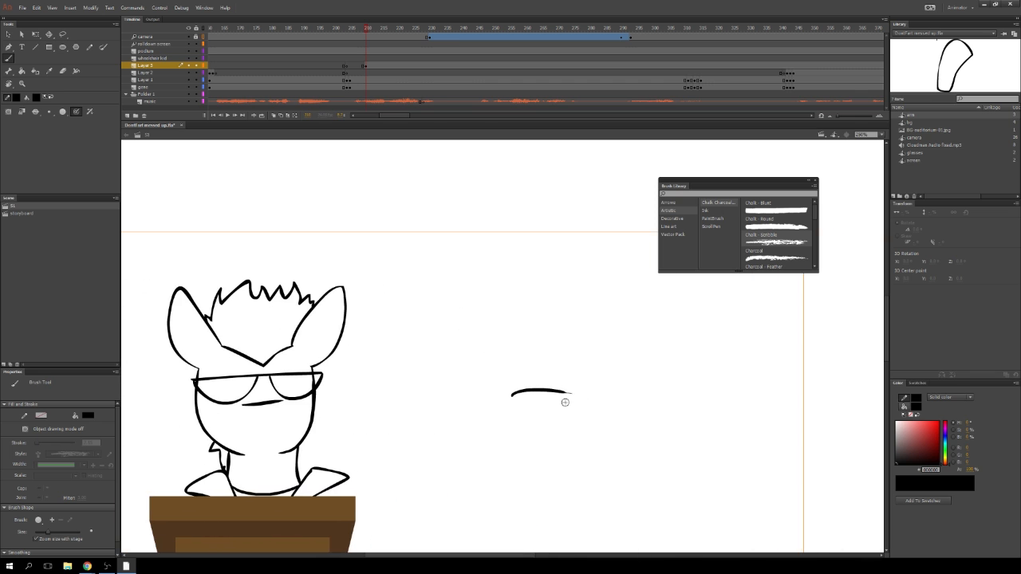
key(ctrl+z)
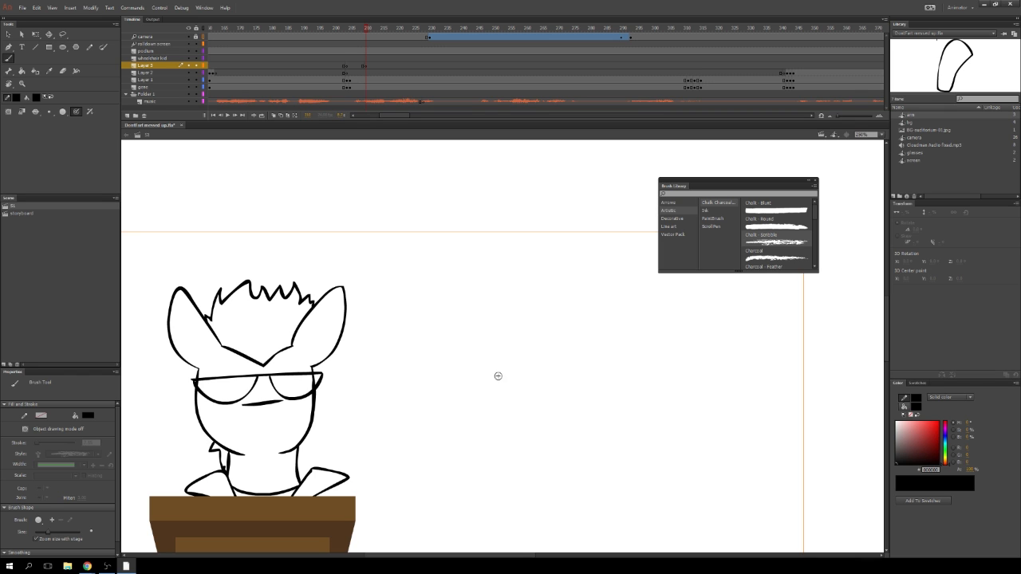
drag(495, 374, 595, 384)
key(ctrl+z)
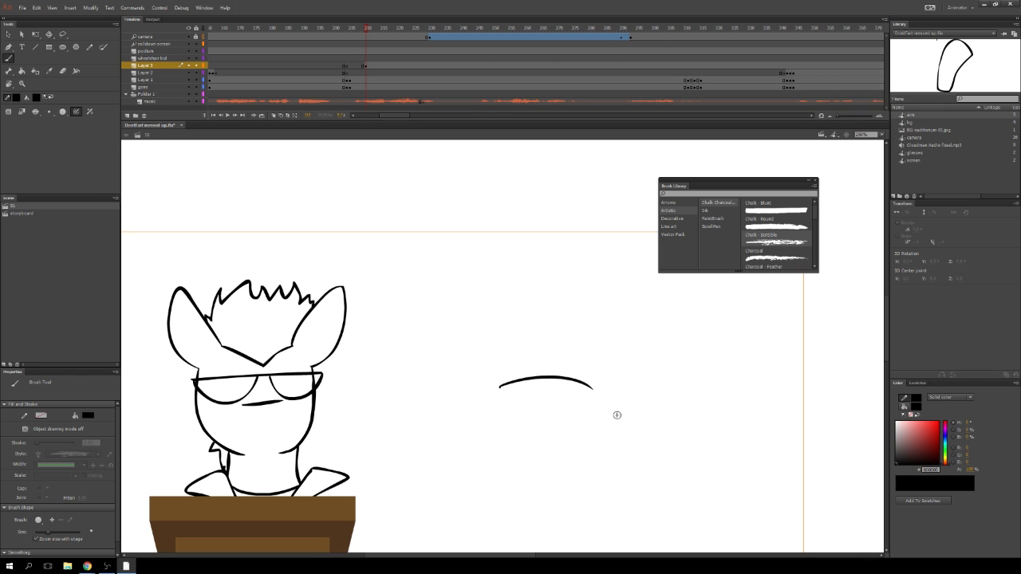
key(ctrl+z)
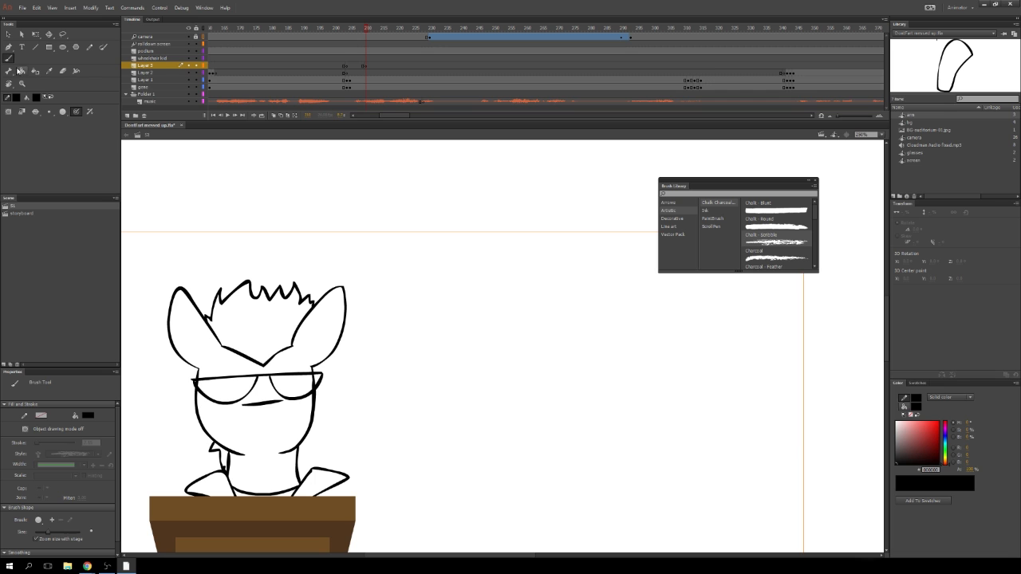
- Paint a stack of four arched Brush tool strokes of increasing length beside the podium character, undoing the stray scribble beneath the first
scroll(114, 518, down, 1)
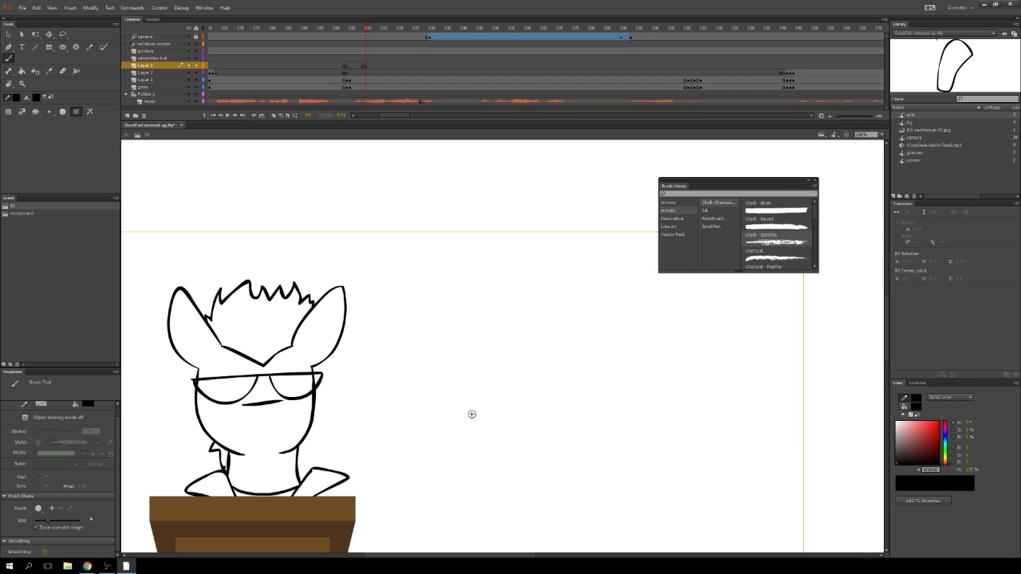
mouse_move(468, 416)
mouse_down()
mouse_move(553, 415)
mouse_move(497, 440)
mouse_move(511, 440)
mouse_up()
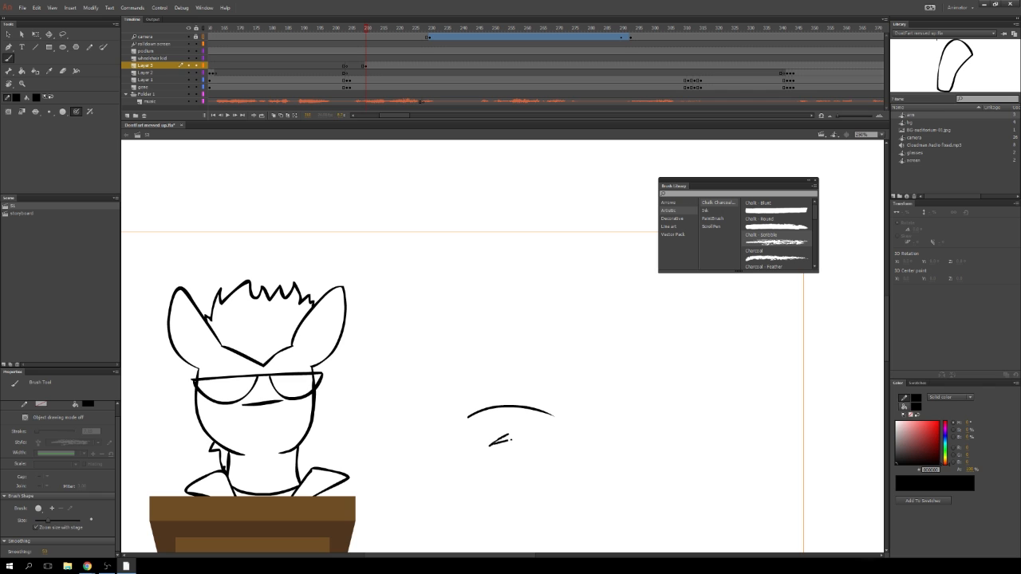
key(ctrl+z)
drag(450, 468, 553, 449)
drag(462, 483, 669, 464)
mouse_move(469, 497)
mouse_down()
mouse_move(524, 487)
mouse_move(725, 494)
mouse_up()
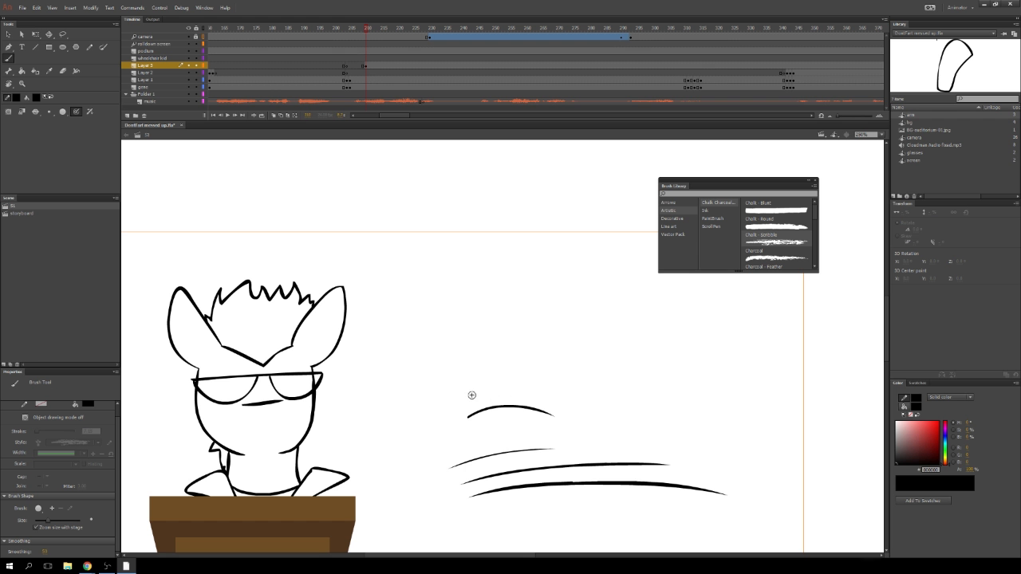
- Select all the arched test strokes beside the podium character and delete them
click(9, 34)
drag(410, 369, 723, 519)
key(Delete)
- Try several Brush tool starting strokes for a head sketch in the empty area beside the podium character, undoing each one
key(b)
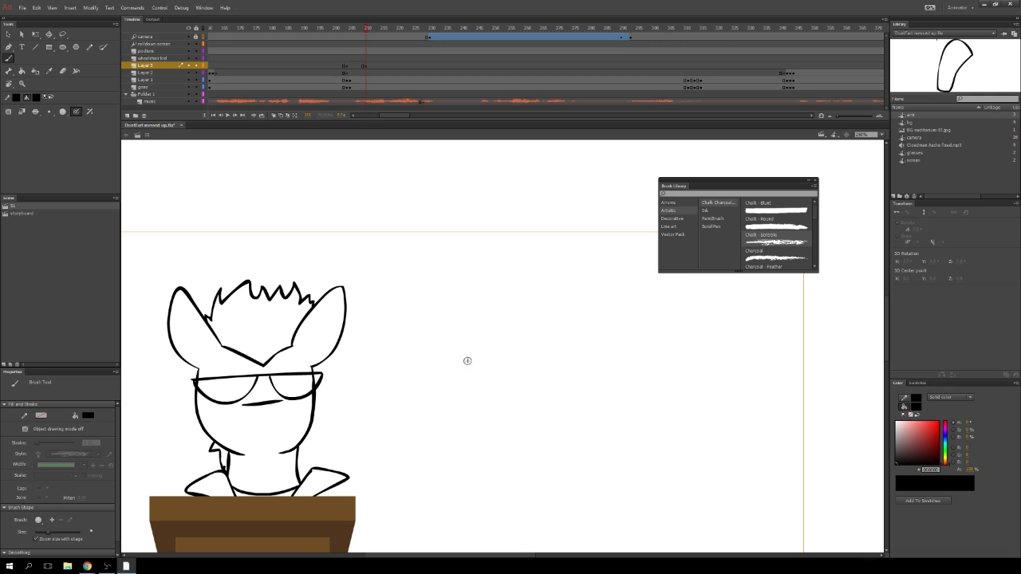
drag(466, 358, 494, 376)
key(ctrl+z)
mouse_move(449, 349)
mouse_down()
mouse_move(546, 361)
mouse_move(502, 343)
mouse_move(575, 351)
mouse_up()
key(ctrl+z)
key(ctrl+z)
mouse_move(454, 357)
mouse_down()
mouse_move(474, 376)
mouse_move(568, 357)
mouse_up()
key(ctrl+z)
- Sketch a V-shaped forehead line with a pointed ear on each side next to the podium character, undoing the stray dot
mouse_move(452, 360)
mouse_down()
mouse_move(545, 296)
mouse_move(549, 371)
mouse_move(550, 304)
mouse_move(537, 383)
mouse_up()
key(ctrl+z)
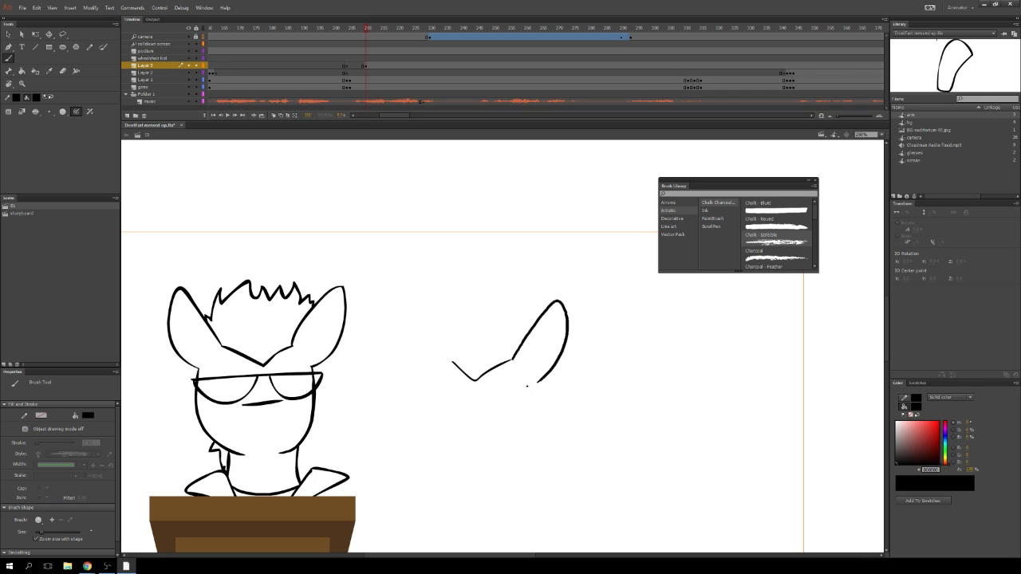
mouse_move(453, 360)
mouse_down()
mouse_move(422, 299)
mouse_move(435, 378)
mouse_up()
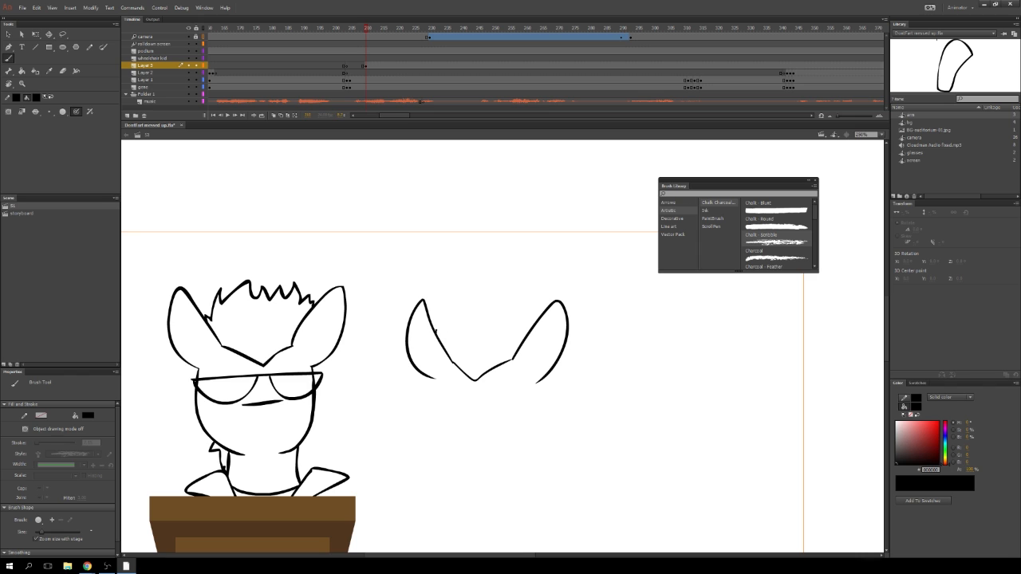
- Redraw the second character's spiky hair as a brushed zigzag line between the two ears
mouse_move(435, 327)
mouse_down()
mouse_move(478, 288)
mouse_move(504, 303)
mouse_up()
key(ctrl+z)
key(ctrl+z)
key(ctrl+z)
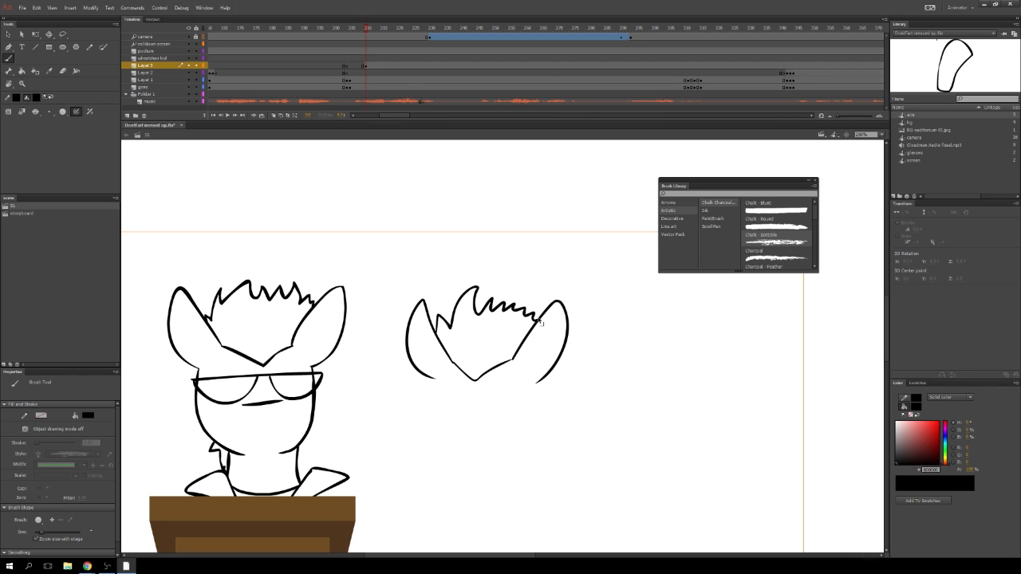
mouse_move(436, 335)
mouse_down()
mouse_move(458, 302)
mouse_move(472, 311)
mouse_up()
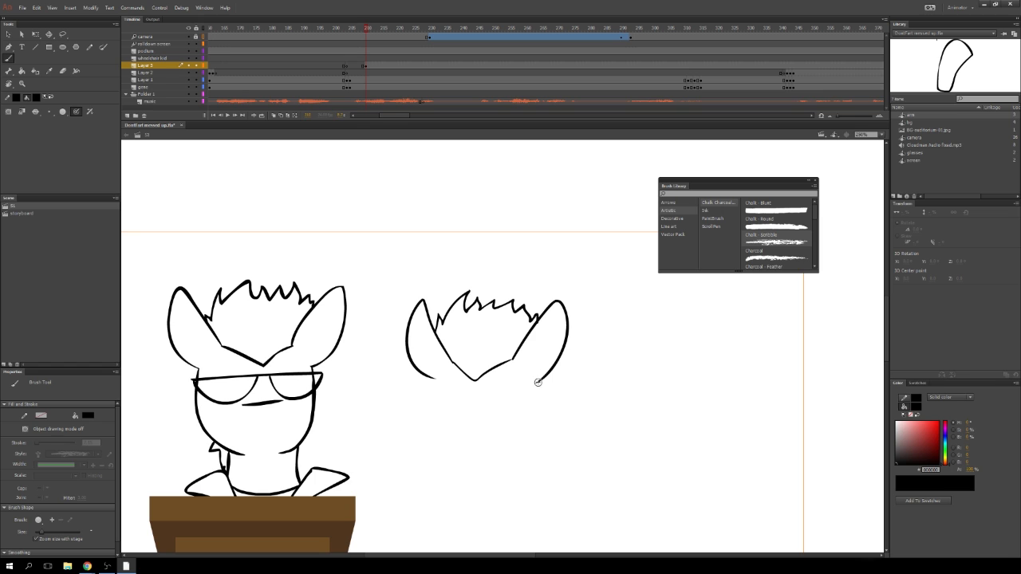
- Brush the second character's glasses with a straight top bar and two rounded lenses below the ears
drag(431, 397, 557, 392)
drag(421, 395, 483, 394)
key(ctrl+z)
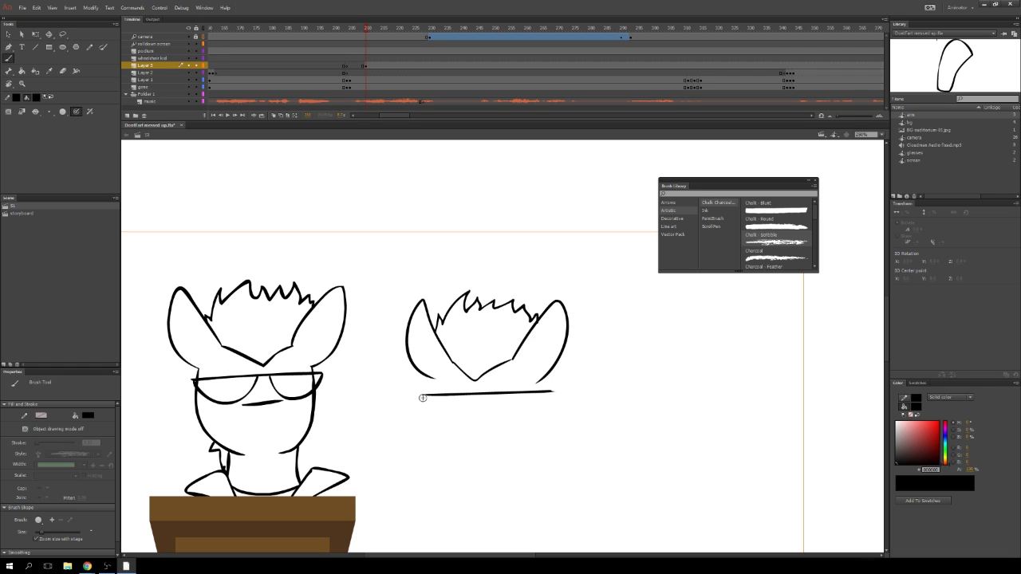
mouse_move(421, 394)
mouse_down()
mouse_move(461, 417)
mouse_move(492, 391)
mouse_move(481, 398)
mouse_move(512, 412)
mouse_move(548, 388)
mouse_move(528, 435)
mouse_move(489, 469)
mouse_up()
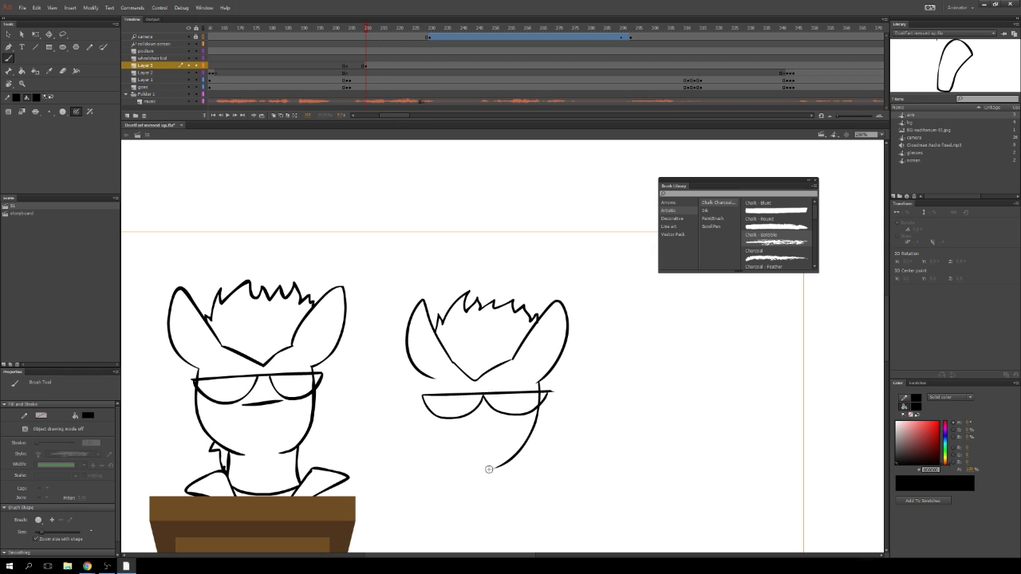
- Brush both sides of the second character's face and jaw around the glasses, redoing unsatisfactory strokes
key(ctrl+z)
drag(539, 392, 501, 473)
drag(434, 381, 464, 470)
key(ctrl+z)
mouse_move(432, 377)
mouse_down()
mouse_move(476, 470)
mouse_move(444, 507)
mouse_move(469, 520)
mouse_up()
key(ctrl+z)
- Brush the second character's open collar and neck lines, and add a short mouth line beneath the glasses
mouse_move(411, 494)
mouse_down()
mouse_move(463, 520)
mouse_move(521, 478)
mouse_move(556, 501)
mouse_move(466, 512)
mouse_move(497, 512)
mouse_up()
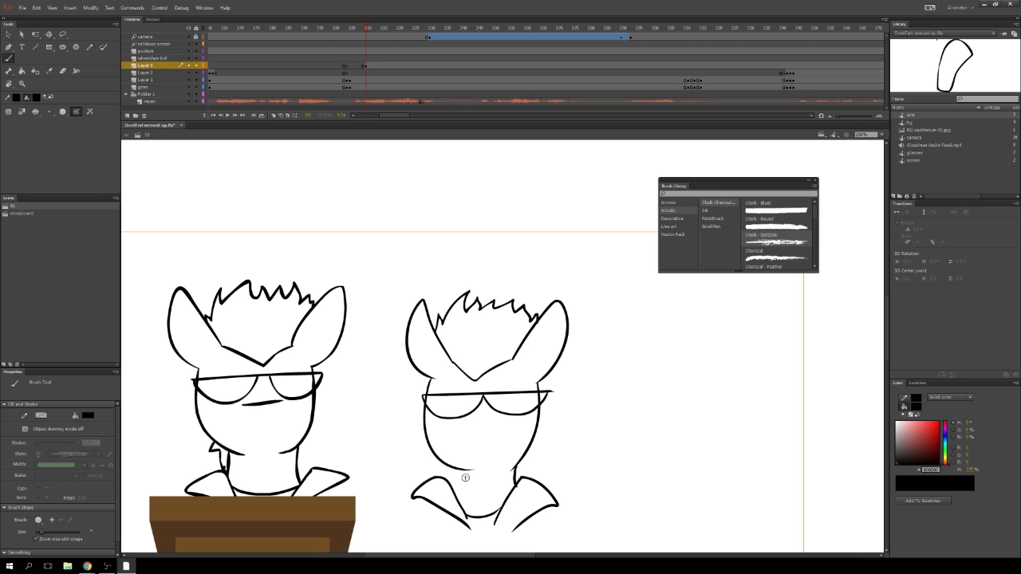
key(ctrl+z)
drag(450, 468, 449, 493)
drag(464, 425, 506, 424)
- Tilt the canvas view slightly with the Rotation tool to look at the two characters at an angle
click(9, 85)
click(36, 91)
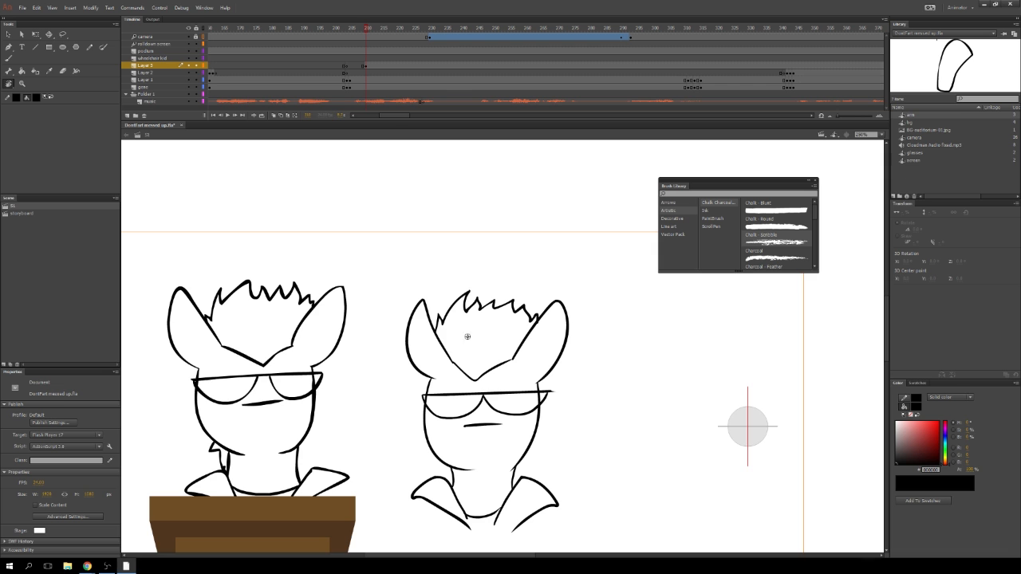
drag(467, 335, 510, 376)
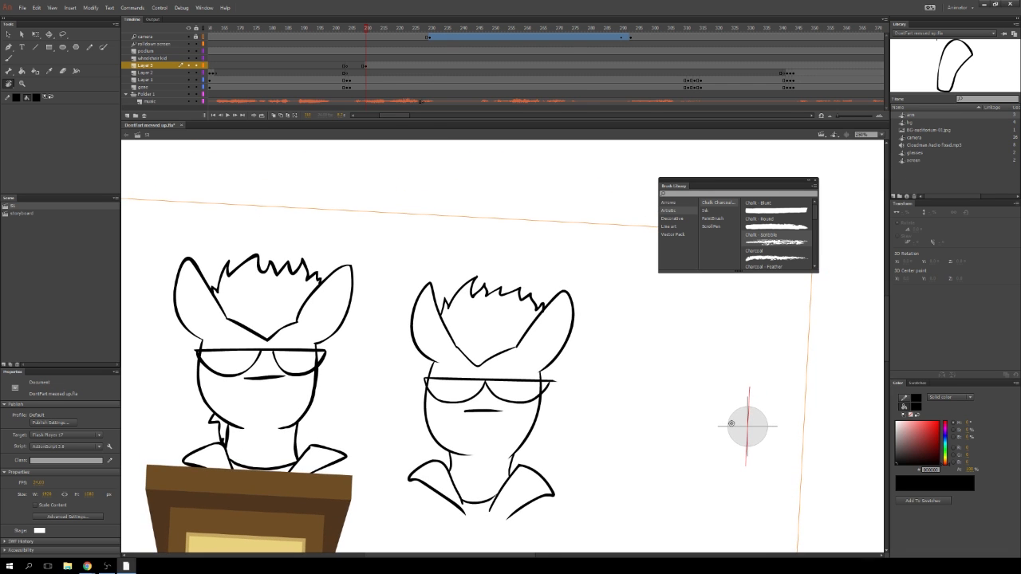
drag(600, 431, 565, 426)
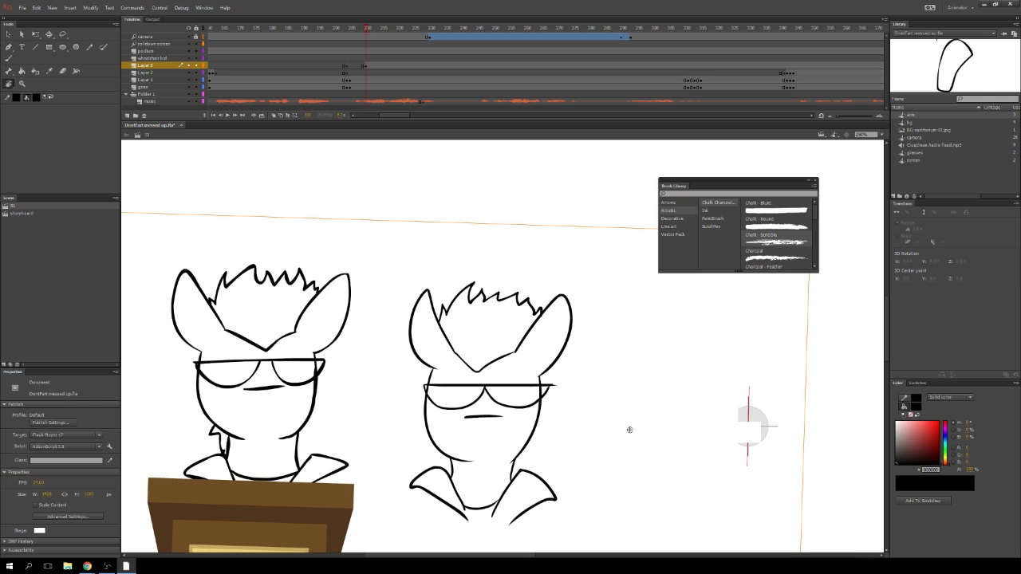
click(733, 471)
click(550, 434)
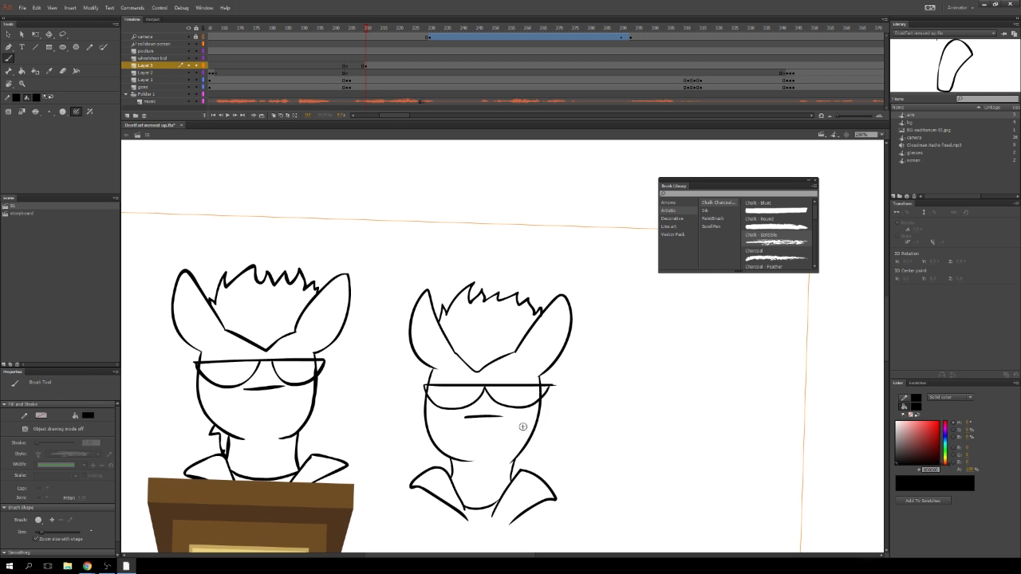
- With the canvas rotated upside down, brush the lower collar curve and torso of the second character, and reset the rotation
key(b)
key(h)
mouse_move(403, 296)
mouse_down()
mouse_move(645, 263)
mouse_move(679, 359)
mouse_move(649, 453)
mouse_move(600, 476)
mouse_up()
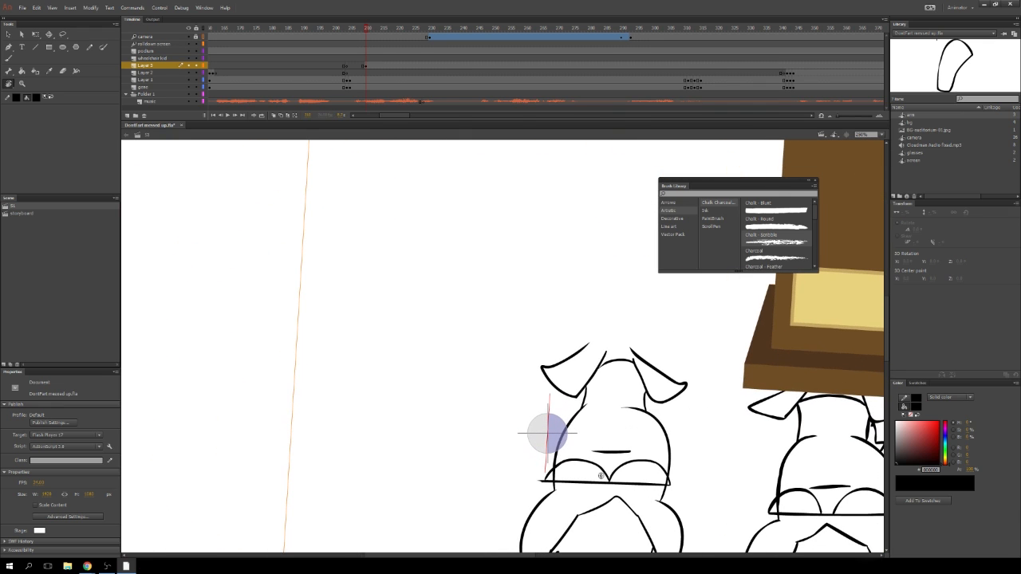
click(11, 58)
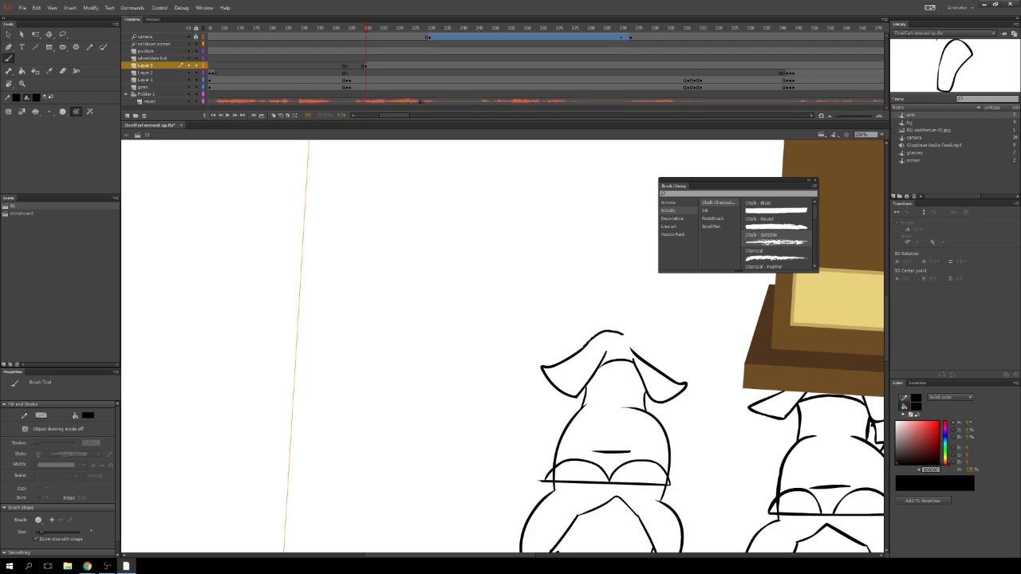
drag(623, 335, 645, 358)
key(ctrl+z)
drag(586, 345, 648, 363)
mouse_move(585, 341)
mouse_down()
mouse_move(573, 296)
mouse_move(594, 263)
mouse_move(699, 297)
mouse_move(648, 348)
mouse_up()
click(9, 83)
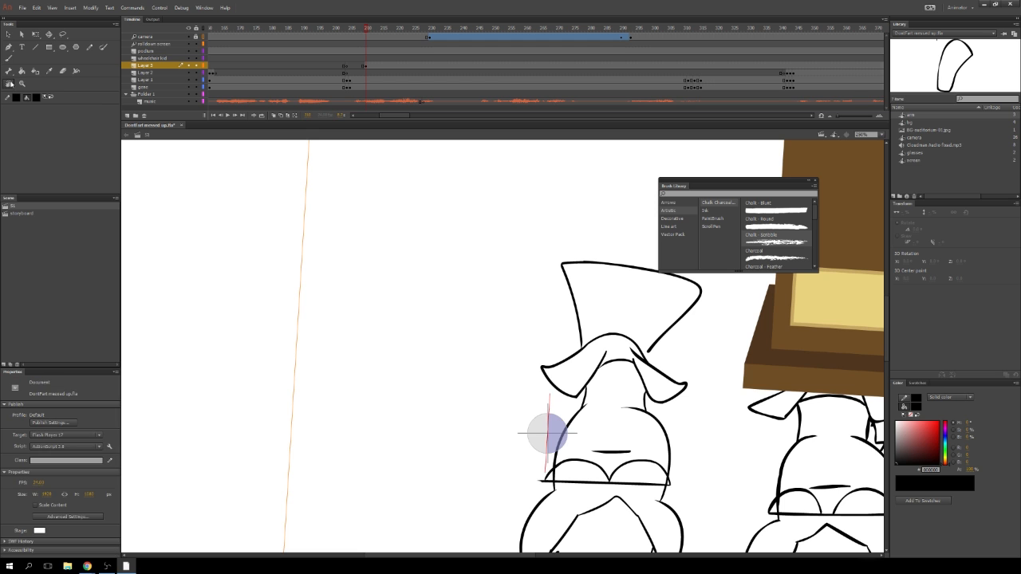
click(847, 134)
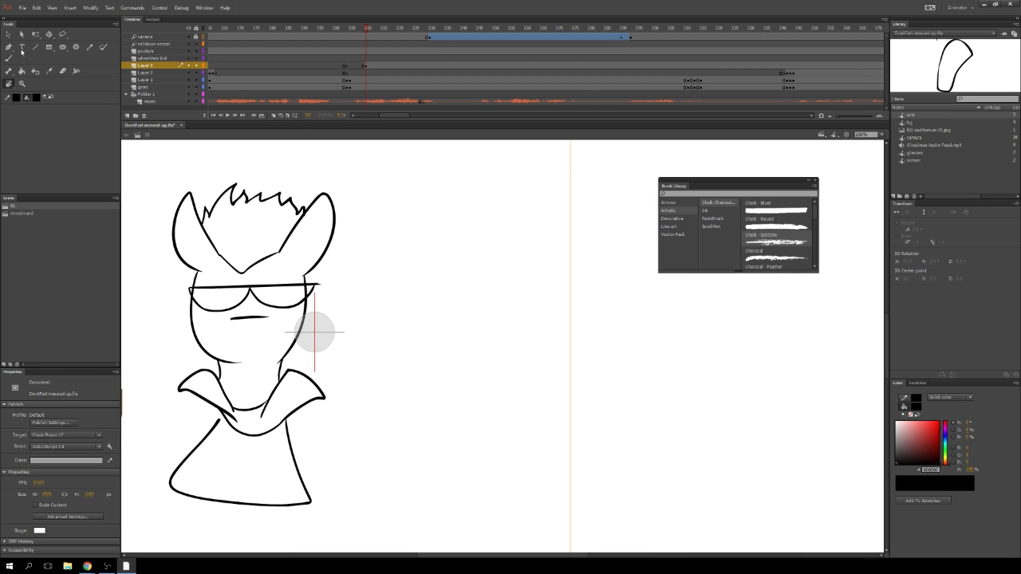
- Zoom in on the two heads and move the Brush Library clear of them, ready for brushing
click(10, 60)
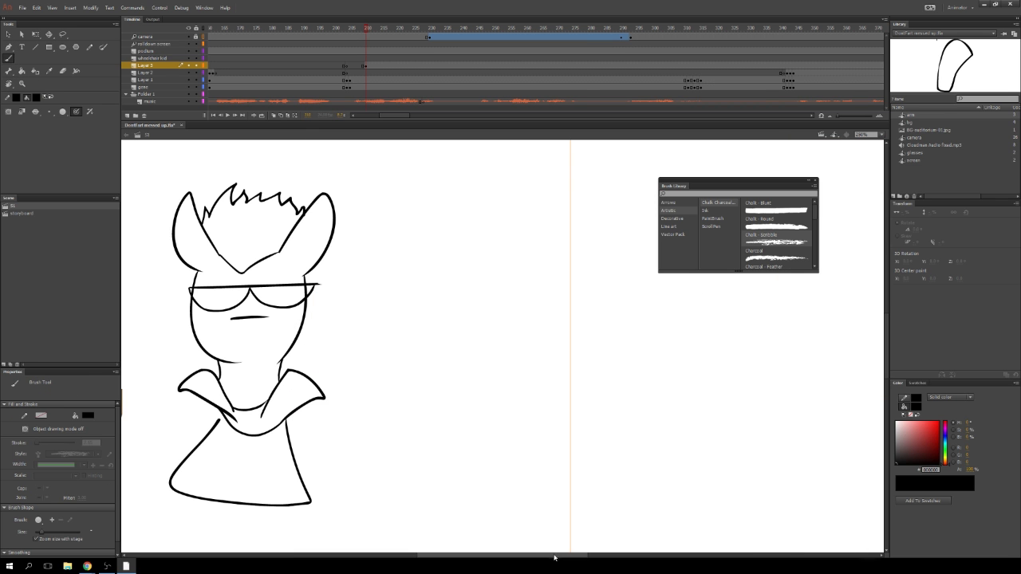
mouse_move(554, 556)
mouse_down()
mouse_move(449, 553)
mouse_move(513, 556)
mouse_move(496, 561)
mouse_up()
drag(888, 337, 885, 322)
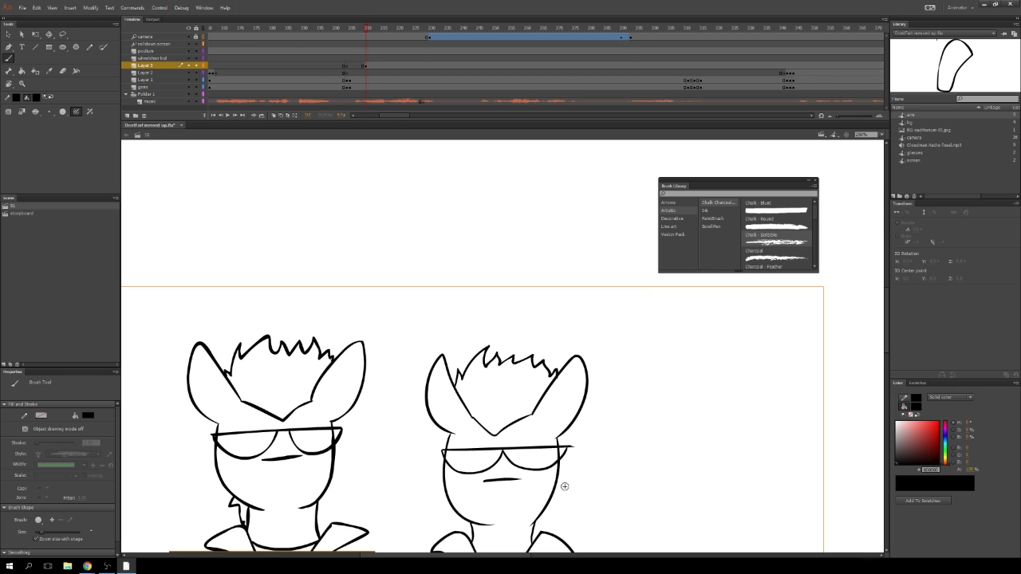
click(22, 83)
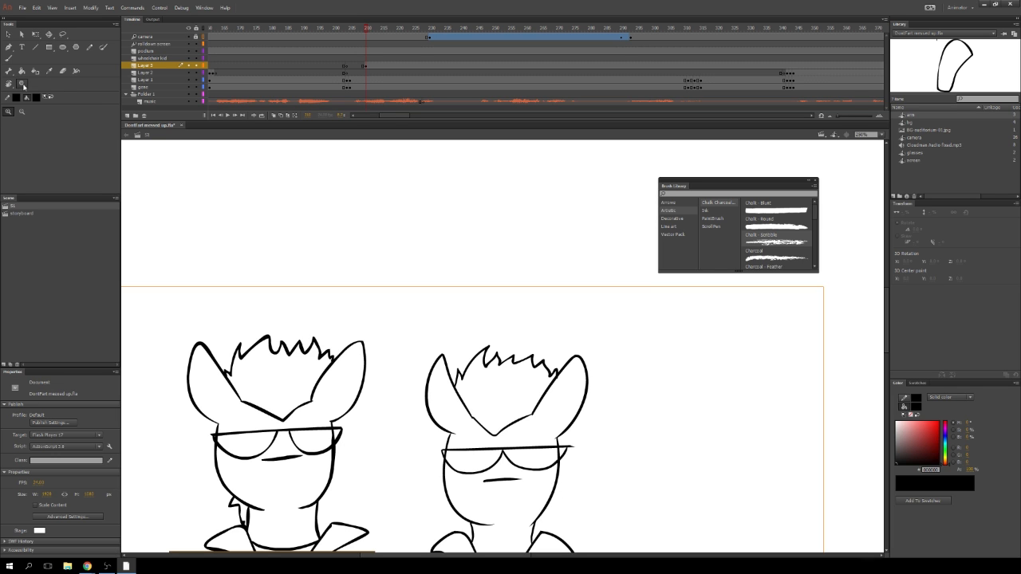
drag(146, 322, 642, 567)
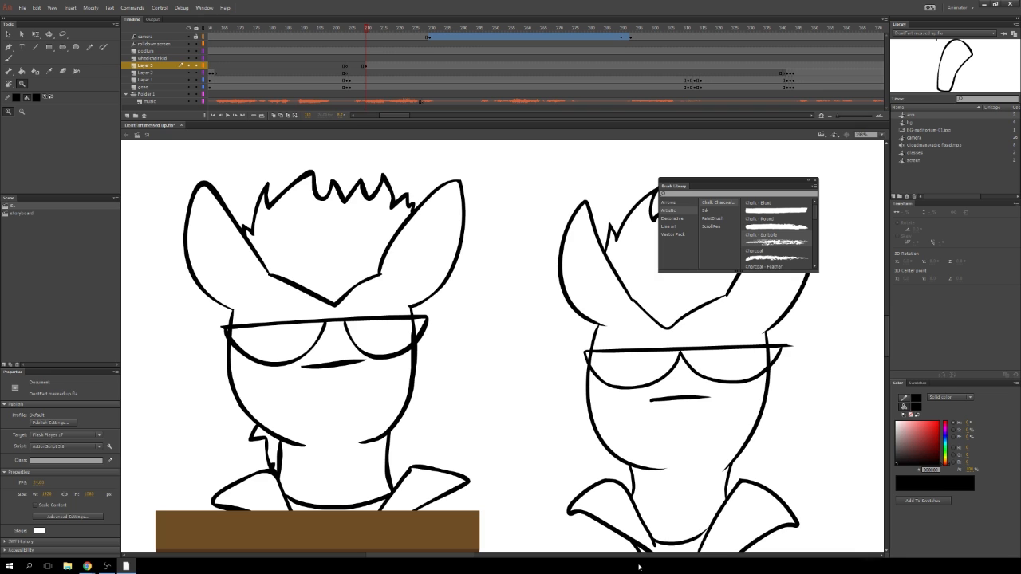
mouse_move(773, 181)
mouse_down()
mouse_move(798, 245)
mouse_move(824, 499)
mouse_up()
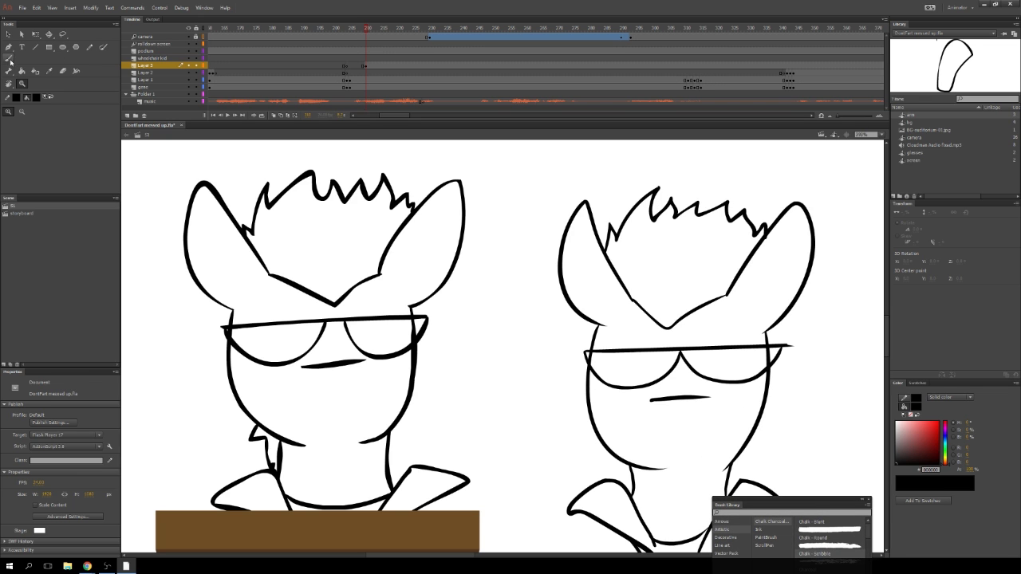
click(10, 60)
drag(421, 363, 421, 384)
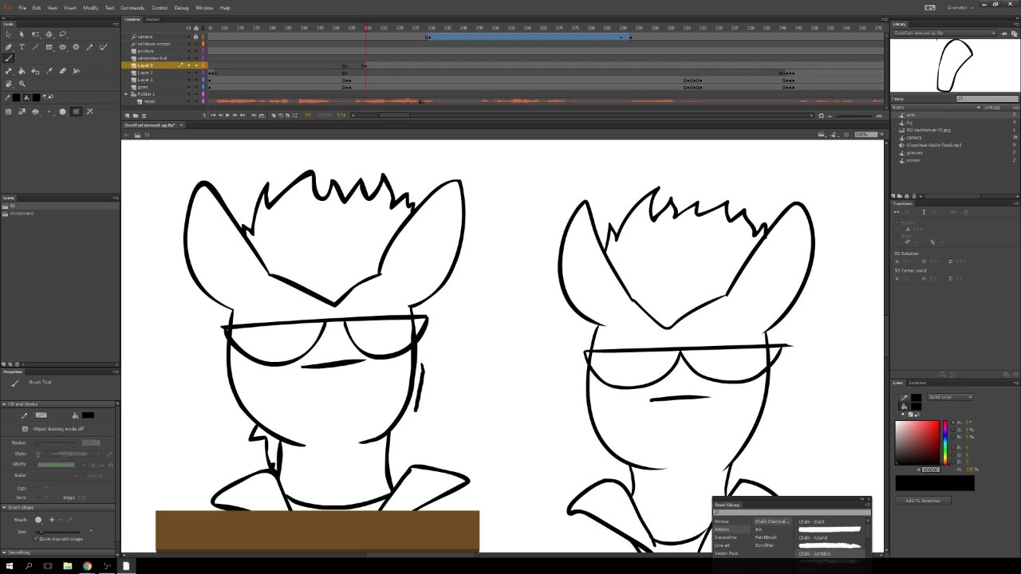
mouse_move(395, 453)
mouse_down()
mouse_move(418, 425)
mouse_move(425, 357)
mouse_up()
key(ctrl+z)
key(ctrl+z)
drag(429, 340, 421, 446)
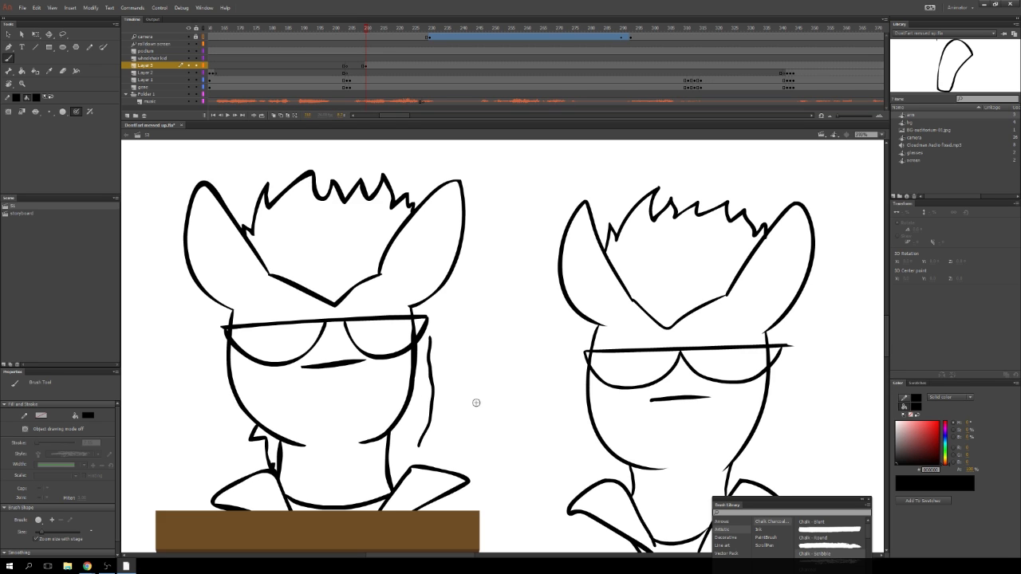
key(ctrl+z)
- Brush four tapered vertical arcs, all bulging the same way, in the gap between the two heads
mouse_move(483, 319)
mouse_down()
mouse_move(485, 449)
mouse_move(481, 412)
mouse_move(453, 456)
mouse_up()
key(ctrl+z)
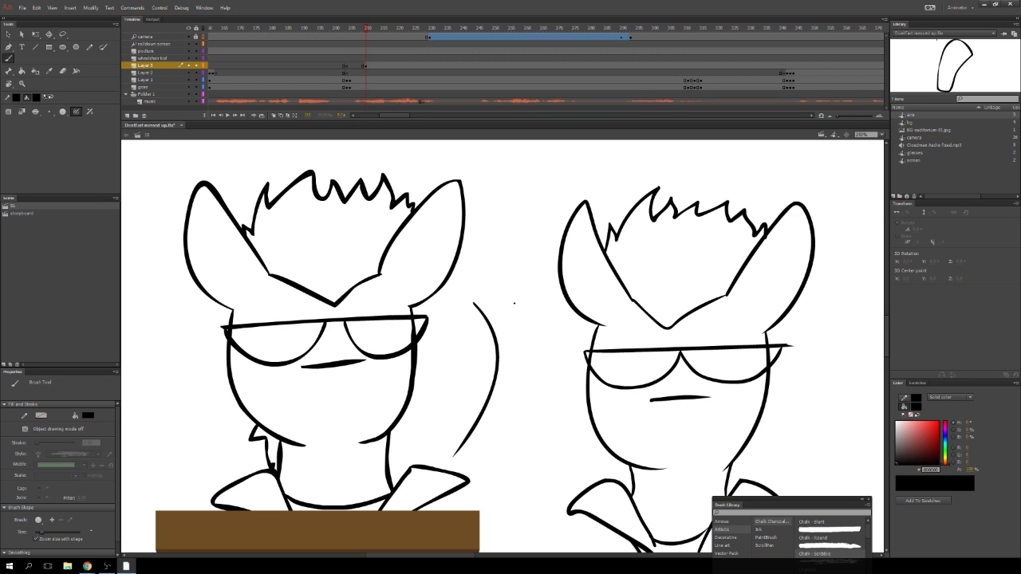
mouse_move(511, 298)
mouse_down()
mouse_move(499, 449)
mouse_move(560, 343)
mouse_move(526, 474)
mouse_up()
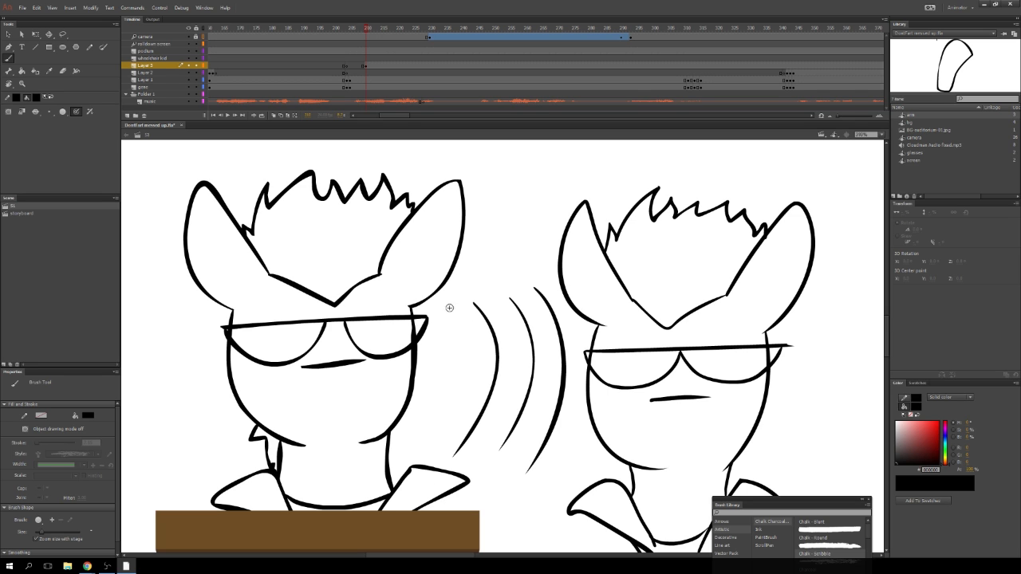
drag(449, 304, 425, 450)
drag(462, 344, 462, 440)
key(ctrl+z)
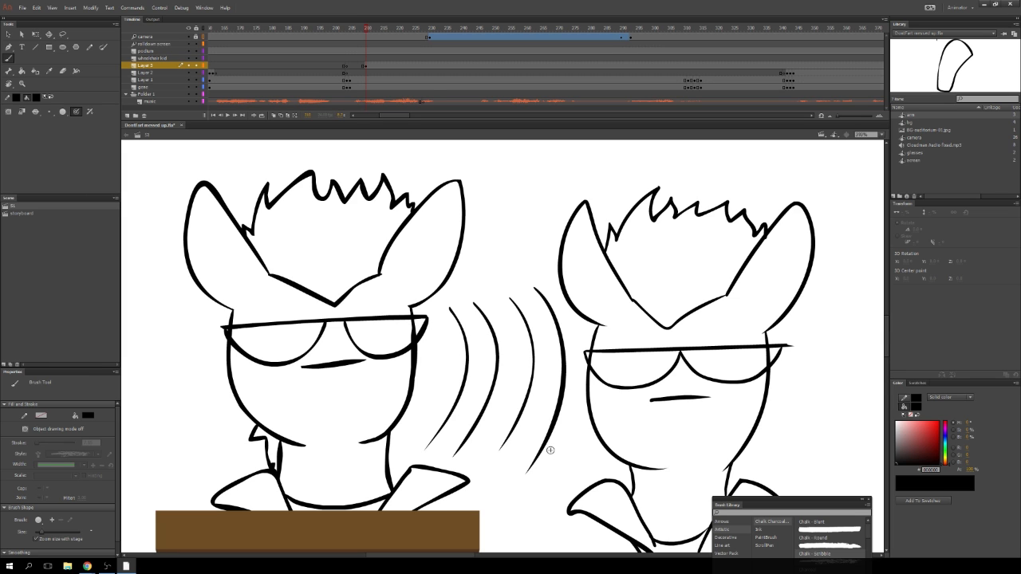
mouse_move(427, 451)
mouse_down()
mouse_move(528, 481)
mouse_move(548, 477)
mouse_move(574, 409)
mouse_move(575, 324)
mouse_move(550, 277)
mouse_move(430, 316)
mouse_move(442, 394)
mouse_move(420, 451)
mouse_up()
key(ctrl+z)
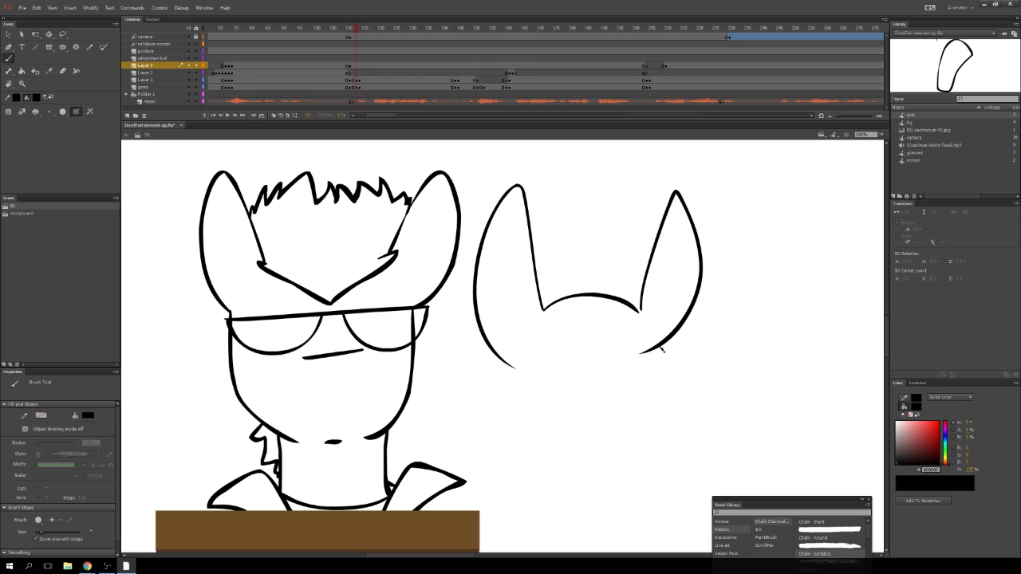
- Brush the new long-eared head's cheeks, muzzle with open mouth, and two filled oval eyes
drag(663, 351, 654, 469)
drag(503, 367, 547, 469)
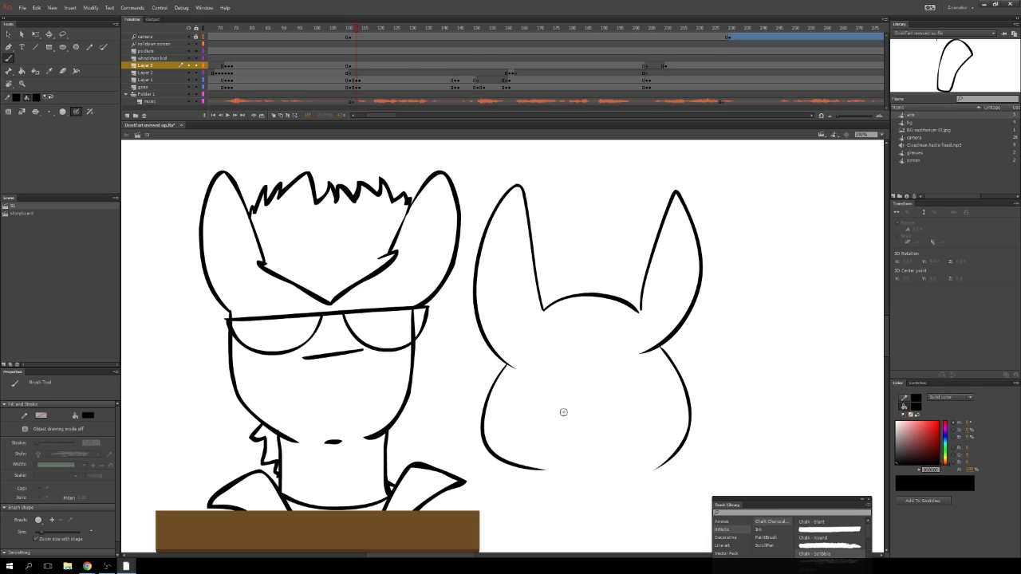
mouse_move(552, 405)
mouse_down()
mouse_move(638, 399)
mouse_move(618, 436)
mouse_move(567, 425)
mouse_move(550, 409)
mouse_move(521, 417)
mouse_move(620, 468)
mouse_move(627, 373)
mouse_up()
mouse_move(569, 337)
mouse_down()
mouse_move(558, 372)
mouse_move(563, 364)
mouse_up()
mouse_move(603, 331)
mouse_down()
mouse_move(608, 375)
mouse_move(616, 370)
mouse_up()
drag(614, 351, 629, 303)
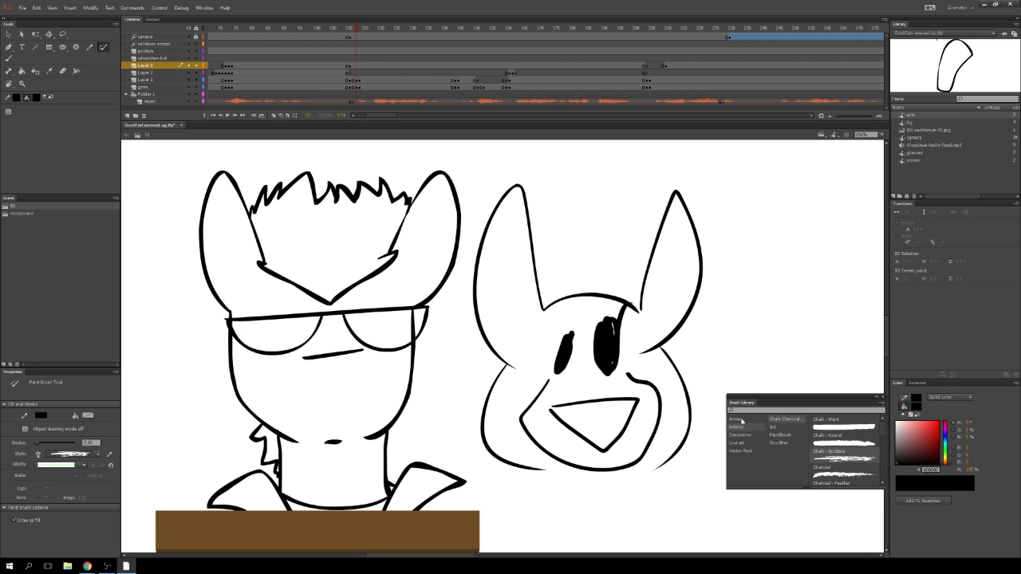
- Browse the Brush Library categories and load the Breast uniform brush from the Basic set of Line art
click(741, 419)
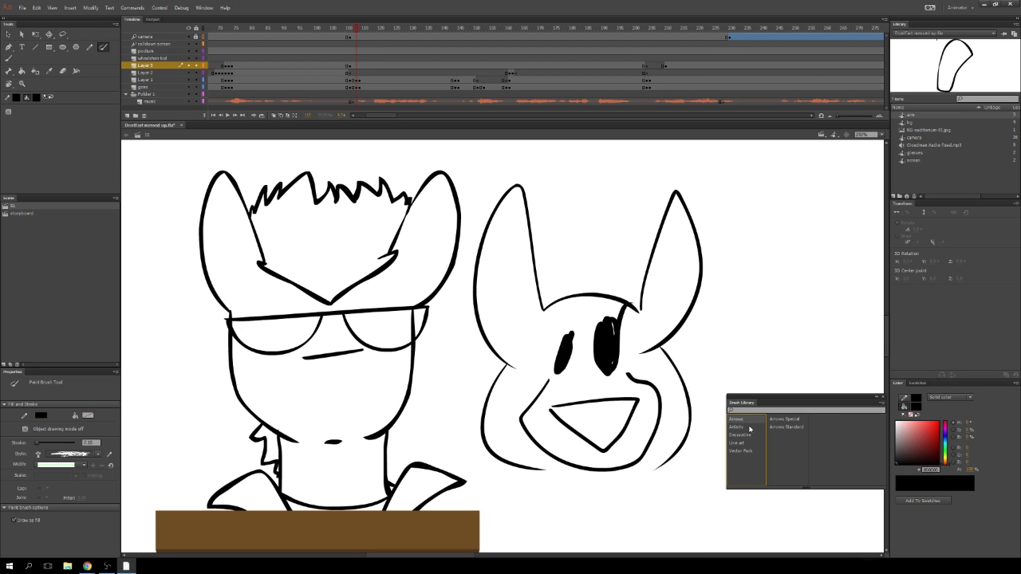
click(749, 426)
click(787, 427)
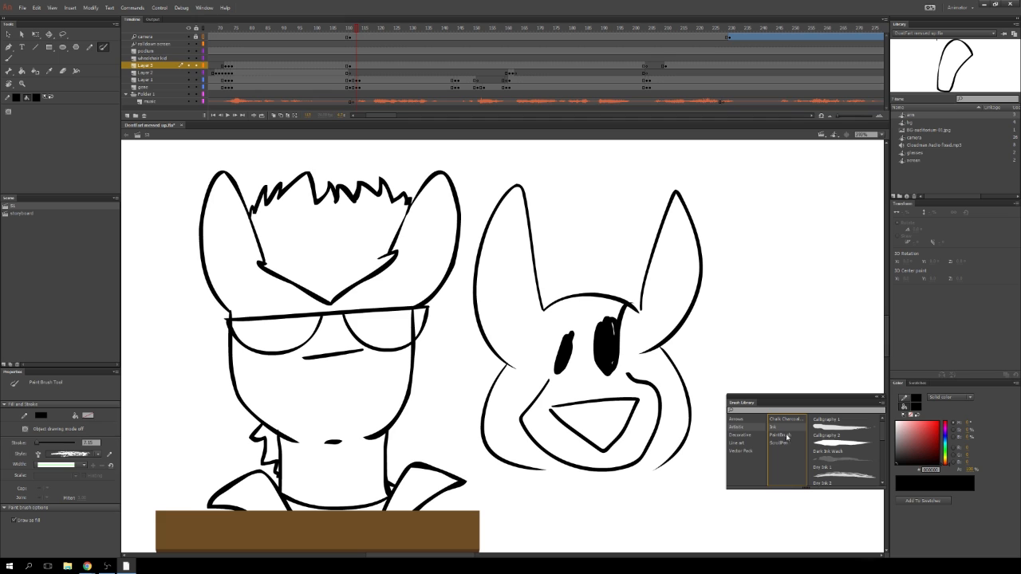
click(742, 443)
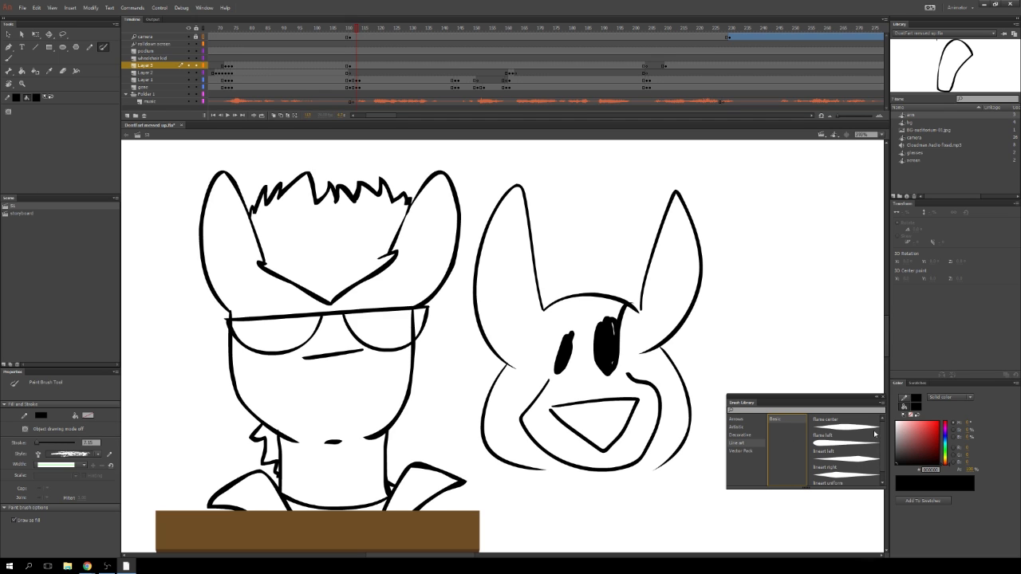
scroll(880, 456, down, 1)
mouse_move(731, 298)
mouse_down()
mouse_move(811, 292)
mouse_move(816, 311)
mouse_up()
key(ctrl+z)
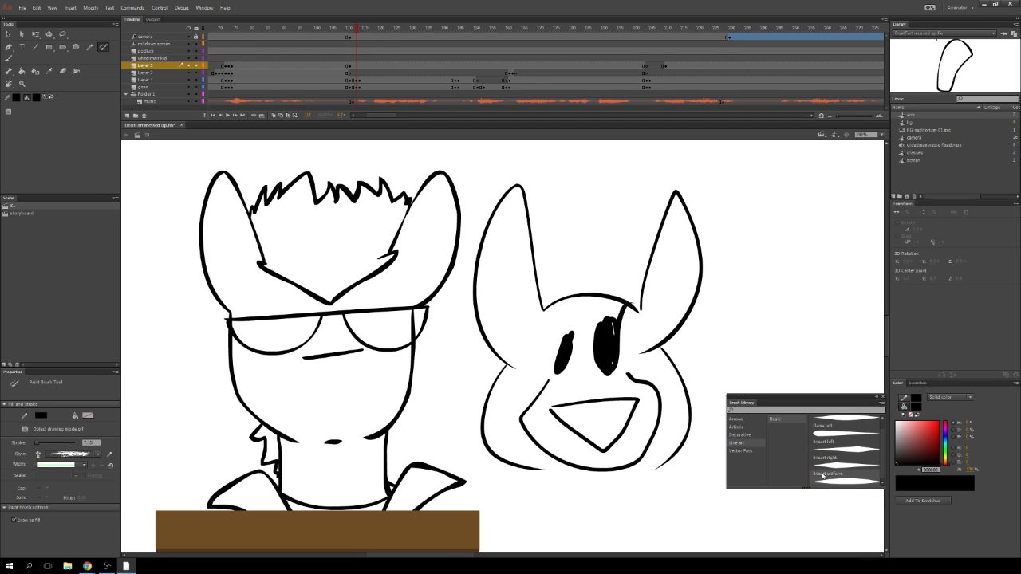
double_click(825, 475)
- Paint a curved head top with a pointed ear beside the long-eared head using the tapered line-art brush
drag(755, 316, 806, 316)
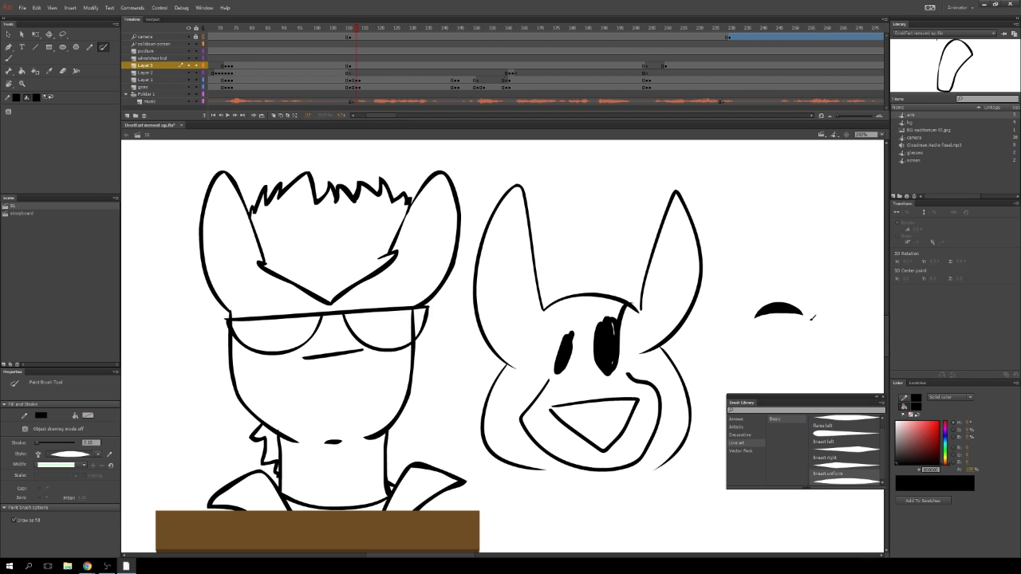
key(ctrl+z)
drag(731, 321, 829, 322)
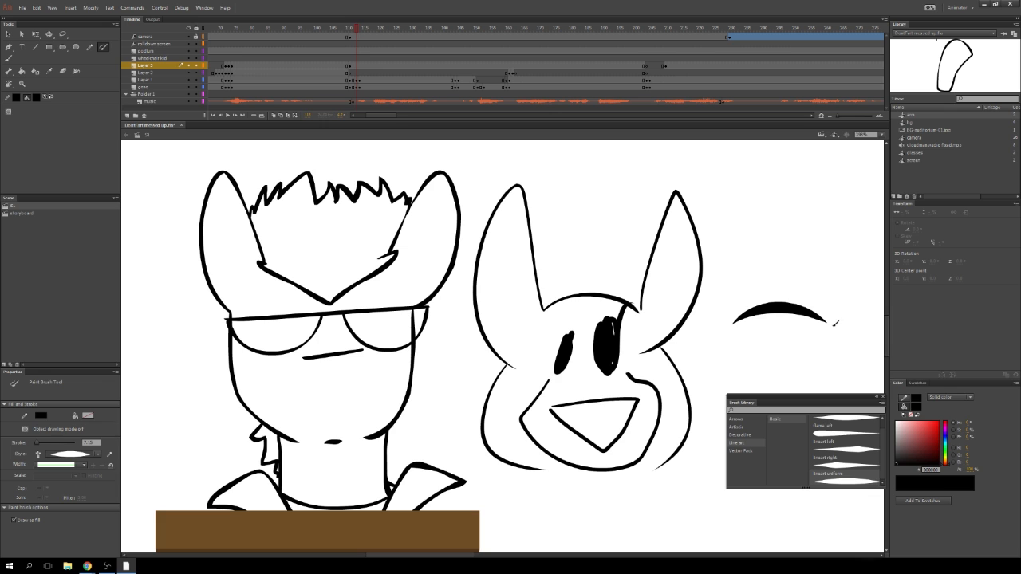
mouse_move(829, 280)
mouse_down()
mouse_move(879, 269)
mouse_move(833, 349)
mouse_up()
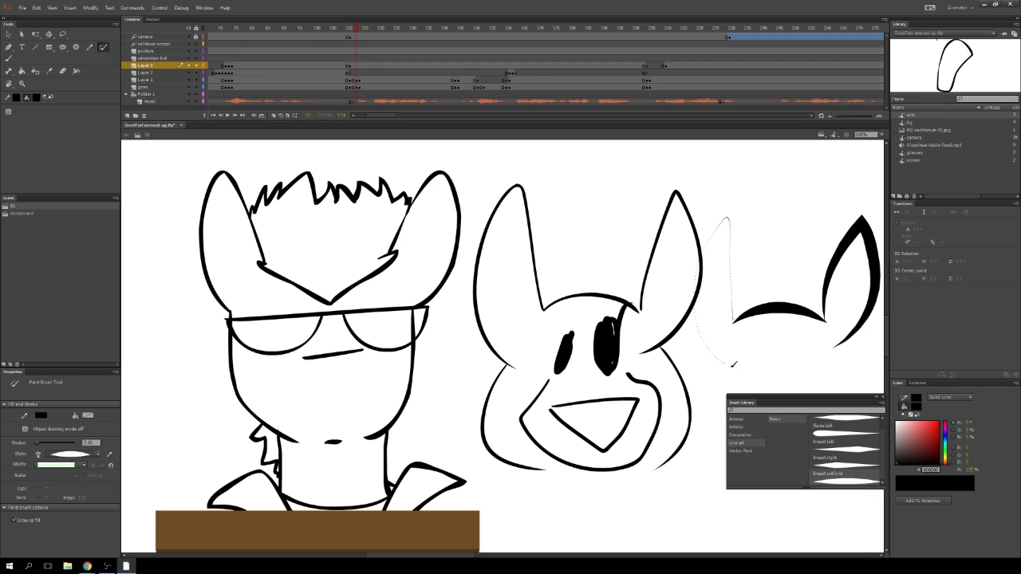
drag(734, 365, 734, 364)
- Paint another curved head top with two tall pointed ears in the empty space, using the tapered line-art brush
drag(482, 549, 538, 537)
mouse_move(556, 317)
mouse_down()
mouse_move(644, 318)
mouse_move(647, 353)
mouse_up()
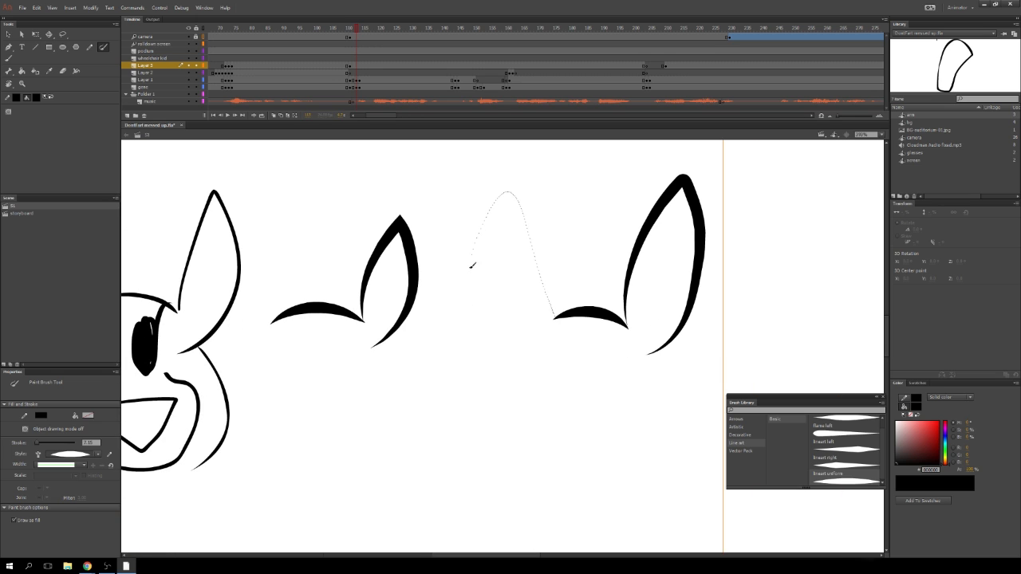
drag(472, 265, 517, 368)
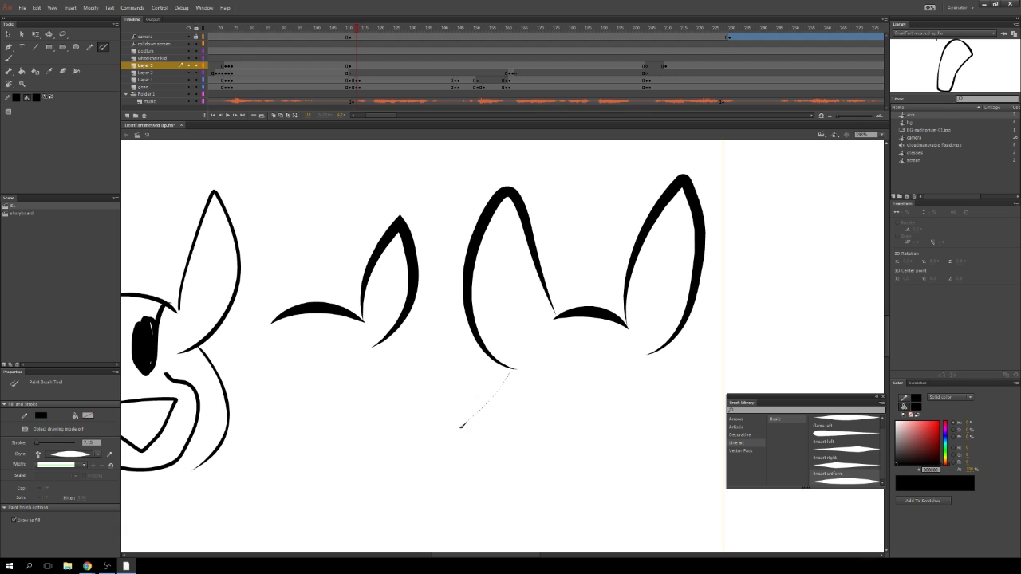
- Paint the new head's tufted cheeks and jaw outline, and a small downward-pointing triangle in the middle of the face
mouse_move(462, 424)
mouse_down()
mouse_move(498, 437)
mouse_move(495, 494)
mouse_up()
drag(681, 477, 658, 350)
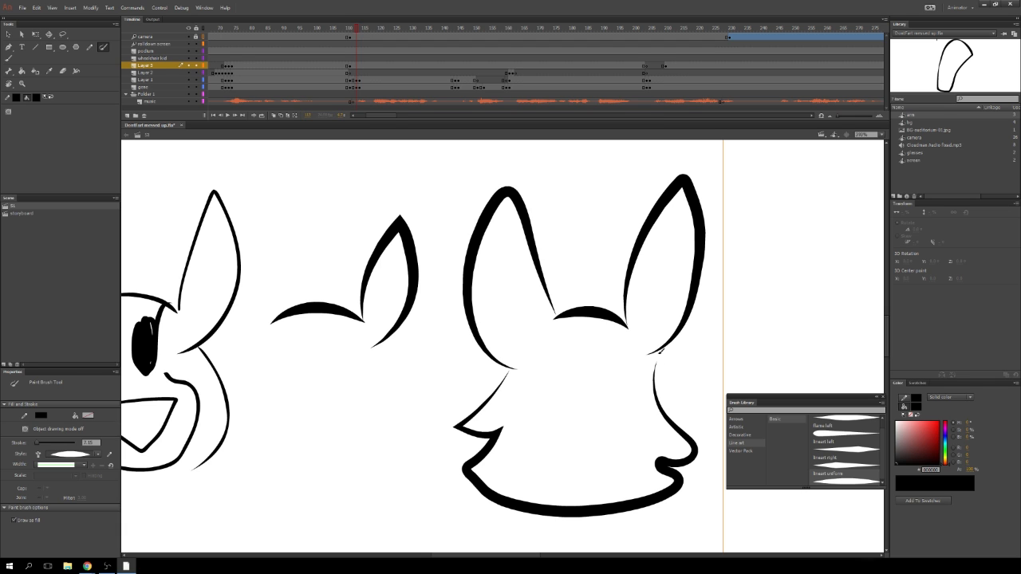
mouse_move(556, 425)
mouse_down()
mouse_move(571, 461)
mouse_move(548, 426)
mouse_move(621, 423)
mouse_move(580, 442)
mouse_move(536, 423)
mouse_up()
key(ctrl+z)
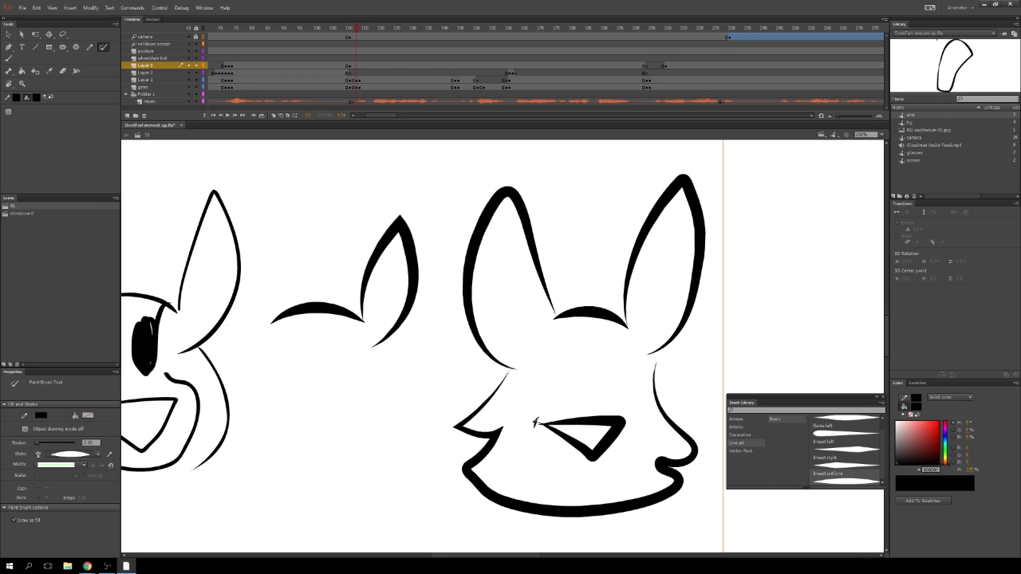
- Select and delete the stray mark beside the tip of the face's triangle
click(13, 36)
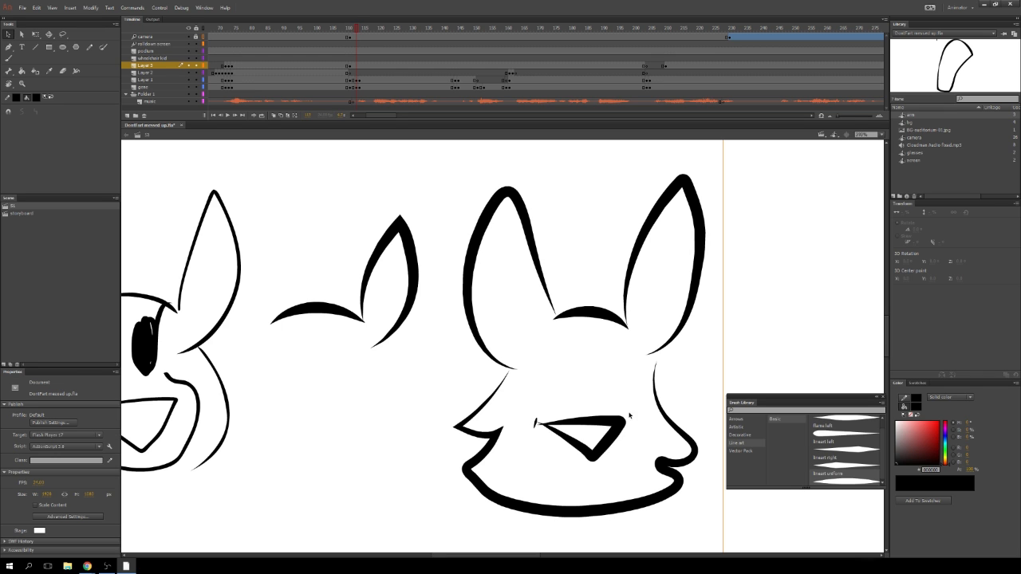
click(535, 423)
click(547, 429)
click(543, 428)
key(Delete)
key(ctrl+z)
click(525, 436)
- Examine the painted triangle's anchor points and its fill and stroke properties
click(21, 35)
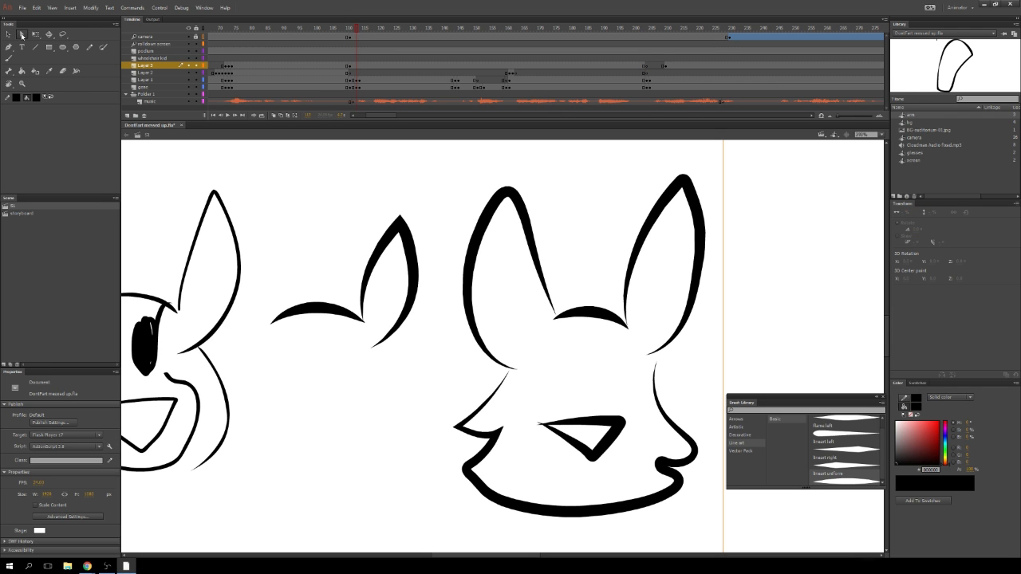
click(540, 426)
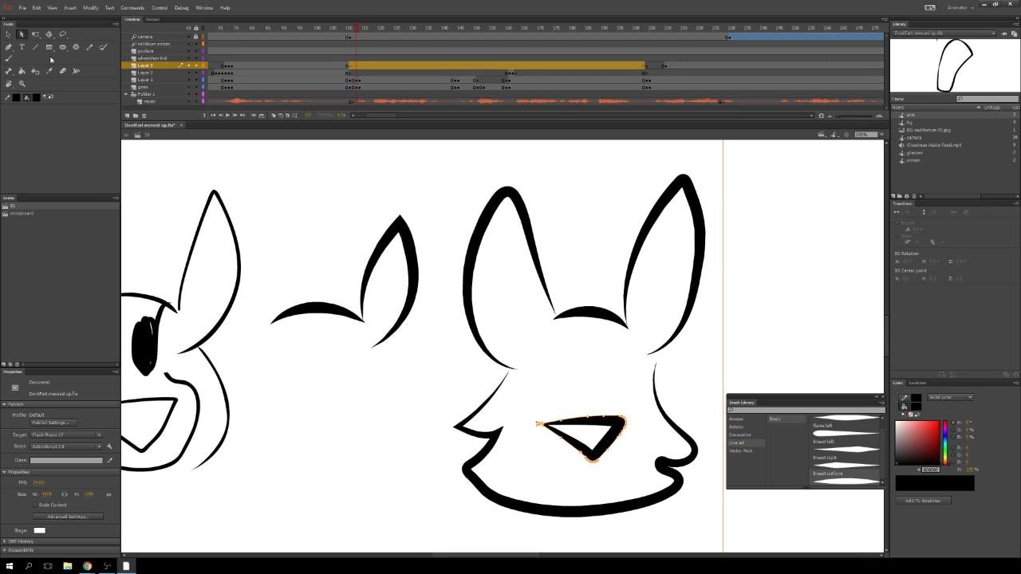
key(p)
key(v)
drag(529, 401, 642, 489)
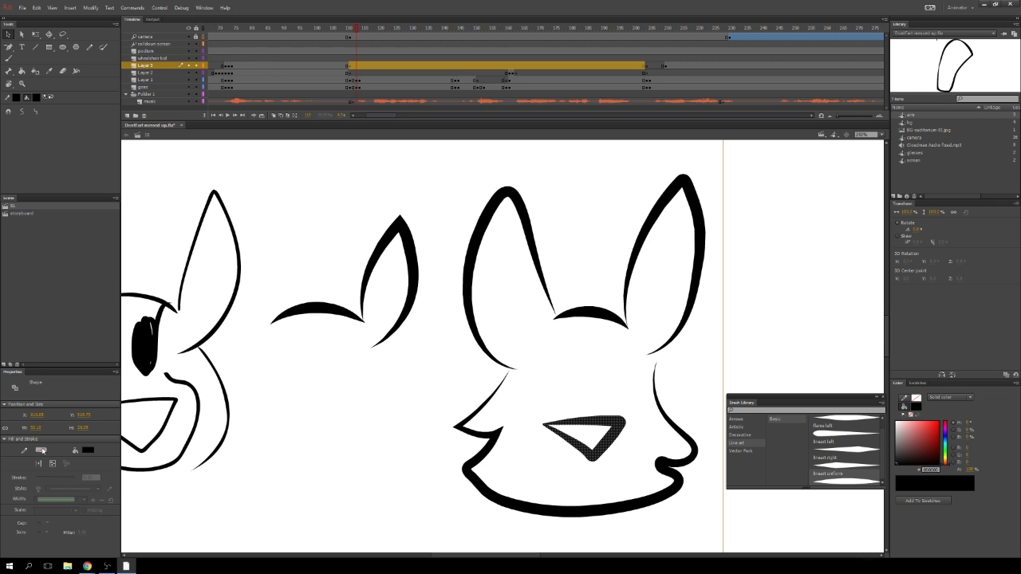
click(251, 393)
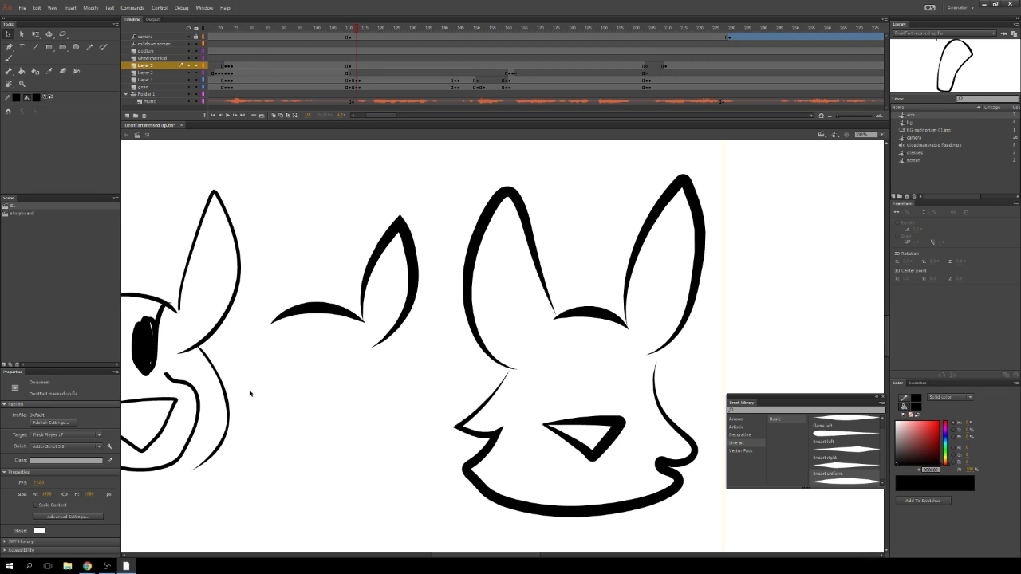
- Turn off Draw as fill for the Paint Brush and paint a second triangle above the first one
click(103, 48)
click(37, 521)
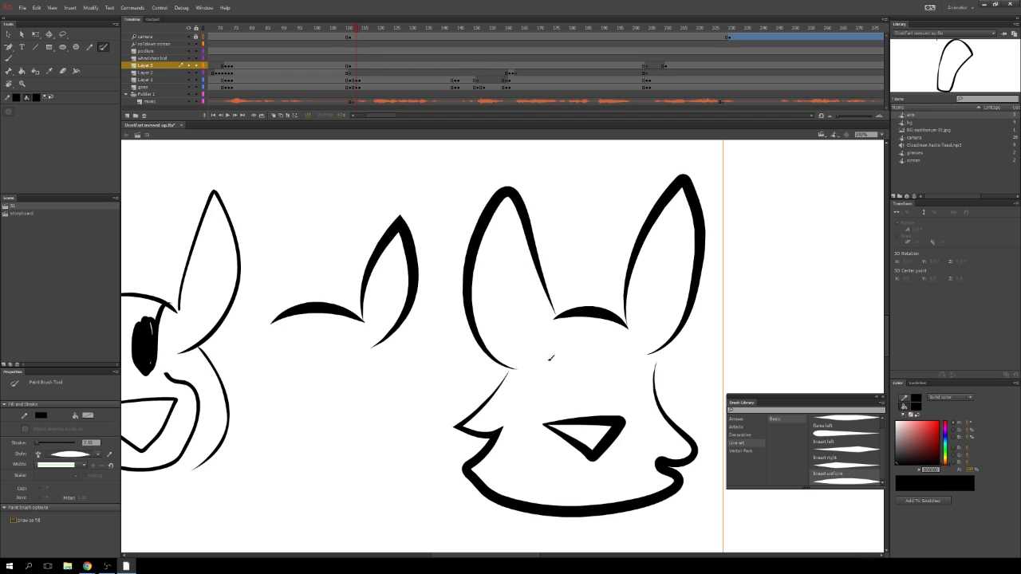
mouse_move(551, 358)
mouse_down()
mouse_move(632, 357)
mouse_move(587, 391)
mouse_move(542, 355)
mouse_up()
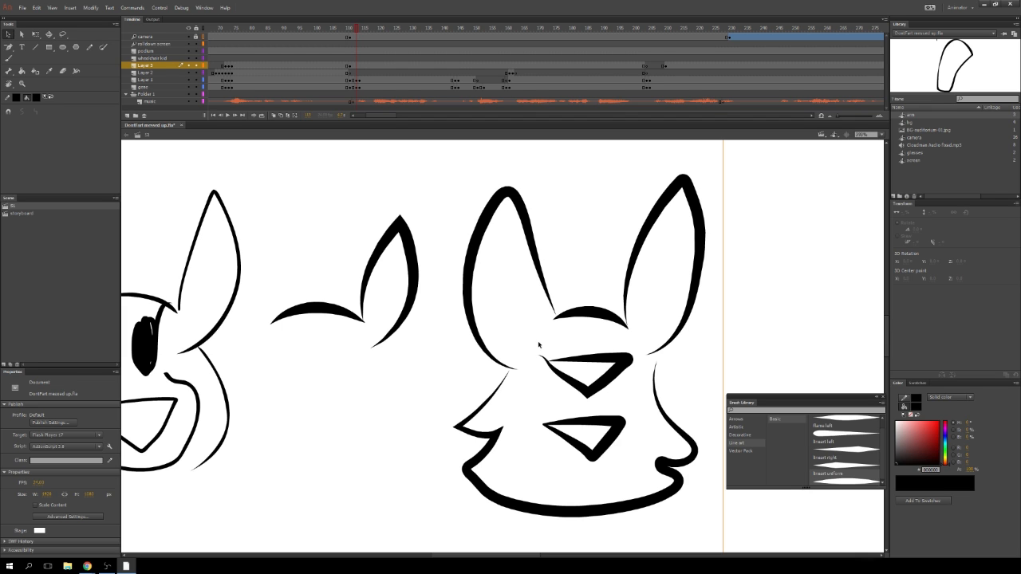
- Select the upper triangle and try several art brush styles on its stroke, including a rough textured one
drag(536, 338, 642, 408)
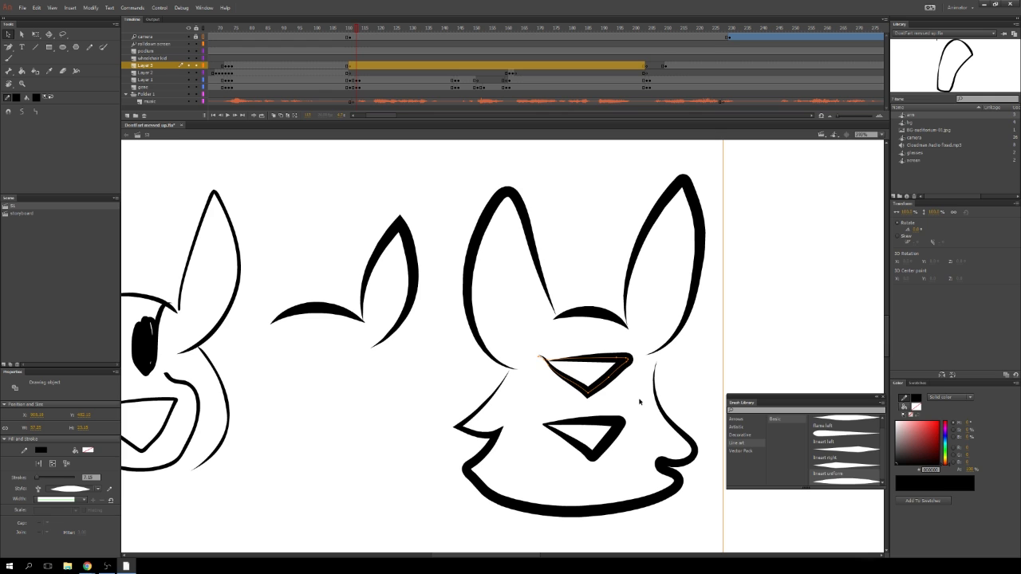
click(98, 488)
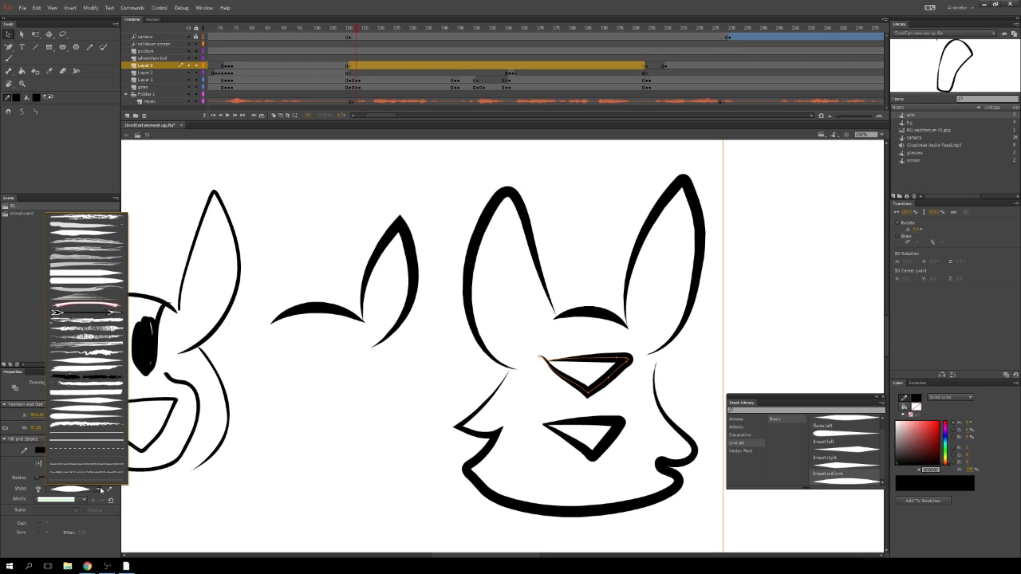
click(110, 363)
click(97, 489)
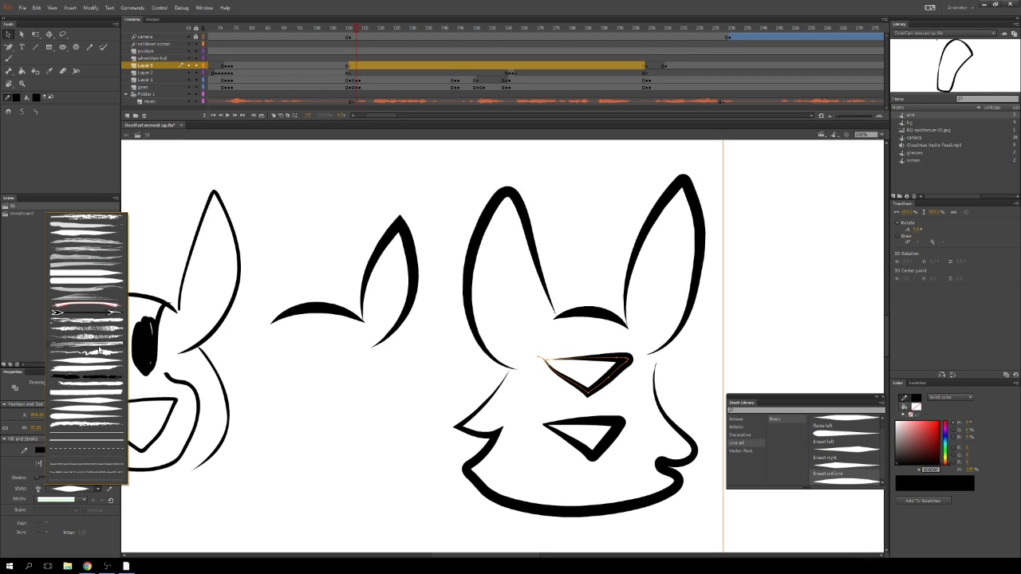
click(96, 434)
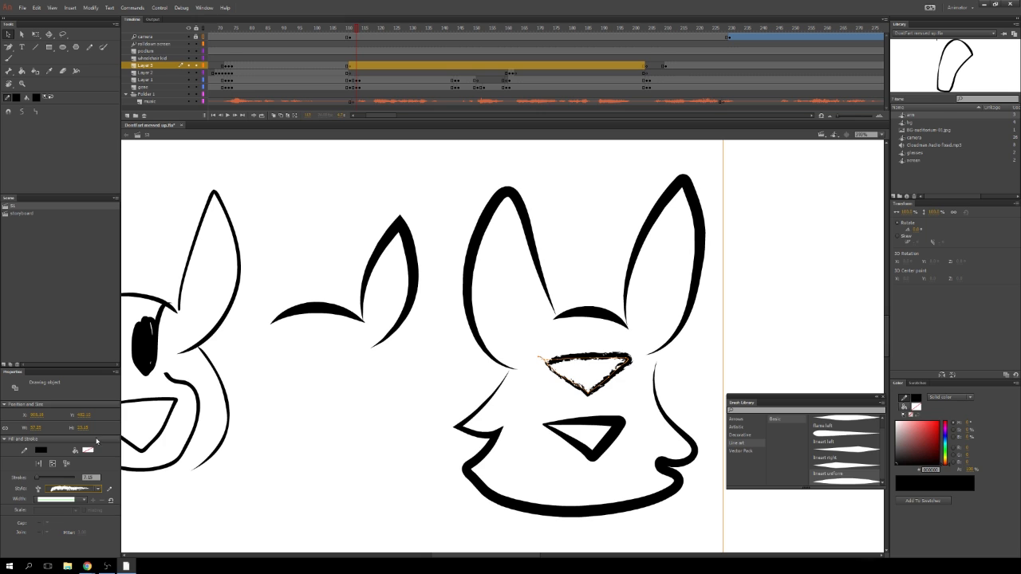
click(98, 490)
click(98, 490)
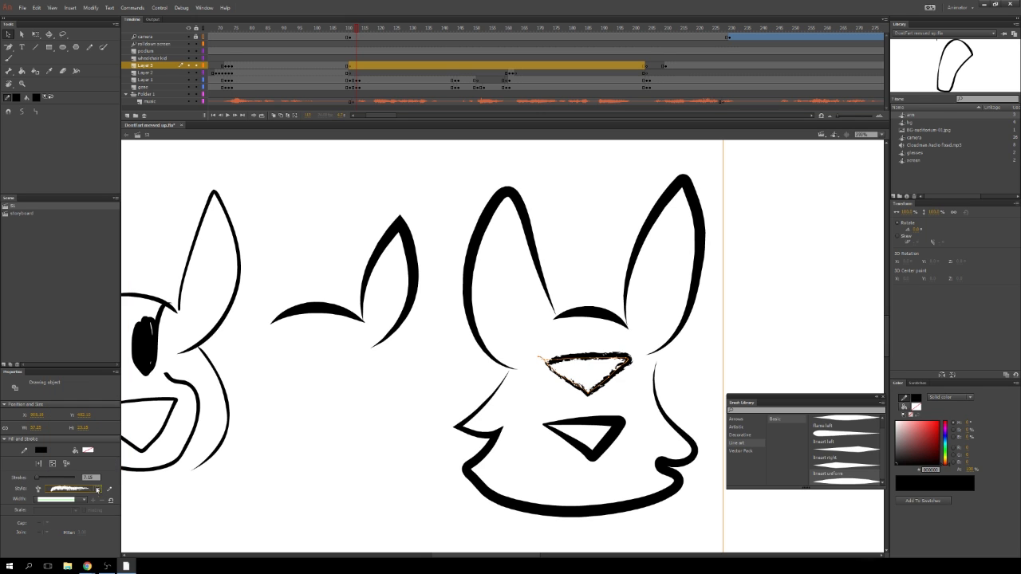
click(98, 490)
click(89, 272)
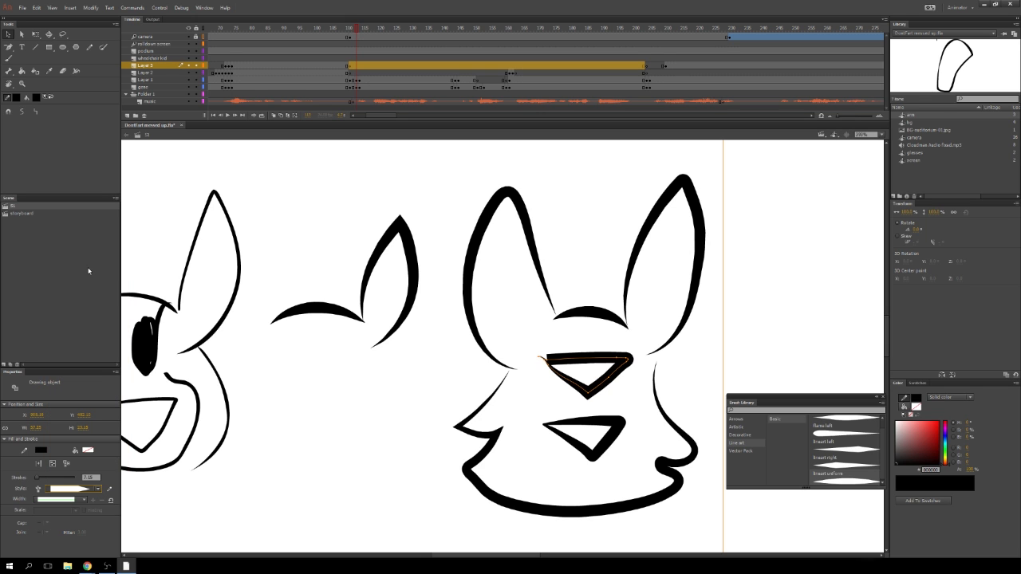
click(96, 489)
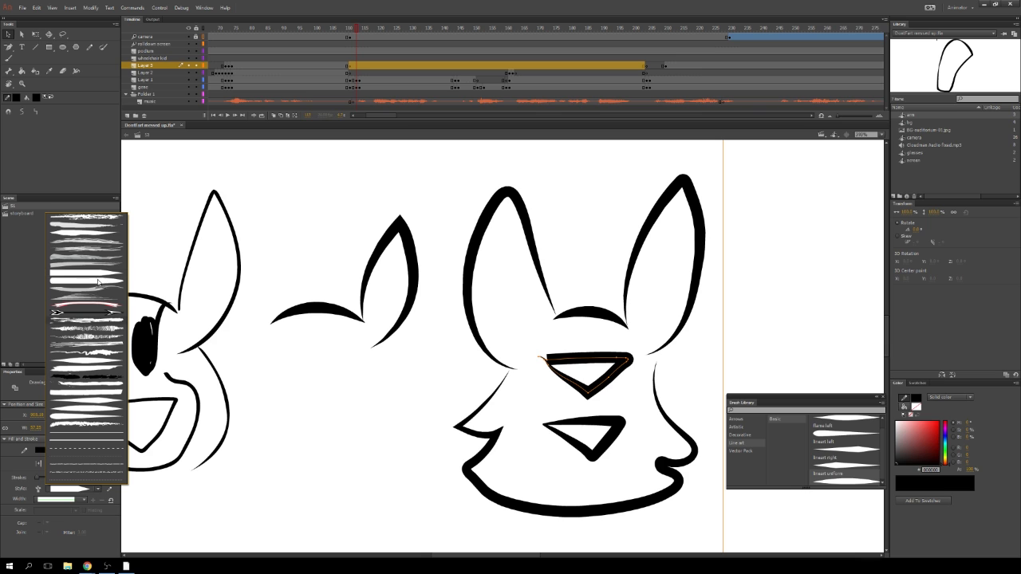
click(99, 241)
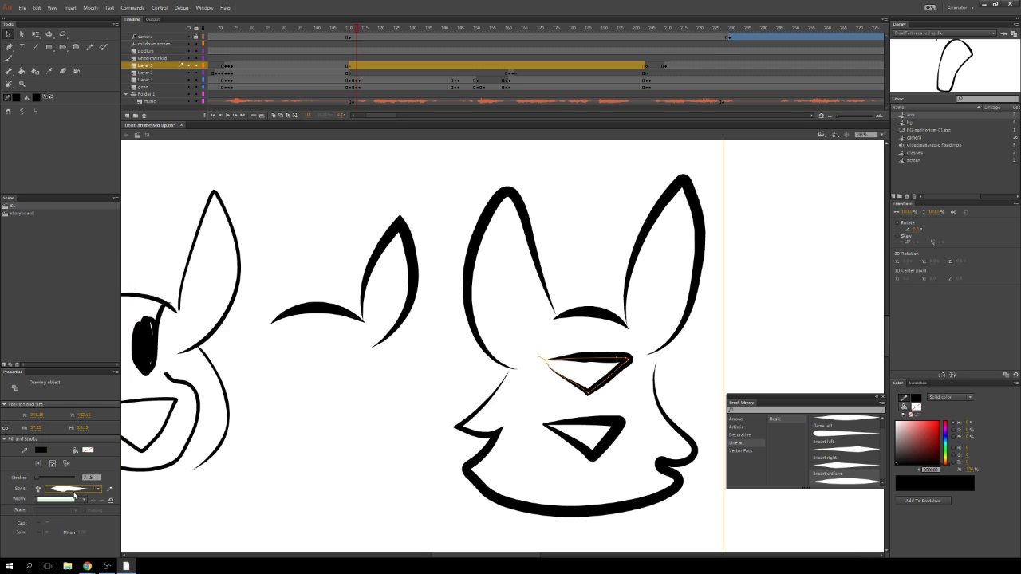
- Try different width profiles on the upper triangle's stroke and apply the flat profile with pointed ends
click(74, 496)
click(75, 456)
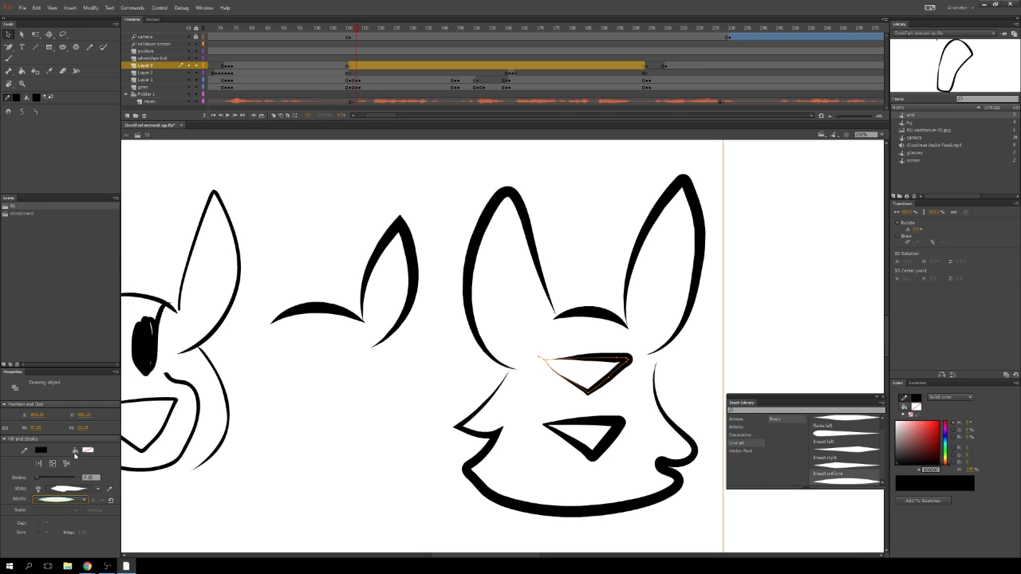
click(79, 503)
click(77, 466)
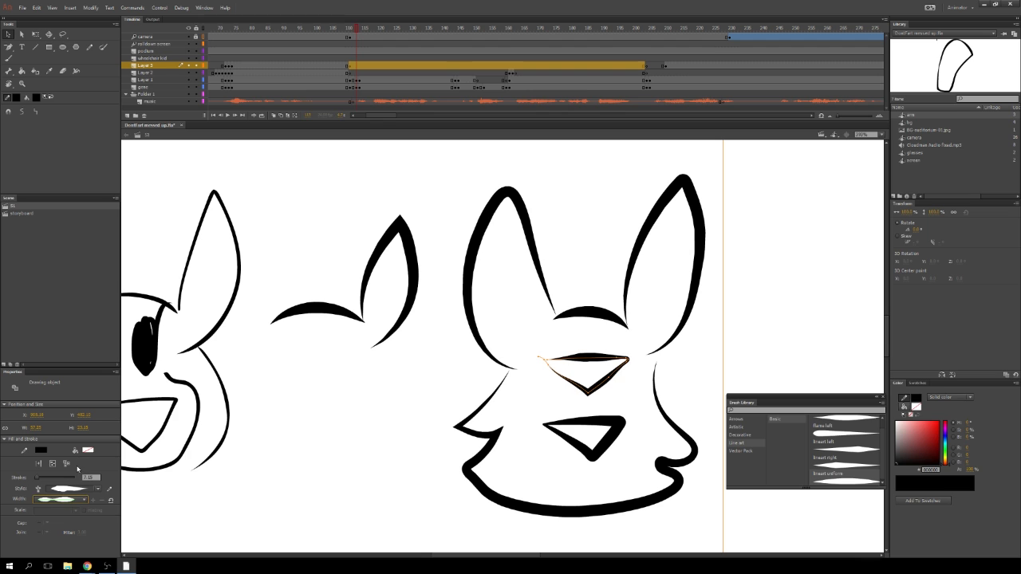
click(86, 500)
click(78, 469)
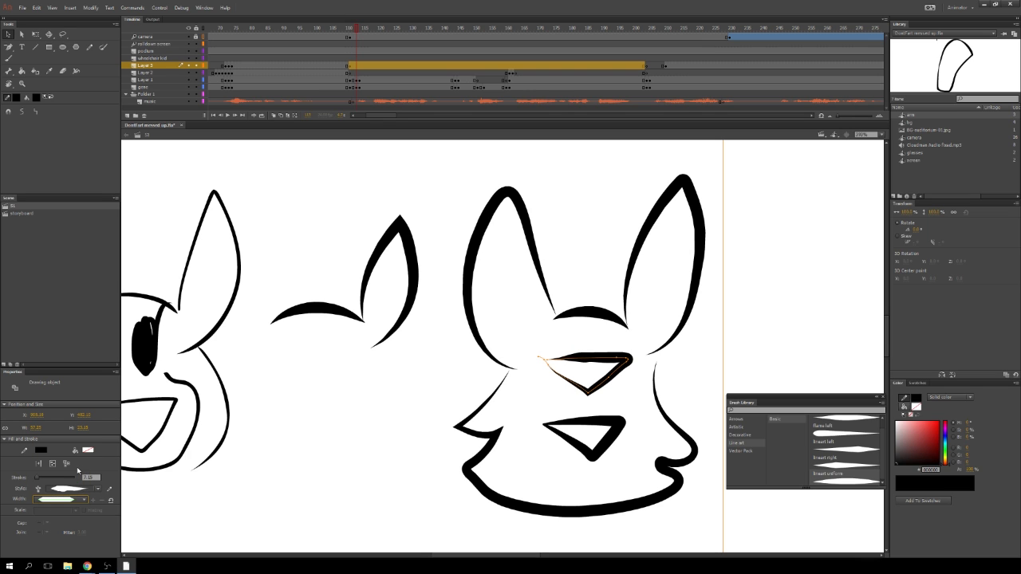
- Switch the upper triangle's stroke to the plain solid style and thicken it
click(99, 488)
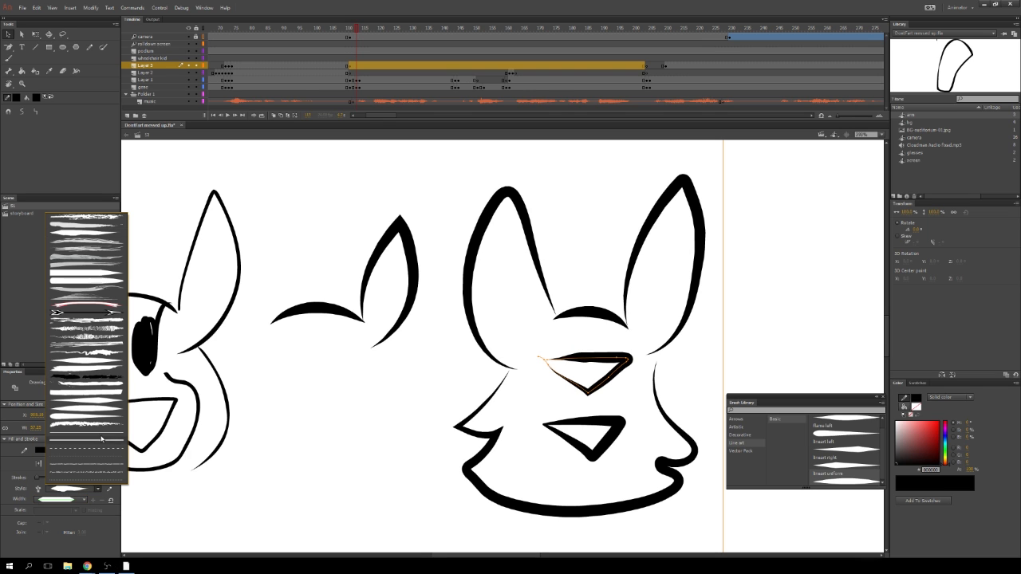
click(83, 233)
click(98, 489)
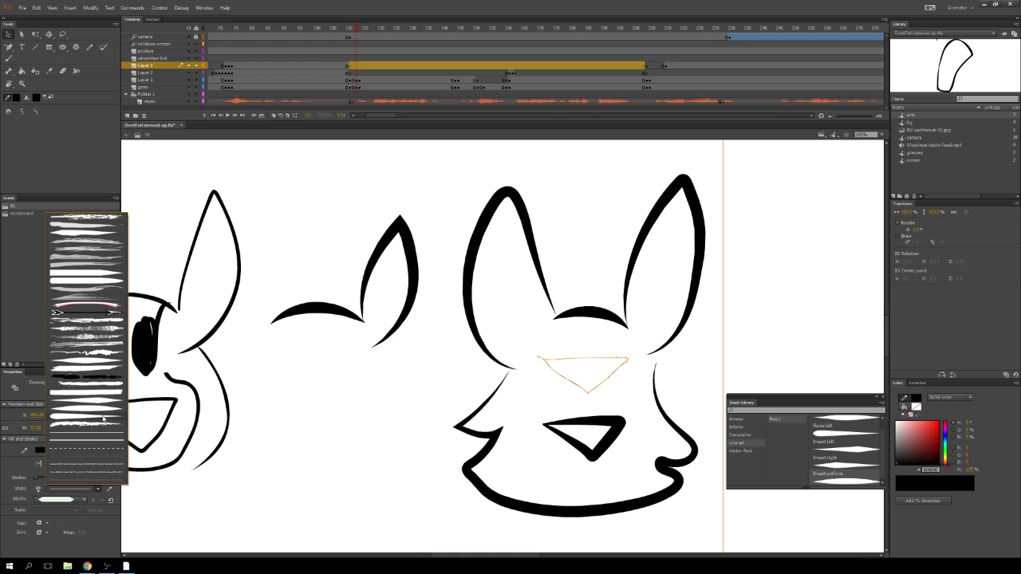
click(83, 456)
drag(48, 479, 36, 471)
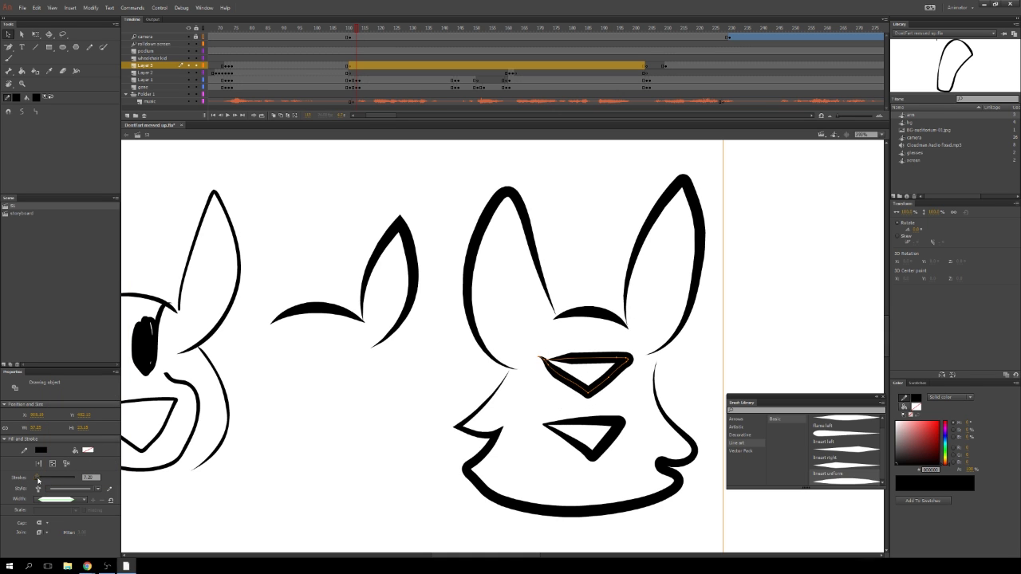
click(82, 499)
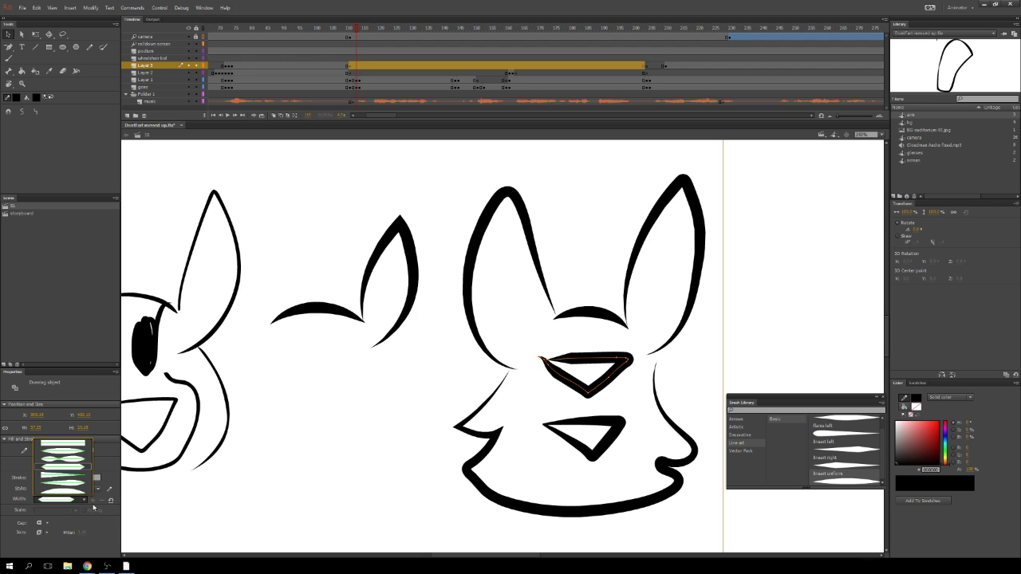
click(84, 497)
- Try to close the upper triangle's open corner with the Pen tool and delete the anchor point there
click(8, 46)
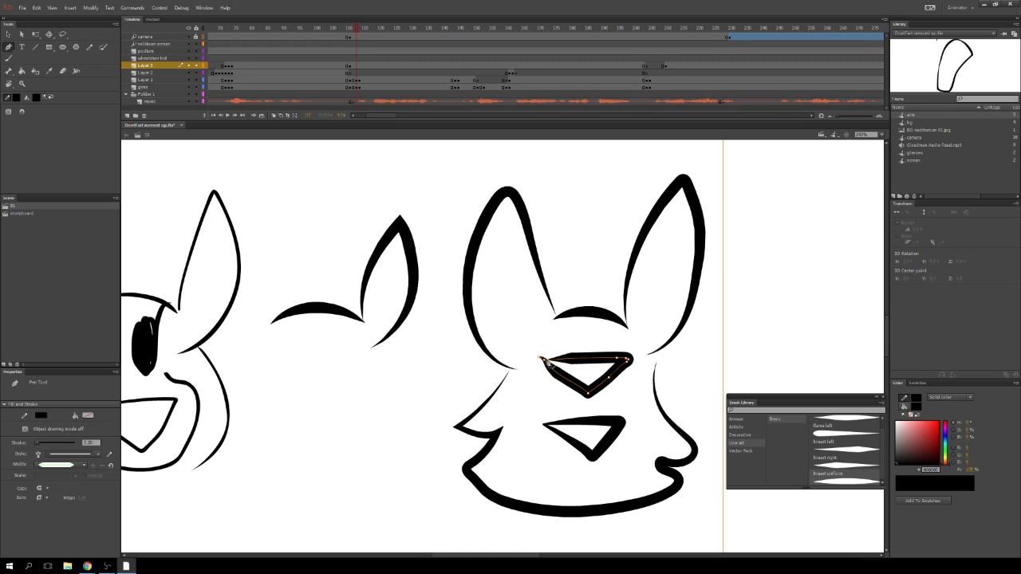
click(541, 361)
click(541, 361)
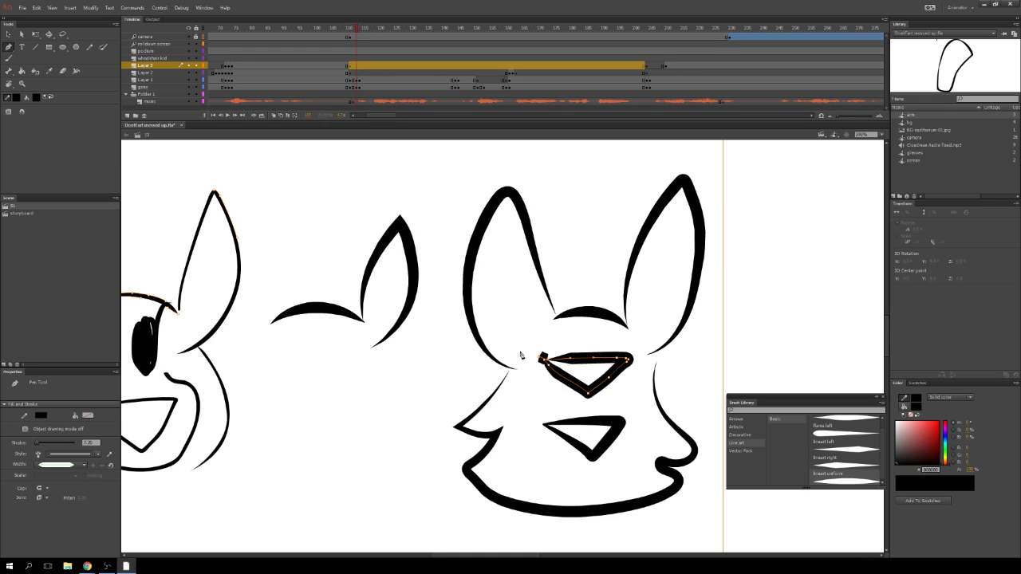
key(minus)
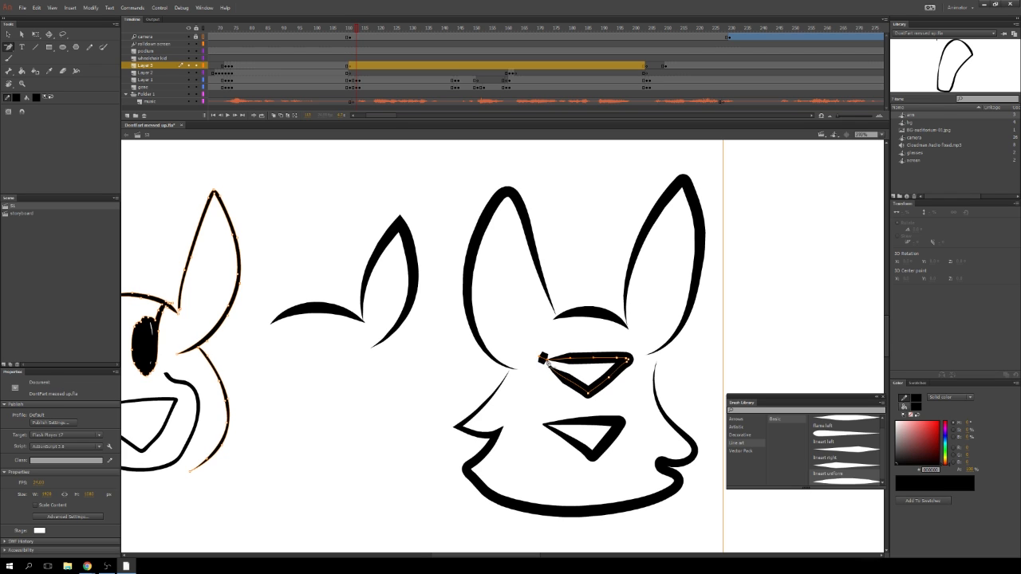
click(544, 359)
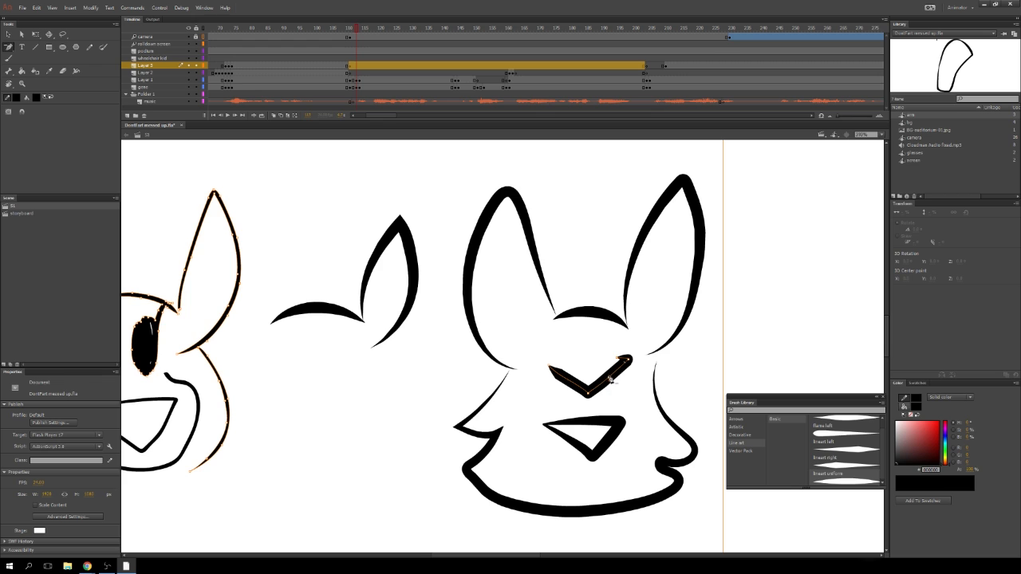
- Draw a small closed three-point triangle with the Pen tool beside the head's cheek
click(8, 46)
click(38, 46)
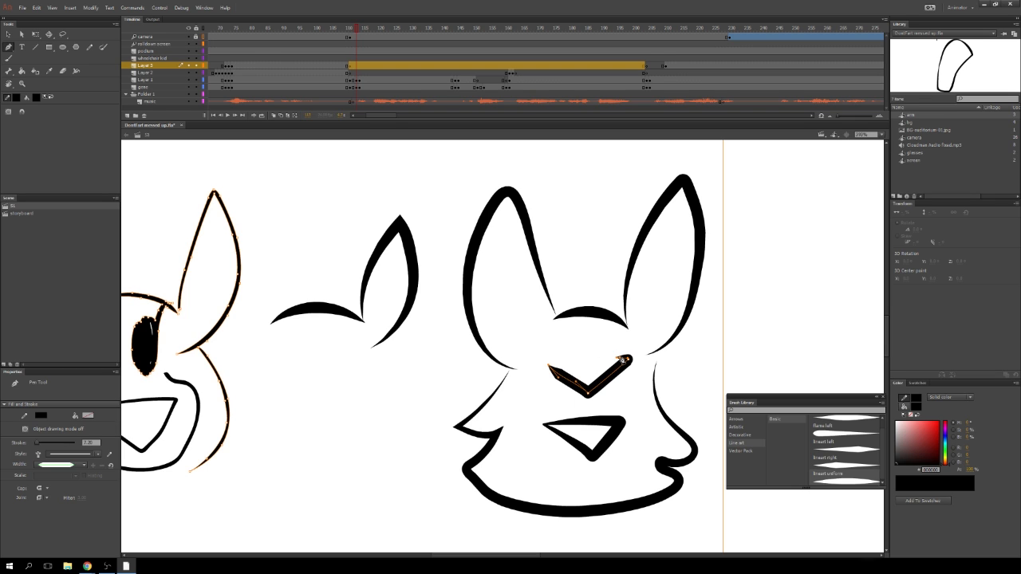
click(668, 391)
click(722, 377)
click(707, 413)
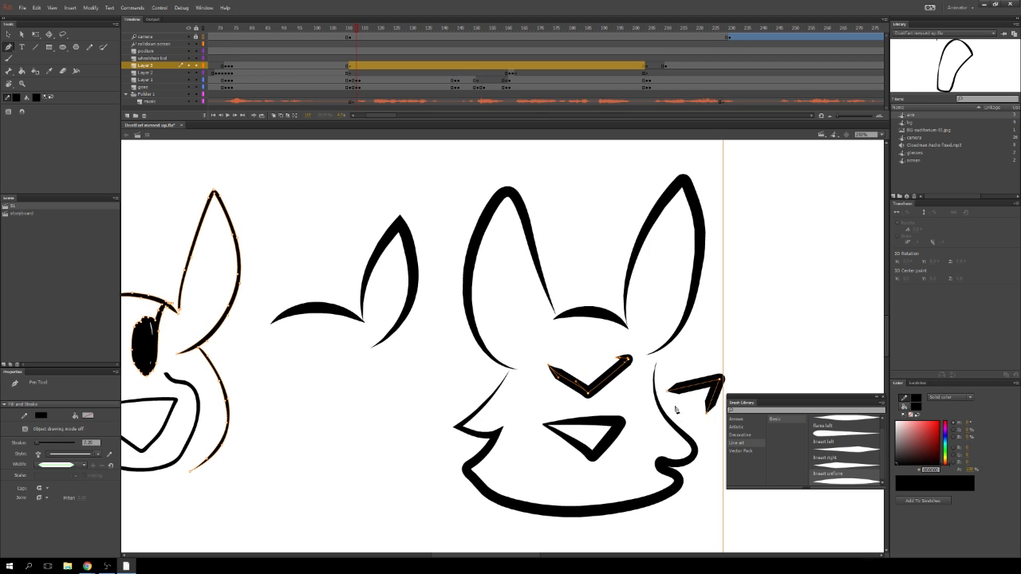
click(669, 392)
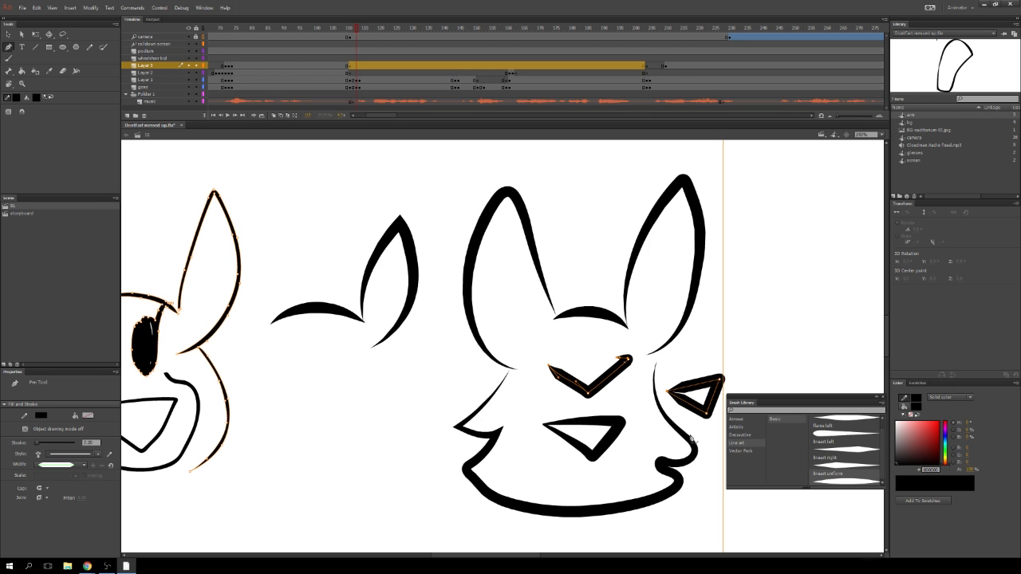
- Move the pen-drawn triangle to empty canvas beyond the head and delete the stray line fragments around it
key(v)
drag(441, 557, 486, 557)
mouse_move(439, 340)
mouse_down()
mouse_move(337, 429)
mouse_move(596, 396)
mouse_up()
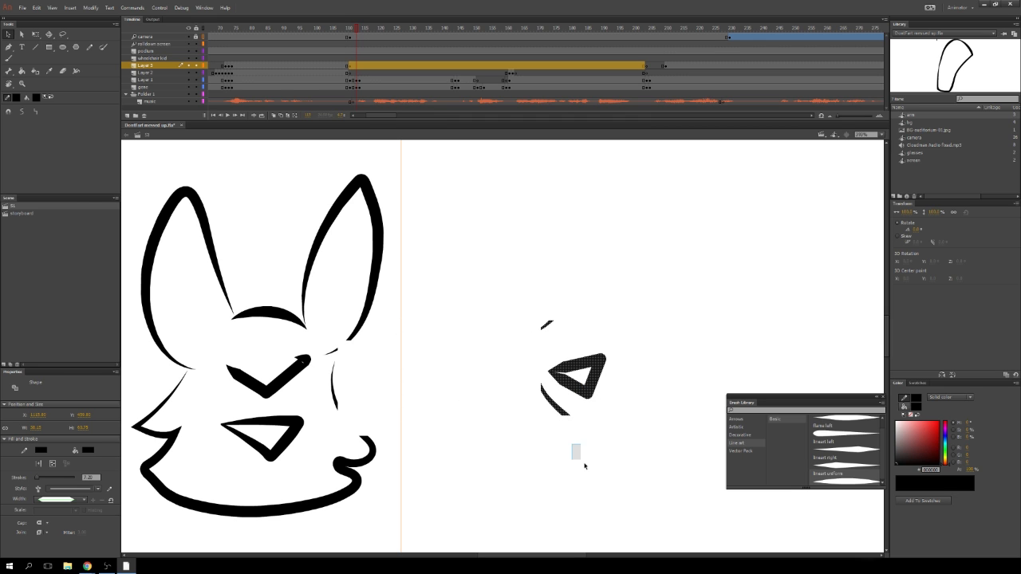
drag(585, 466, 585, 468)
click(562, 410)
key(Delete)
click(547, 326)
key(Delete)
- Try several tapered width profiles on the separate pen-drawn triangle's stroke and finish with the Uniform profile
drag(634, 323, 461, 485)
click(79, 500)
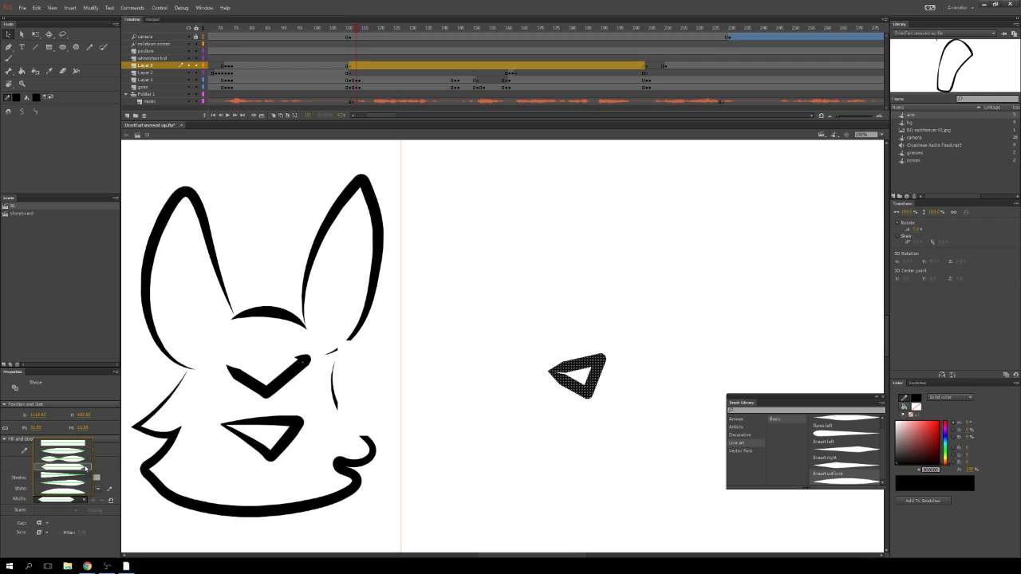
click(84, 467)
click(81, 499)
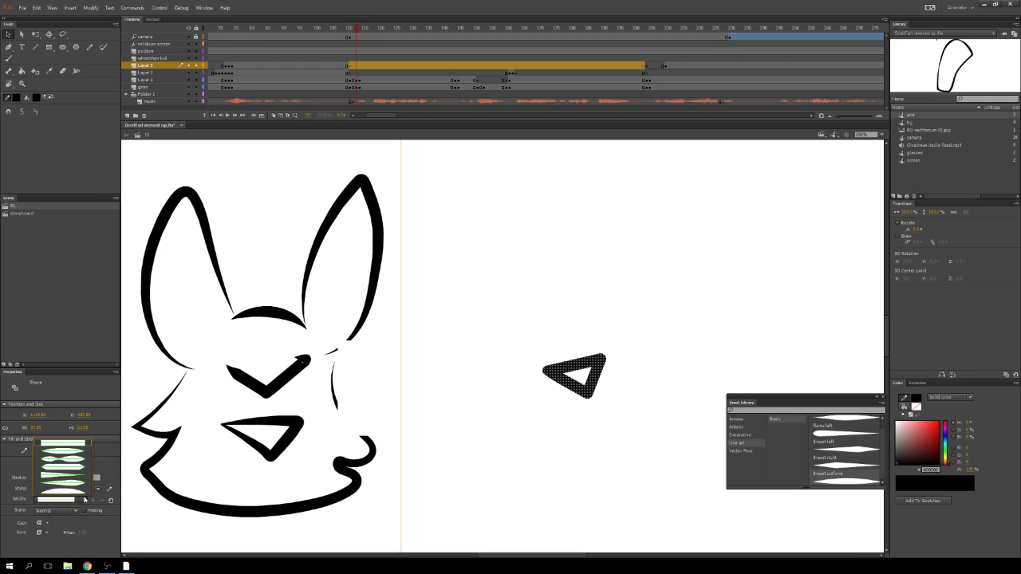
click(85, 459)
click(81, 497)
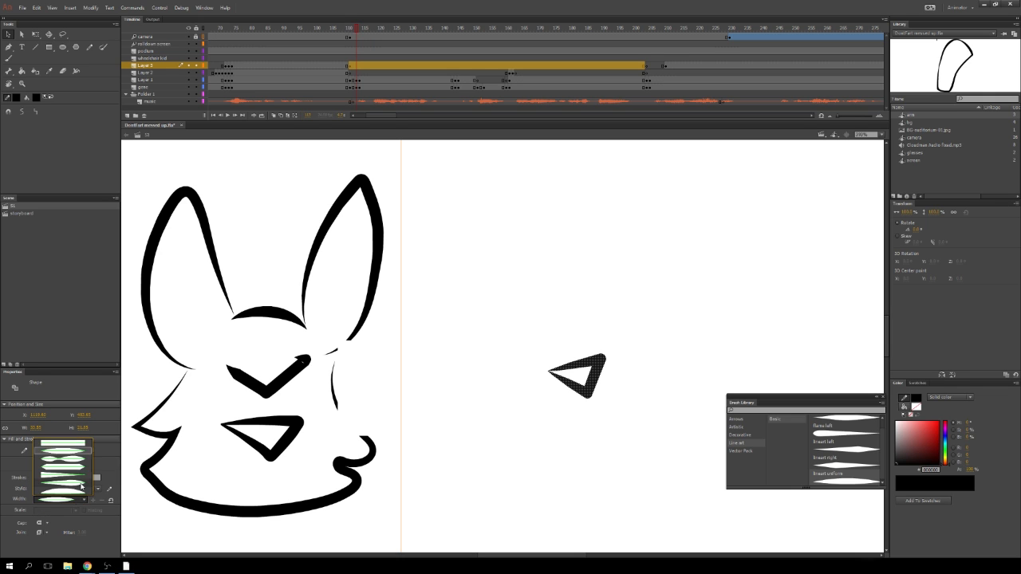
click(77, 460)
click(84, 500)
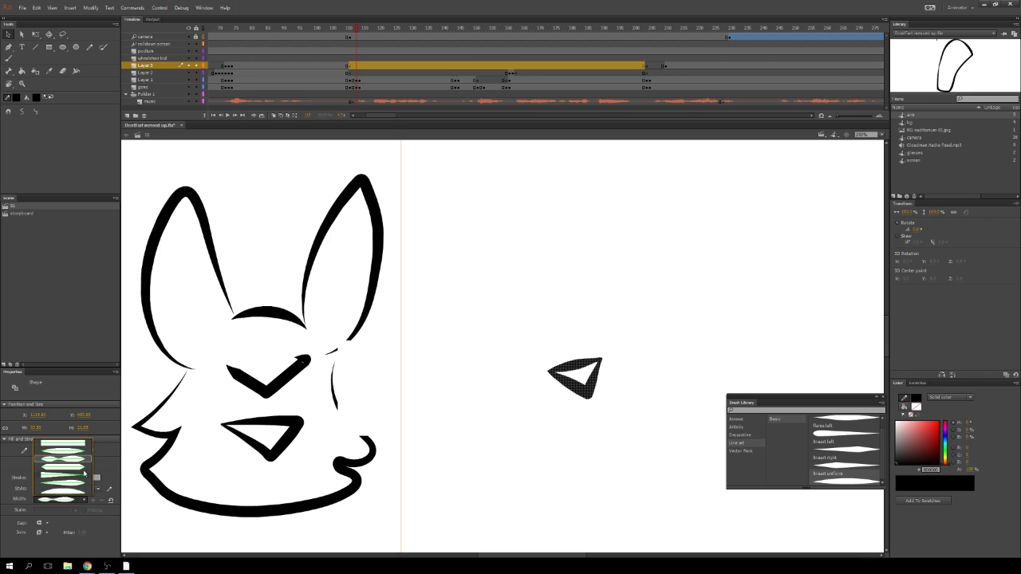
click(83, 452)
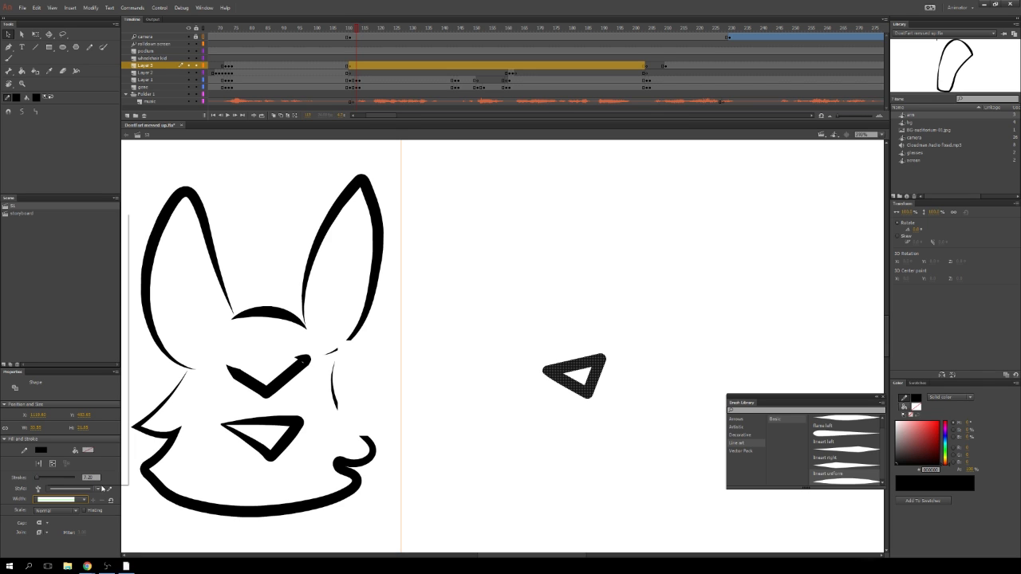
- Set the separate triangle's stroke join to Miter and check how its individual corners and segments are connected
click(95, 488)
click(95, 496)
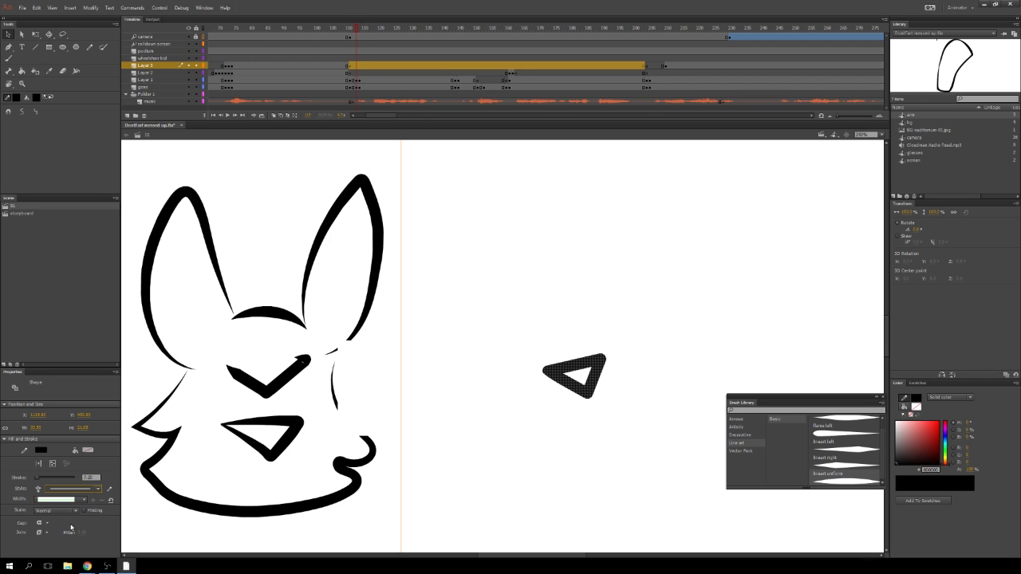
click(39, 532)
click(48, 508)
click(82, 533)
click(434, 423)
click(560, 382)
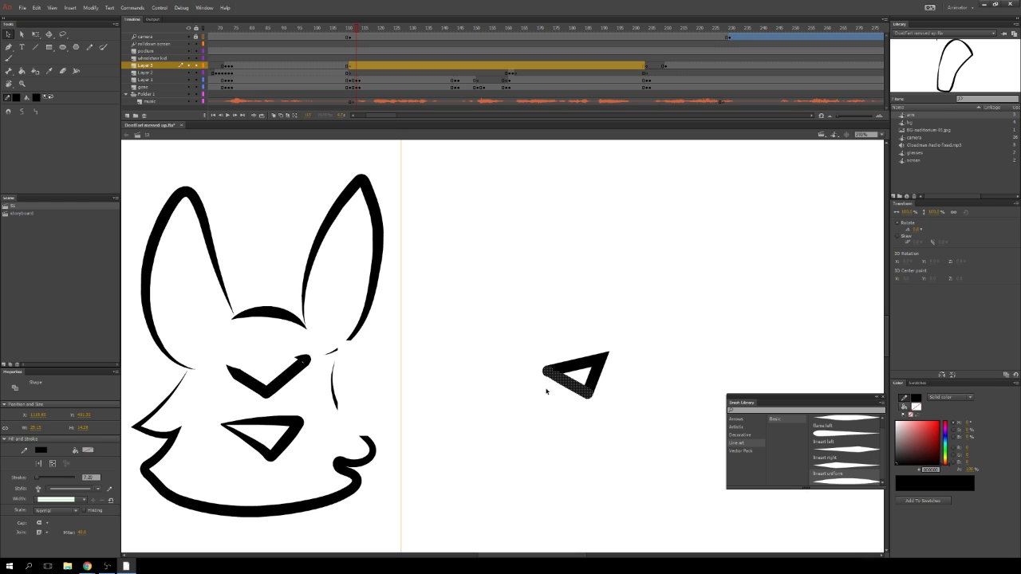
click(546, 391)
- Close the separate triangle's blunt left corner with the Pen tool so the path joins there
click(11, 48)
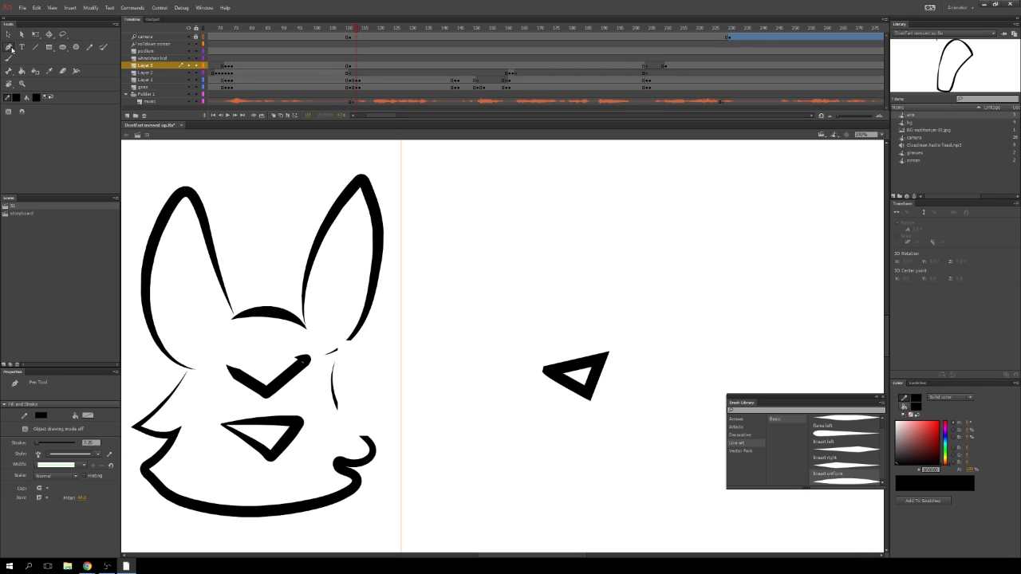
click(548, 373)
drag(544, 371, 535, 370)
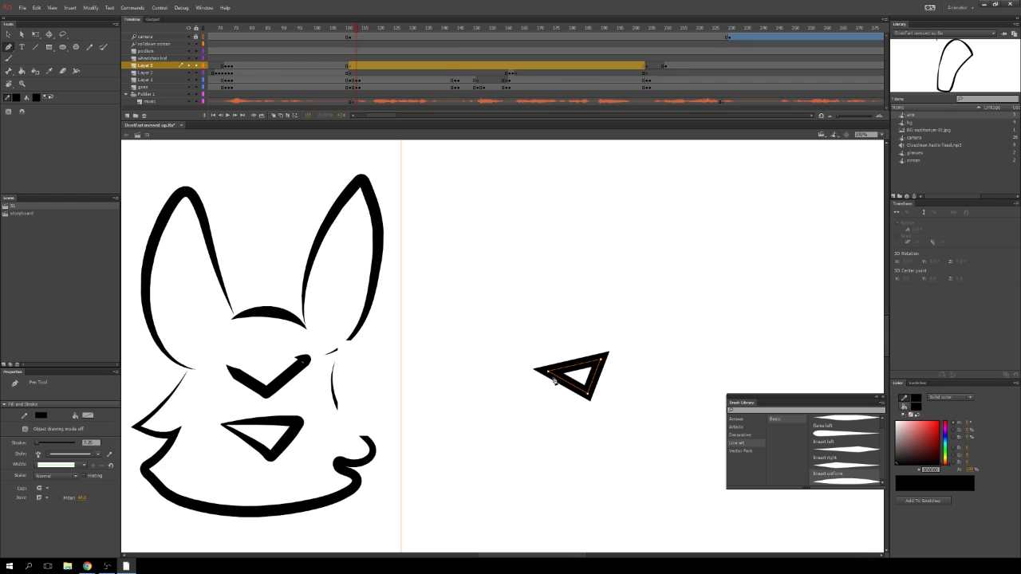
- Try the Round and Bevel joins on the whole separate triangle and return to Miter
key(v)
drag(657, 321, 533, 402)
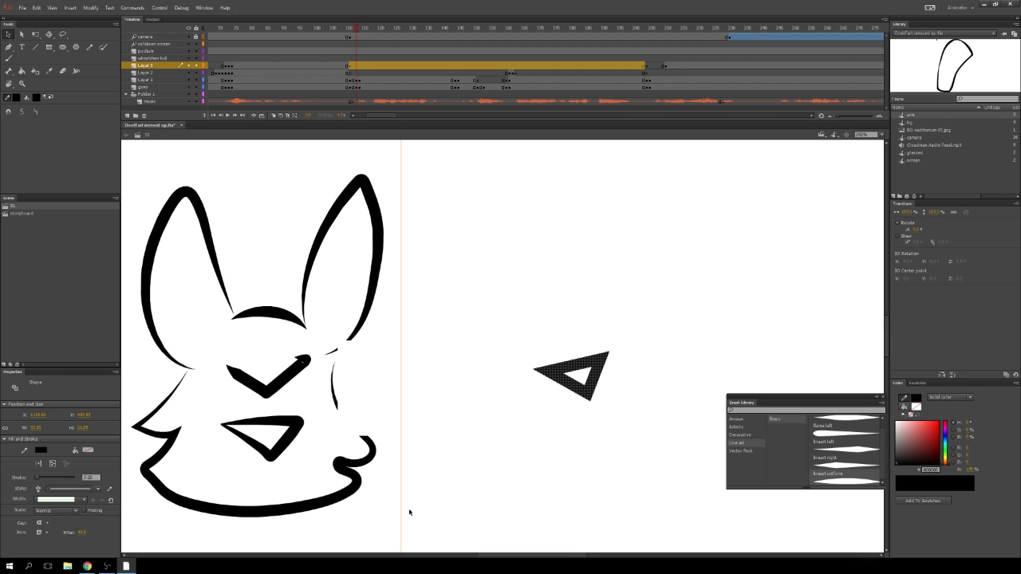
click(43, 532)
click(54, 520)
click(46, 533)
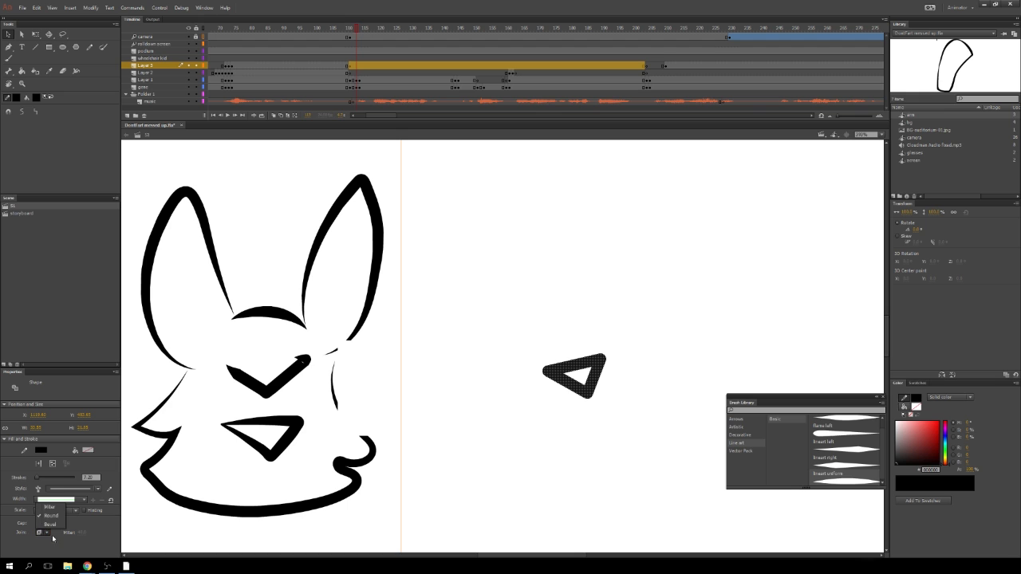
click(54, 526)
click(45, 532)
click(51, 512)
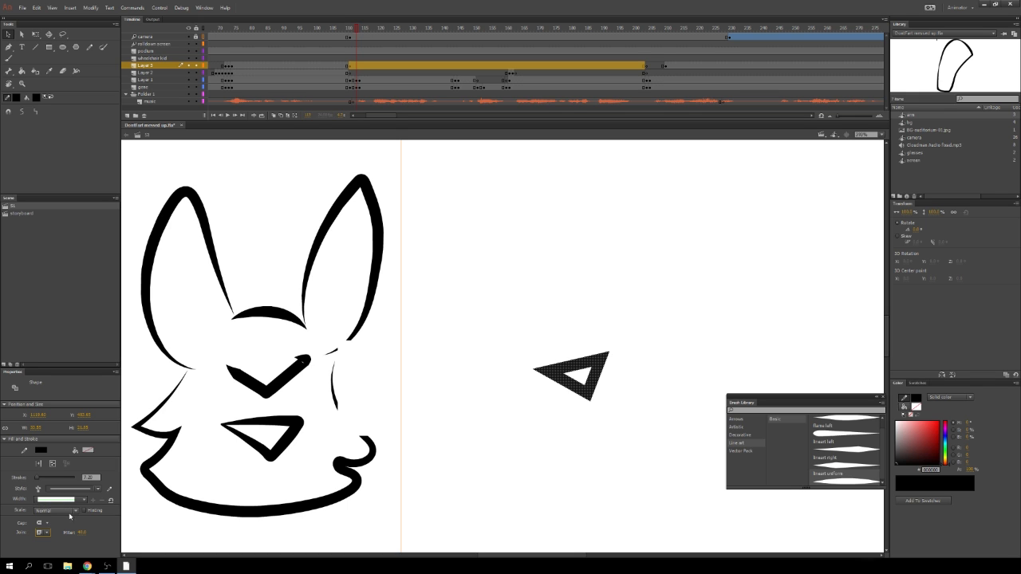
- Compare the cap options on the separate triangle's stroke, including None, and finish with Square
click(42, 522)
click(59, 541)
click(46, 533)
click(48, 537)
click(48, 523)
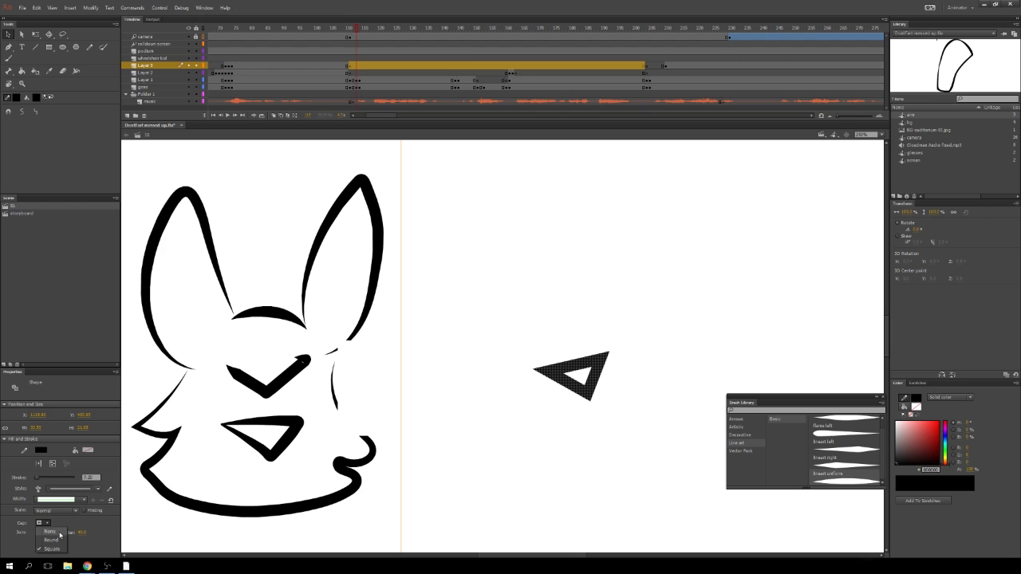
click(58, 535)
click(47, 524)
click(53, 533)
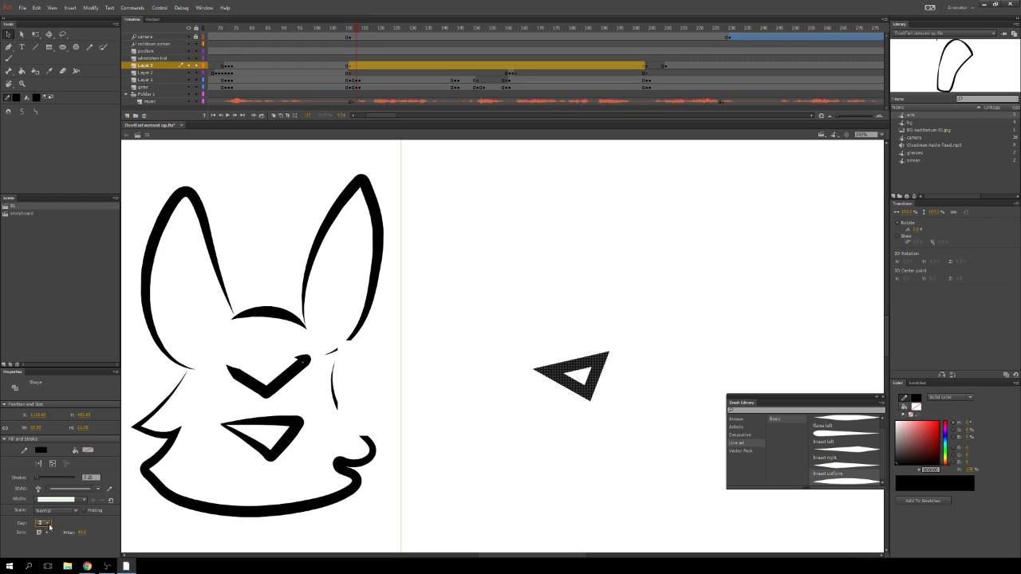
click(48, 524)
click(58, 550)
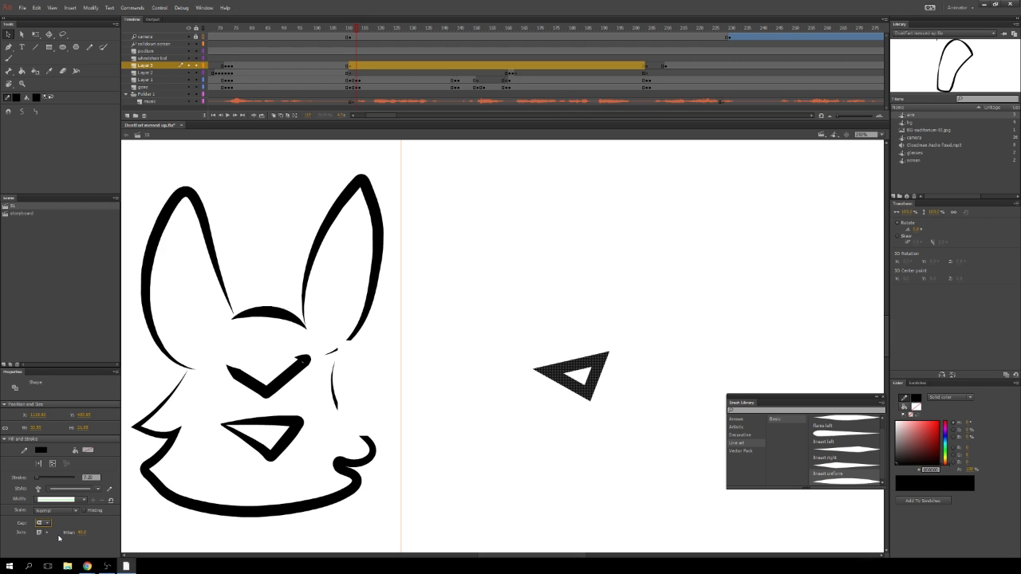
- Try patterned line styles and a textured brush on the separate triangle's stroke and finish with the rough black ink-like brush style
click(99, 488)
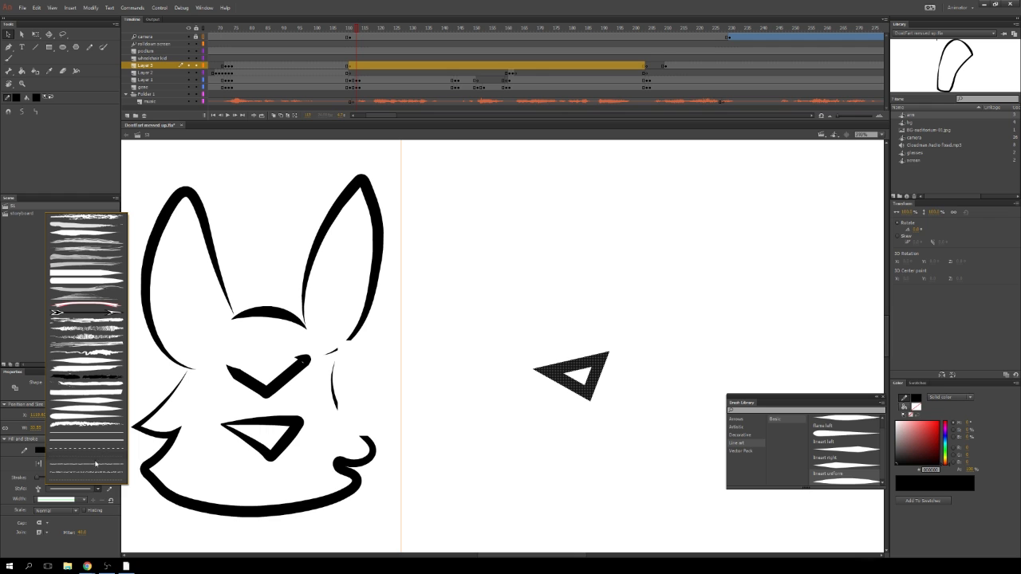
click(95, 463)
click(99, 489)
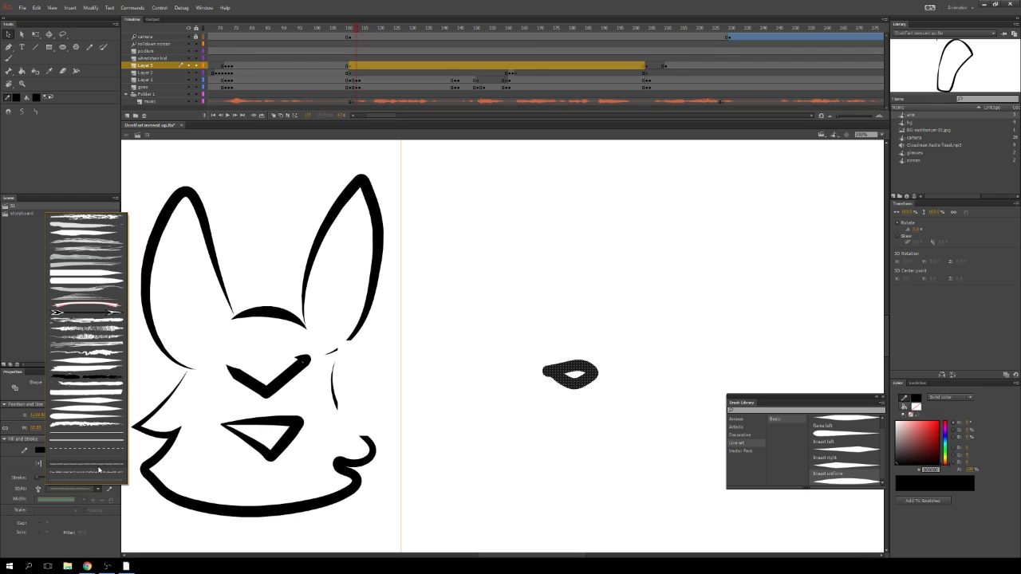
click(99, 462)
click(97, 489)
click(93, 432)
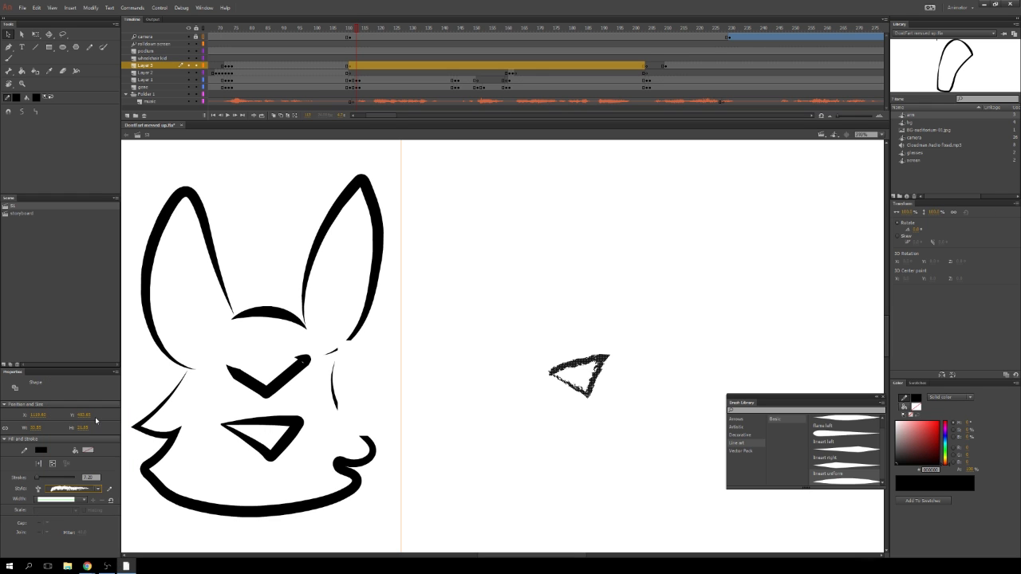
click(97, 490)
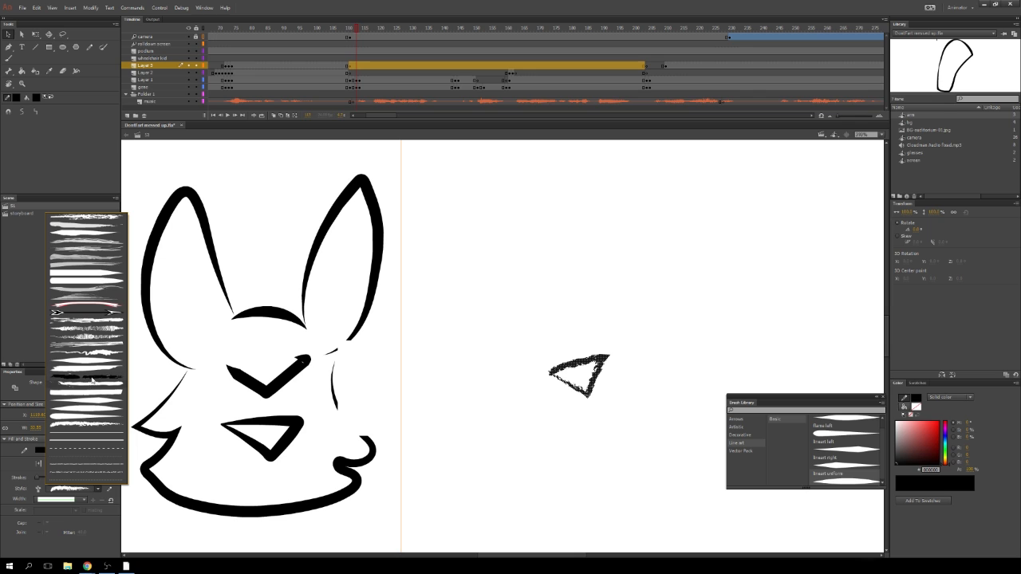
click(110, 381)
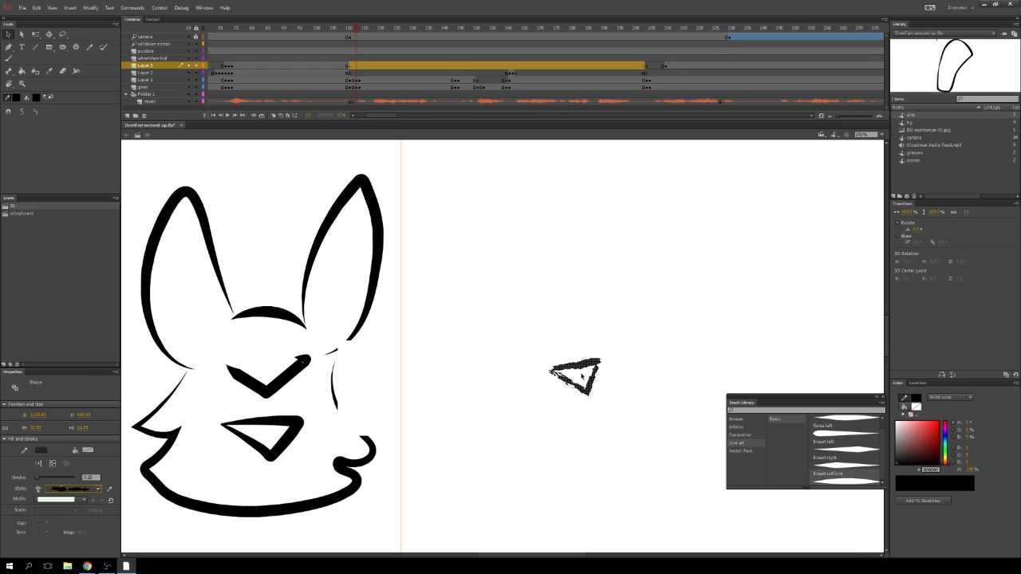
drag(622, 336, 440, 466)
key(alt+Tab)
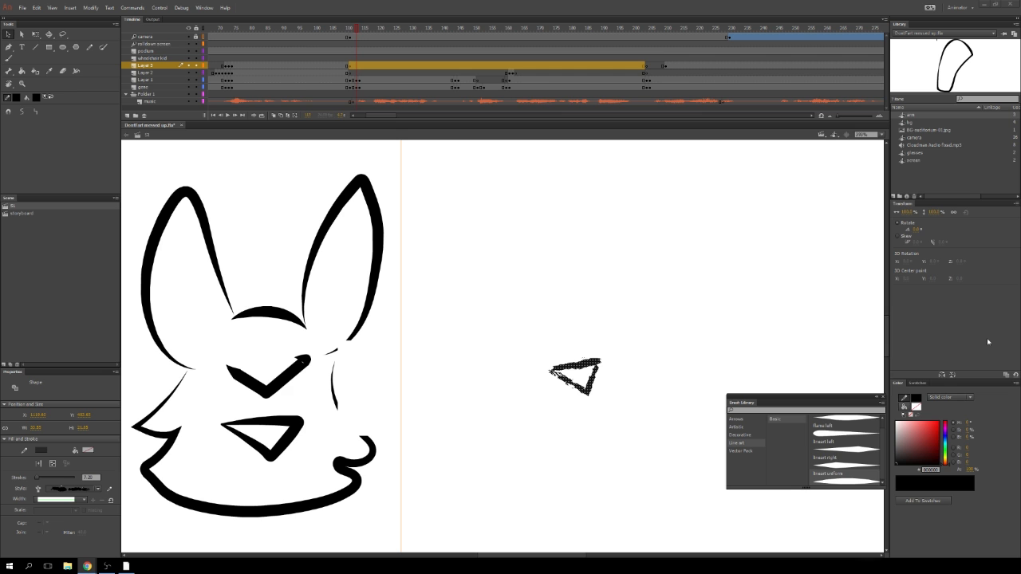
- Return to the podium character's keyframe and show the anchor points of its filled head outline
drag(356, 29, 350, 32)
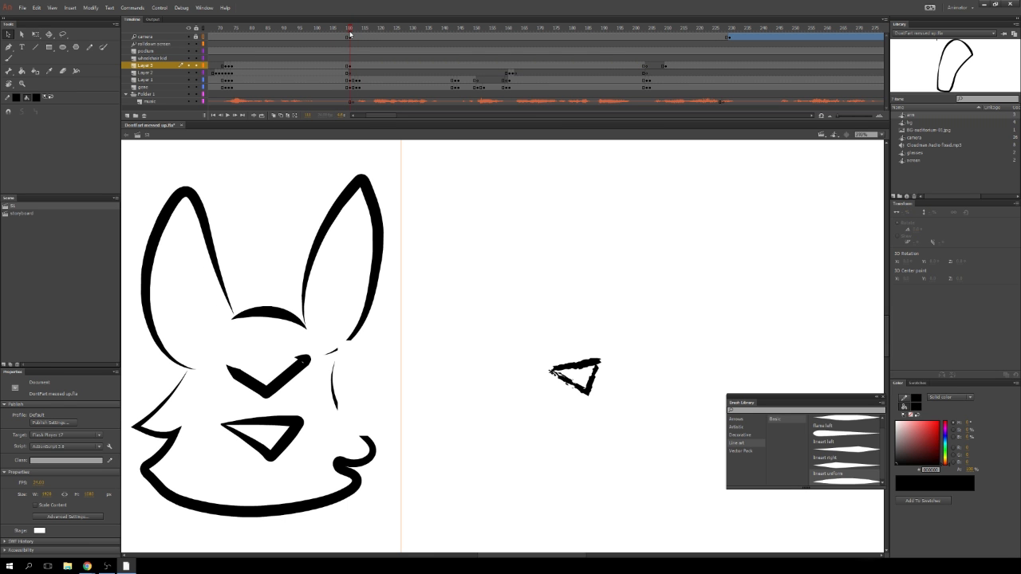
drag(581, 560, 447, 553)
double_click(568, 404)
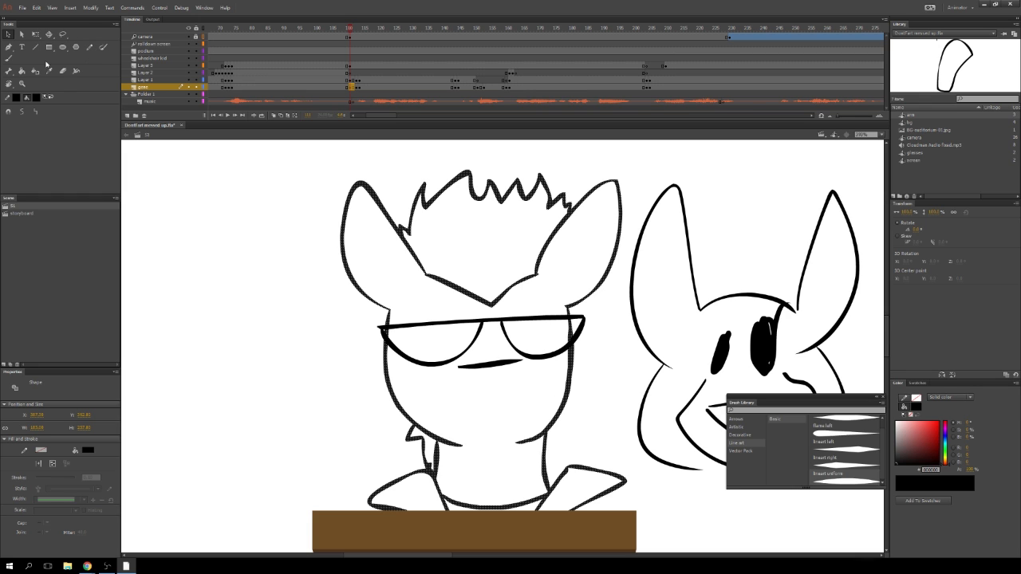
click(9, 48)
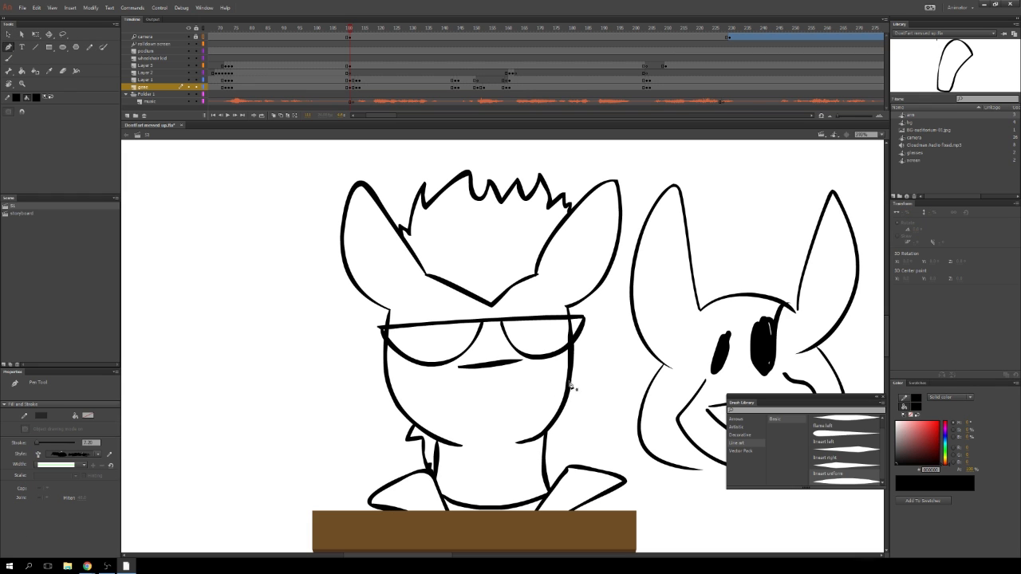
key(v)
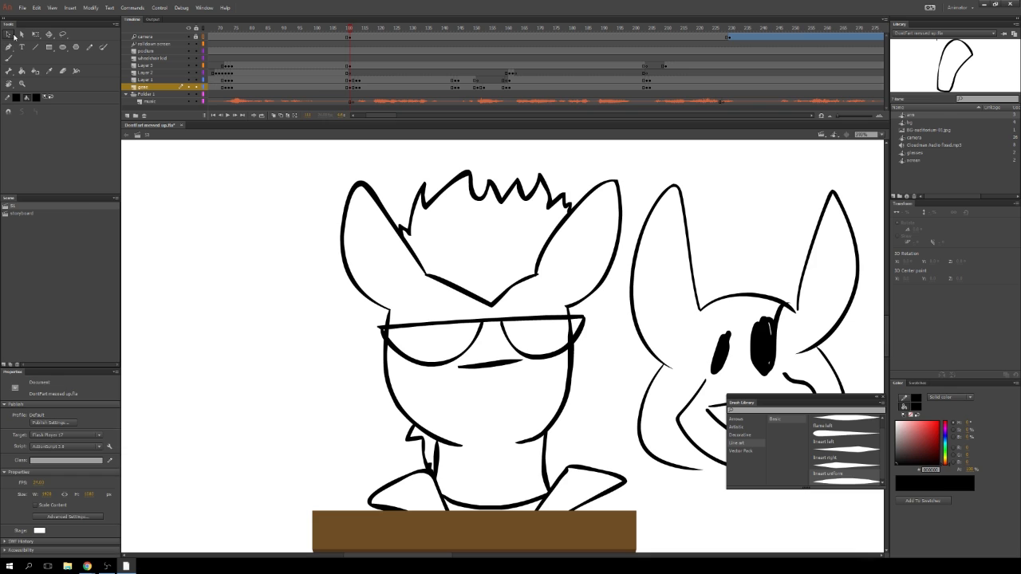
click(568, 394)
key(p)
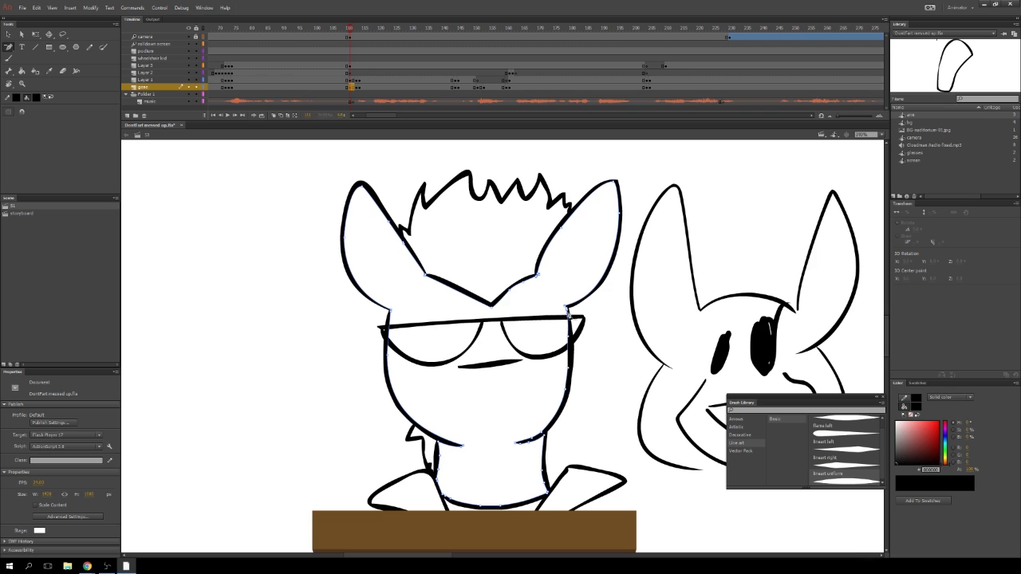
- Try deleting and converting anchor points along the right side of the podium character's face, and undo the edits
click(568, 311)
click(568, 311)
click(568, 336)
click(566, 389)
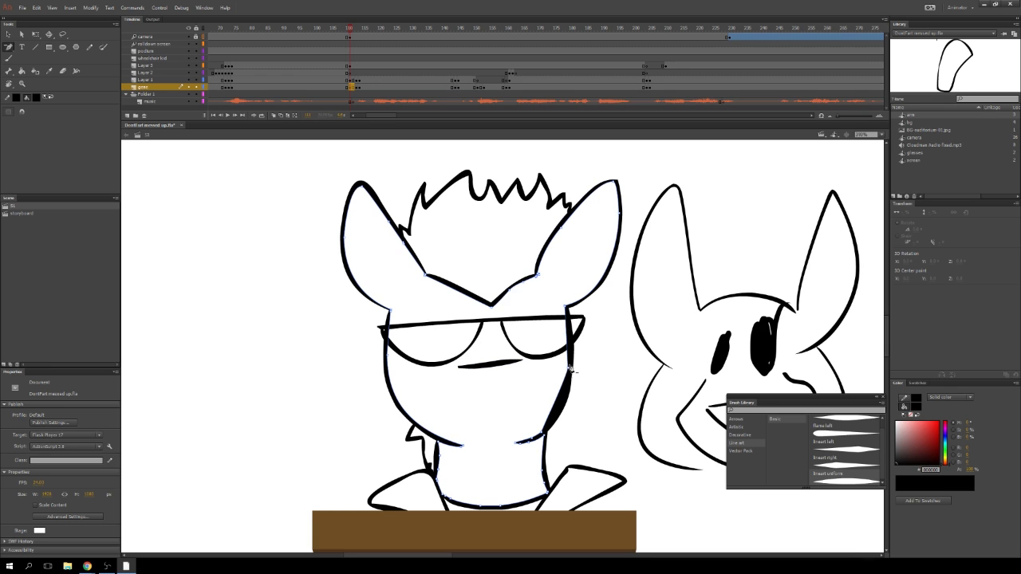
click(14, 47)
click(56, 64)
click(569, 369)
key(ctrl+z)
key(ctrl+z)
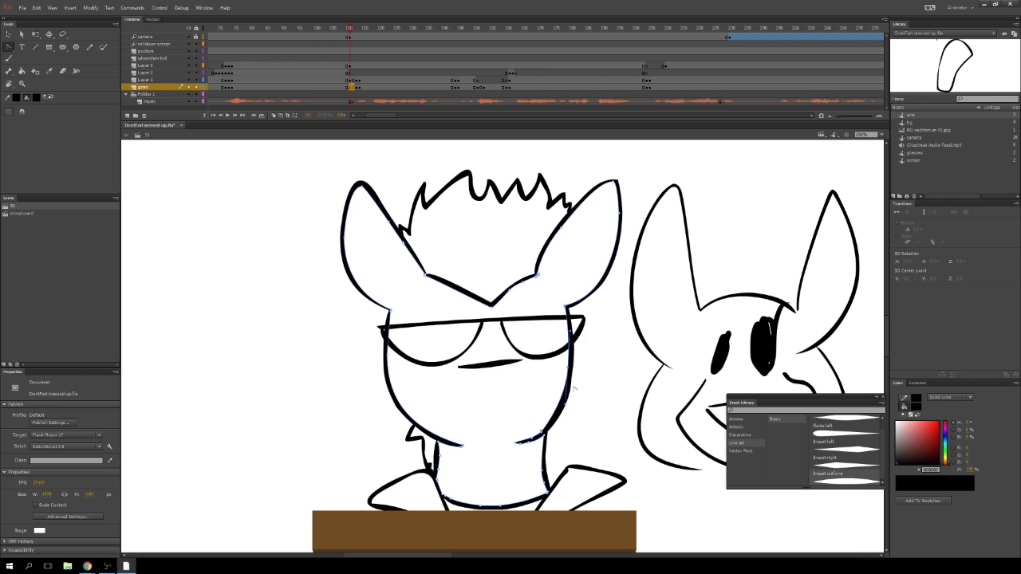
- Examine the podium character's filled outline, compare it with the other heads on the stage, and move the playhead forward a few frames
key(v)
key(ctrl+a)
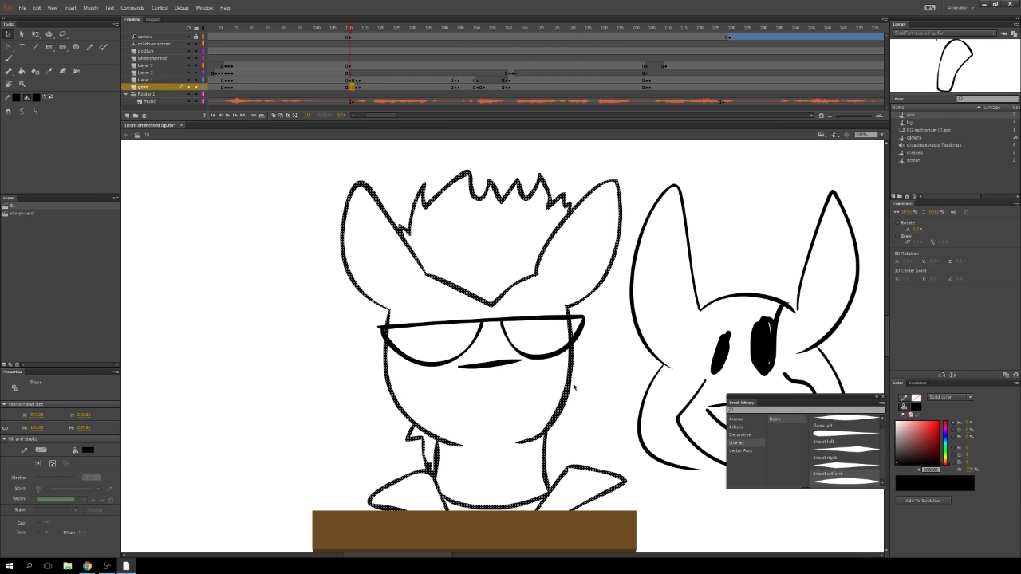
click(586, 396)
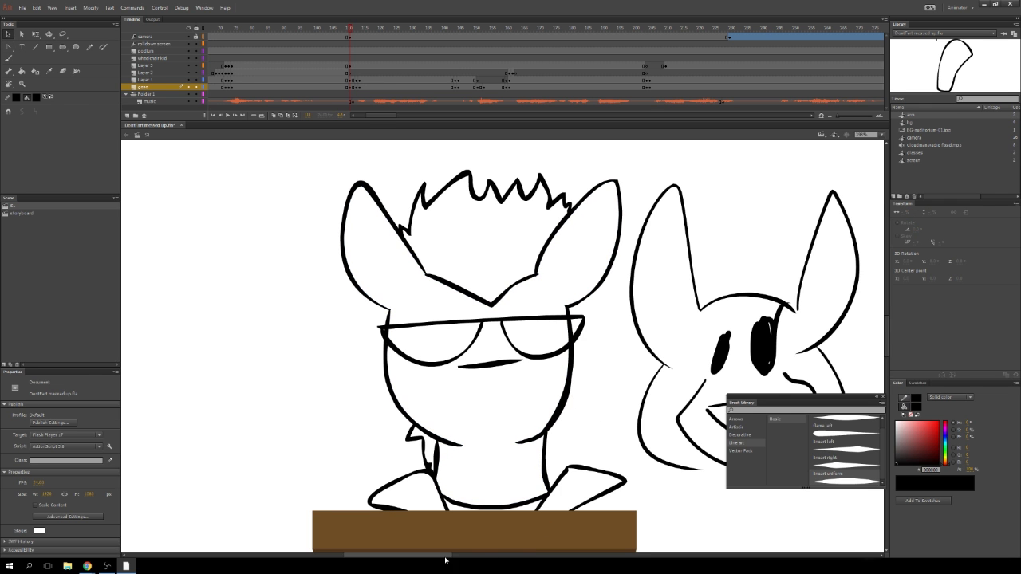
drag(445, 557, 503, 558)
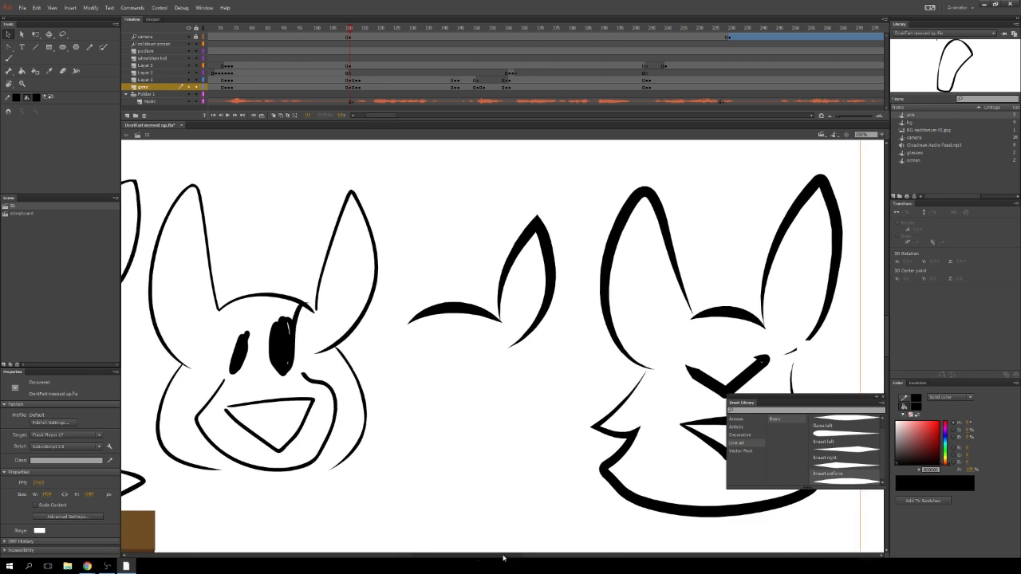
key(z)
alt+click(556, 440)
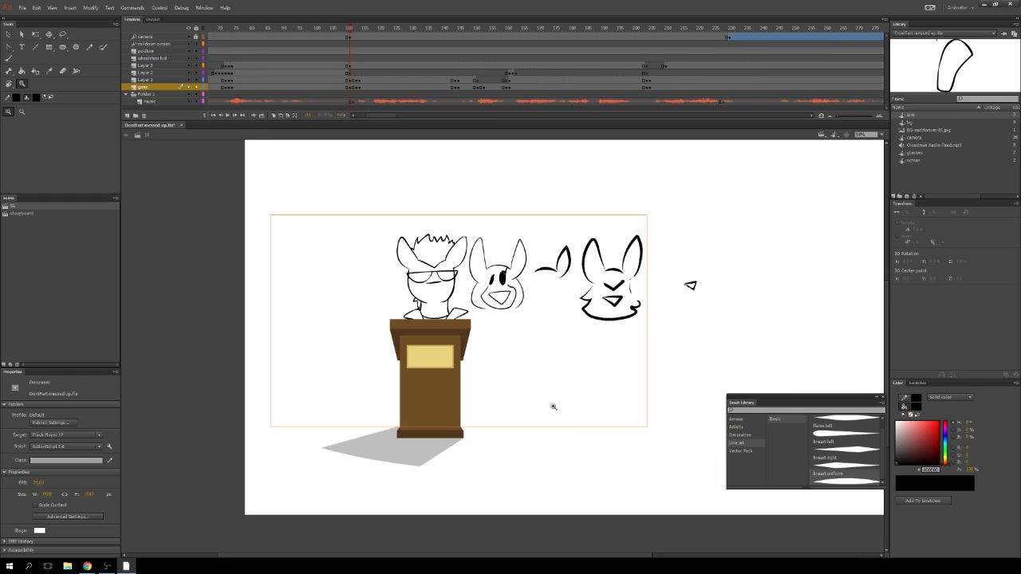
mouse_move(350, 27)
mouse_down()
mouse_move(341, 28)
mouse_move(353, 29)
mouse_up()
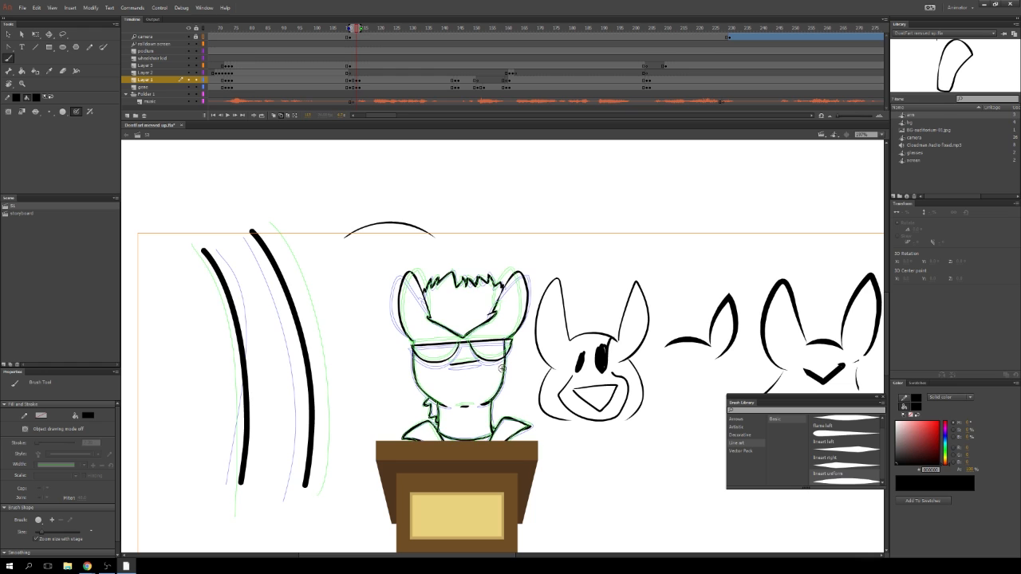
- Paint a test brush stroke beside the podium character's face and undo it together with the arc above the head
mouse_move(503, 365)
mouse_down()
mouse_move(513, 406)
mouse_move(550, 437)
mouse_up()
key(ctrl+z)
key(ctrl+z)
key(ctrl+z)
- Draw a curved head top and a pointed ear above the podium character with the Pencil tool
key(y)
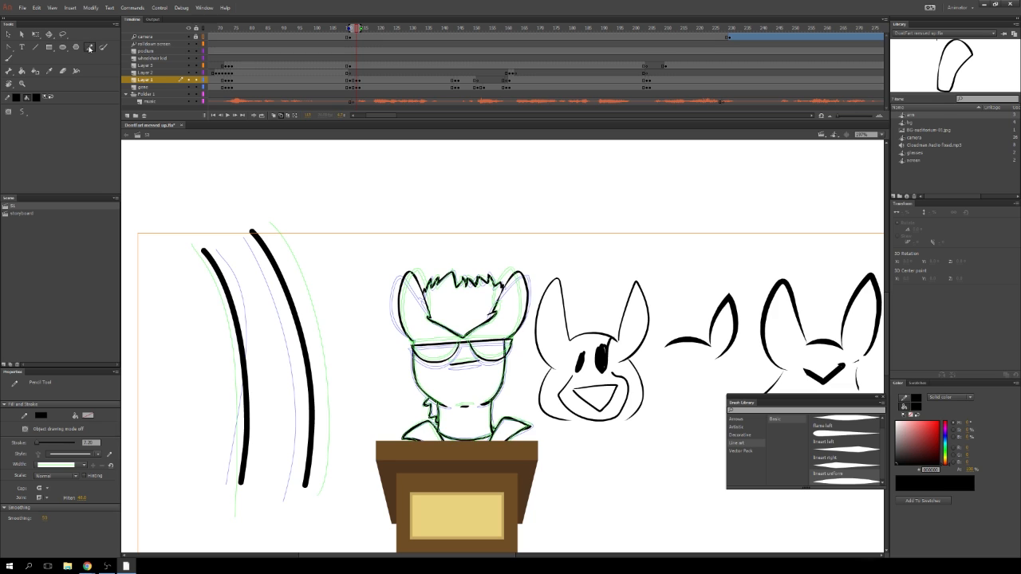
mouse_move(359, 233)
mouse_down()
mouse_move(429, 231)
mouse_move(442, 150)
mouse_move(459, 243)
mouse_up()
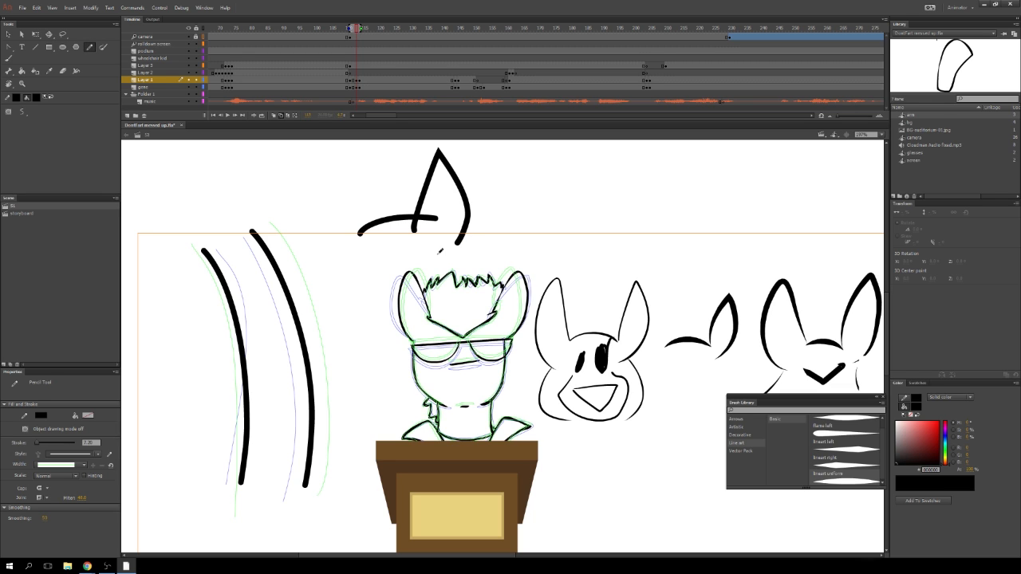
- Delete the stroke ends that overshoot where the head-top curve crosses the ear above the podium character
click(8, 36)
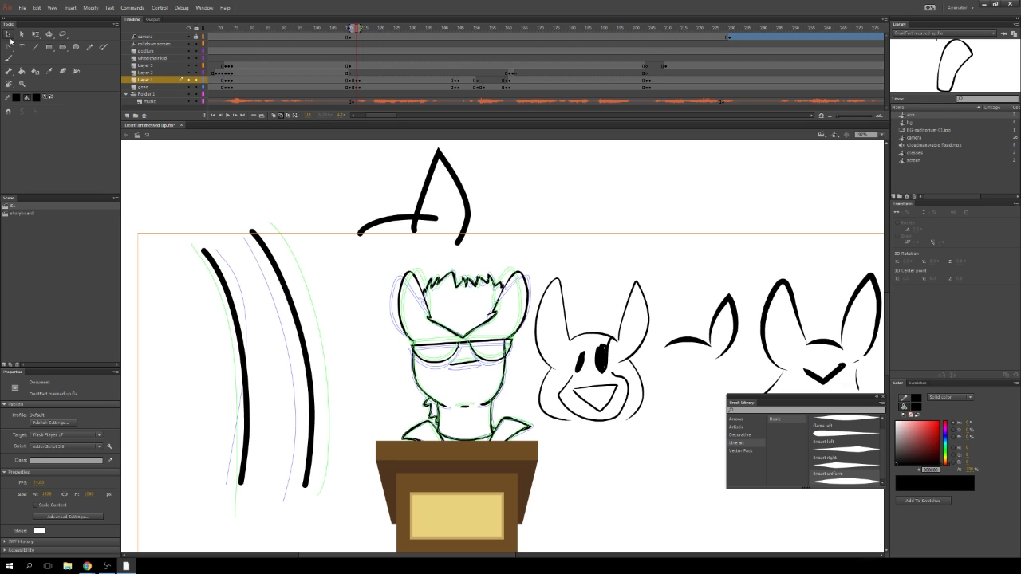
click(427, 219)
key(Delete)
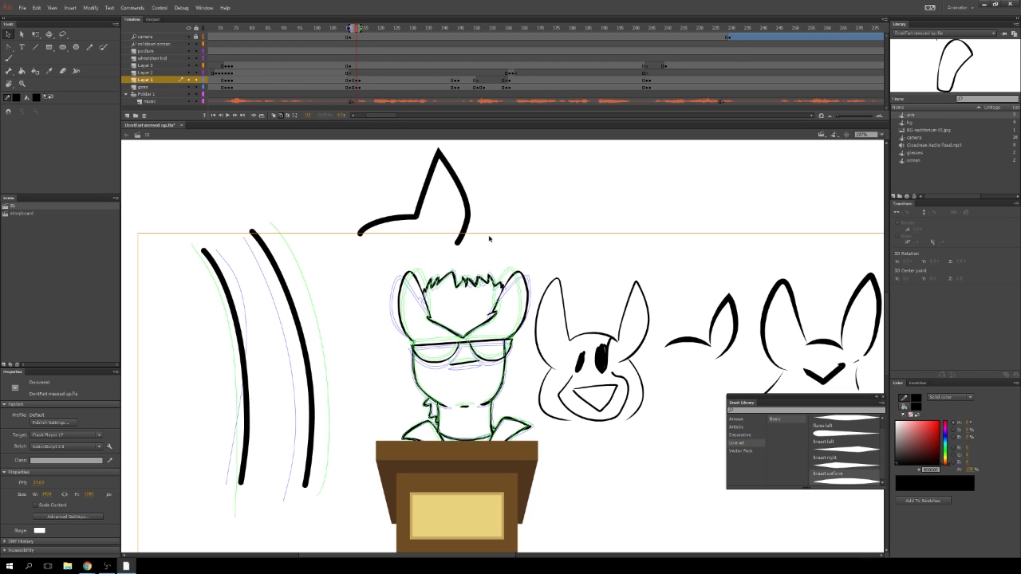
click(412, 218)
- Convert the anchor point where the head top meets the ear to a corner, and bend the straightened head-top line into an arch
click(9, 48)
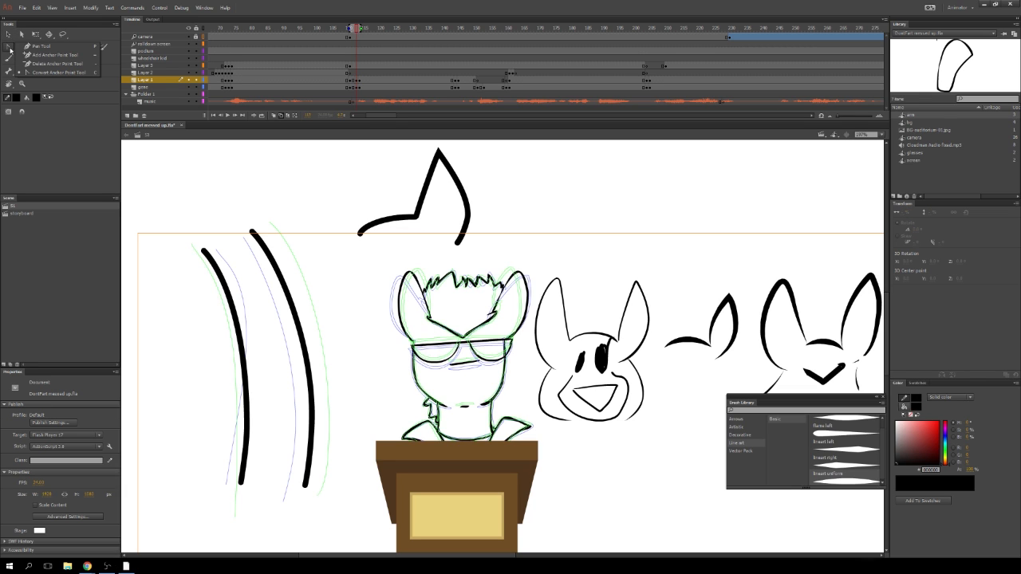
click(416, 218)
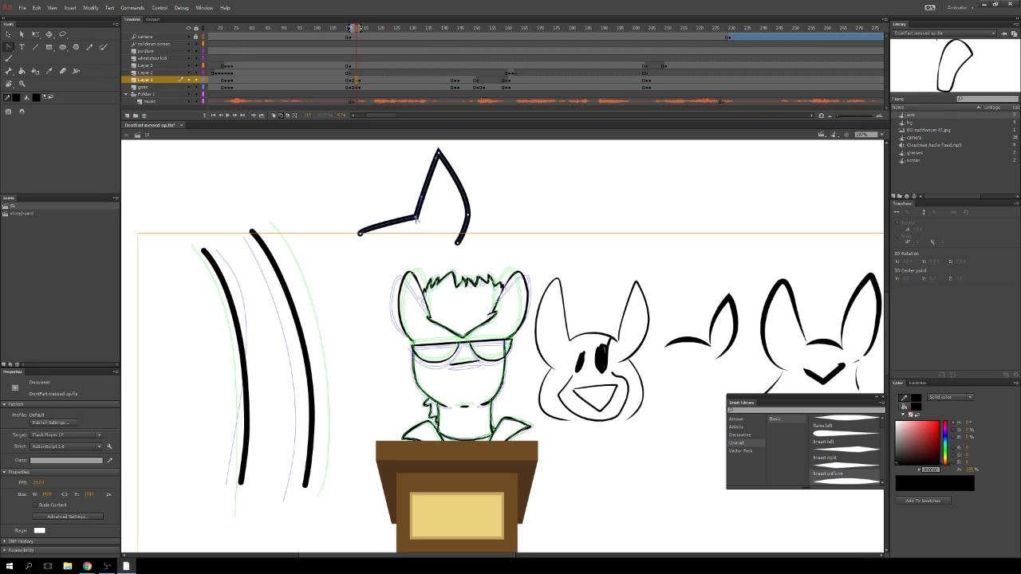
click(417, 218)
click(8, 34)
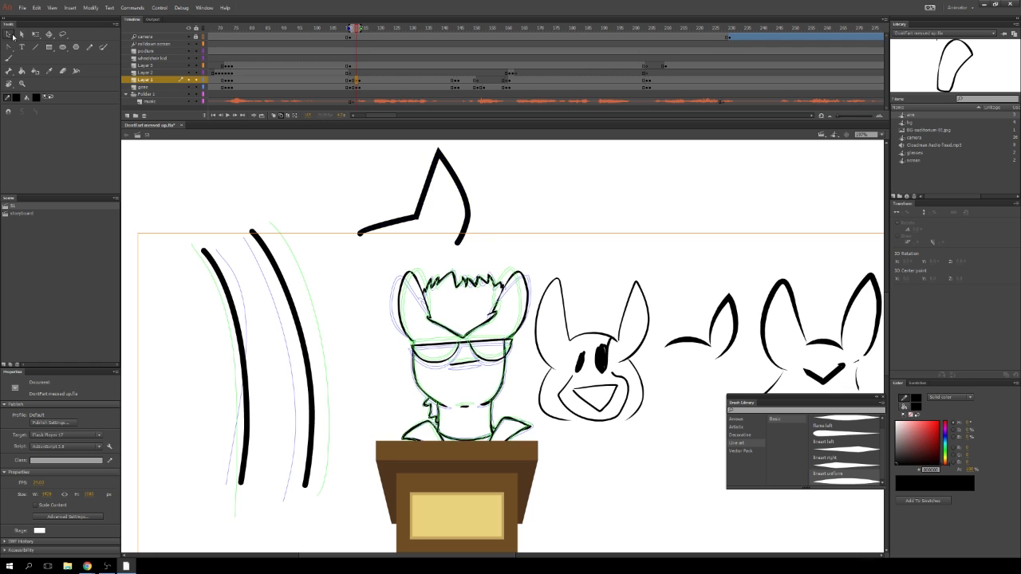
click(369, 231)
click(22, 34)
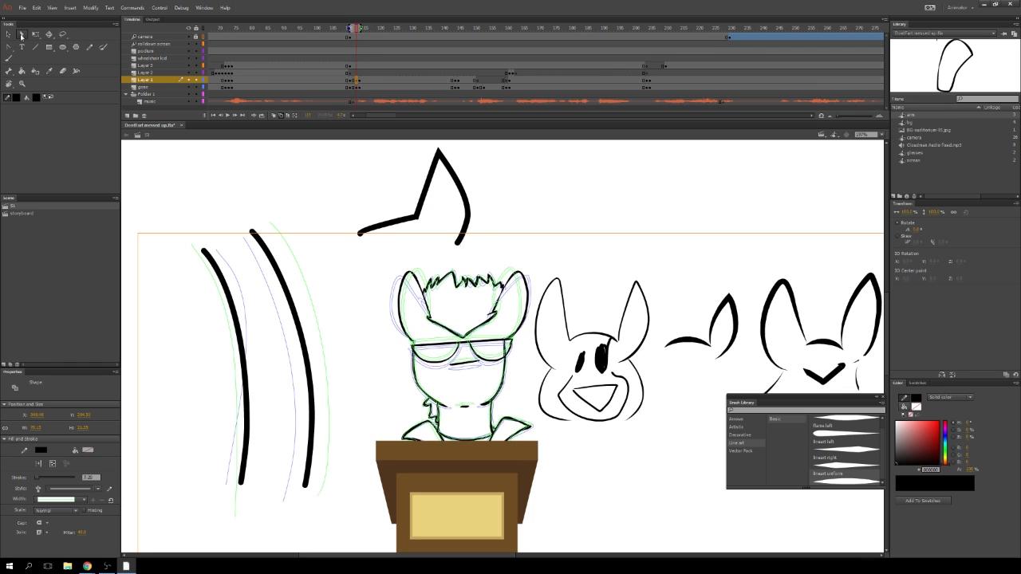
drag(361, 232, 378, 206)
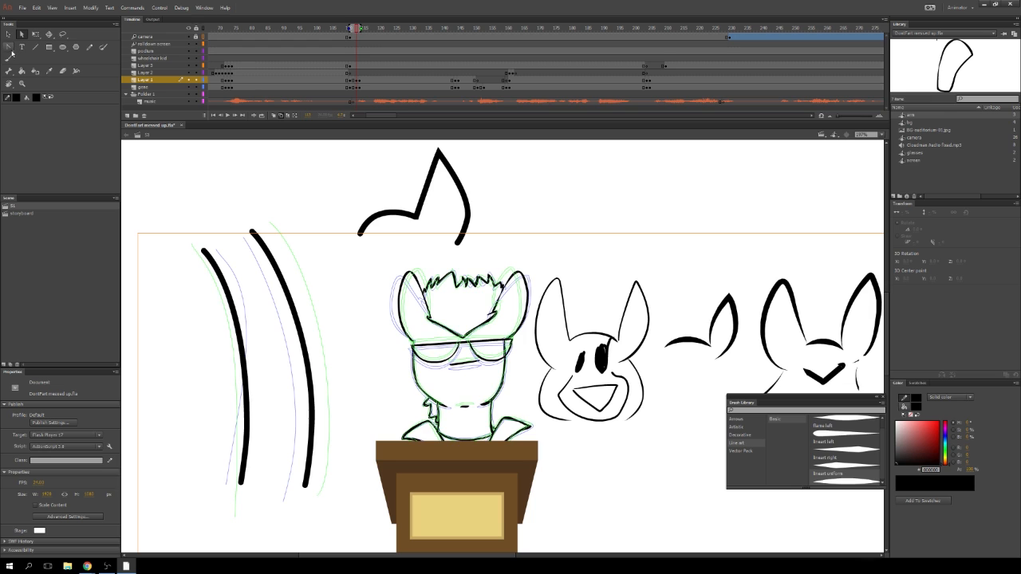
click(410, 215)
- Enable editing of multiple frames and extend the marked frame range to cover all the podium character's poses
mouse_move(452, 558)
mouse_down()
mouse_move(469, 563)
mouse_move(483, 549)
mouse_up()
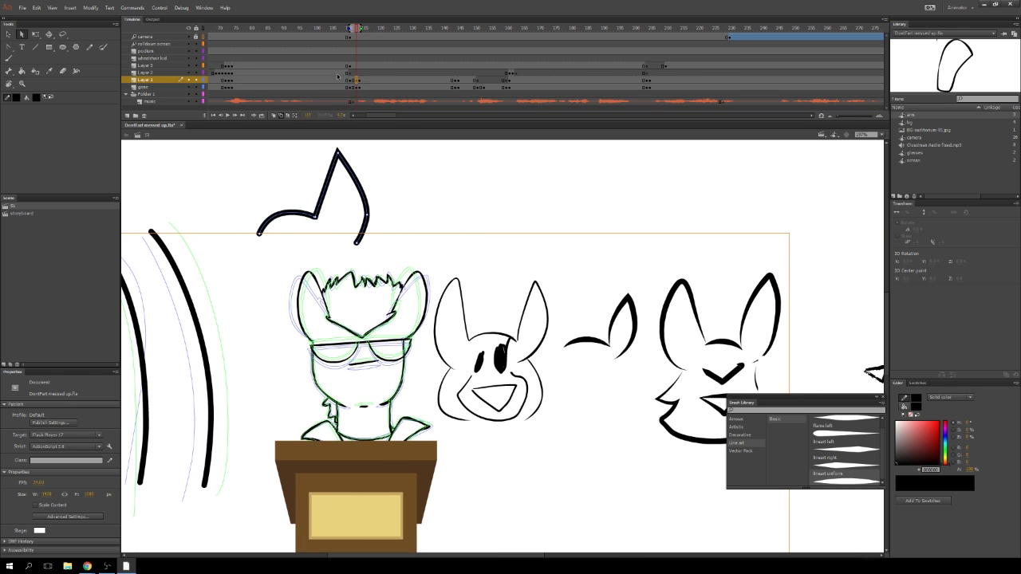
click(287, 116)
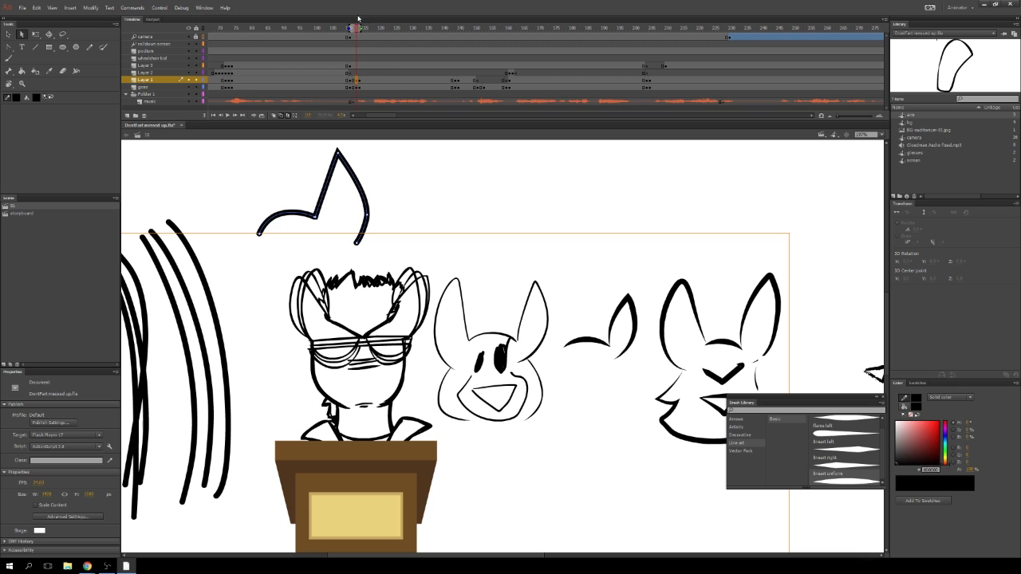
click(356, 29)
click(360, 29)
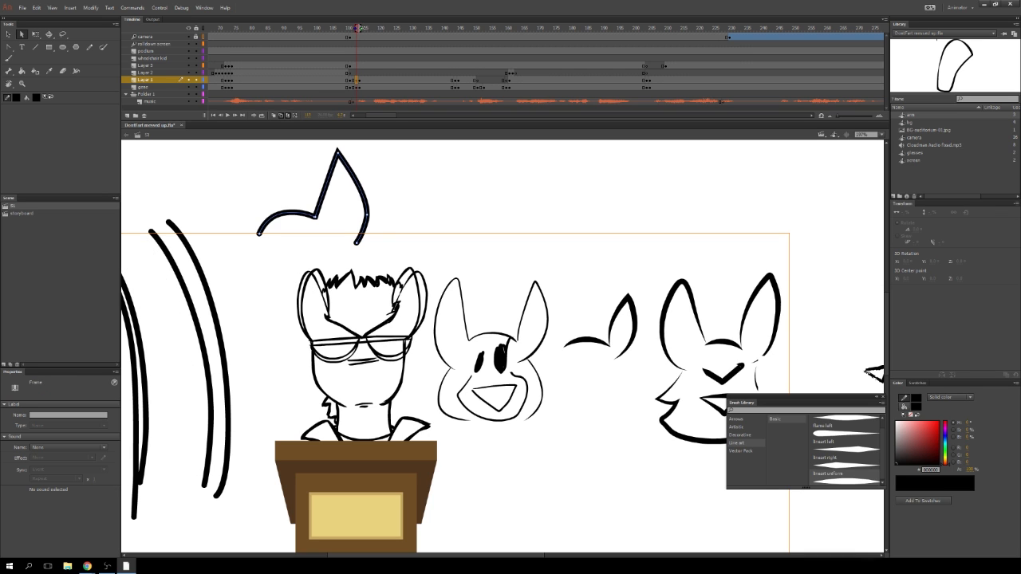
drag(360, 29, 565, 28)
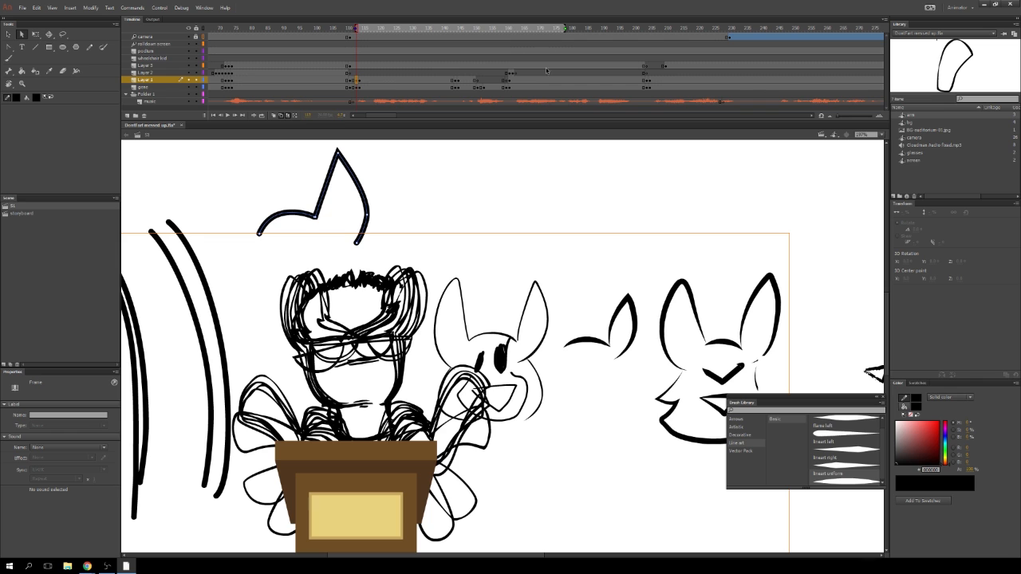
- Select the character's frames across the three drawing layers and move all their drawings together up and away from the podium
drag(513, 70, 356, 82)
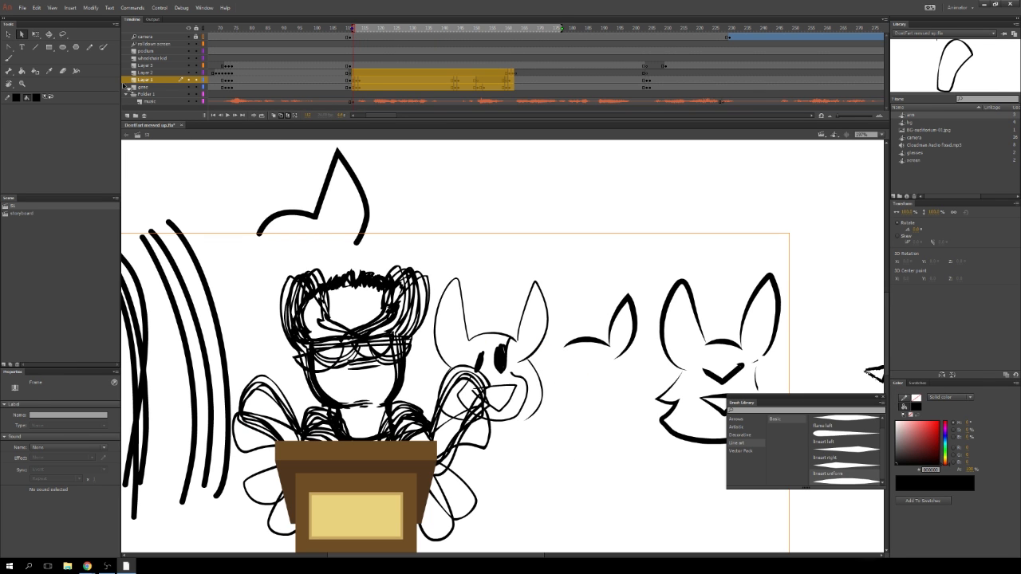
click(9, 34)
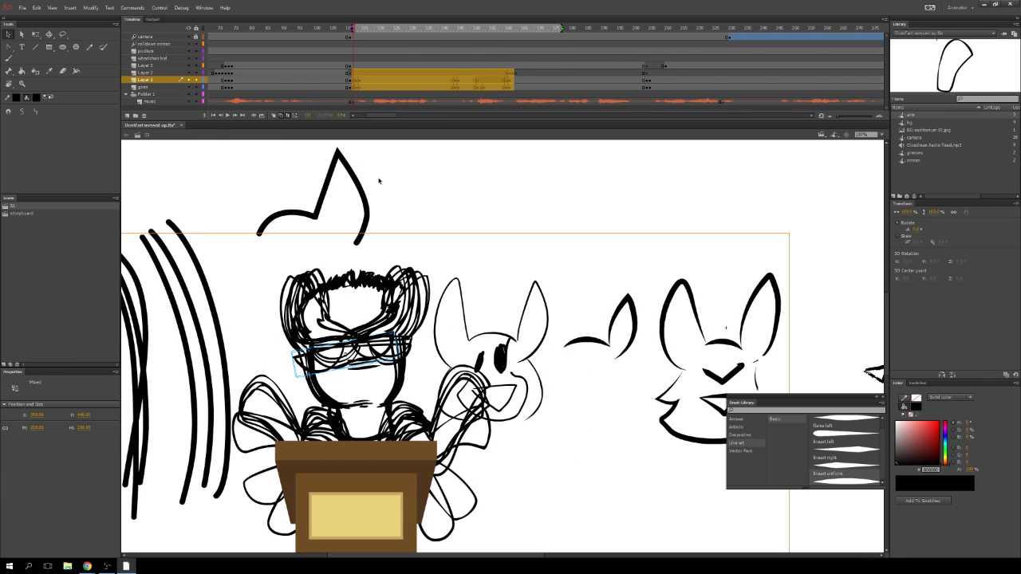
click(524, 86)
drag(513, 73, 356, 81)
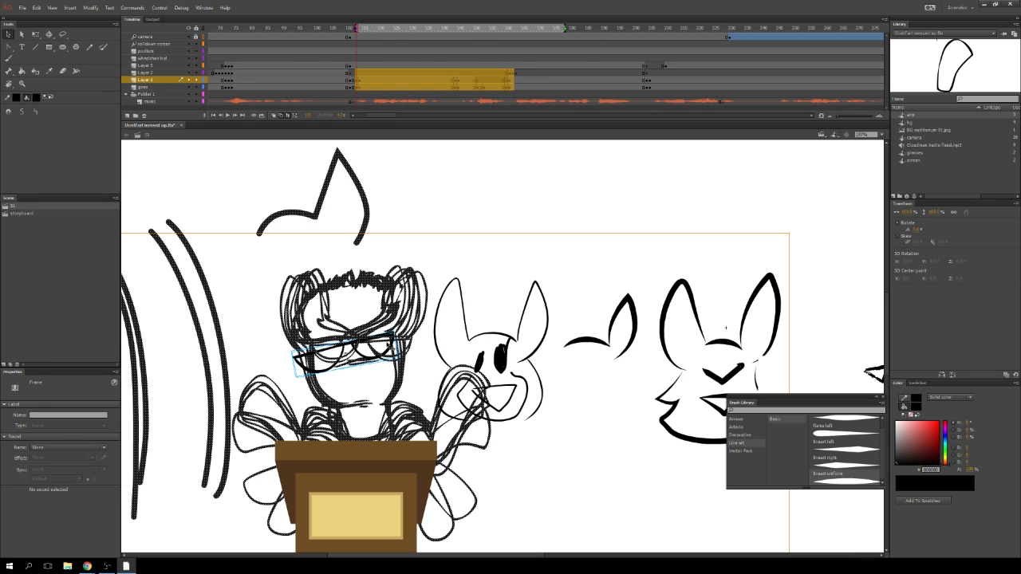
drag(410, 320, 790, 172)
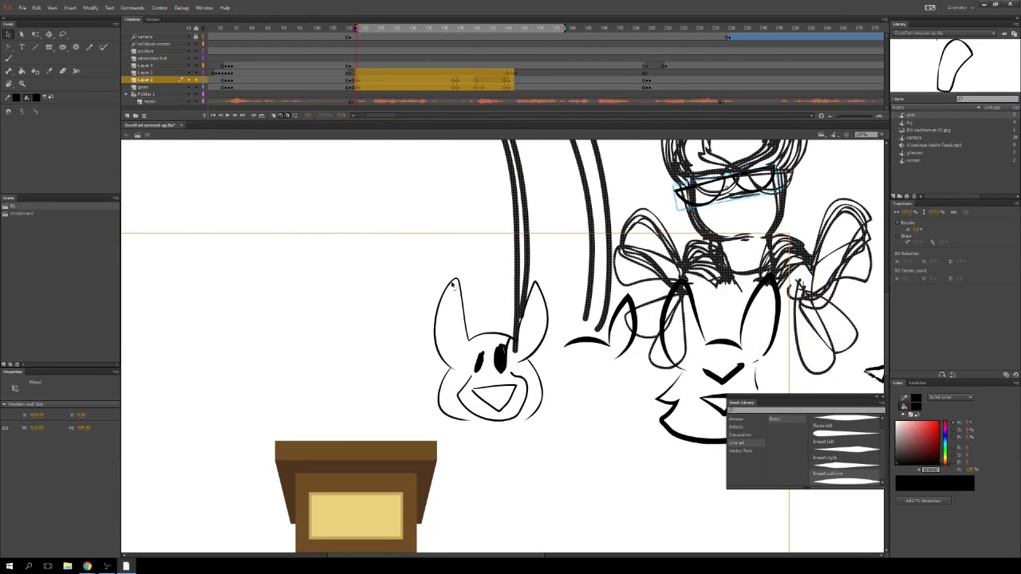
- Turn off editing of multiple frames, zoom out to the whole stage, and deselect the moved drawings
click(287, 115)
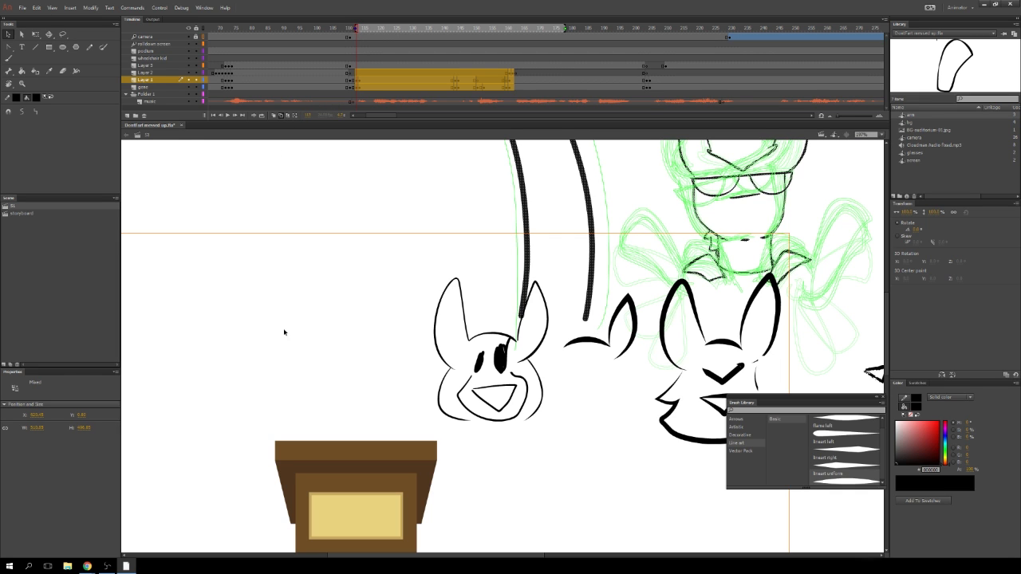
click(22, 83)
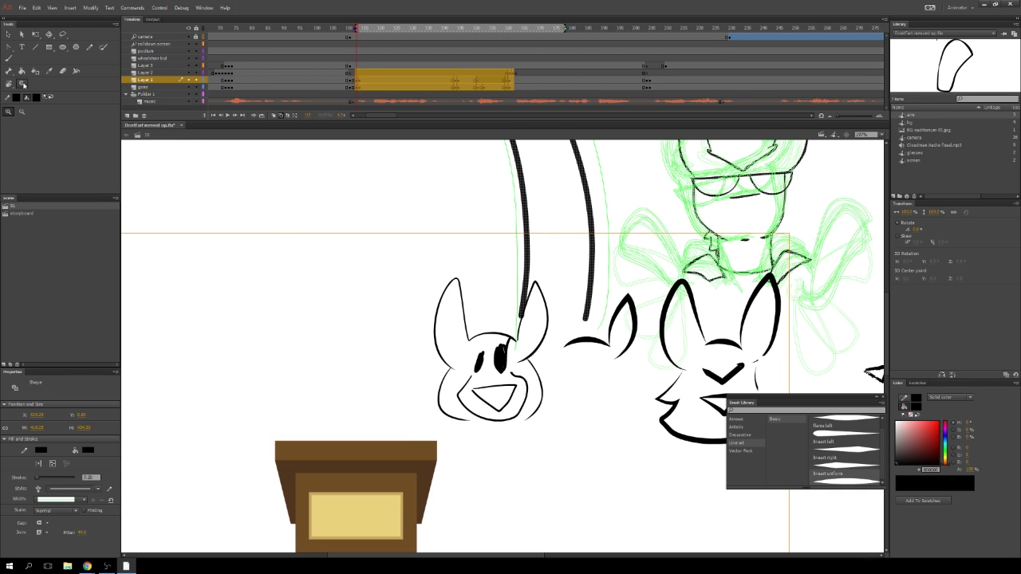
alt+click(435, 341)
alt+click(520, 348)
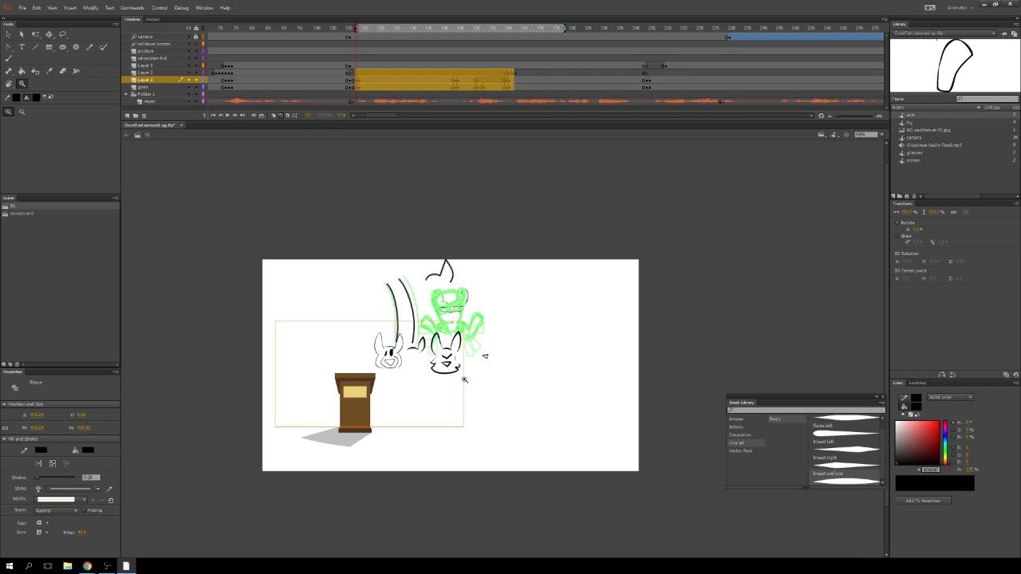
click(10, 35)
click(559, 301)
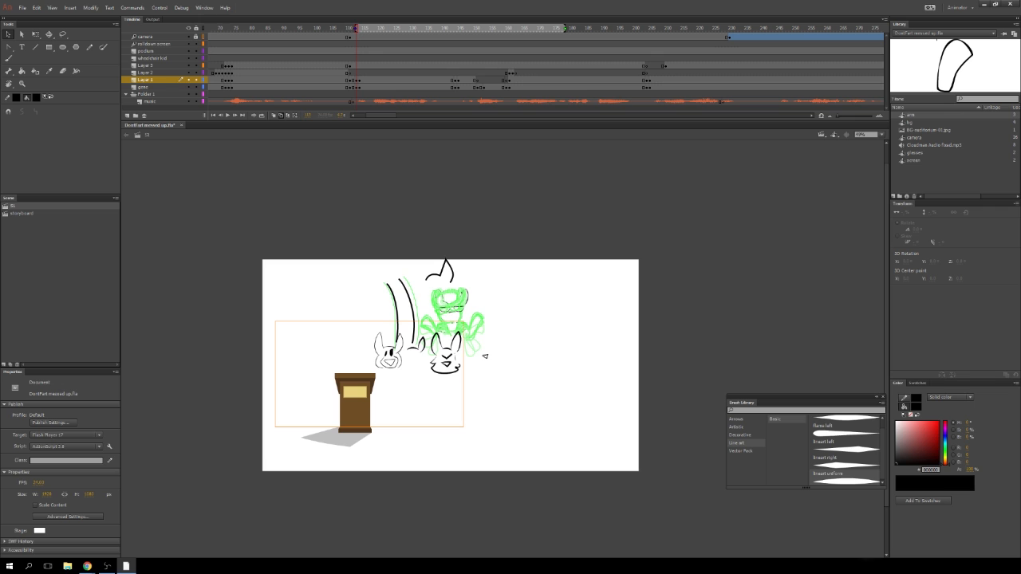
- Draw two large curved lines with the Pencil tool on the empty part of the stage beside the heads
click(89, 48)
drag(502, 408, 596, 359)
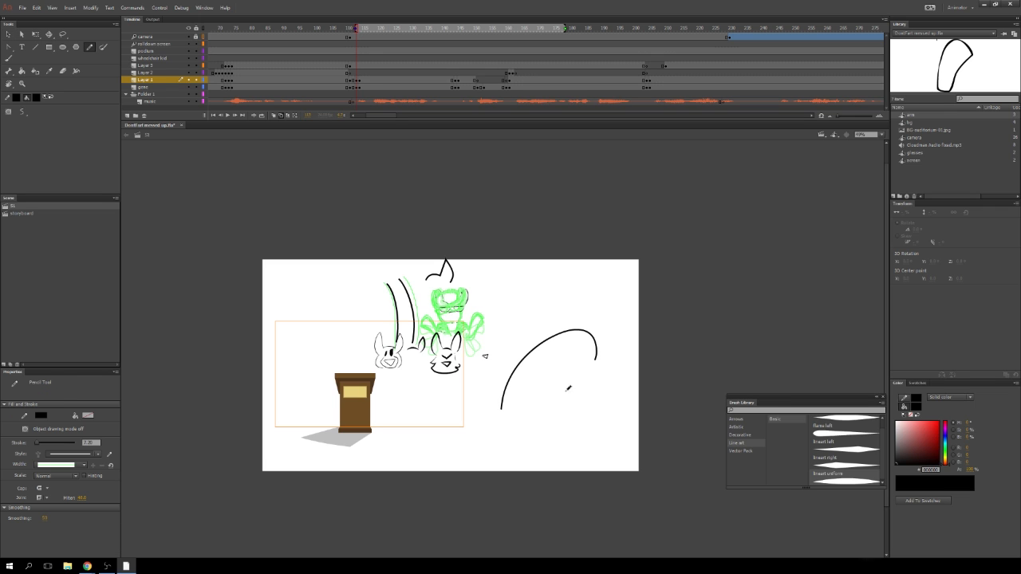
mouse_move(510, 408)
mouse_down()
mouse_move(624, 372)
mouse_move(532, 453)
mouse_move(557, 444)
mouse_up()
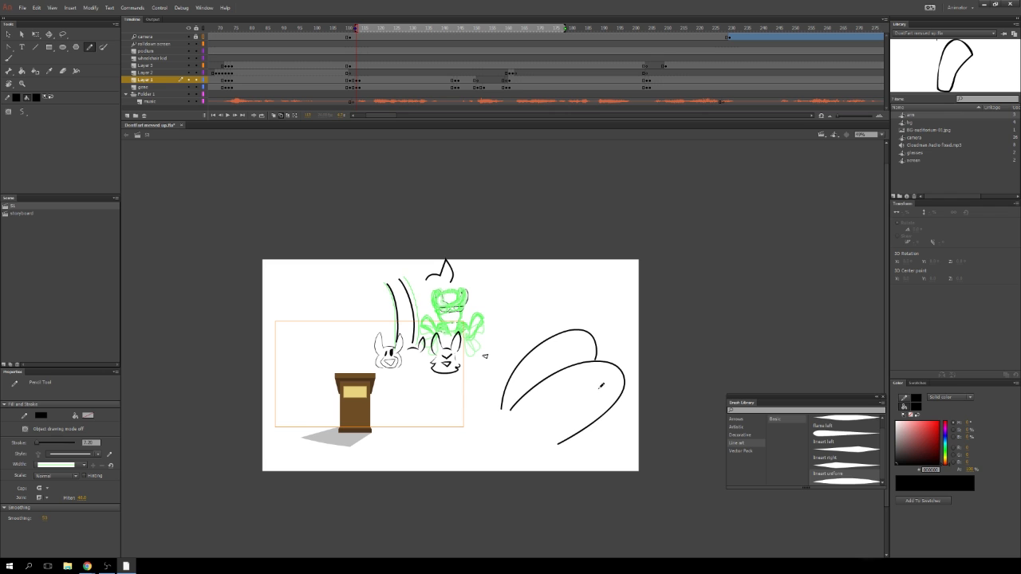
- Apply an art brush style tapered at both ends to the two curved lines and thicken their stroke
key(v)
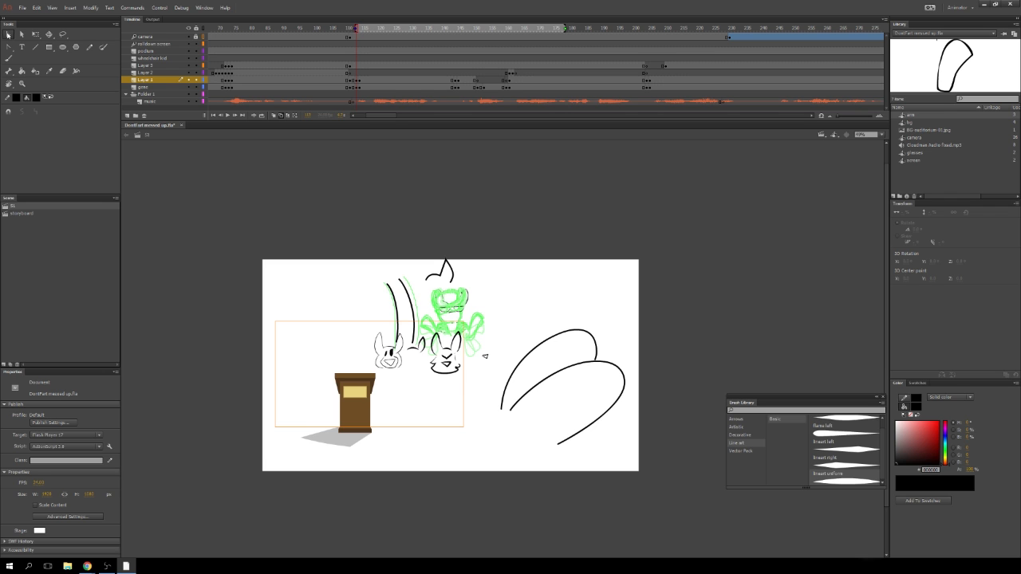
mouse_move(499, 272)
mouse_down()
mouse_move(667, 509)
mouse_move(679, 503)
mouse_up()
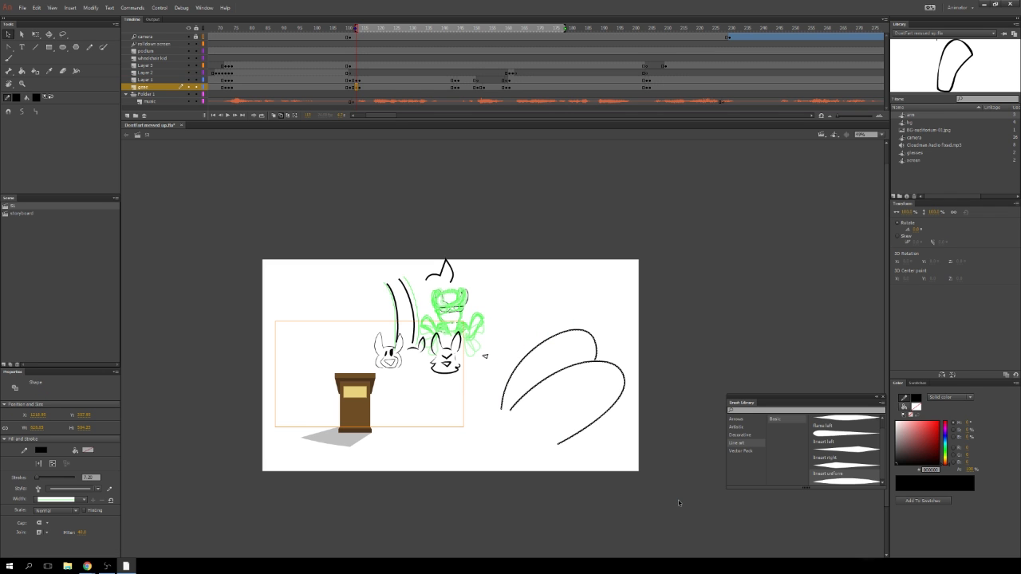
click(97, 488)
click(107, 364)
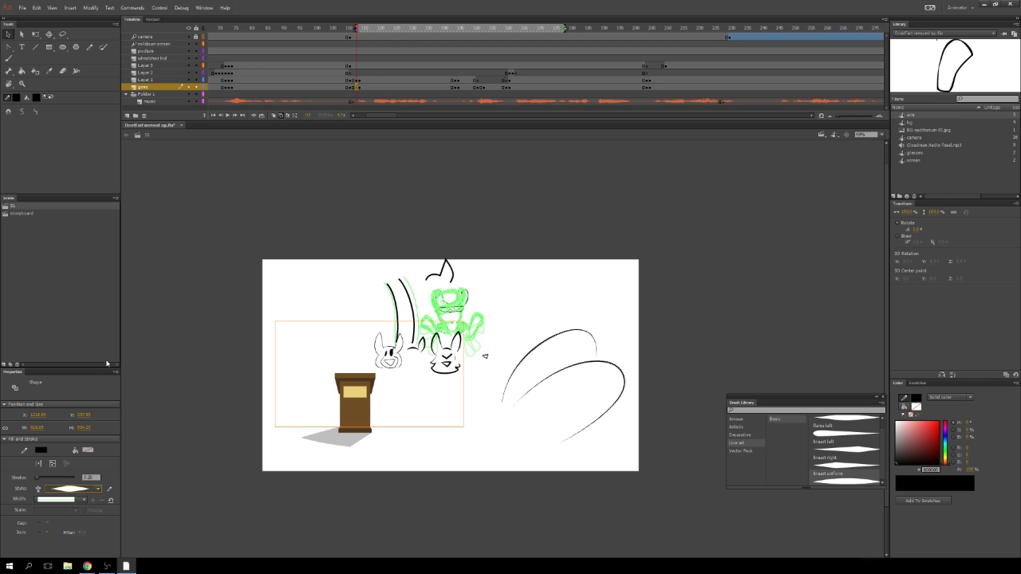
drag(36, 478, 44, 479)
click(524, 451)
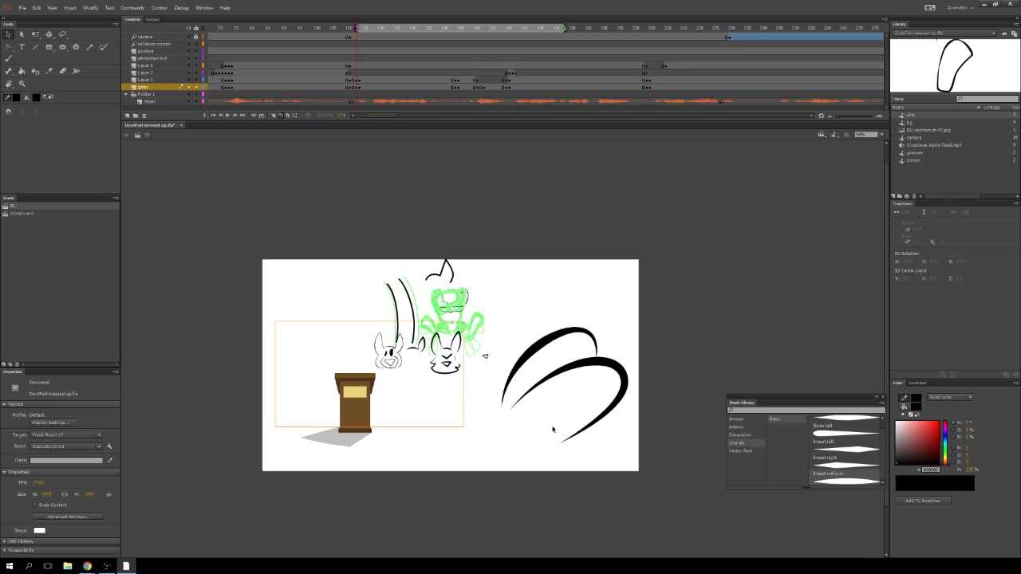
- Paint a test stroke with the Paint Brush tool over the lower end of the upper curve and undo it
click(103, 48)
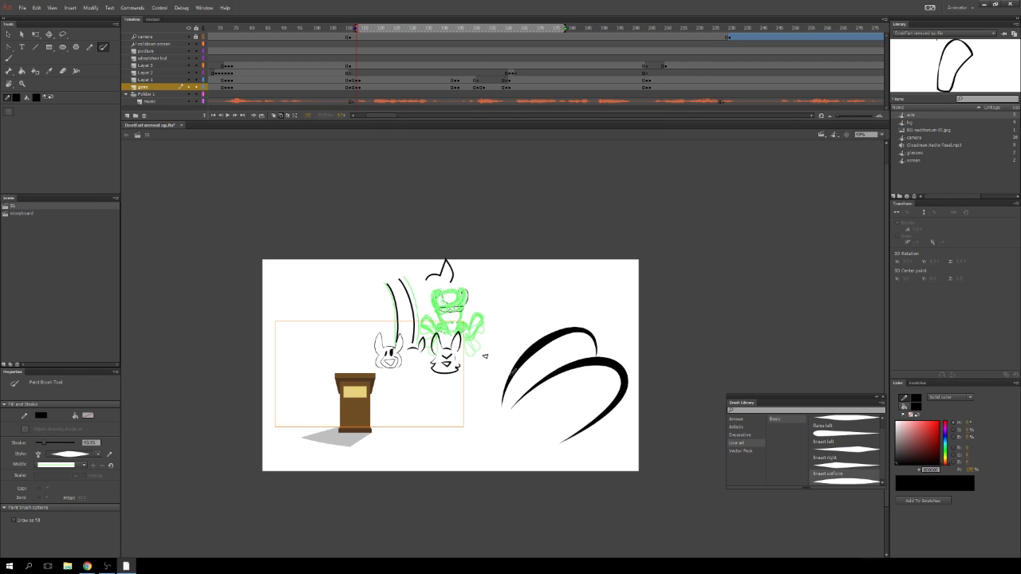
drag(512, 374, 496, 415)
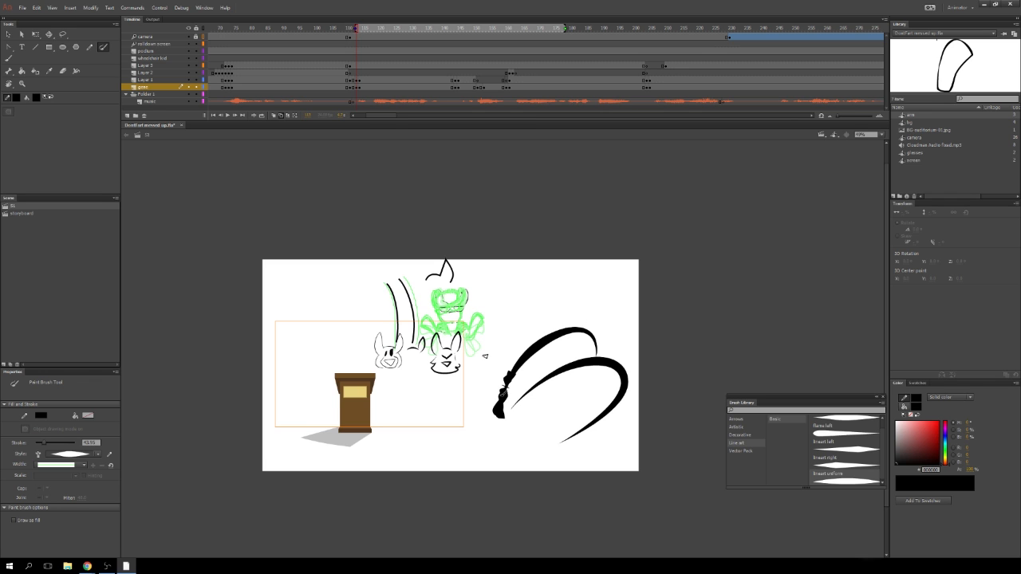
key(ctrl+z)
- Change the upper curve to a brush style with one thick end tapering to a point
click(10, 35)
click(525, 365)
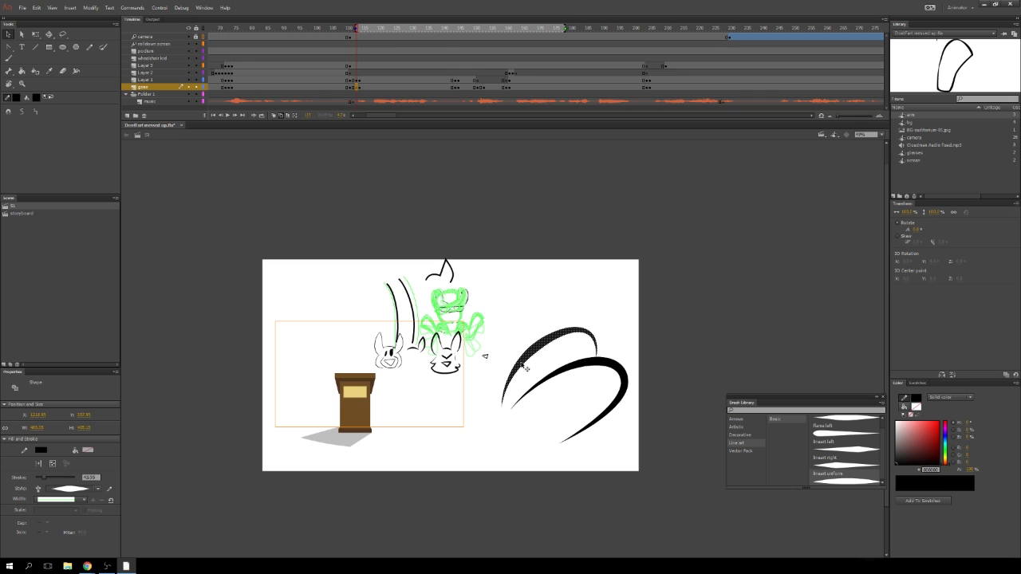
click(97, 490)
click(108, 421)
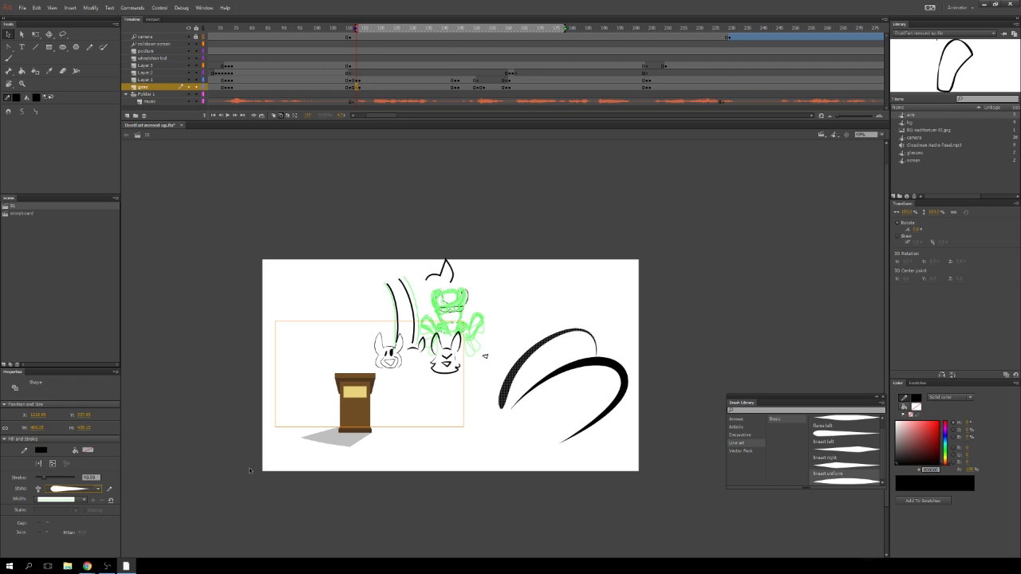
click(354, 497)
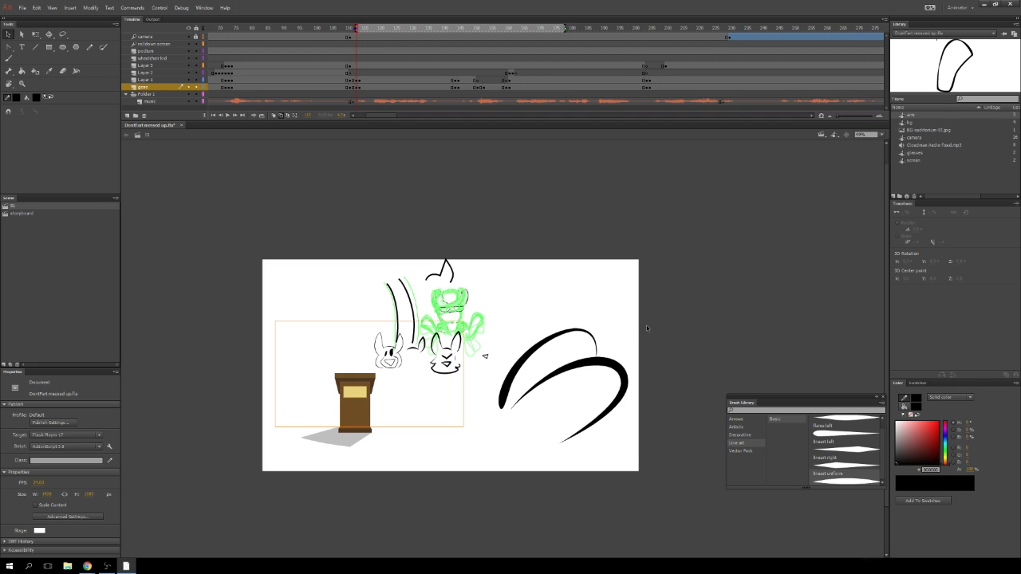
- Paint a test stroke above the curves with the Paint Brush tool, undo it, and paint thick overlapping loops beside the podium's base
click(103, 46)
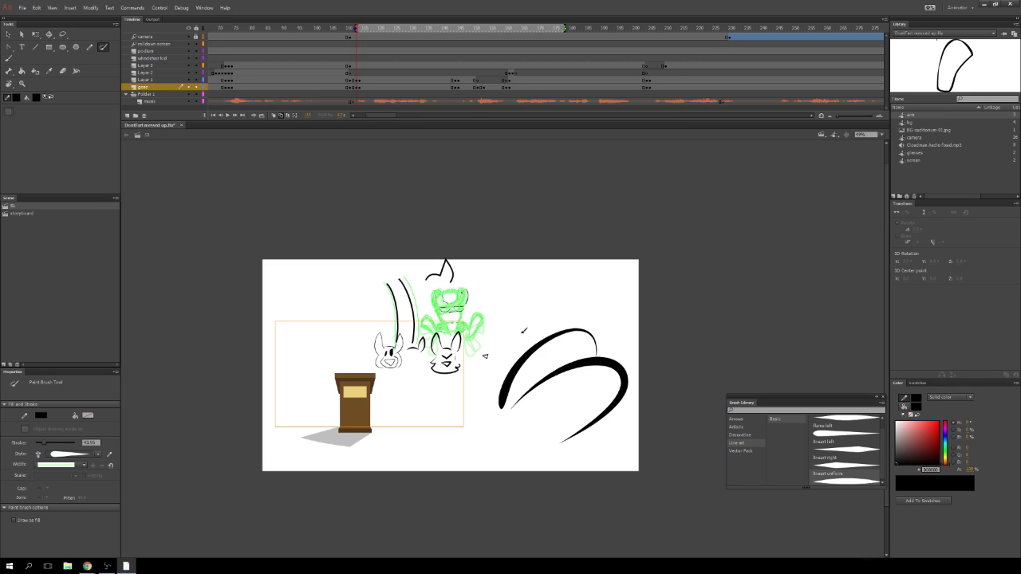
mouse_move(511, 313)
mouse_down()
mouse_move(631, 317)
mouse_move(659, 335)
mouse_up()
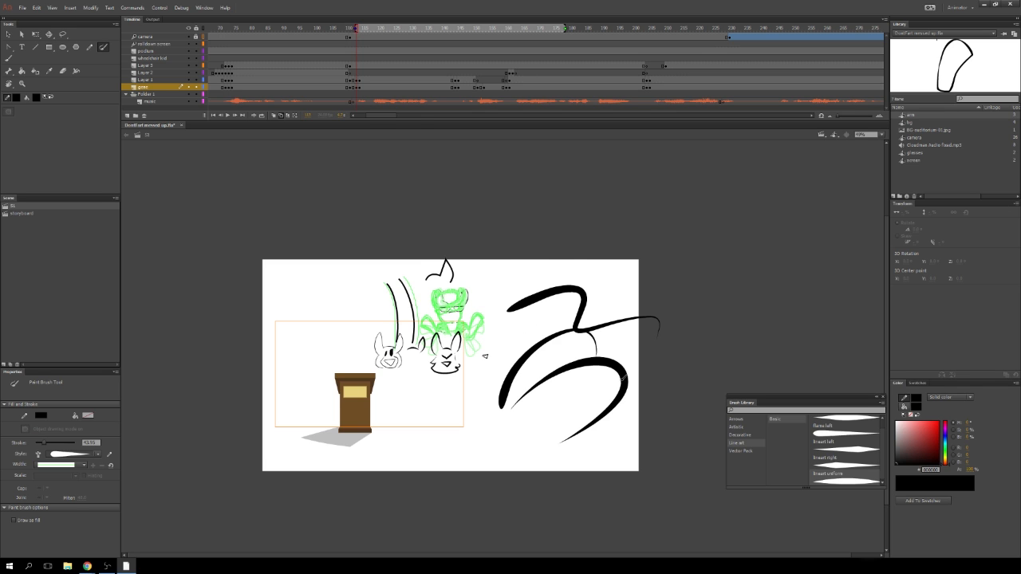
scroll(620, 384, down, 1)
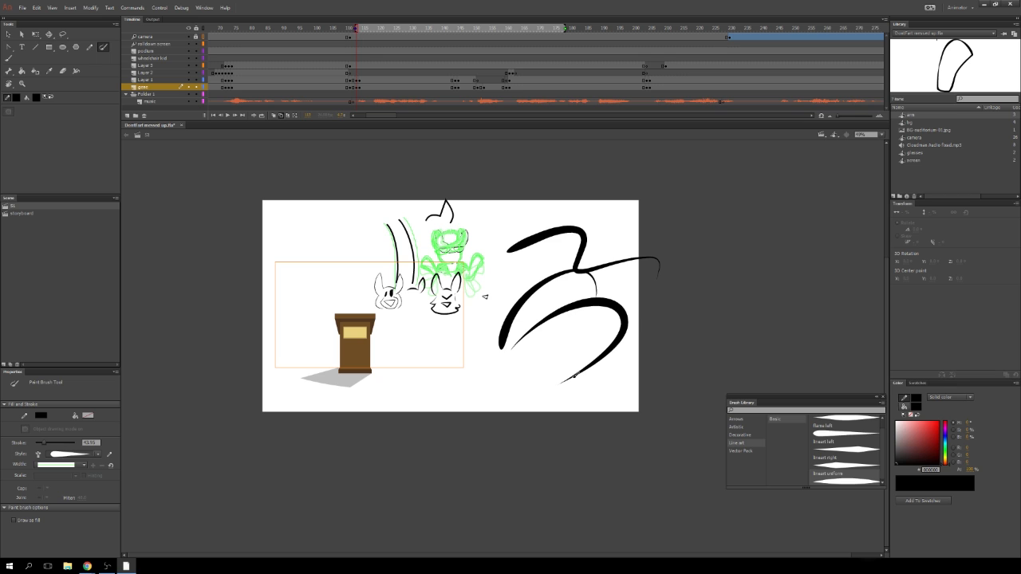
key(ctrl+z)
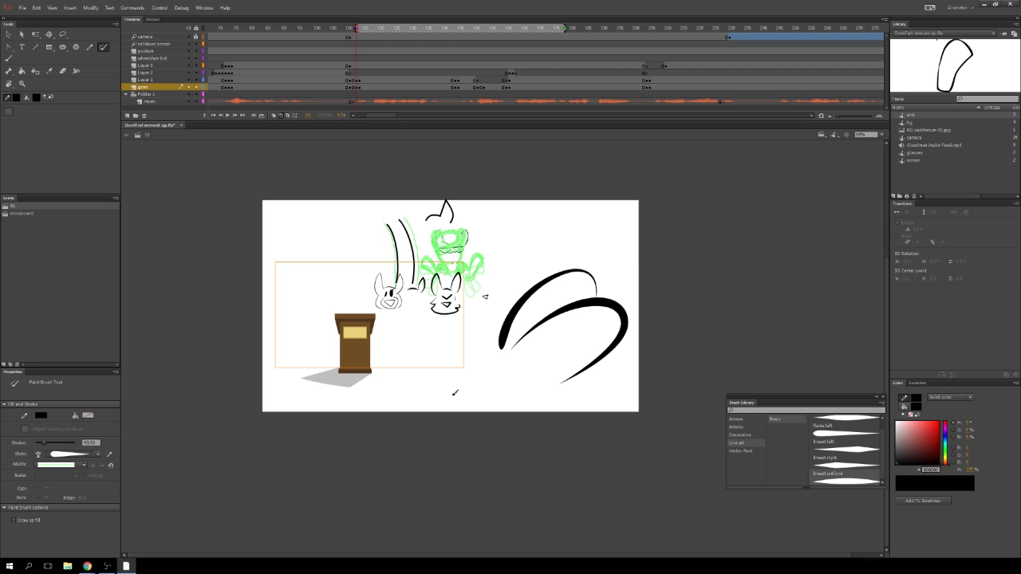
mouse_move(424, 356)
mouse_down()
mouse_move(421, 339)
mouse_move(487, 402)
mouse_move(370, 399)
mouse_move(449, 432)
mouse_up()
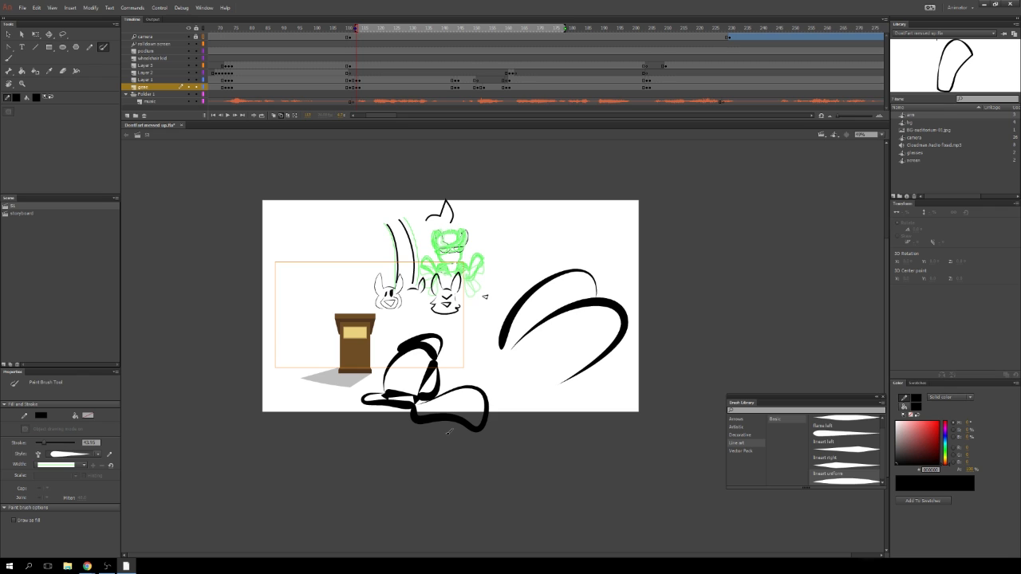
- Undo the painted loops beside the podium, draw a thick closed outline there with the Pencil tool and undo it too
key(ctrl+z)
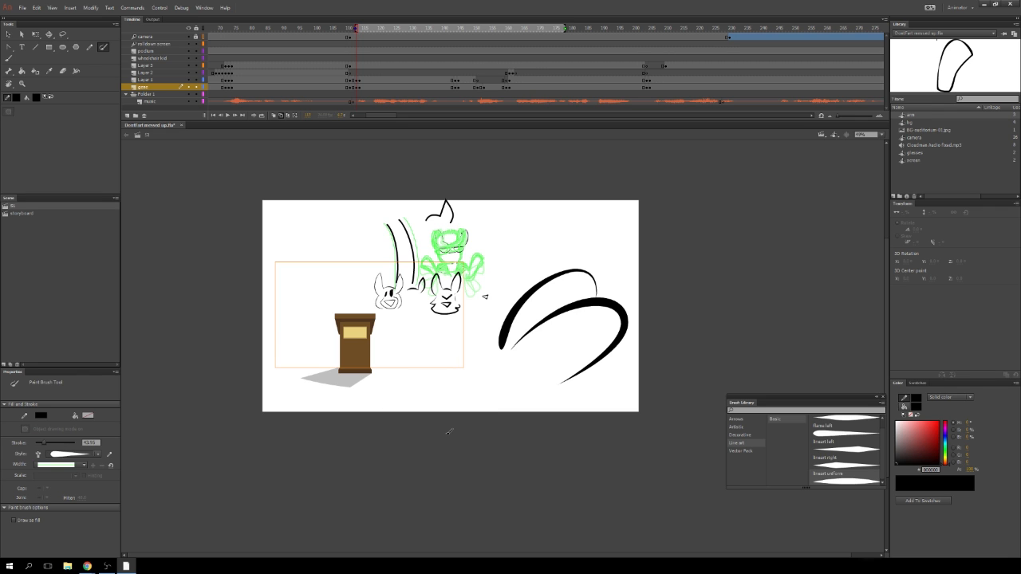
click(90, 47)
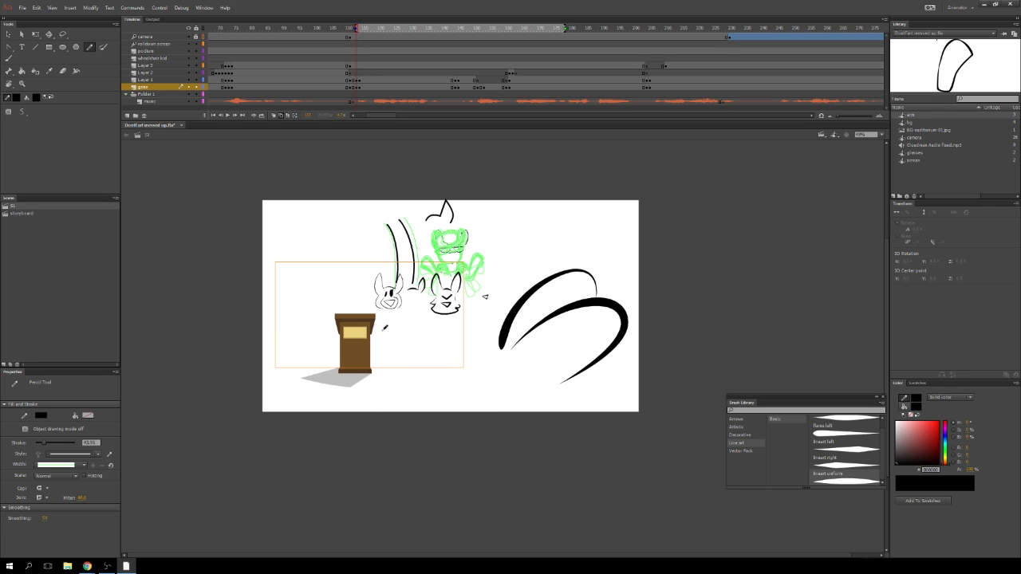
mouse_move(439, 365)
mouse_down()
mouse_move(446, 341)
mouse_move(473, 354)
mouse_move(507, 397)
mouse_move(423, 417)
mouse_move(435, 363)
mouse_up()
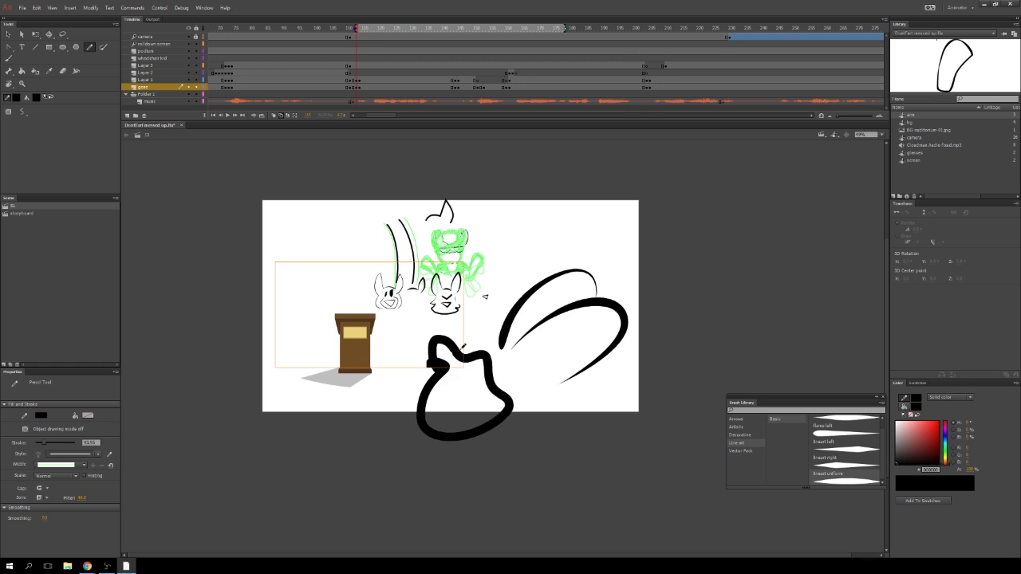
key(ctrl+z)
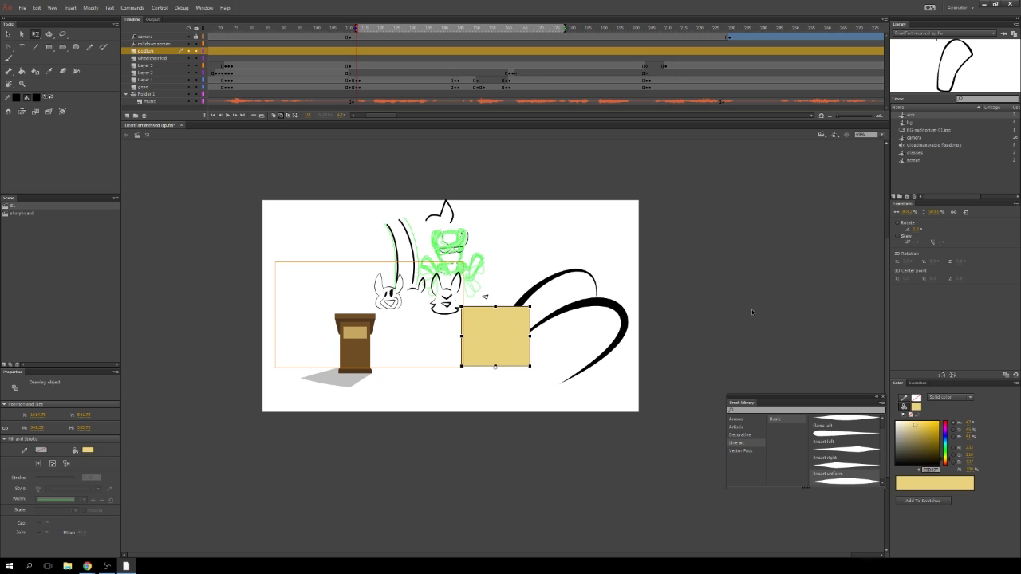
- Deselect the tan rectangle and turn off the onion-skin outlines
click(681, 310)
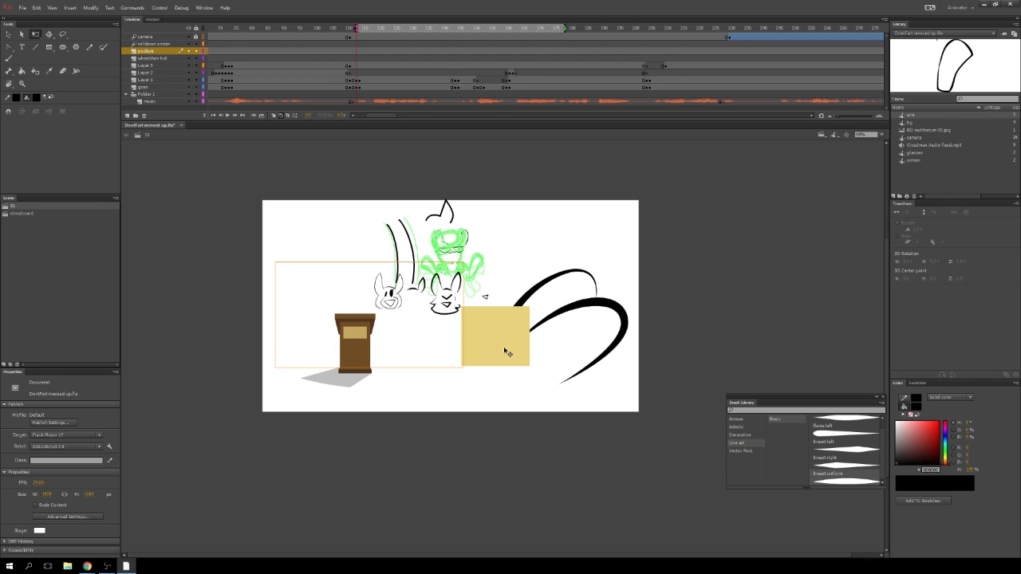
click(10, 35)
click(281, 116)
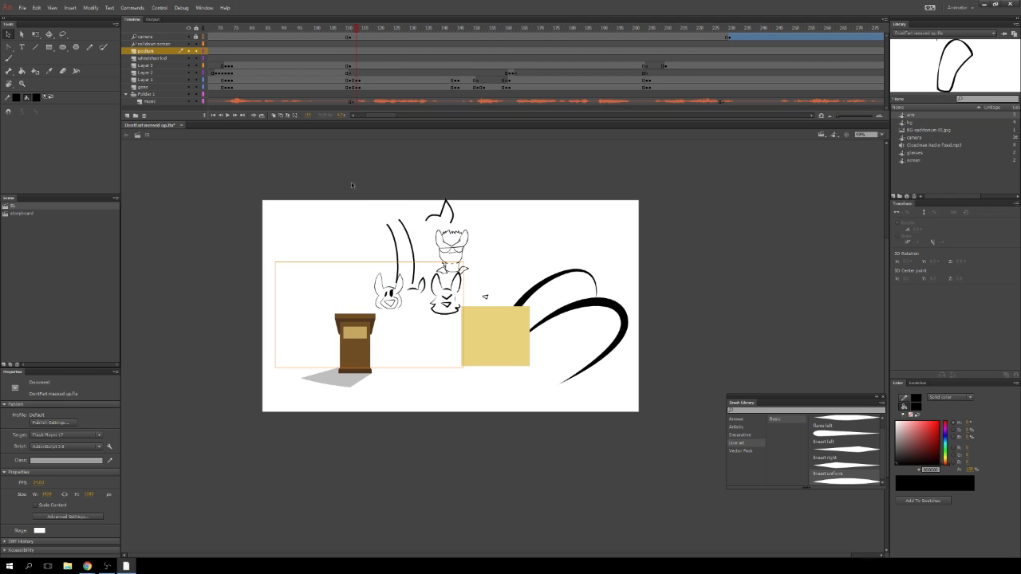
- Select all the artwork on the stage and shift it slightly right, placing the tan rectangle close beside the podium
drag(353, 183, 652, 408)
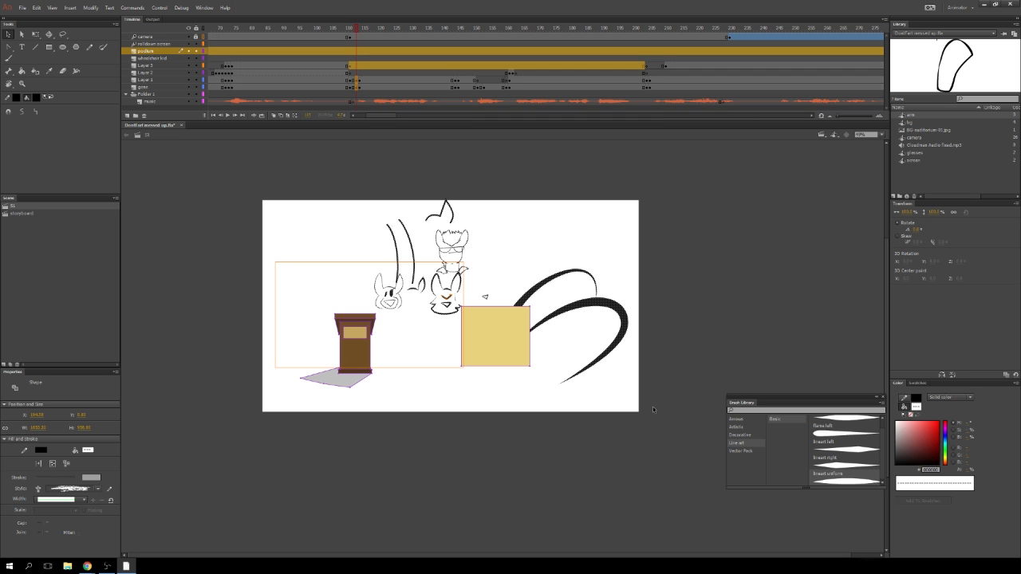
drag(224, 167, 655, 451)
drag(594, 302, 616, 300)
click(575, 343)
drag(530, 327, 450, 346)
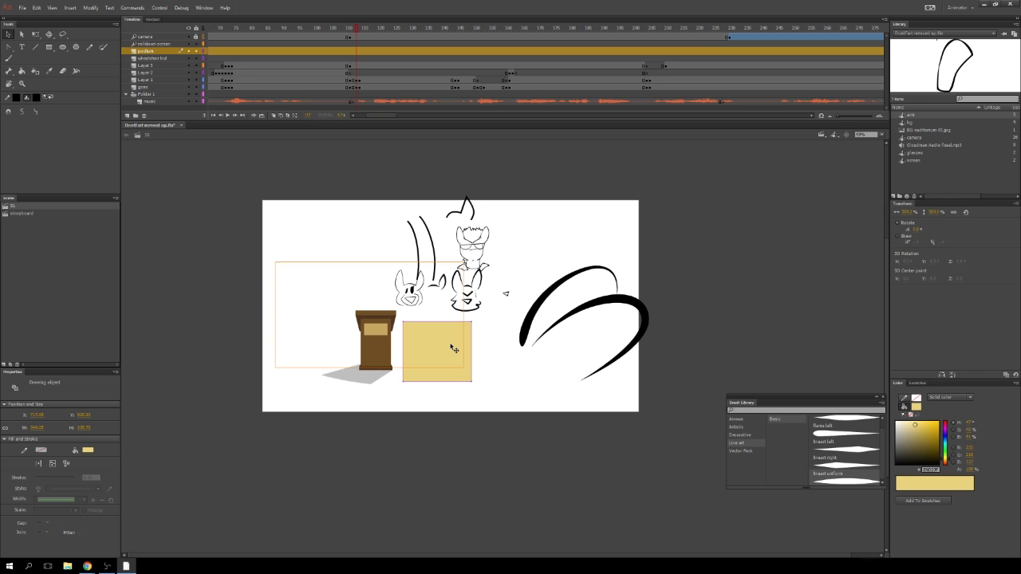
- Return to the first frame of the timeline and play the animation
drag(391, 116, 369, 117)
drag(229, 30, 205, 33)
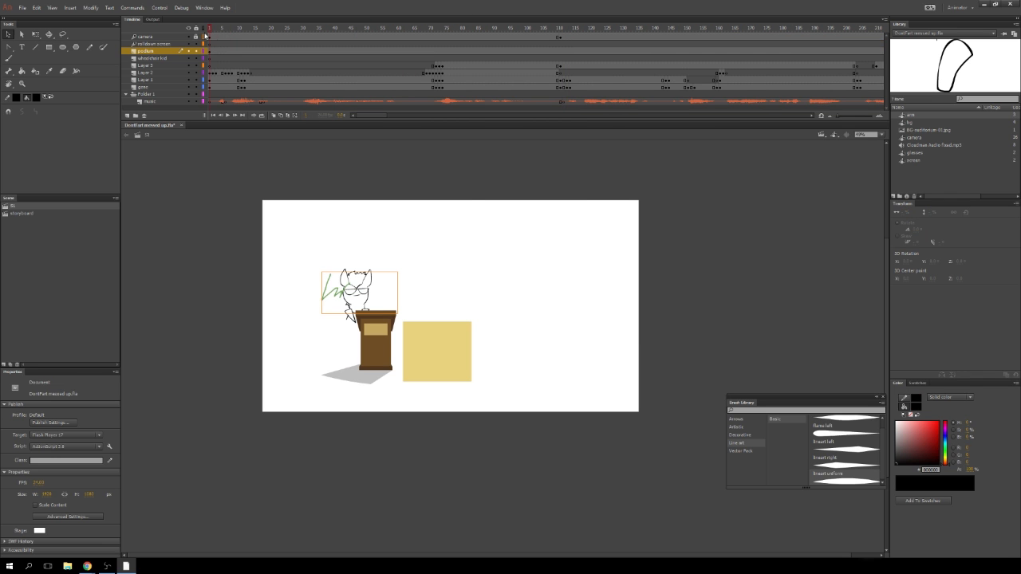
key(Return)
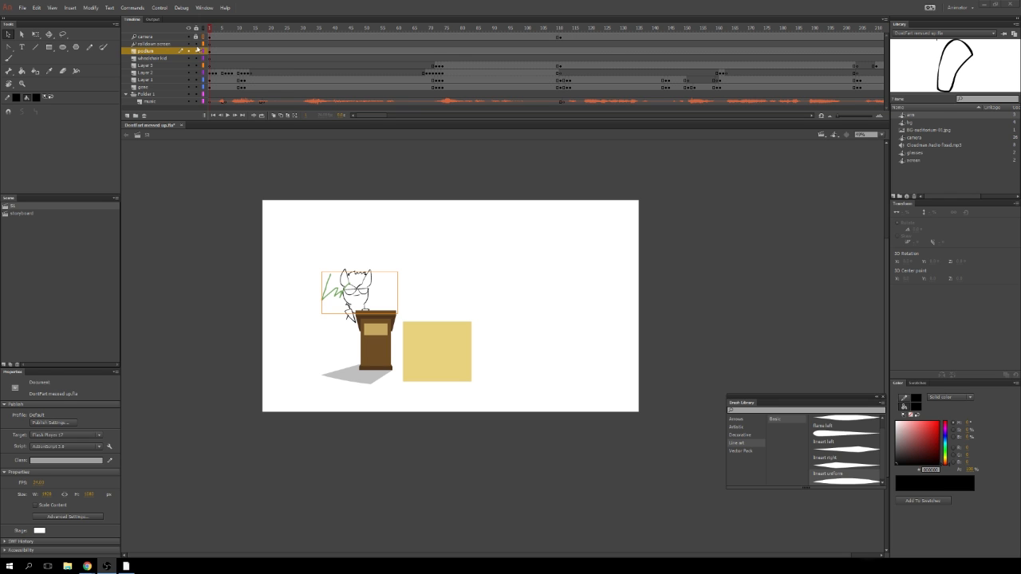
- Lock the layers below the camera layer down to the music layer and enlarge the timeline area
drag(197, 45, 197, 101)
drag(211, 29, 227, 33)
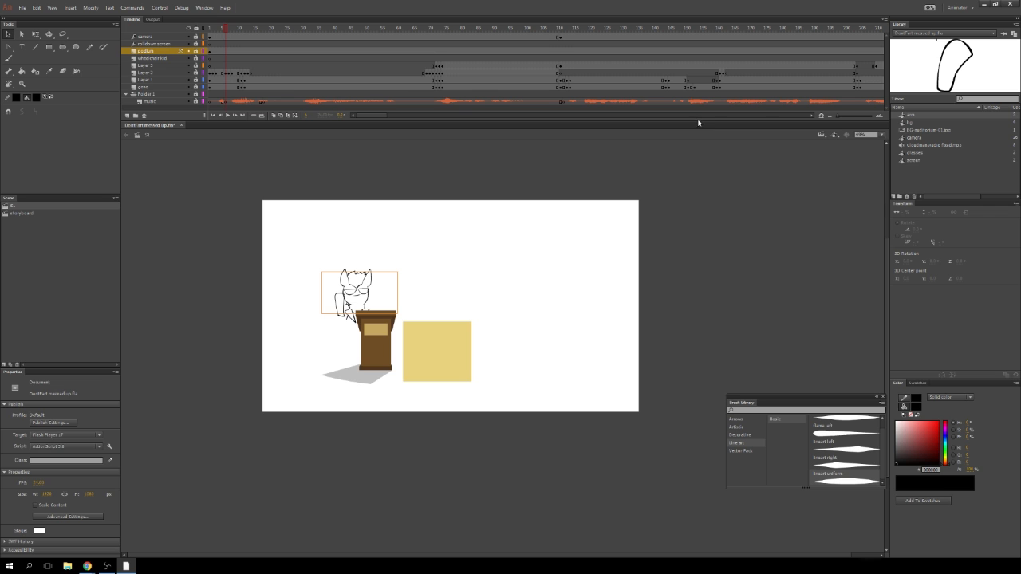
drag(697, 120, 692, 202)
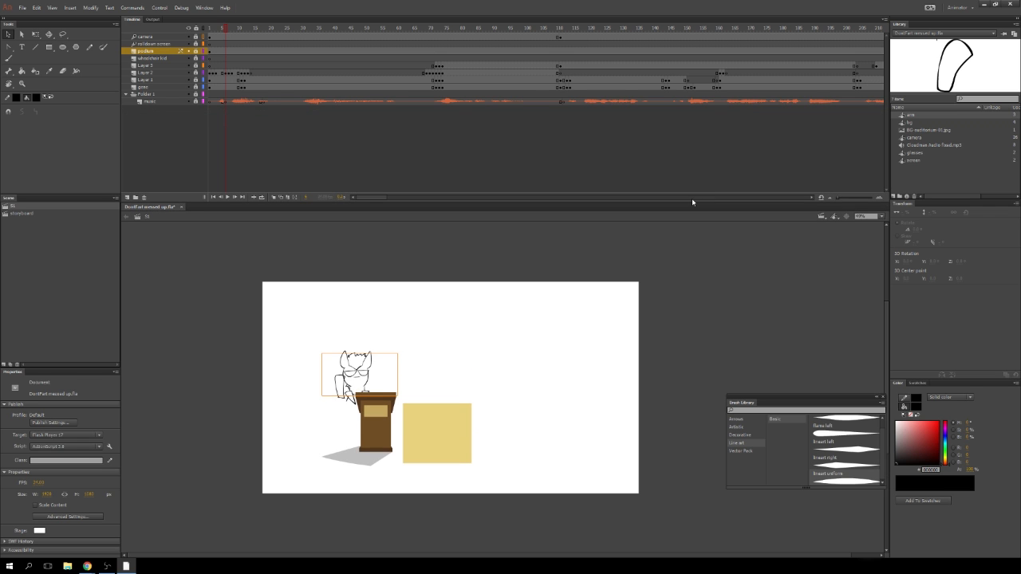
- Split the audio on the music layer between its second and third loud passages
click(263, 101)
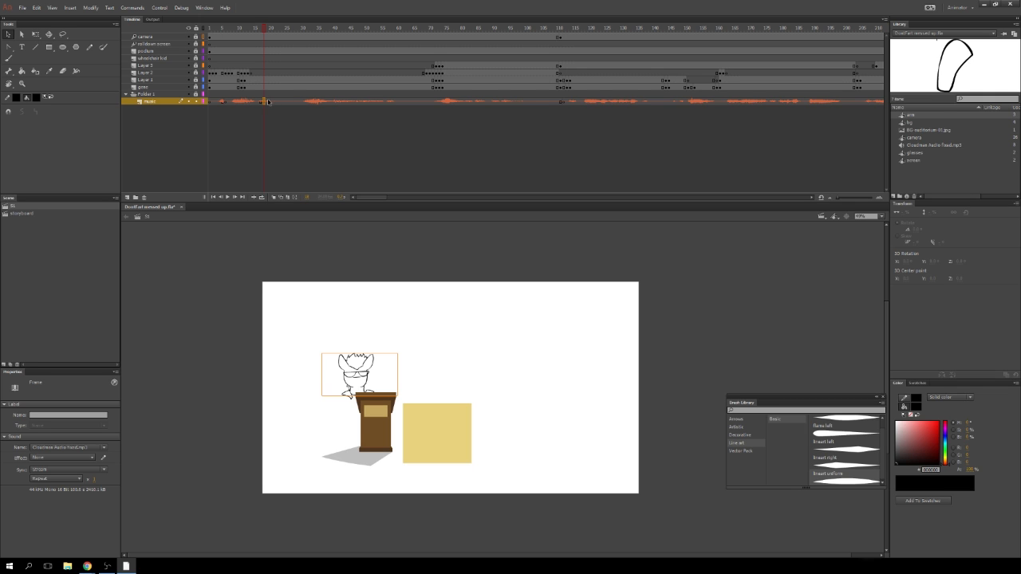
click(269, 101)
click(266, 101)
click(265, 101)
click(371, 100)
right_click(372, 100)
click(407, 313)
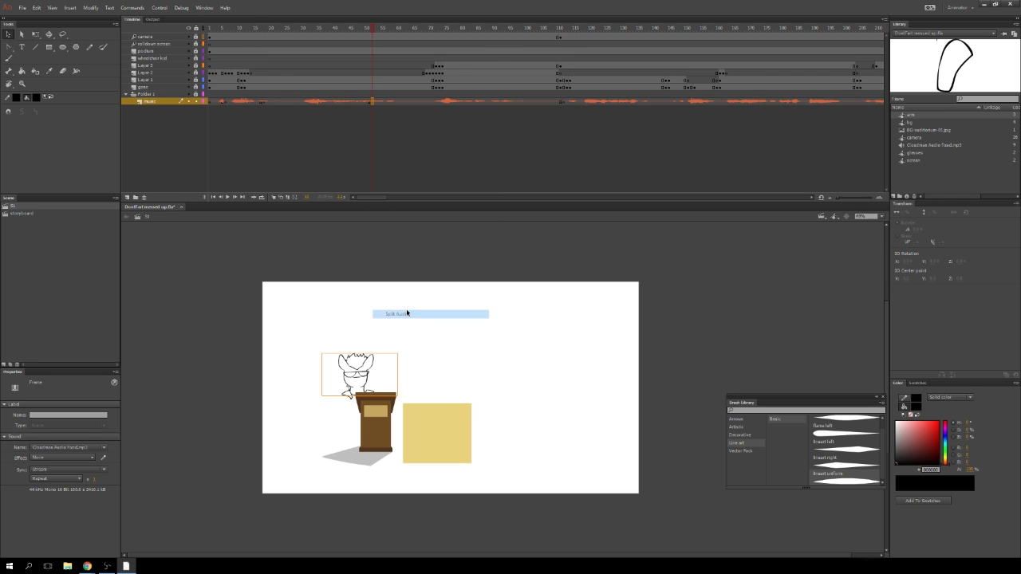
- Move the audio section after the split later on the music layer and insert a blank keyframe at the split
double_click(389, 103)
drag(382, 103, 493, 103)
click(372, 103)
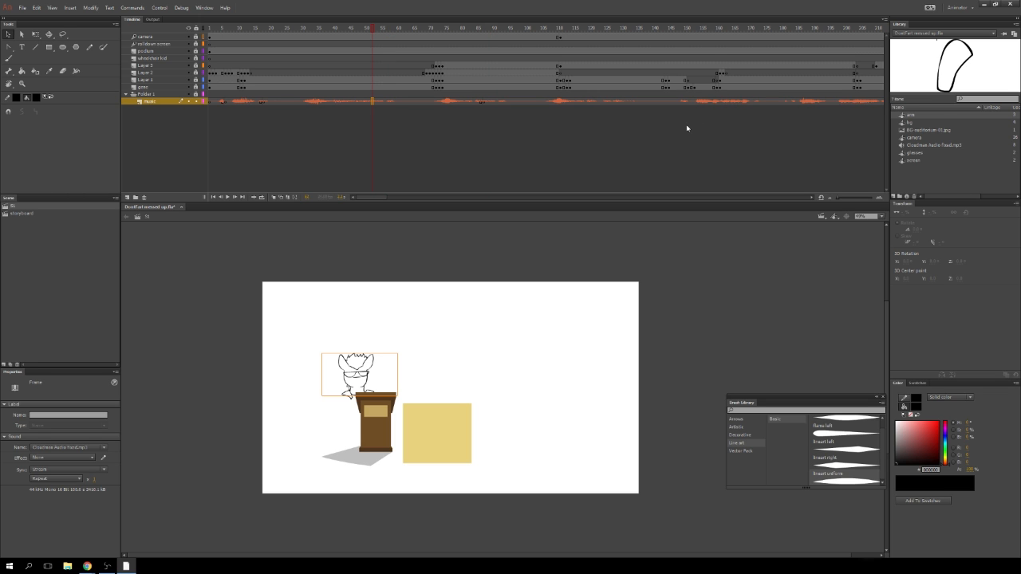
key(F7)
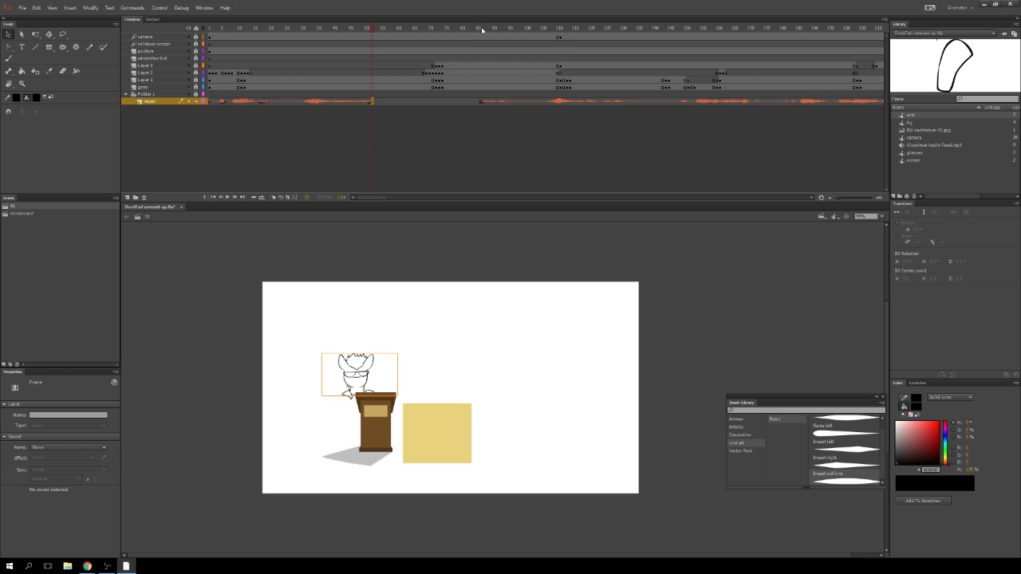
- Examine the frames around the silent gap and the start of the moved audio section
click(483, 30)
click(360, 30)
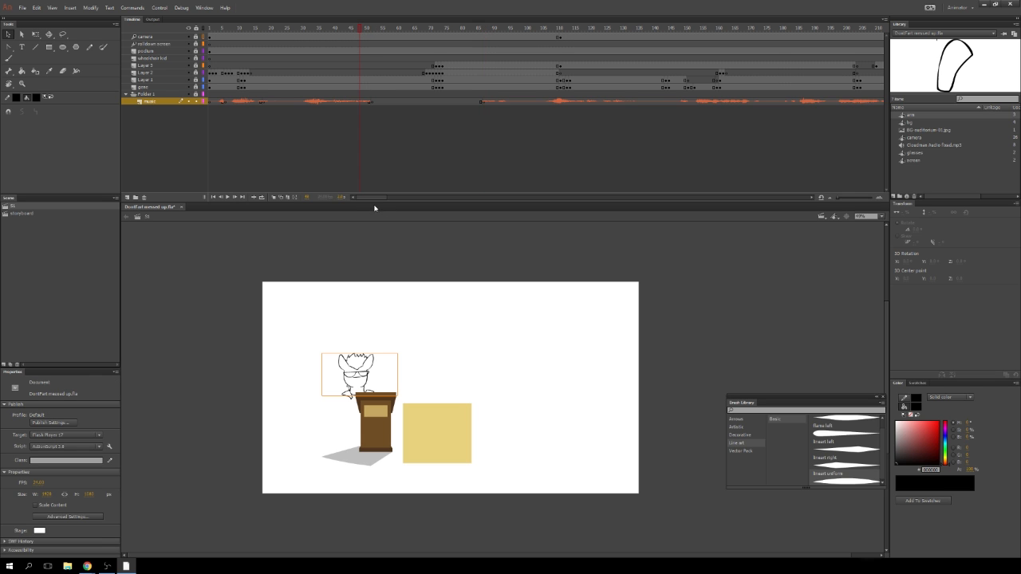
drag(371, 197, 382, 197)
click(347, 32)
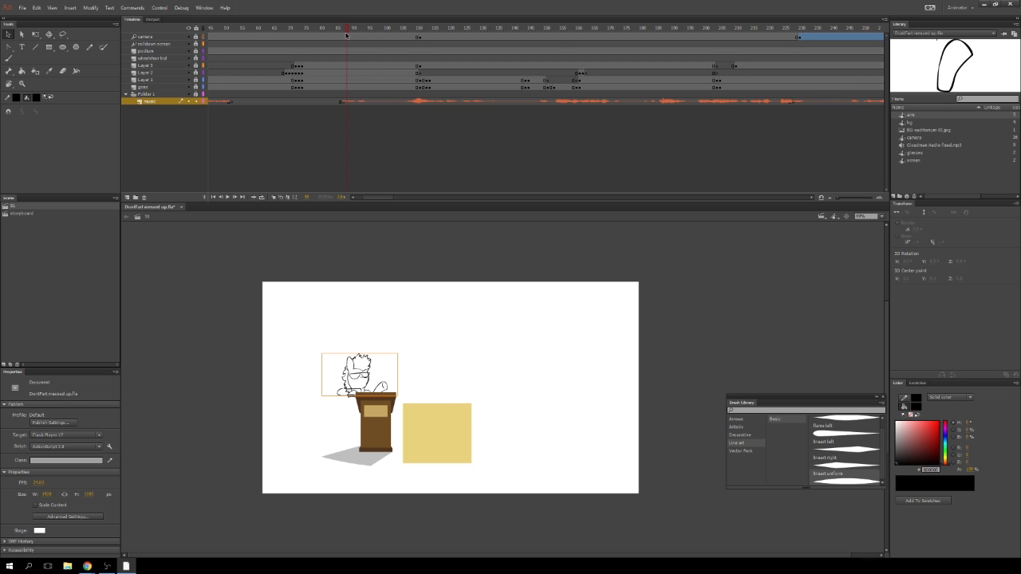
mouse_move(373, 199)
mouse_down()
mouse_move(742, 200)
mouse_move(339, 208)
mouse_move(379, 201)
mouse_up()
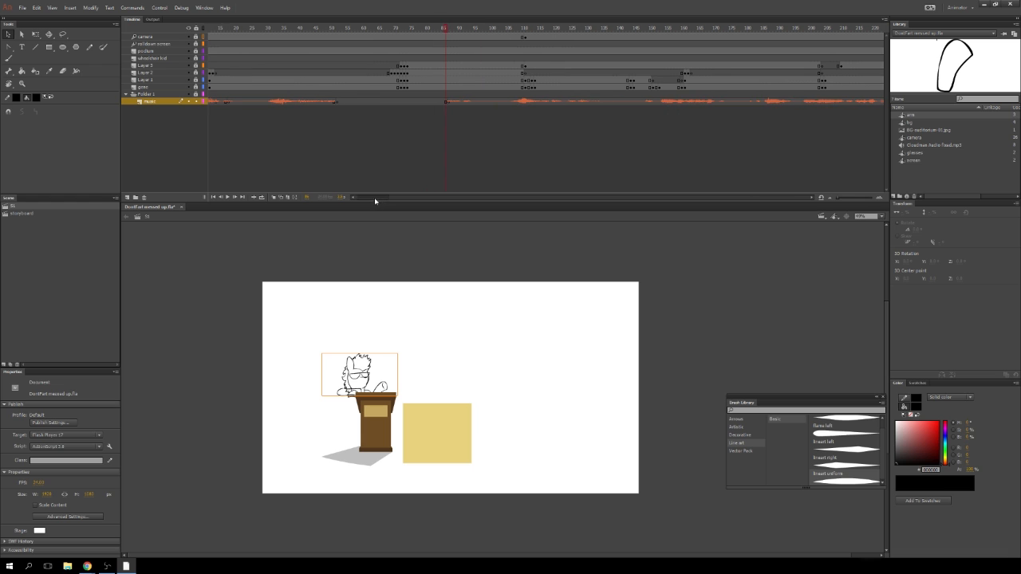
drag(451, 28, 453, 27)
drag(373, 200, 377, 197)
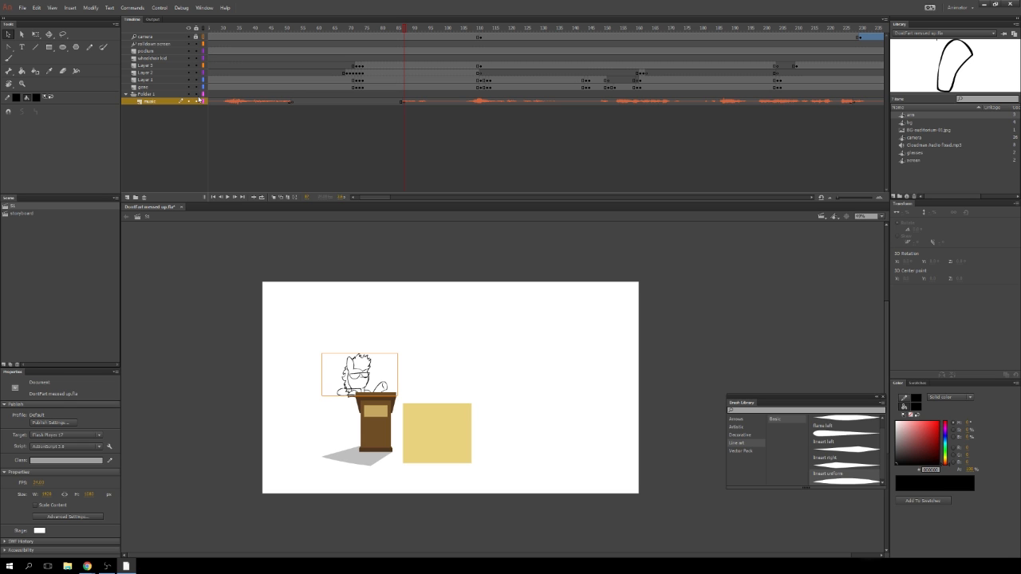
- Paint large looping Brush tool strokes across the stage on the Layer 1 frame near the start of the moved audio
click(414, 80)
click(275, 254)
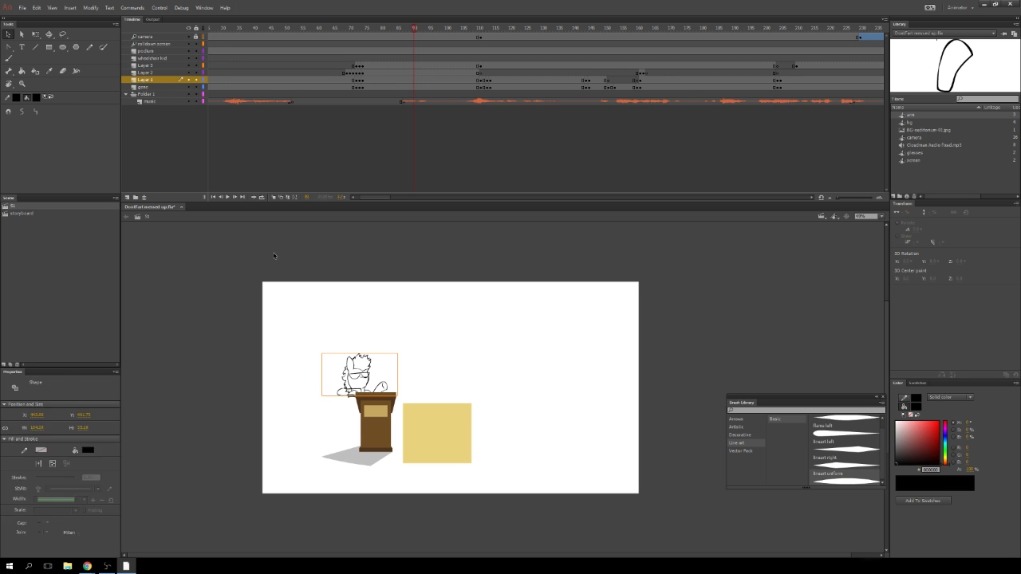
click(8, 59)
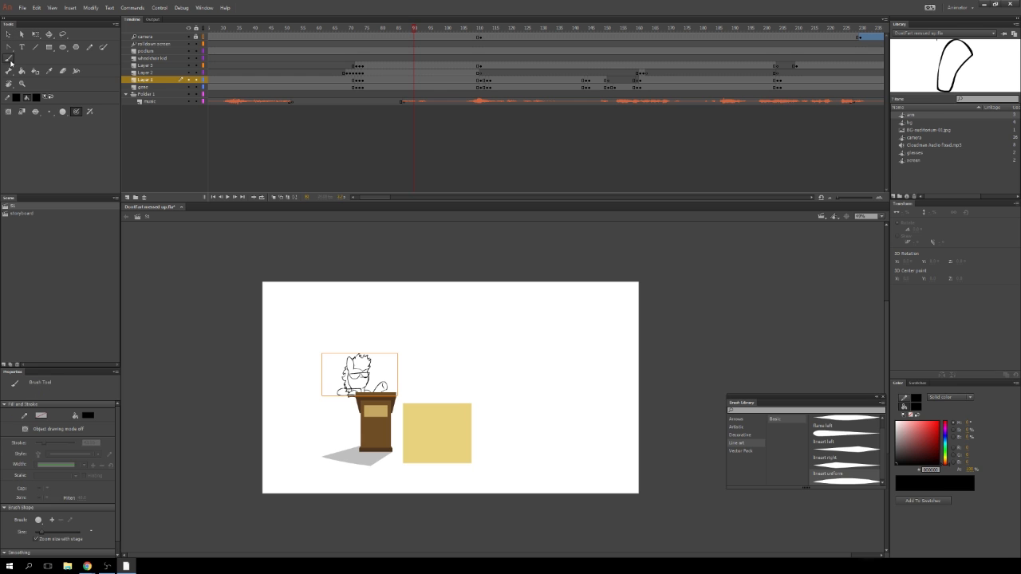
mouse_move(451, 359)
mouse_down()
mouse_move(464, 403)
mouse_move(578, 455)
mouse_up()
mouse_move(476, 407)
mouse_down()
mouse_move(545, 399)
mouse_move(561, 384)
mouse_move(404, 284)
mouse_move(494, 455)
mouse_move(439, 310)
mouse_move(642, 389)
mouse_move(343, 353)
mouse_up()
drag(377, 321, 592, 394)
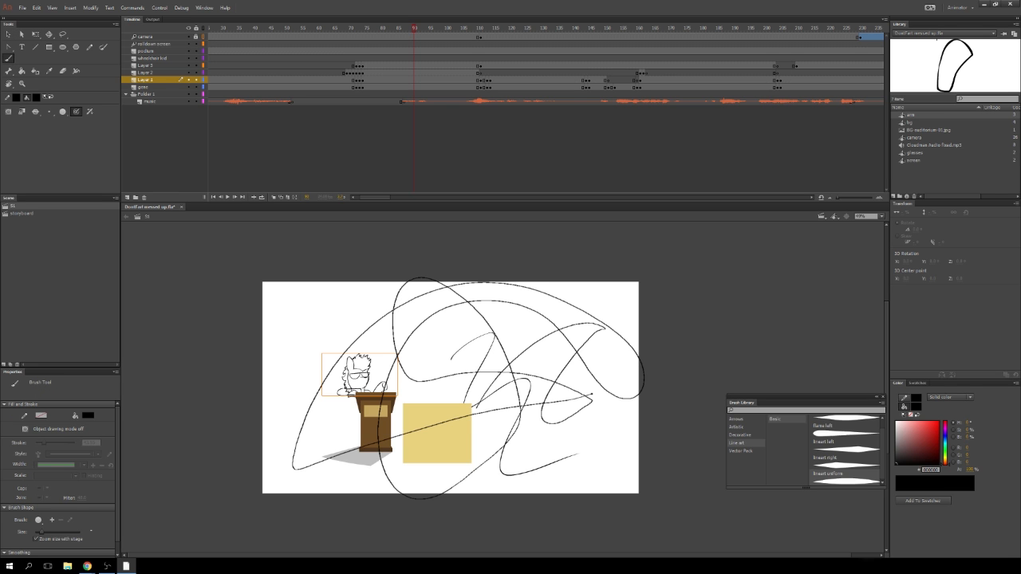
- Inspect the frame commands at the start of the moved audio section and scrub the timeline on both sides of it
click(9, 35)
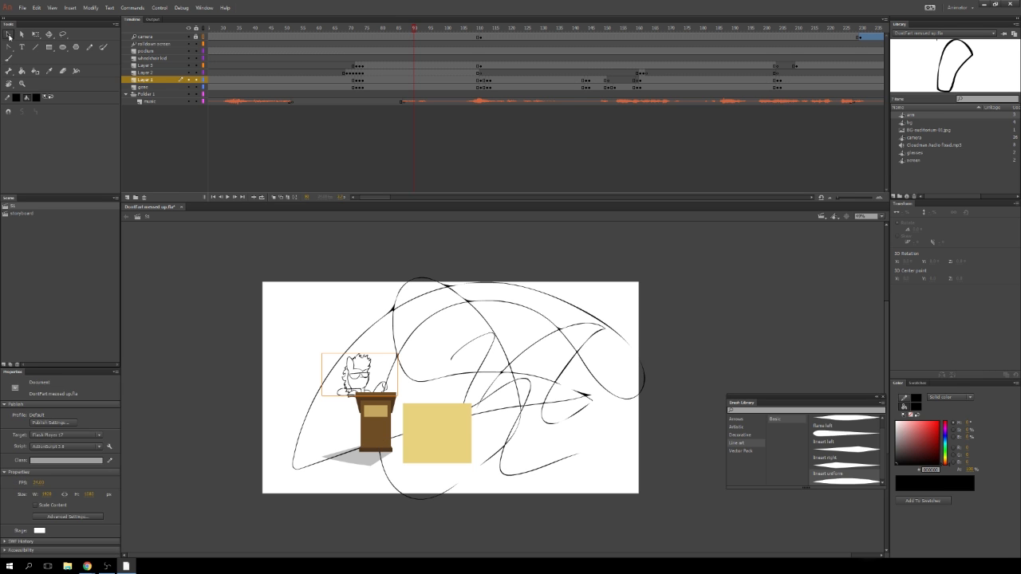
click(404, 102)
right_click(405, 102)
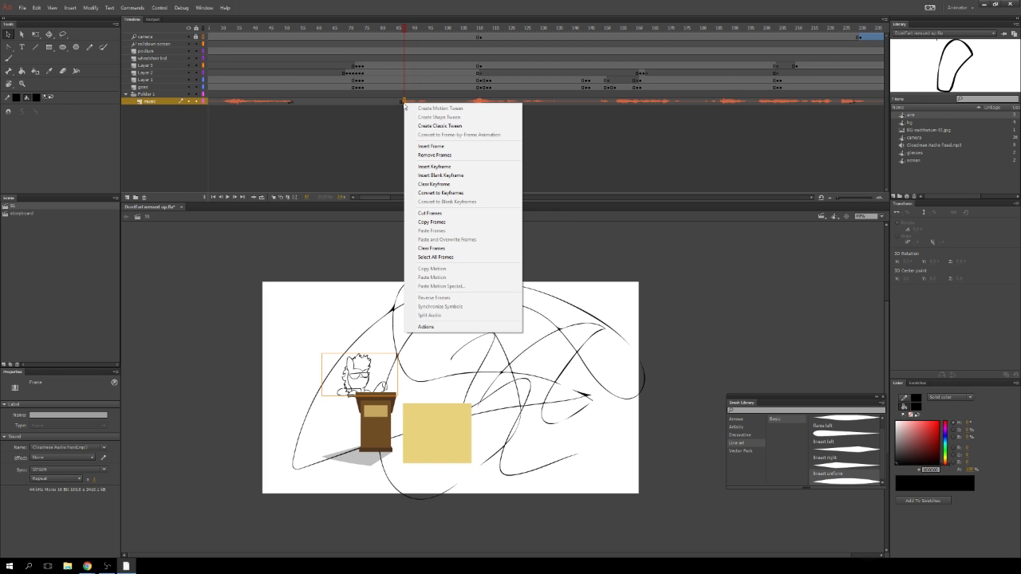
click(392, 121)
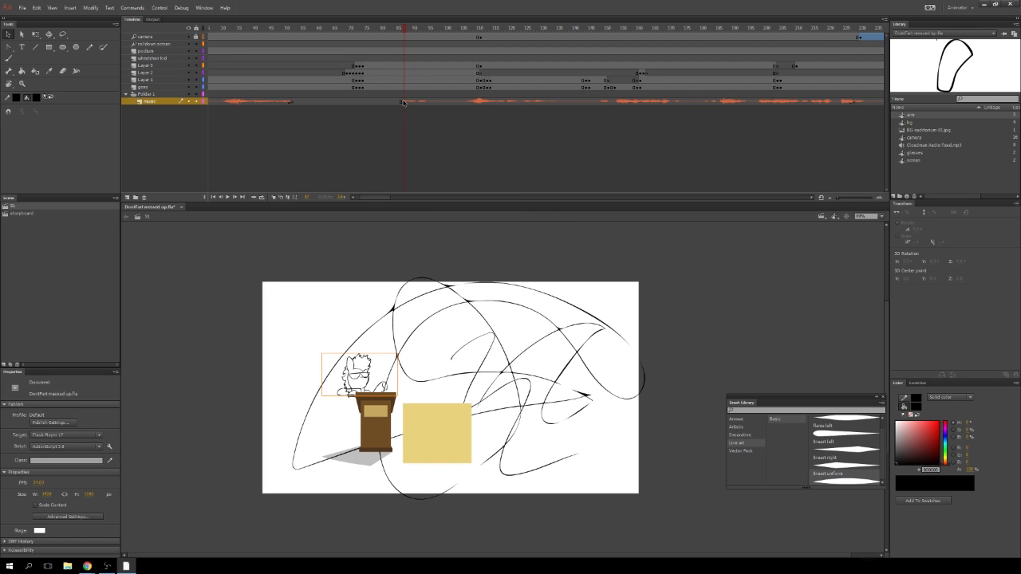
click(403, 102)
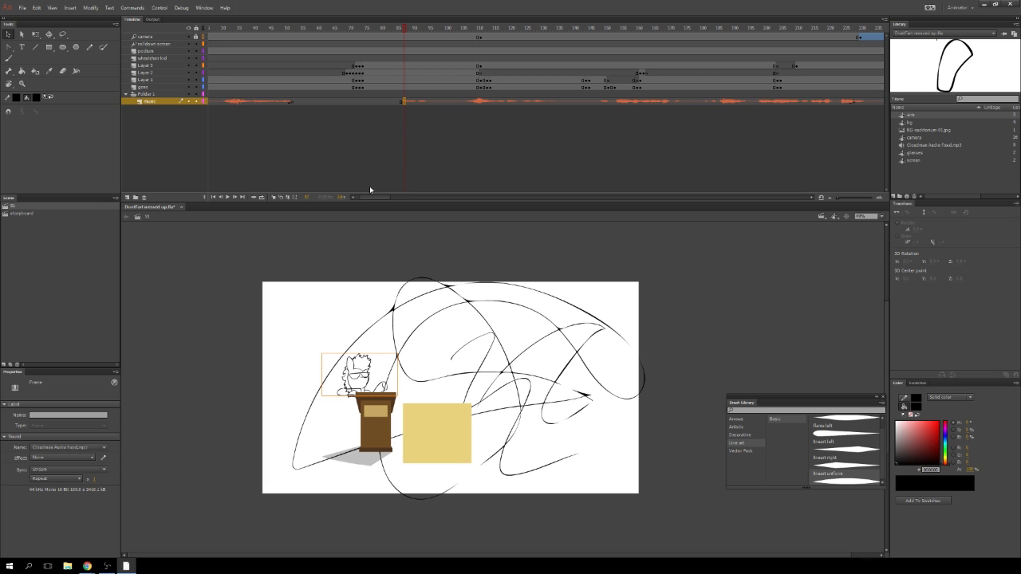
drag(413, 30, 433, 29)
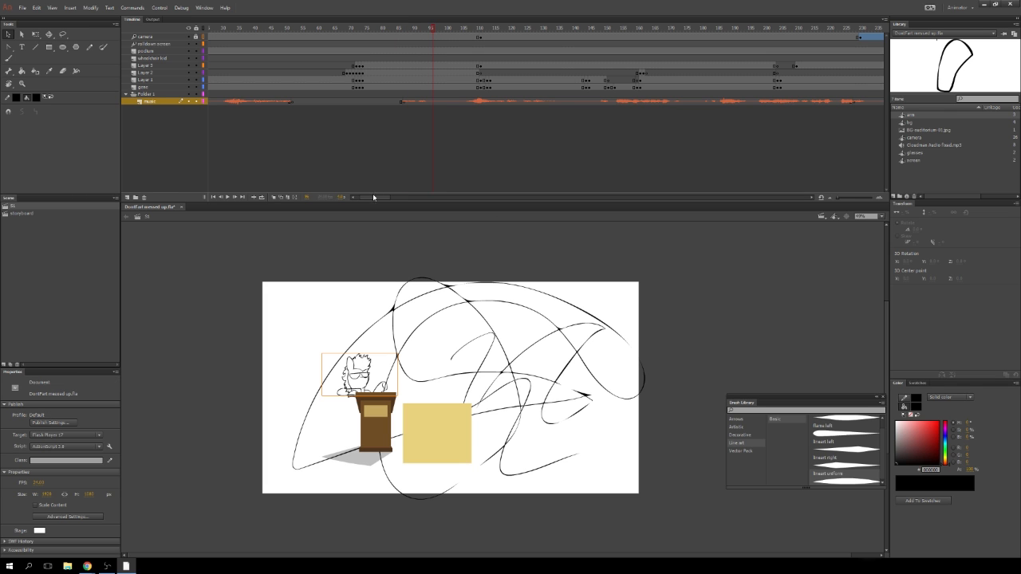
drag(374, 197, 354, 198)
drag(222, 33, 205, 28)
mouse_move(559, 28)
mouse_down()
mouse_move(568, 35)
mouse_move(532, 34)
mouse_up()
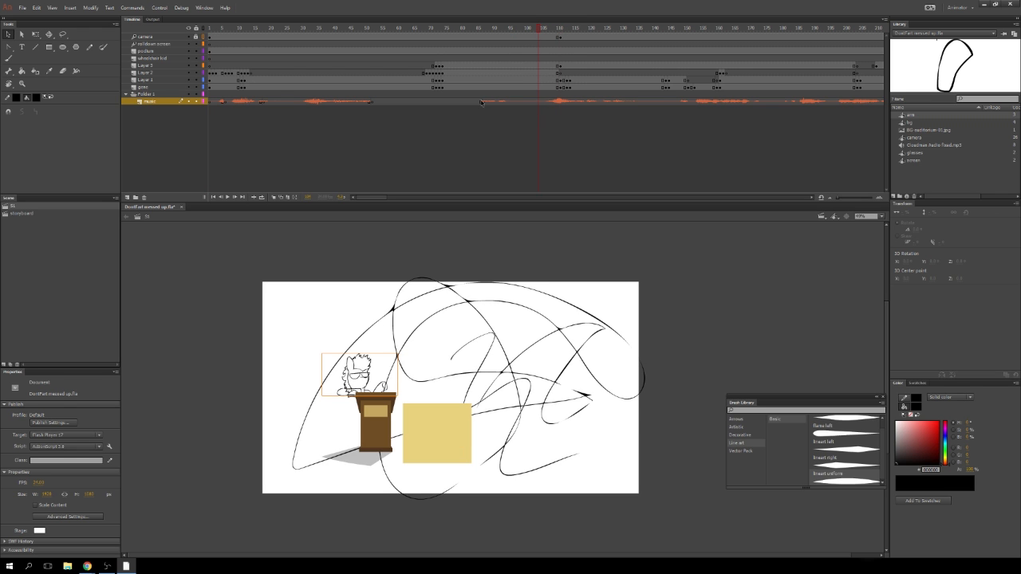
- Clear the music layer's keyframes across the silent gap and in the opening frames
drag(481, 101, 249, 103)
right_click(261, 101)
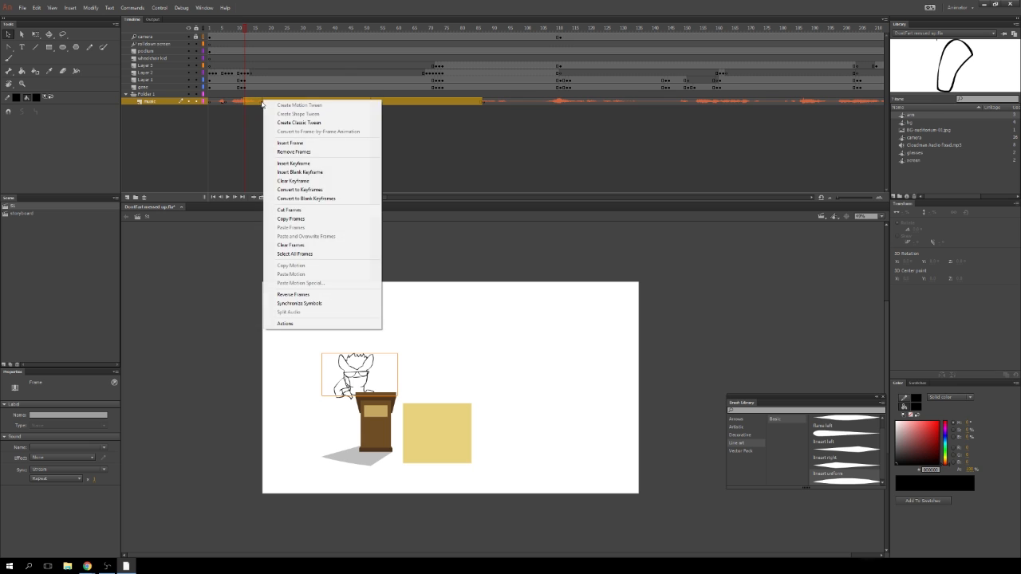
click(311, 182)
click(231, 102)
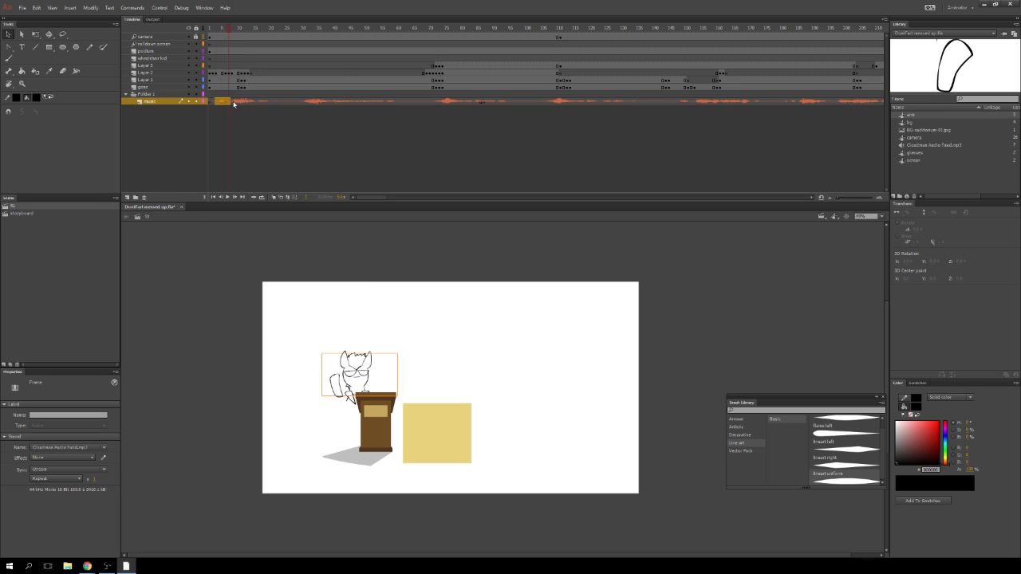
right_click(232, 99)
click(265, 185)
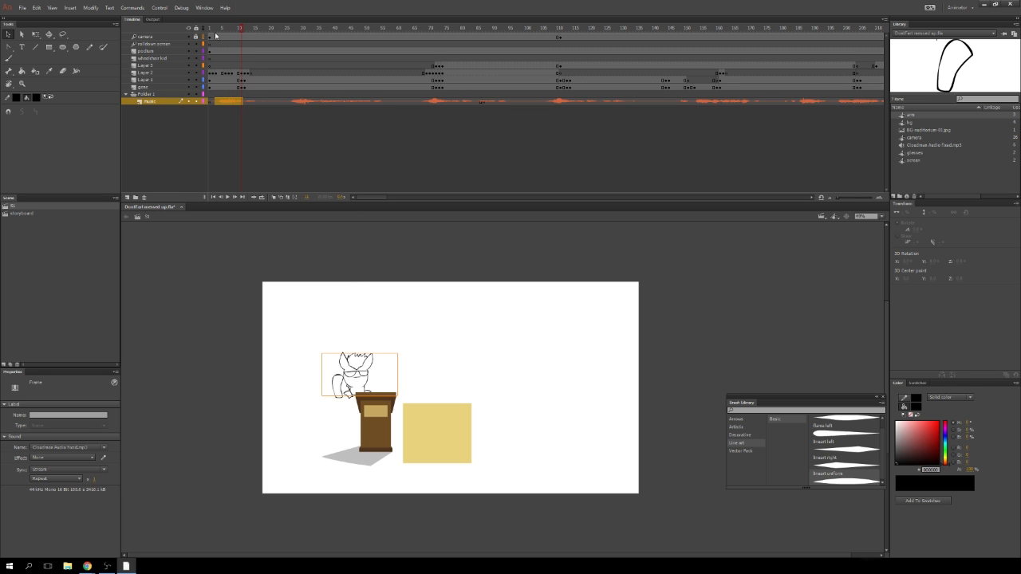
- Play the timeline from the first frame to check the rejoined music
drag(218, 38, 201, 32)
key(z)
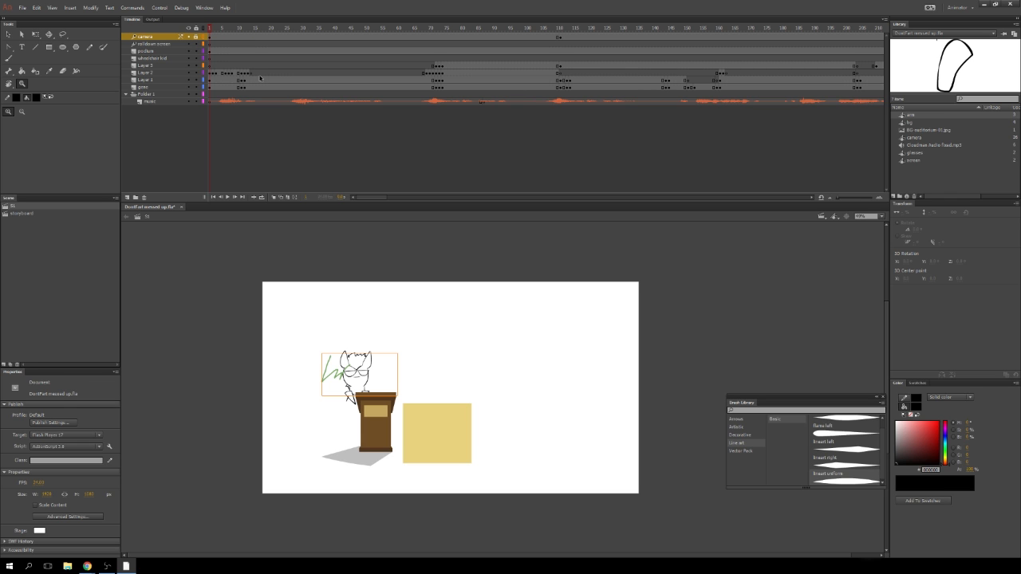
key(Return)
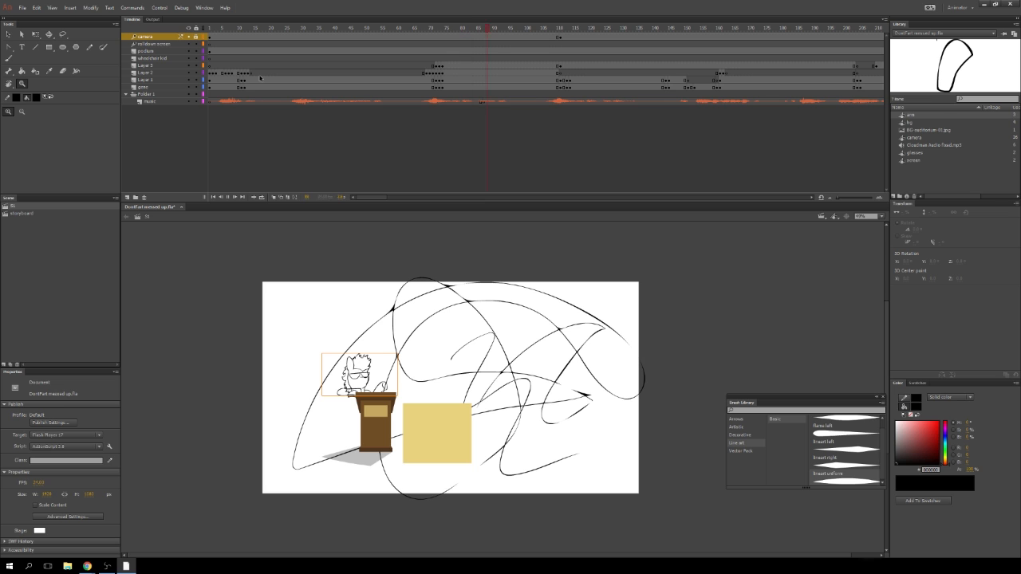
- Clear the leftover keyframe on the music layer between the Layer 1 keyframe groups near frames 75 and 110
right_click(483, 102)
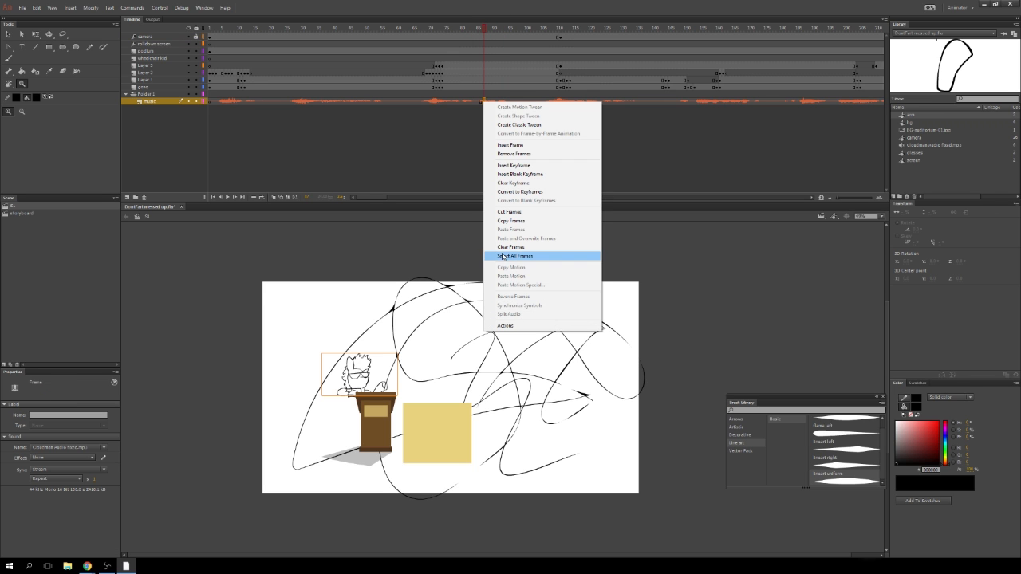
click(196, 101)
click(194, 102)
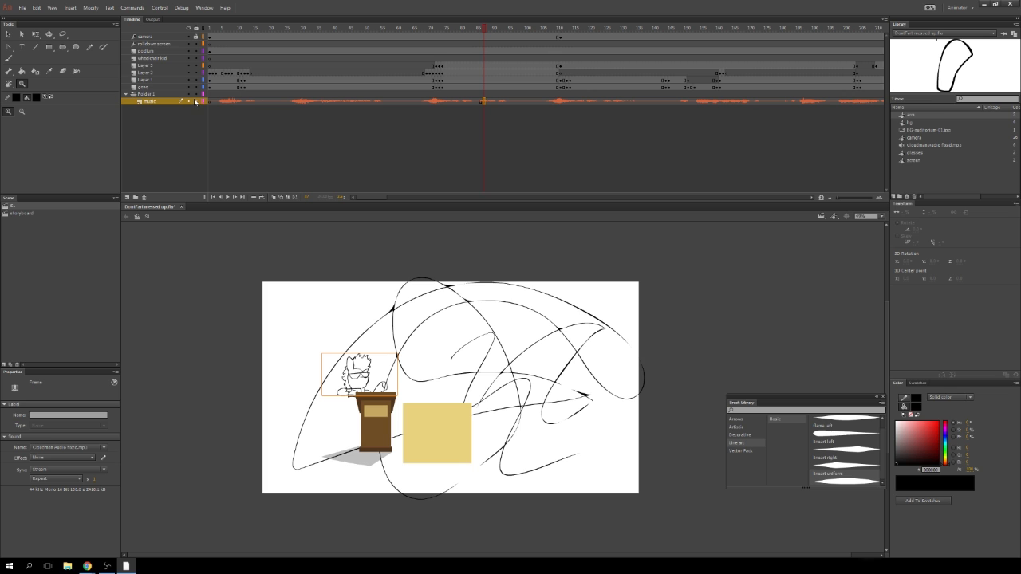
right_click(483, 102)
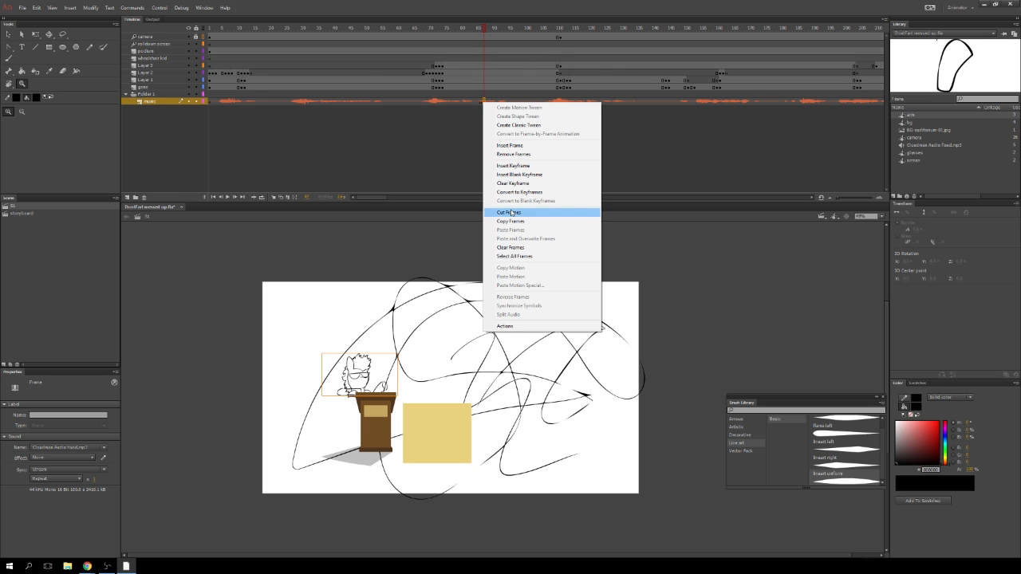
click(504, 156)
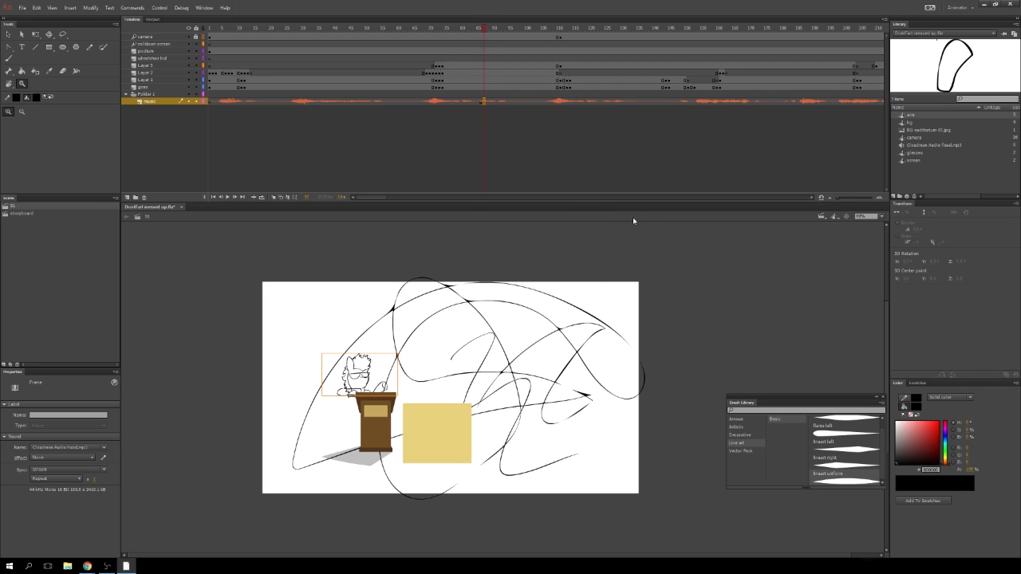
right_click(484, 103)
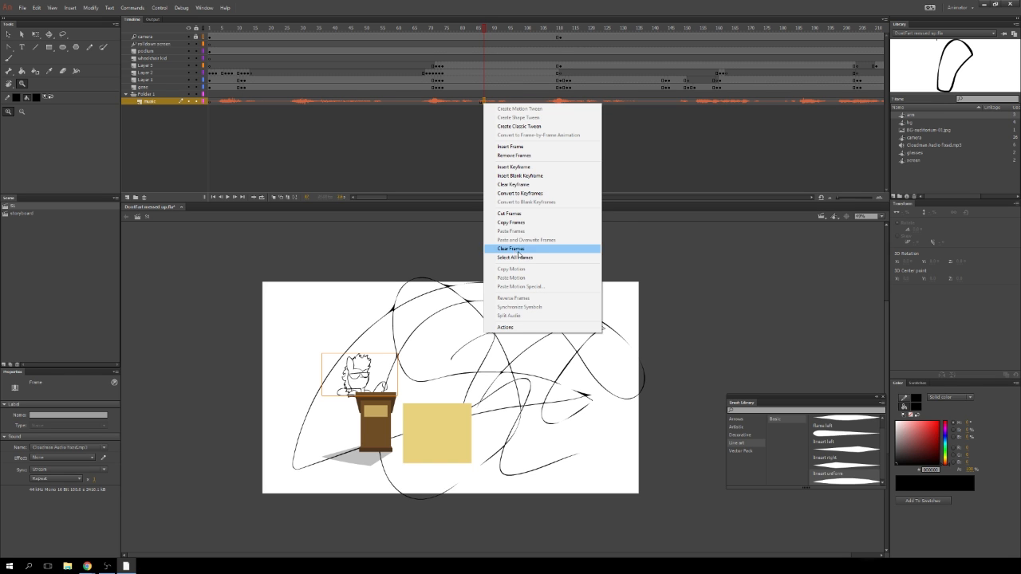
click(523, 185)
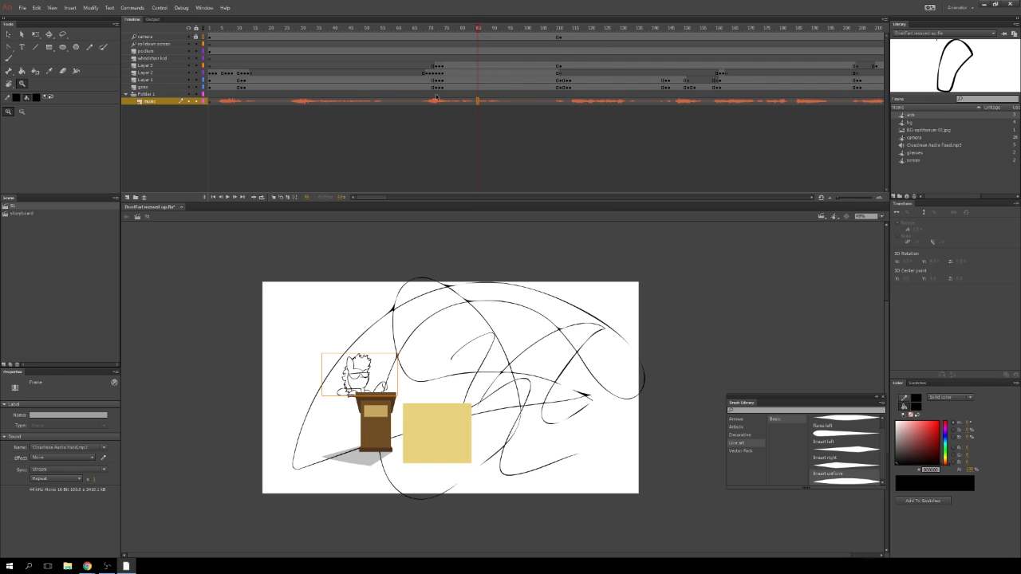
- Play back the joined music from about frame 45 and around frame 345, and scrub through the frames that follow
click(351, 32)
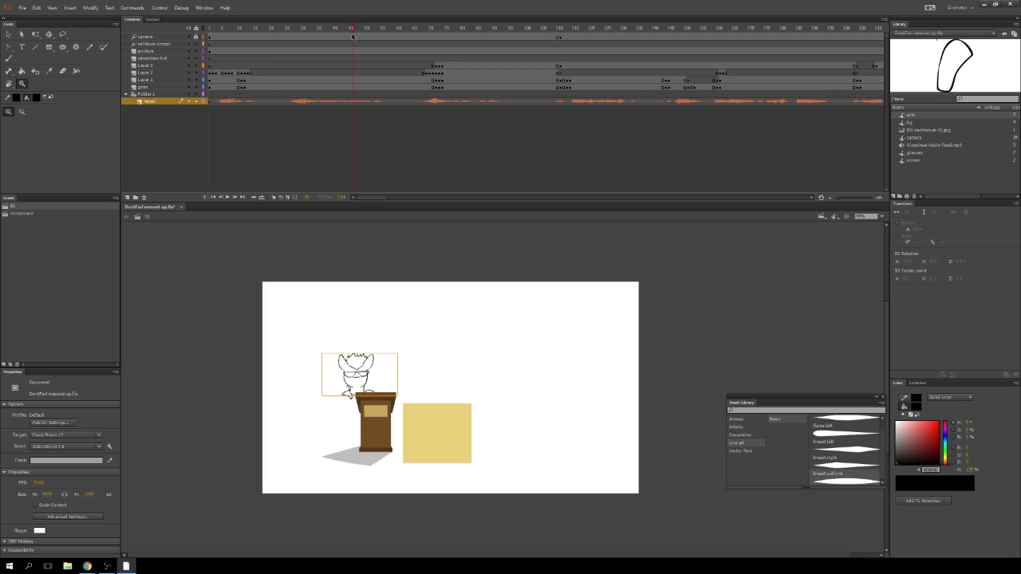
key(Return)
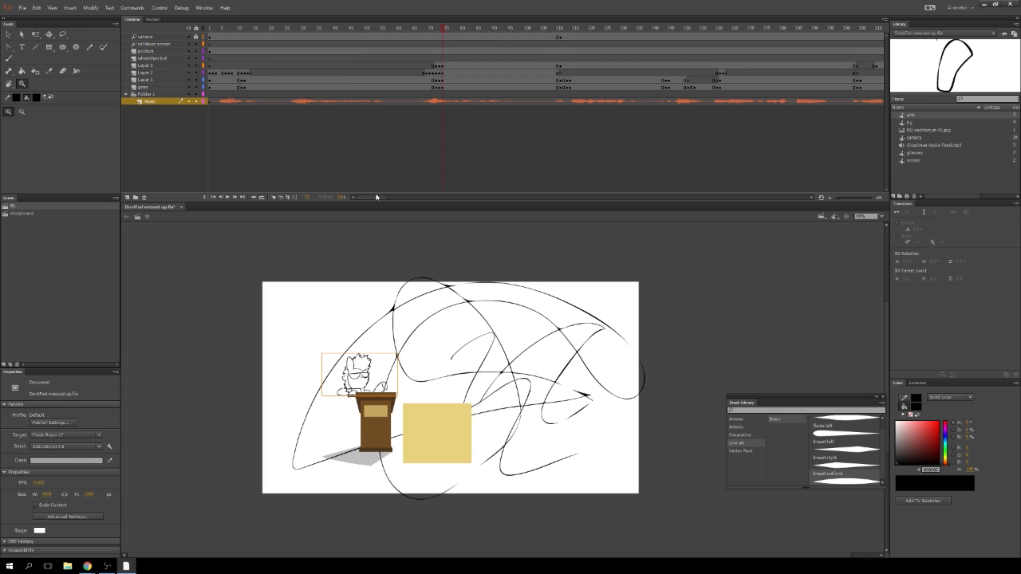
drag(376, 197, 413, 198)
click(482, 30)
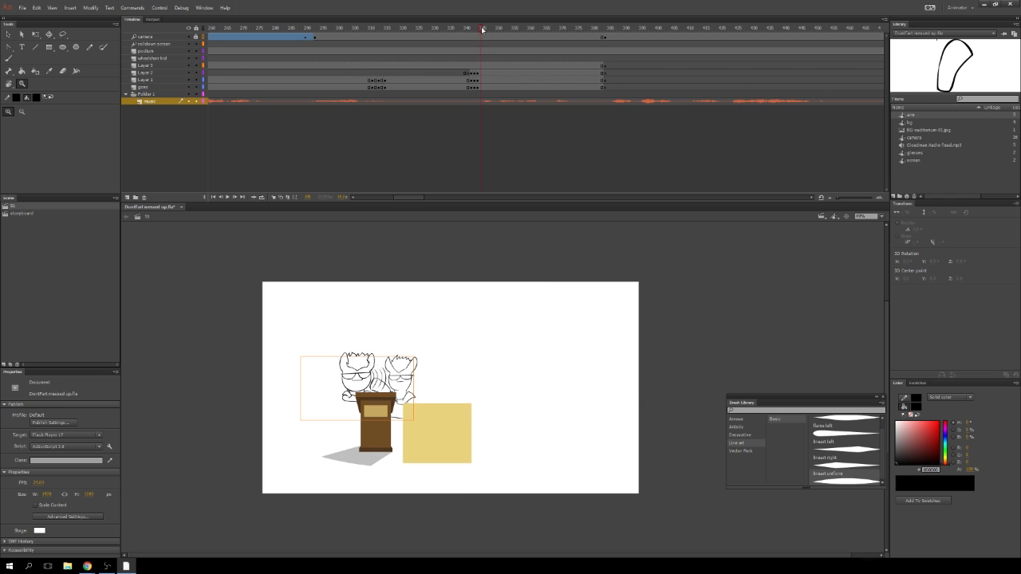
drag(482, 29, 473, 28)
key(Return)
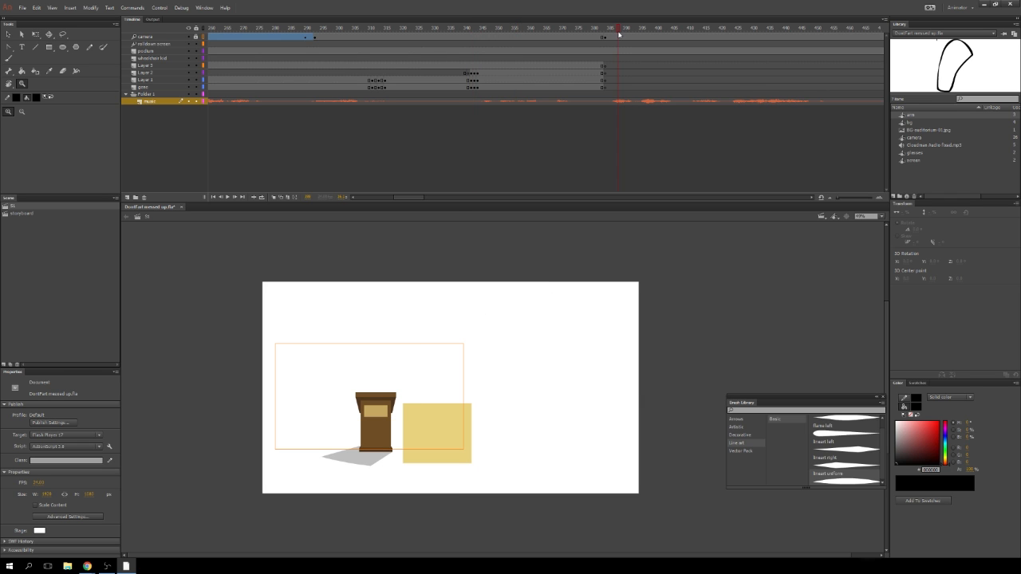
drag(436, 197, 414, 197)
drag(556, 29, 567, 28)
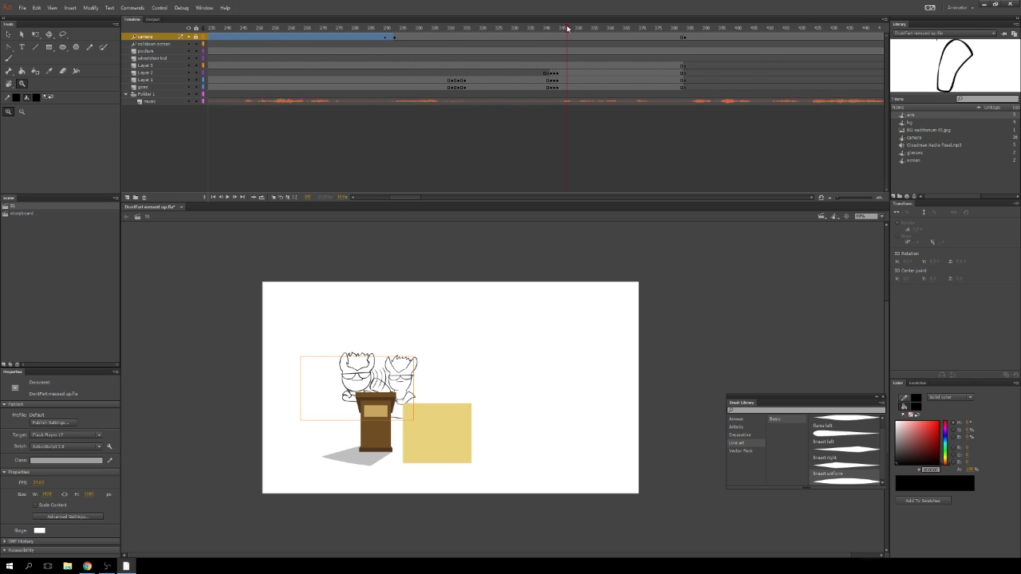
key(Return)
drag(637, 34, 846, 35)
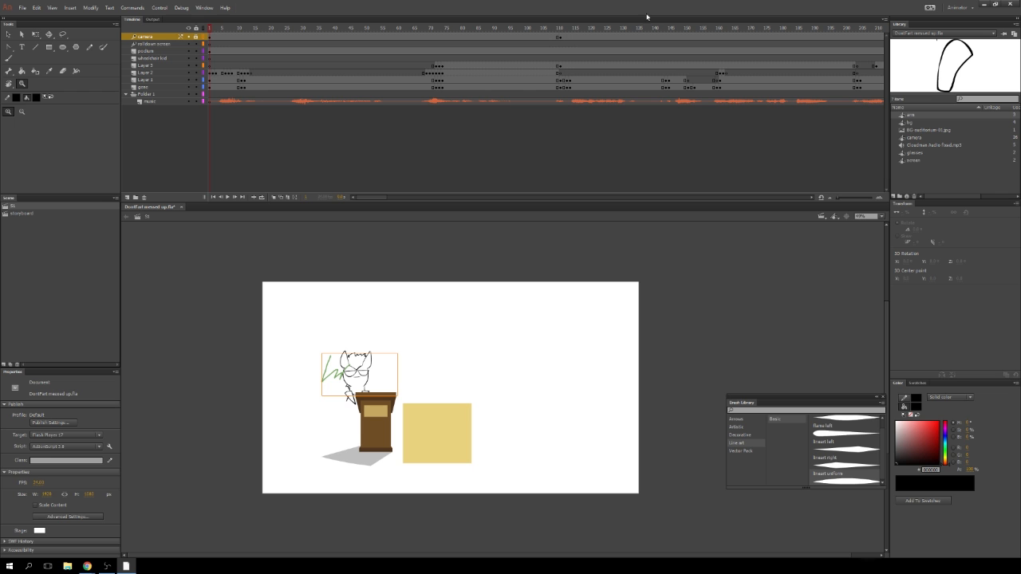
- Show the desktop and try to move the floating Brush Library panel
key(super+d)
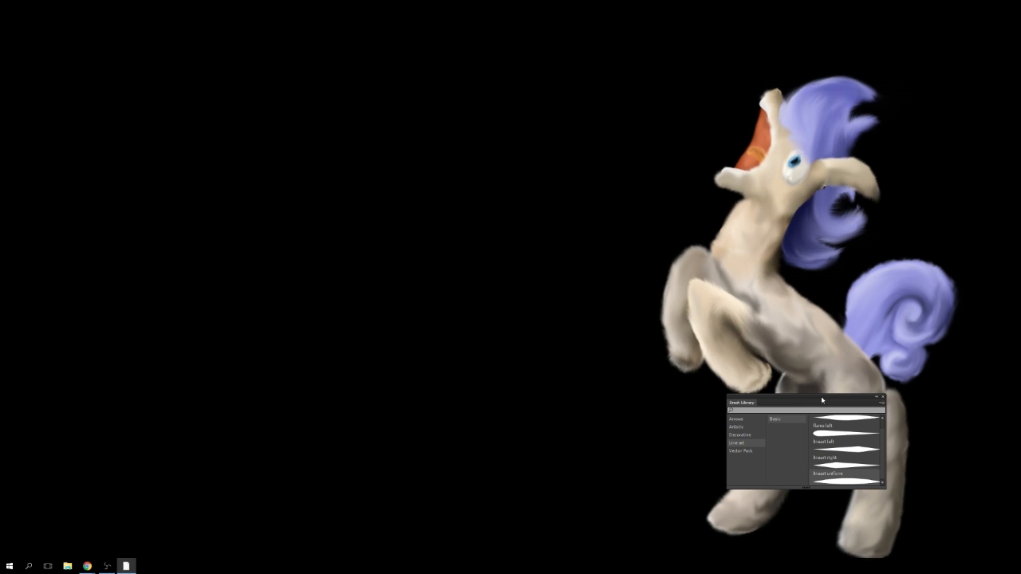
drag(821, 395, 829, 414)
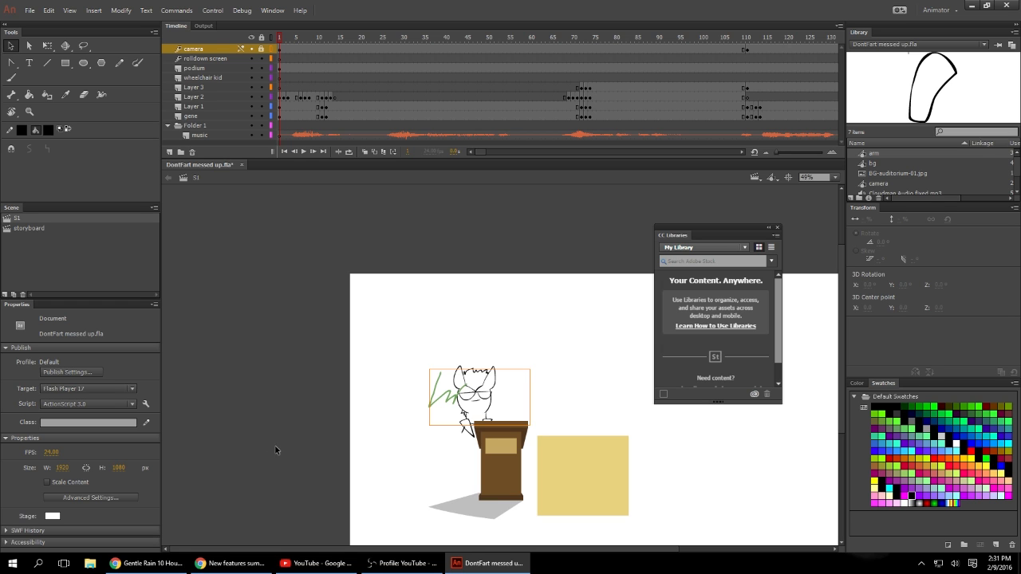
- Sample the green scribble beside the character as the fill color and view the color's hex code
drag(466, 374, 327, 366)
click(469, 397)
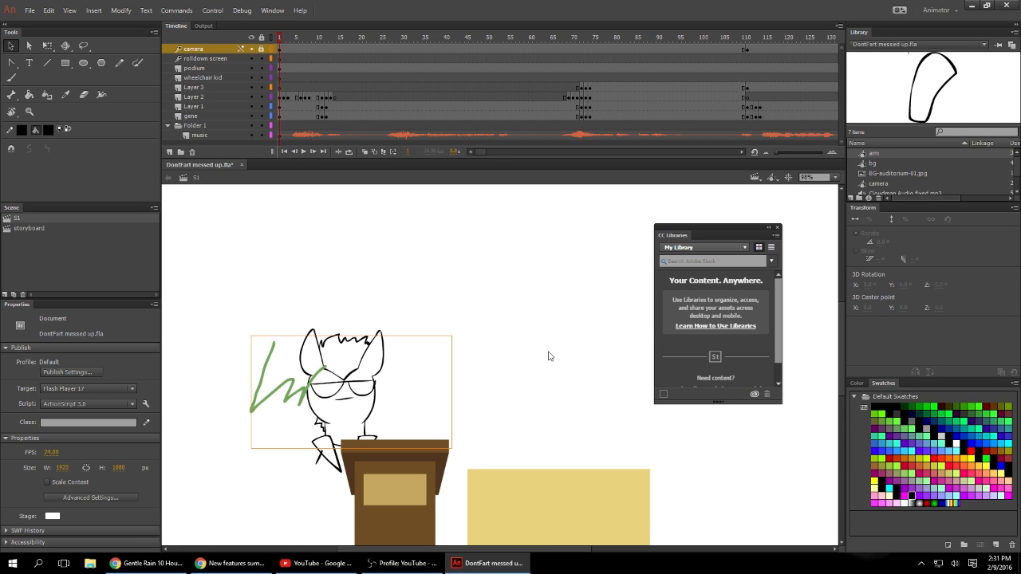
drag(547, 406, 515, 338)
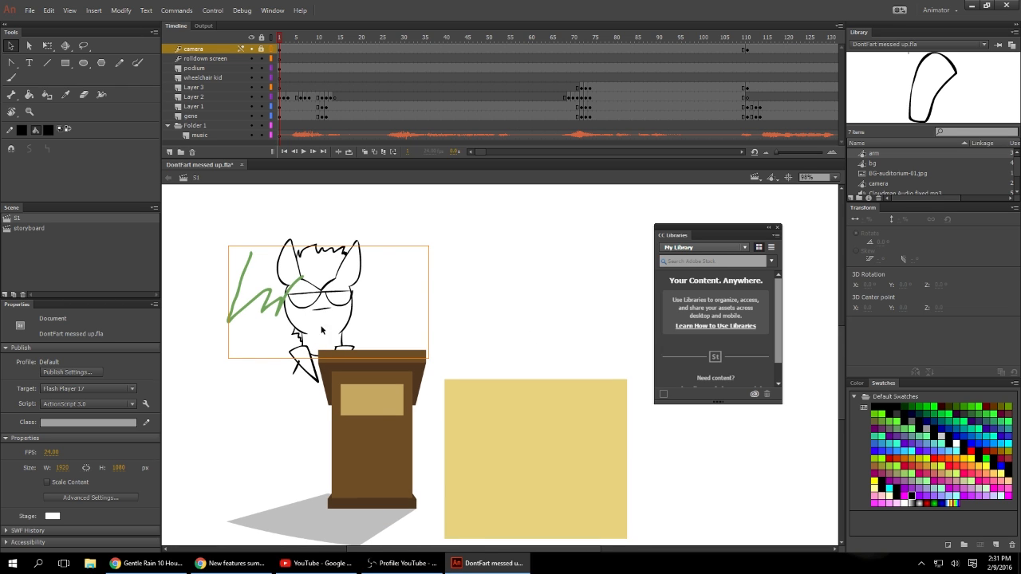
key(z)
click(345, 319)
click(48, 130)
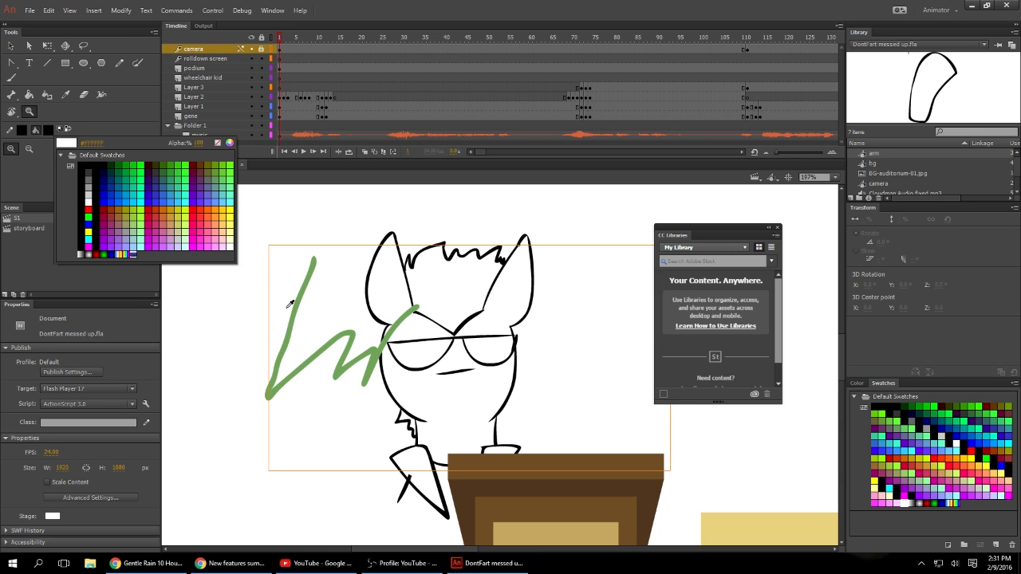
click(290, 303)
click(49, 130)
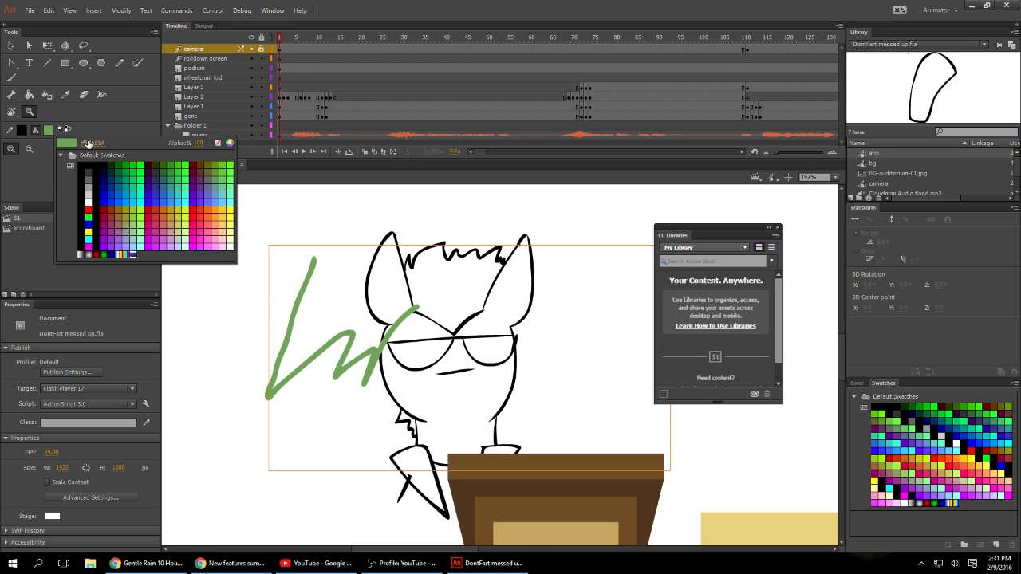
click(303, 203)
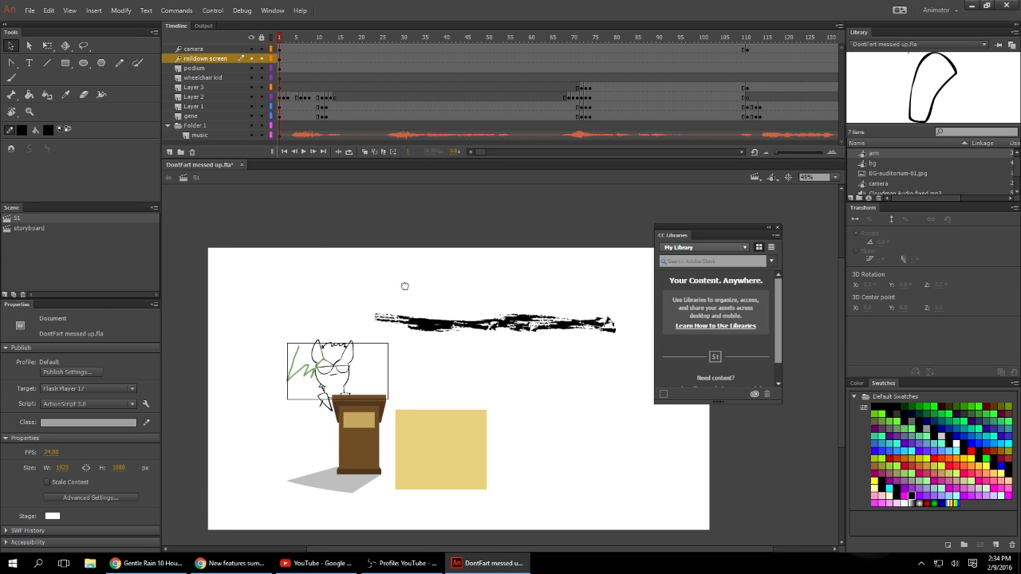
- Test the scene in a SWF preview to compare its artwork with the stage, and close the preview
drag(472, 286, 431, 273)
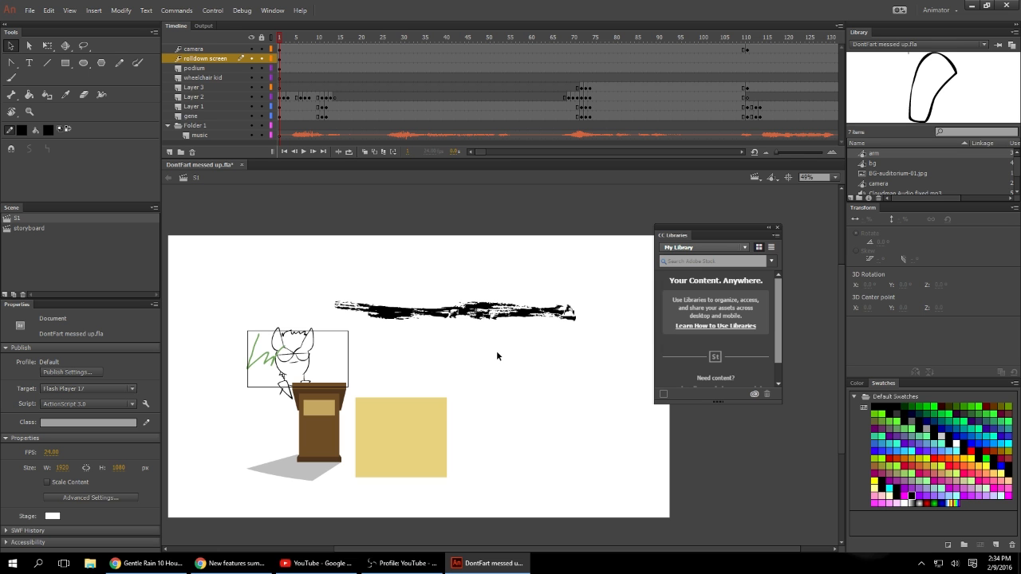
key(ctrl+Return)
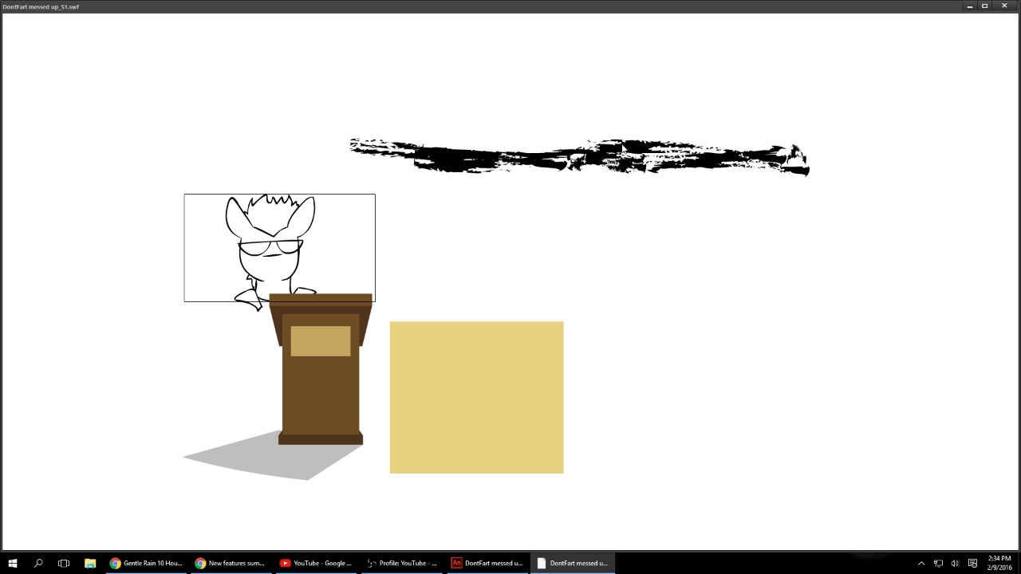
click(1006, 9)
- Bend the upper strand of the black textured brush stroke upward with the Selection tool
key(z)
click(507, 334)
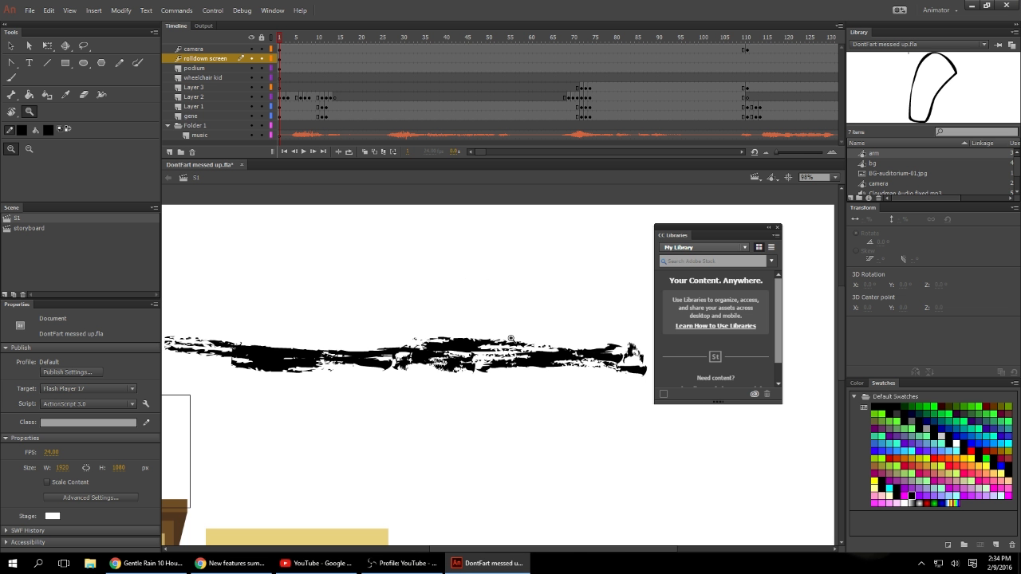
click(461, 411)
click(460, 412)
key(v)
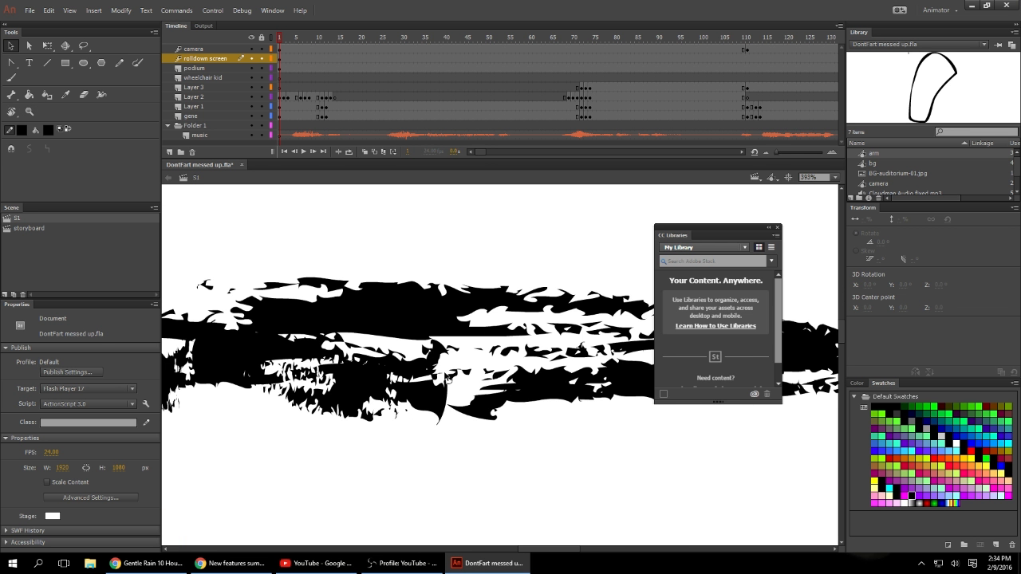
scroll(445, 379, up, 2)
scroll(431, 292, up, 2)
key(z)
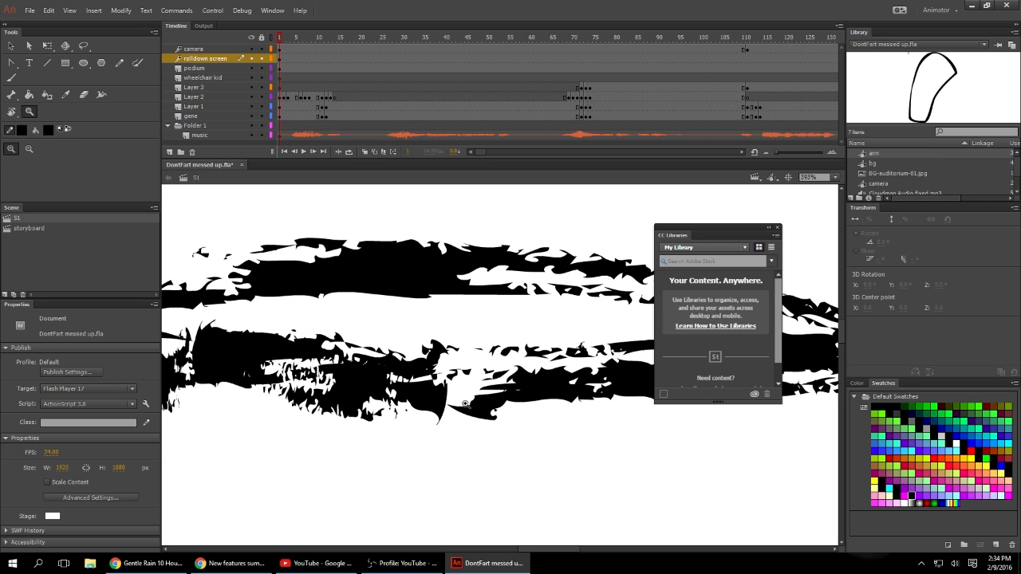
alt+click(533, 361)
alt+click(479, 383)
alt+click(448, 398)
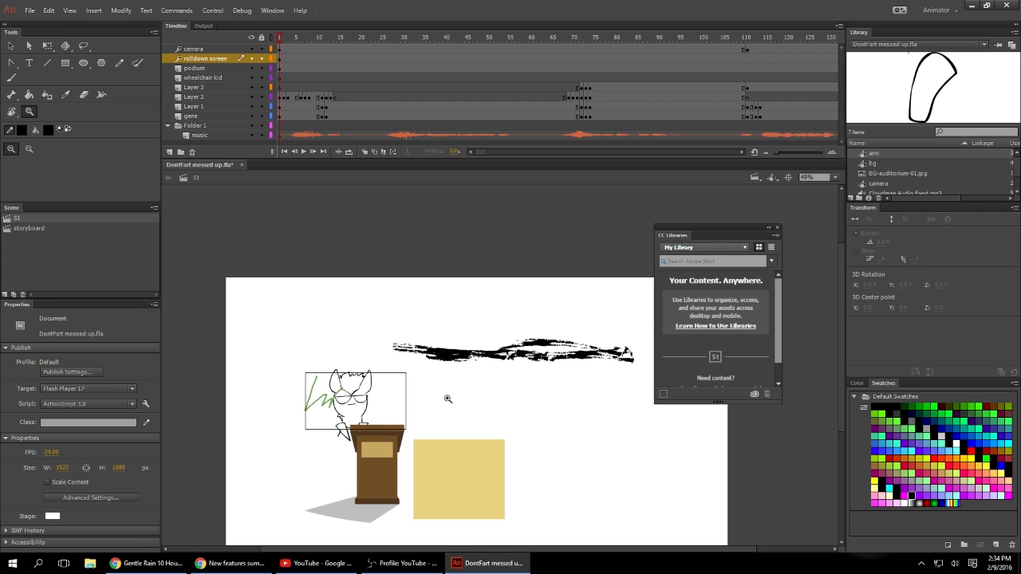
- Delete the black textured brush stroke and the camera outline from the stage
key(v)
drag(389, 318, 640, 382)
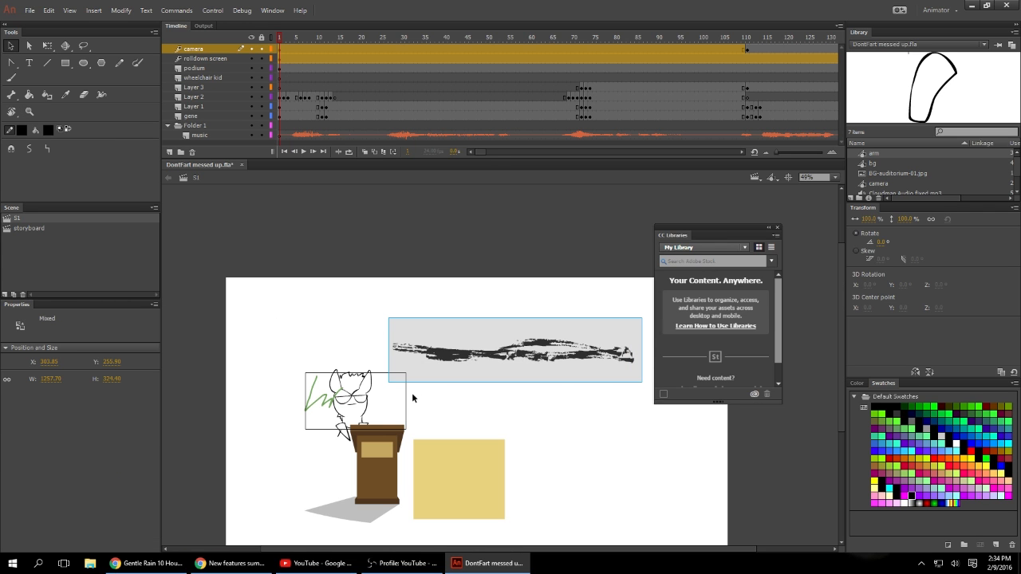
key(Delete)
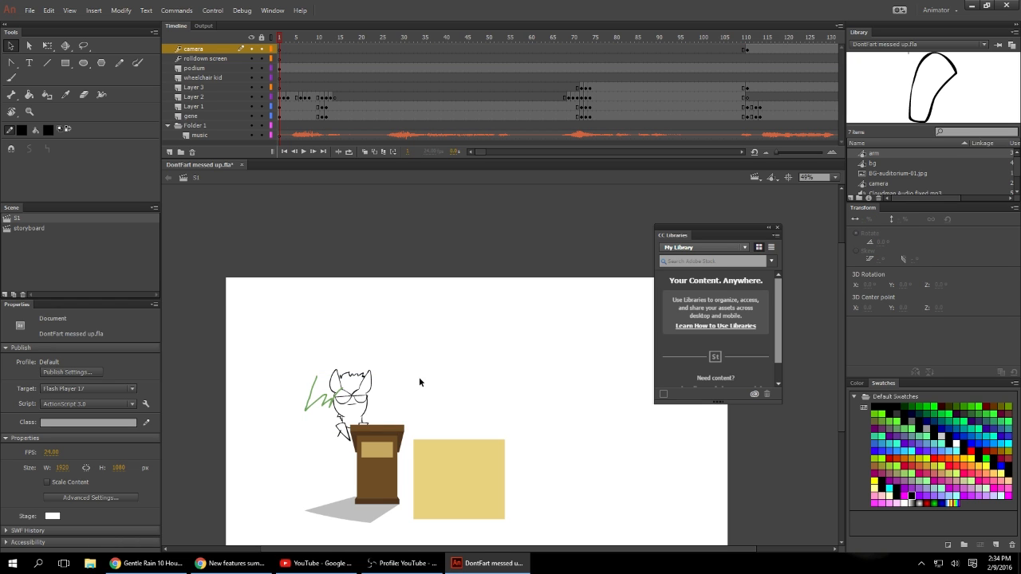
key(z)
click(421, 373)
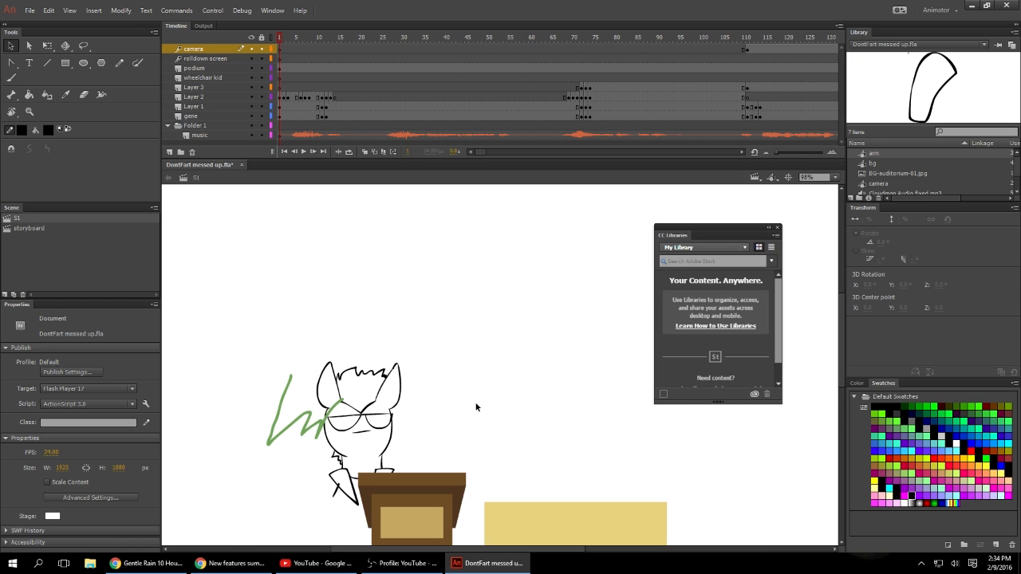
alt+click(519, 383)
key(v)
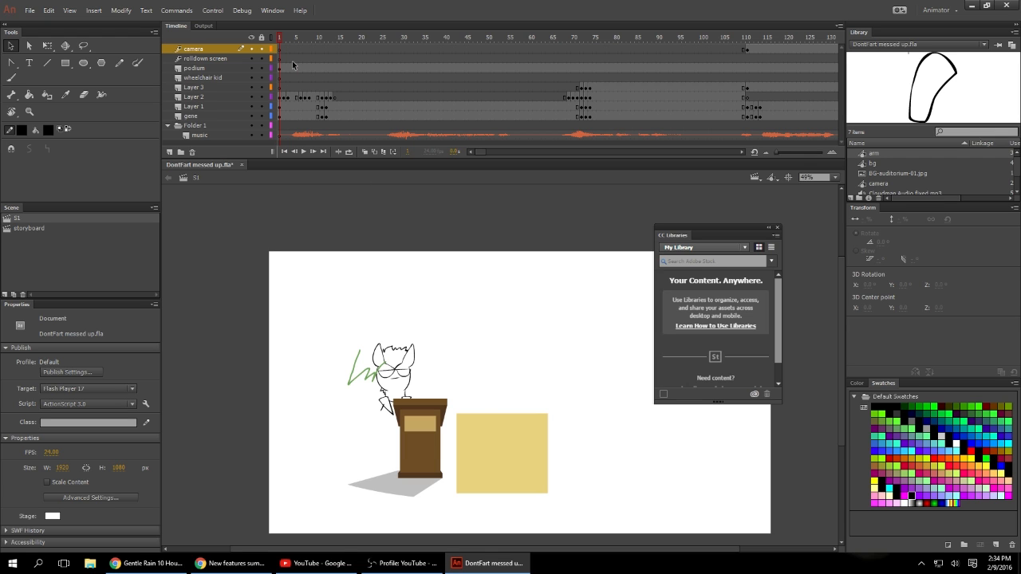
- Draw a thick black Pencil arc about 385 px wide and 124 px high above the podium, then select and deselect it
click(119, 63)
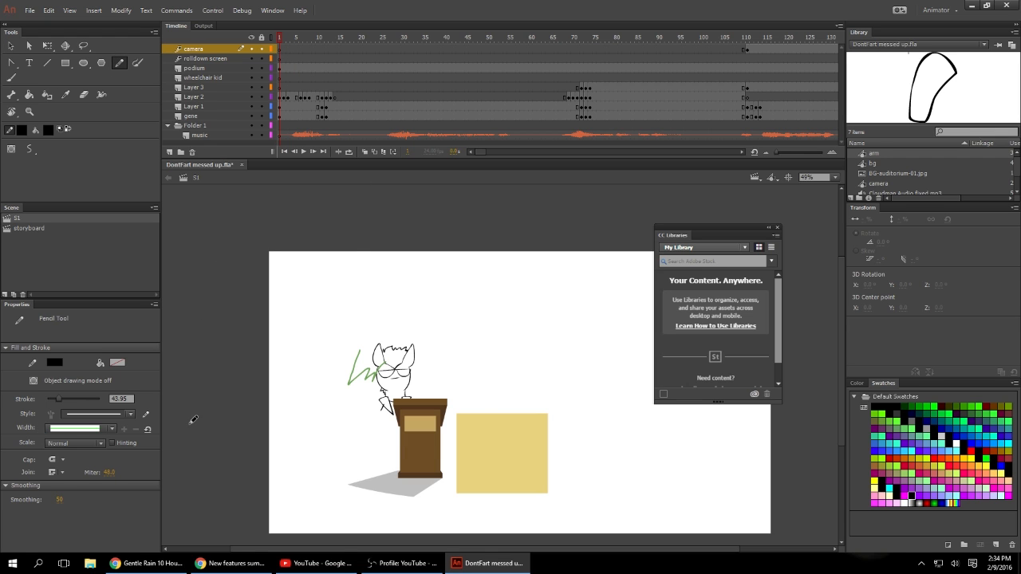
mouse_move(425, 328)
mouse_down()
mouse_move(469, 300)
mouse_move(516, 316)
mouse_move(530, 336)
mouse_up()
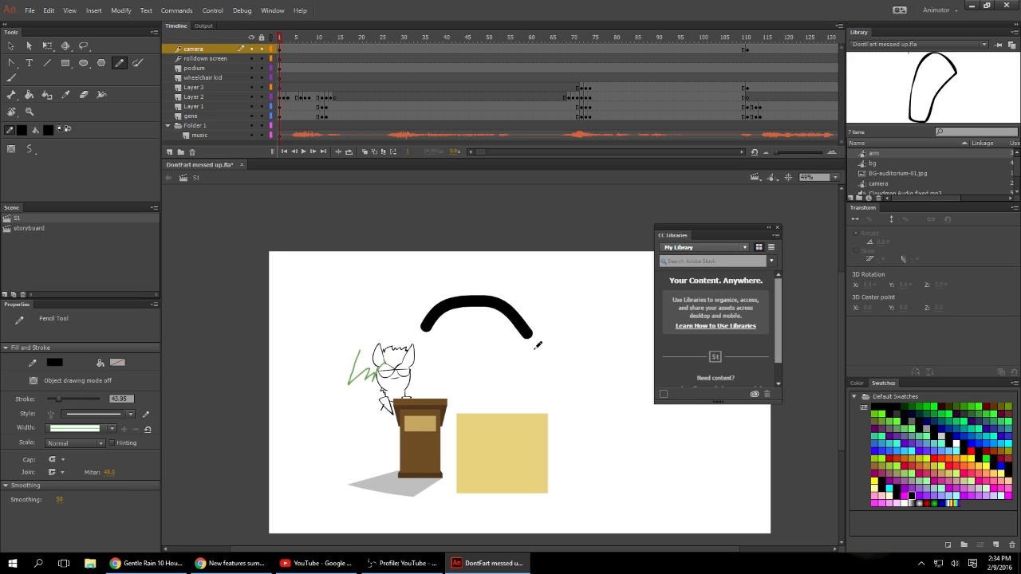
key(v)
mouse_move(542, 284)
mouse_down()
mouse_move(433, 319)
mouse_move(412, 353)
mouse_up()
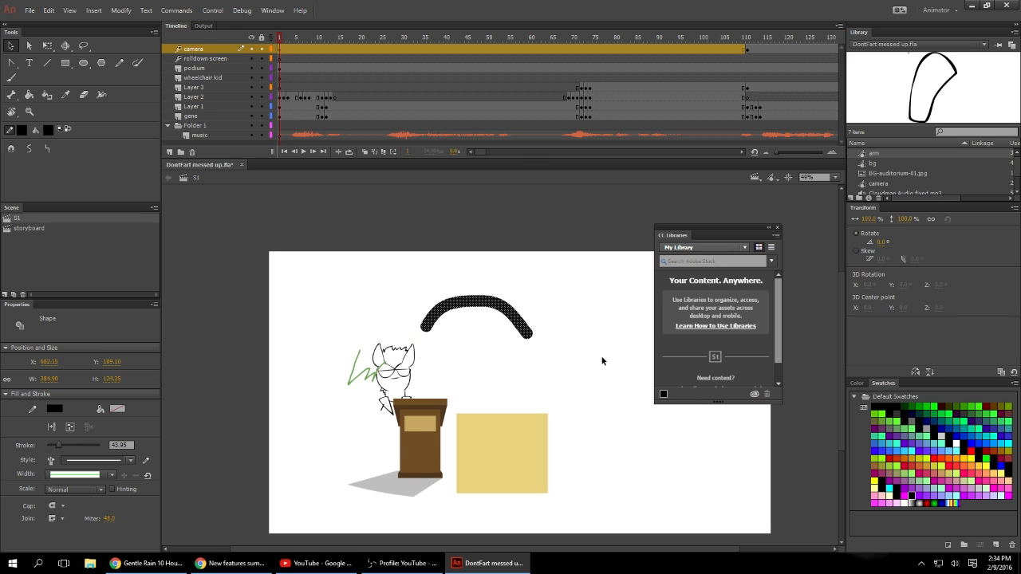
click(285, 12)
click(285, 13)
click(459, 281)
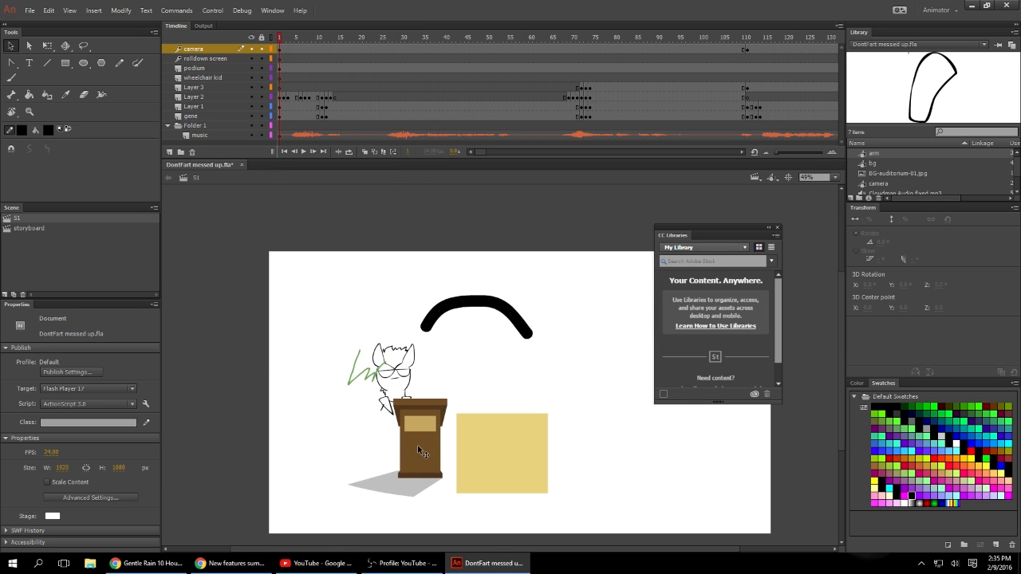
click(402, 564)
click(483, 396)
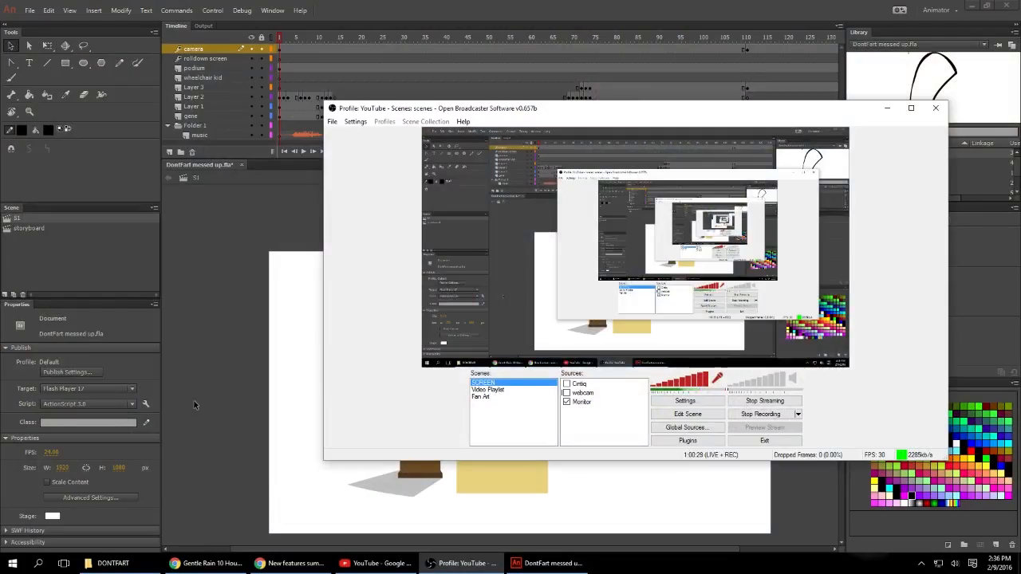
click(194, 400)
click(32, 10)
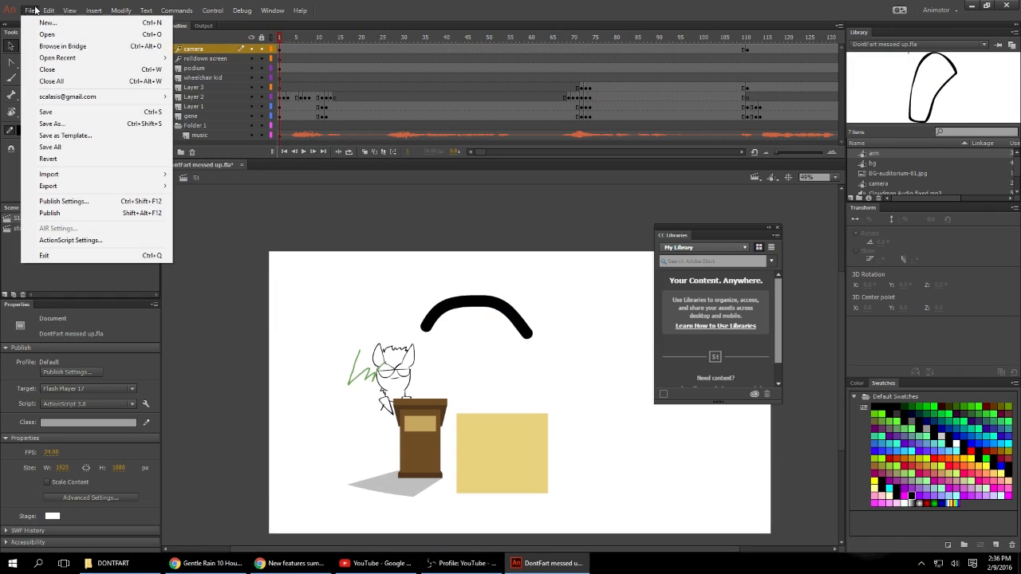
mouse_move(160, 186)
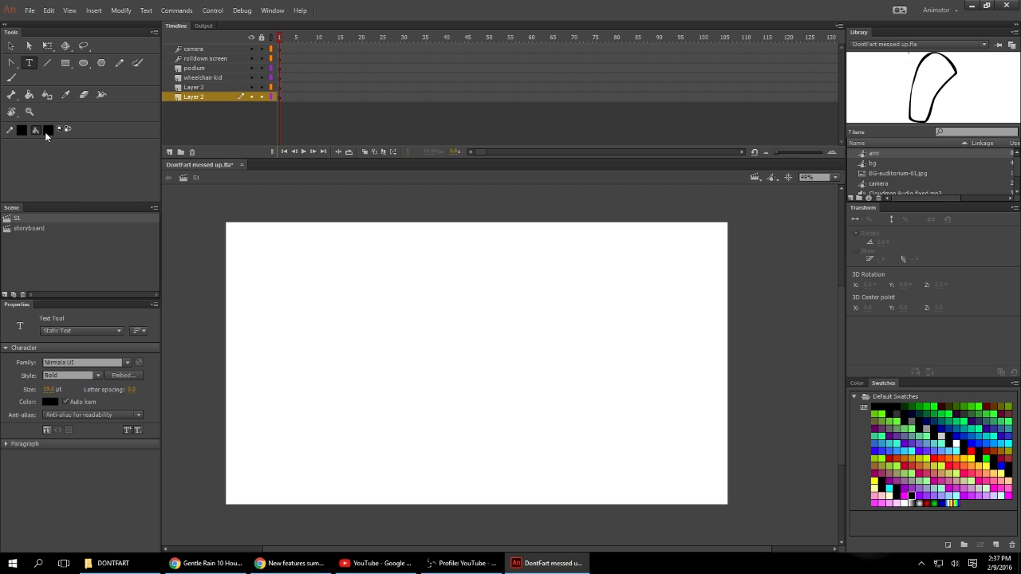
- Add a wide black static text block across the upper stage reading "TEXT is really fun" and "I like it." on two lines
click(46, 132)
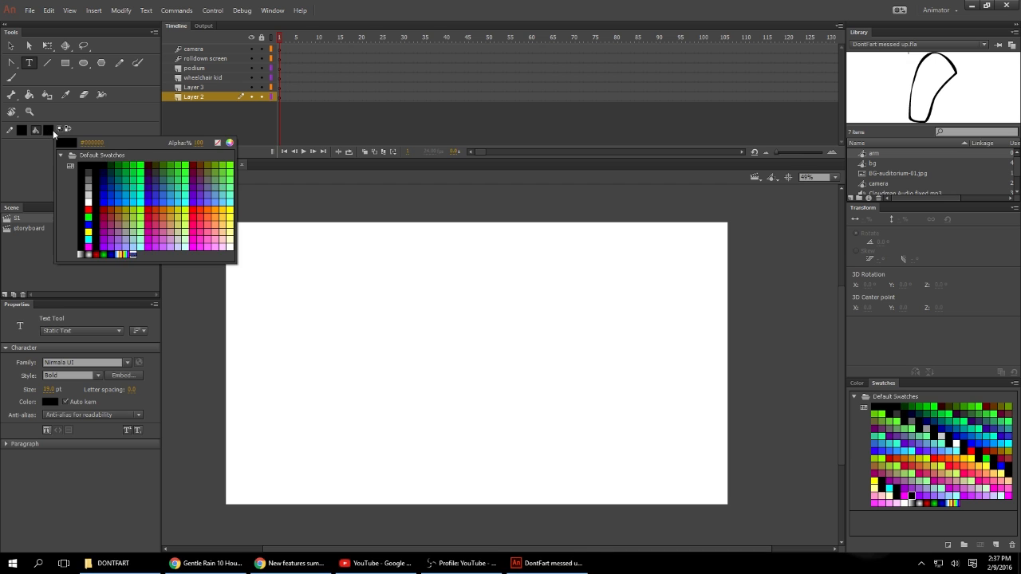
click(86, 165)
drag(279, 277, 642, 461)
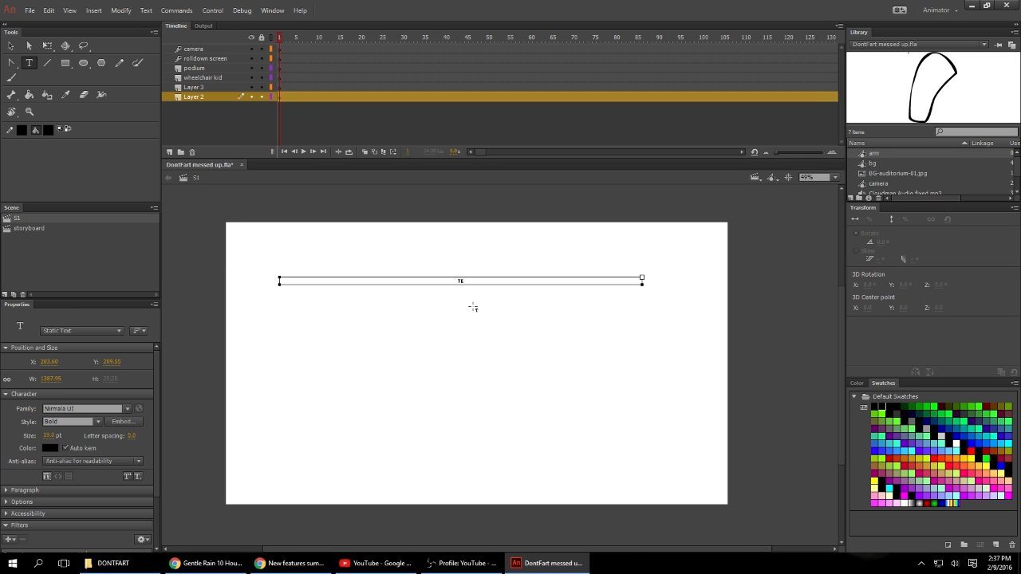
text(TEXT is really fun)
key(Return)
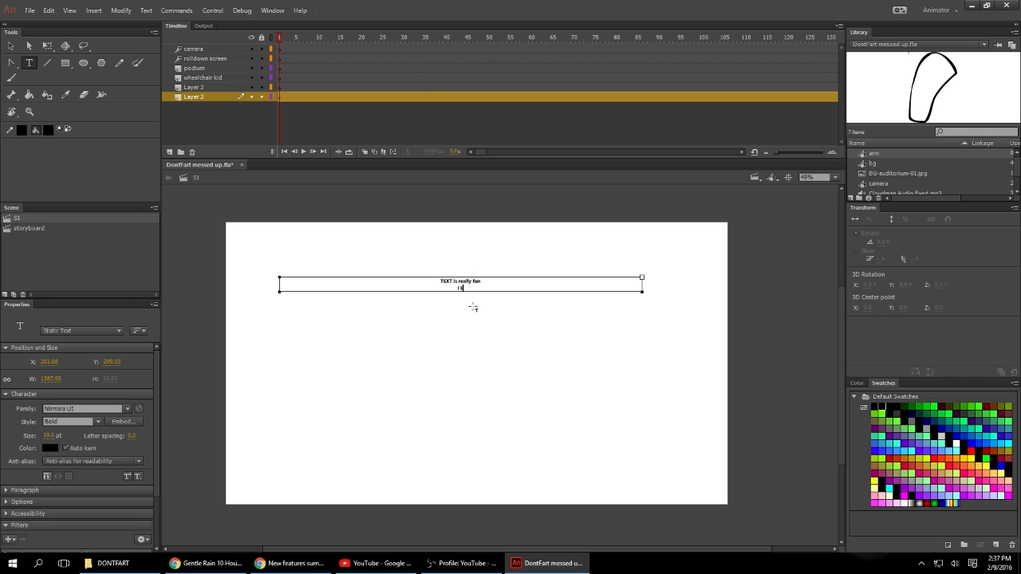
click(11, 46)
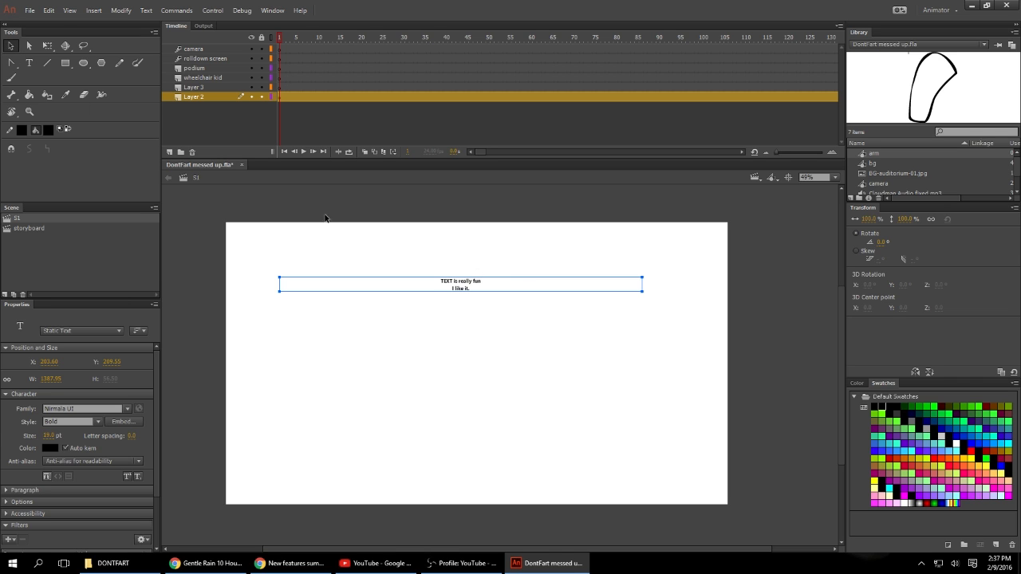
- Set the text block's font size to 96 pt and reposition it near the middle of the stage
drag(463, 289, 481, 333)
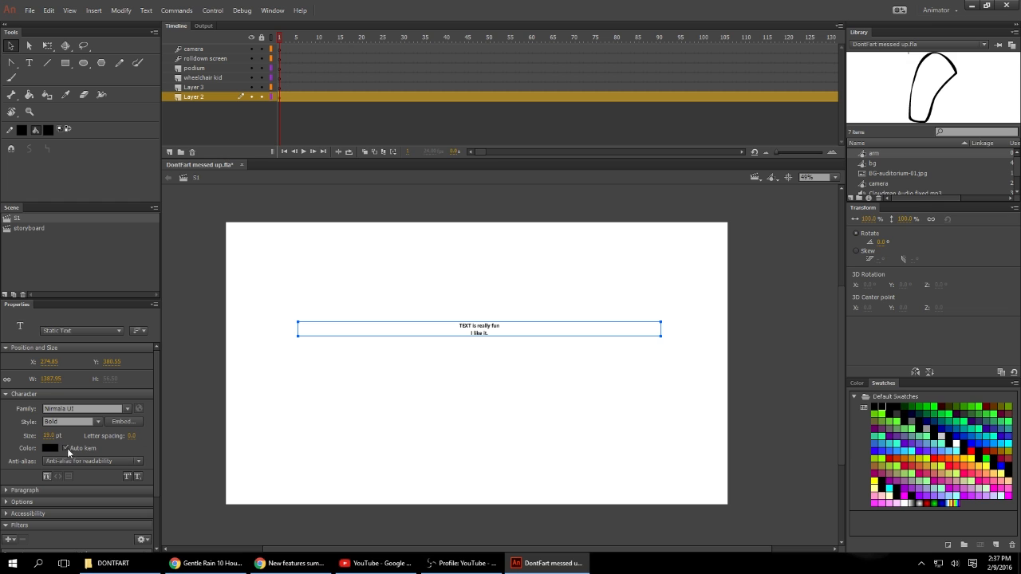
click(51, 436)
text(96)
key(Return)
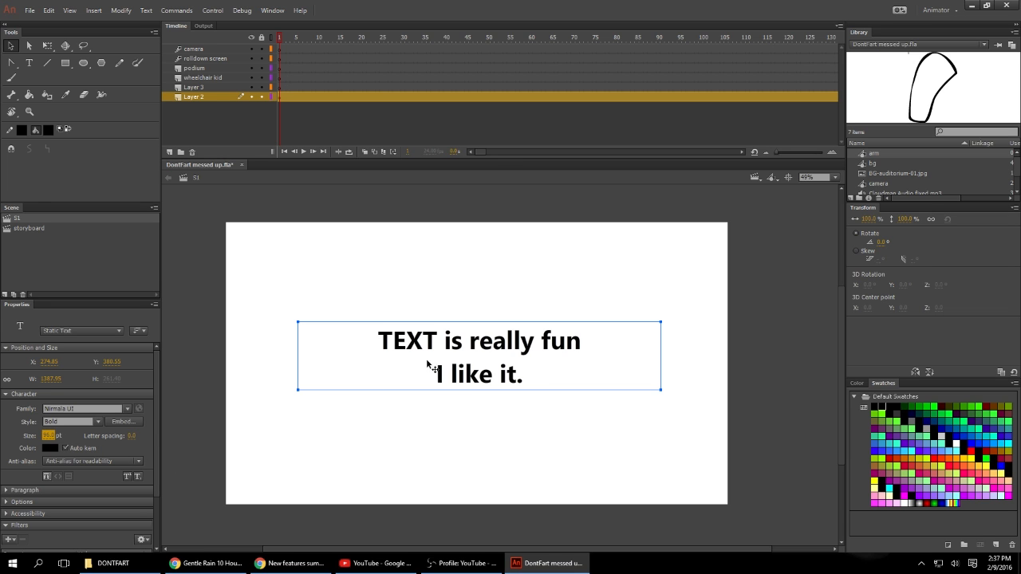
drag(460, 347, 448, 334)
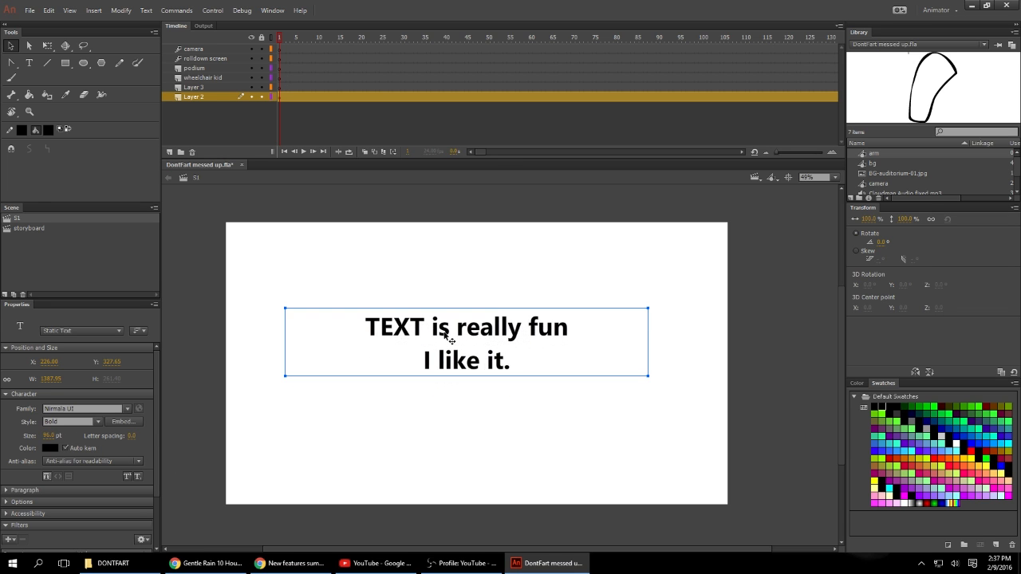
- Create a motion tween on Layer 2 and scale the text up proportionally at about frame 38
right_click(307, 97)
click(329, 104)
click(438, 96)
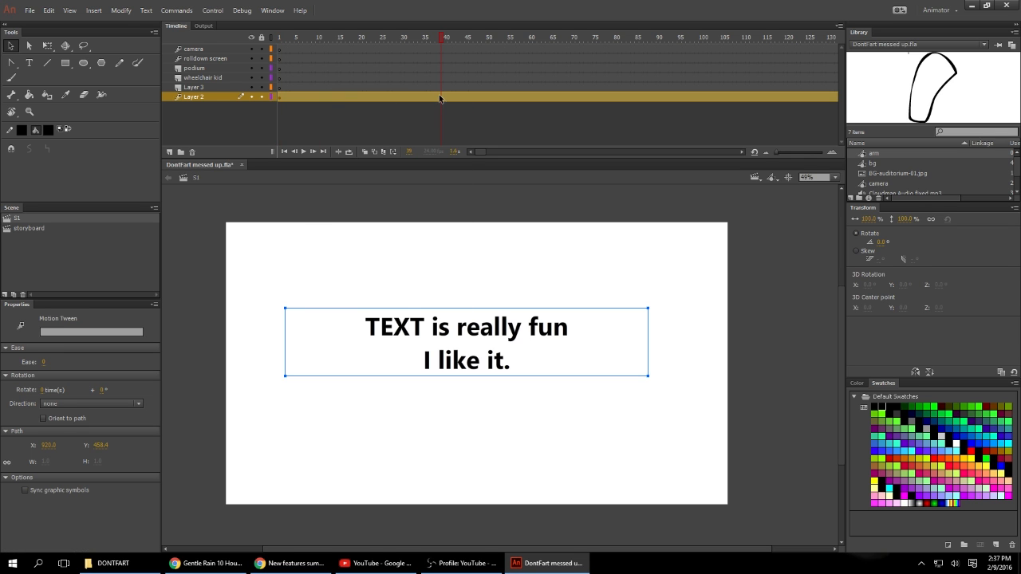
click(283, 37)
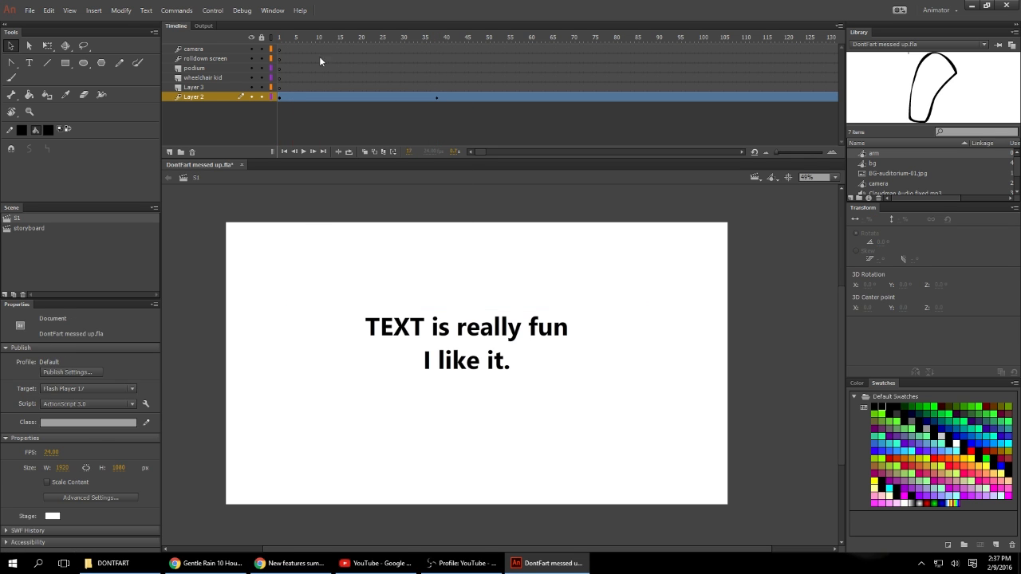
click(436, 97)
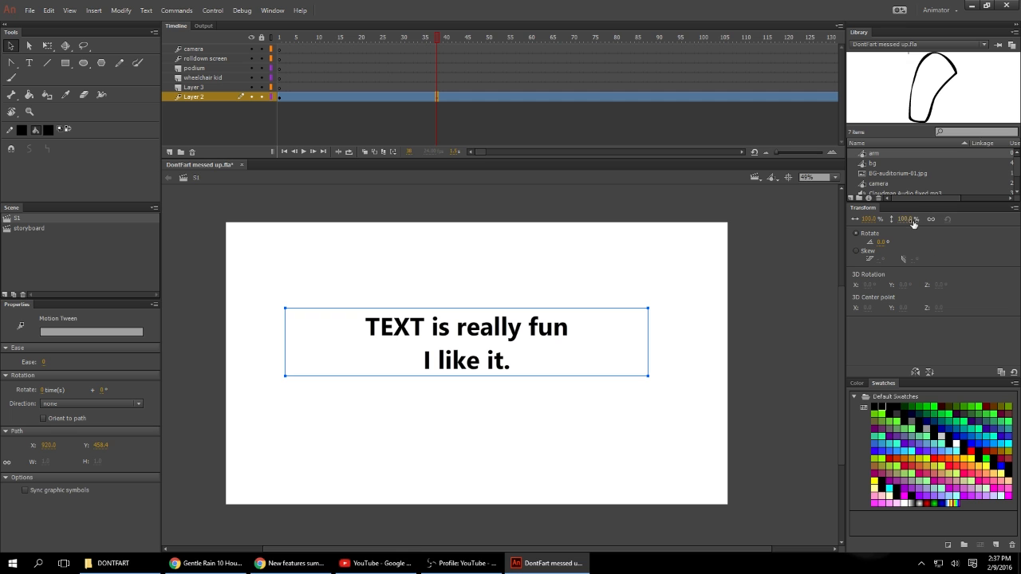
drag(904, 219, 932, 219)
- Zoom in on the text and play its scaling tween on the timeline
key(z)
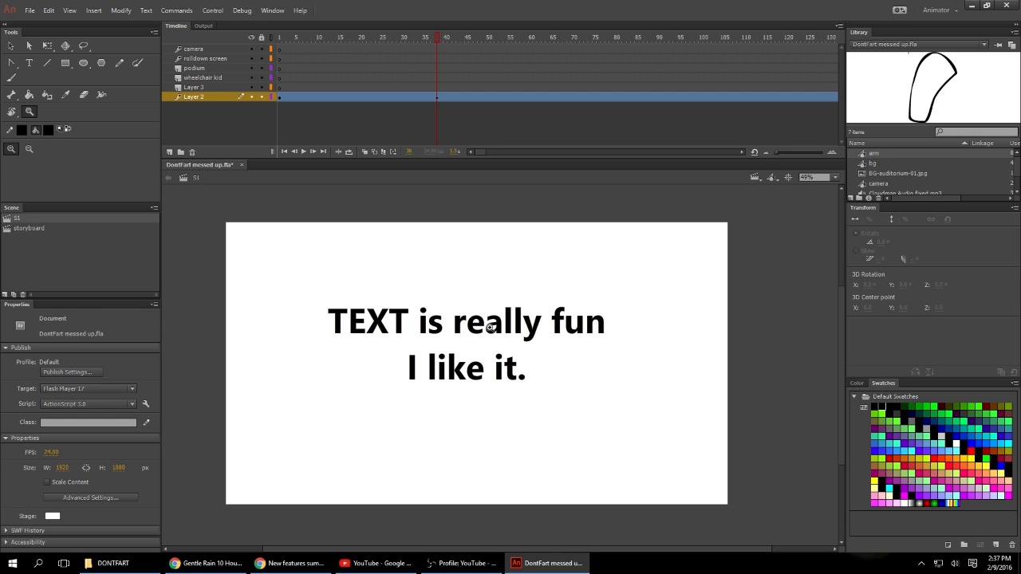
click(490, 328)
key(v)
drag(501, 300, 624, 212)
drag(372, 39, 285, 62)
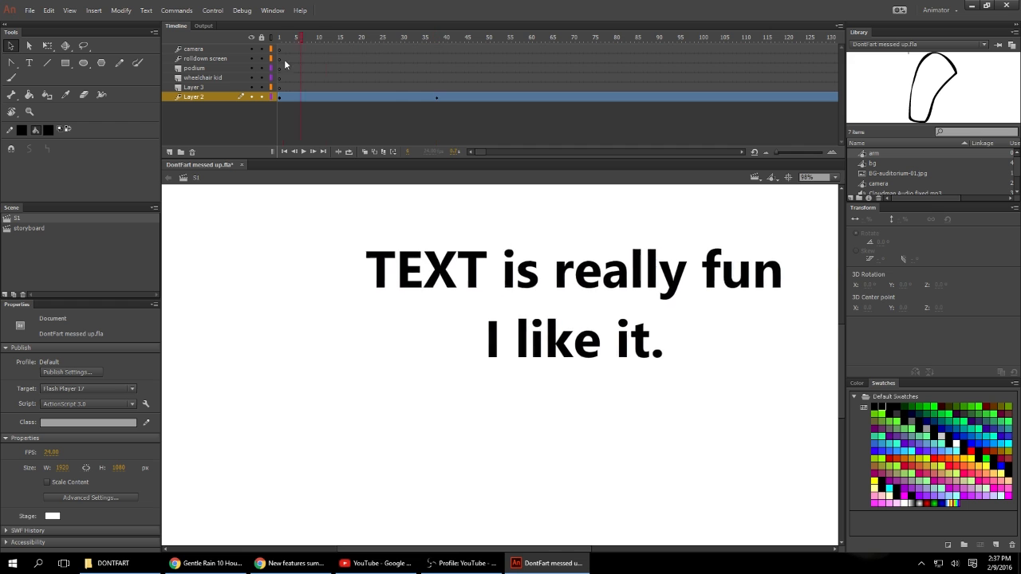
key(Return)
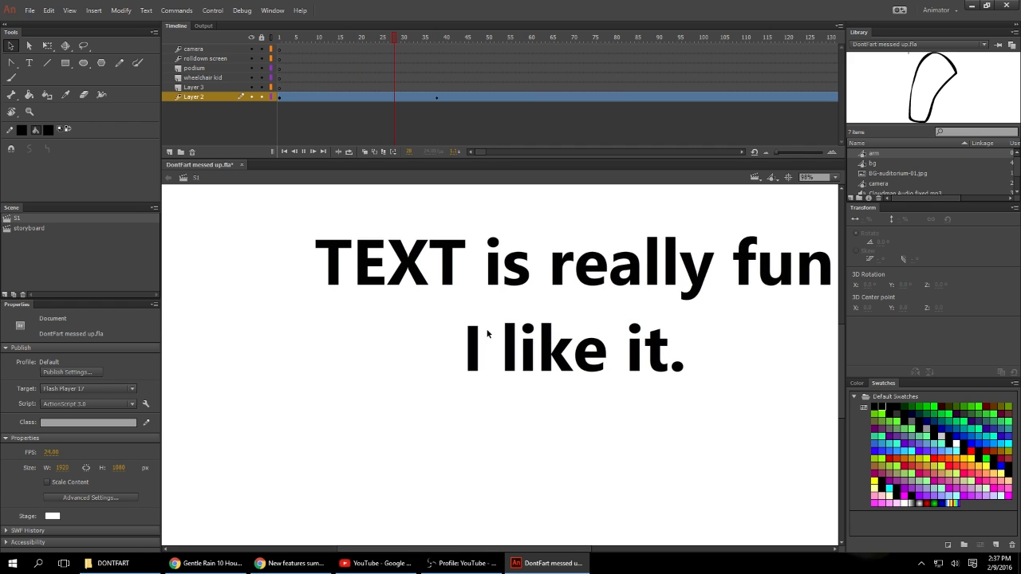
key(Return)
- Test the text tween repeatedly in a SWF preview to check its rendering, closing each preview
key(ctrl+Return)
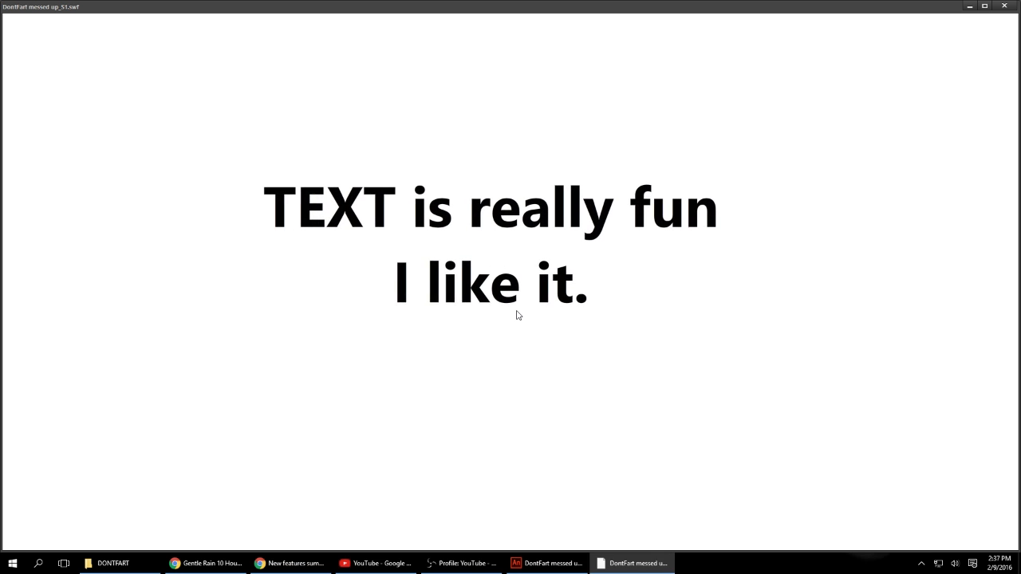
click(1006, 6)
alt+click(563, 283)
key(v)
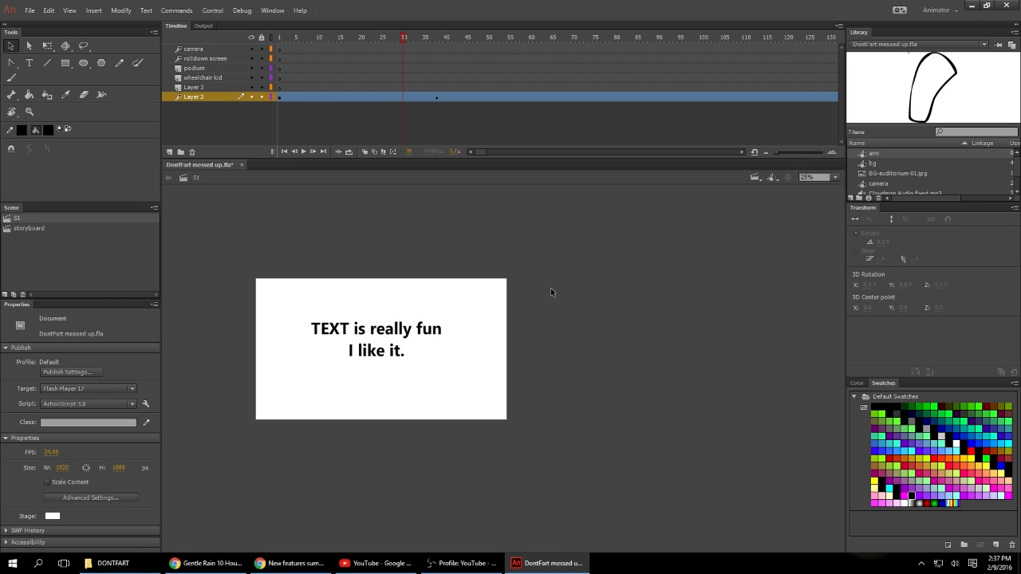
click(204, 99)
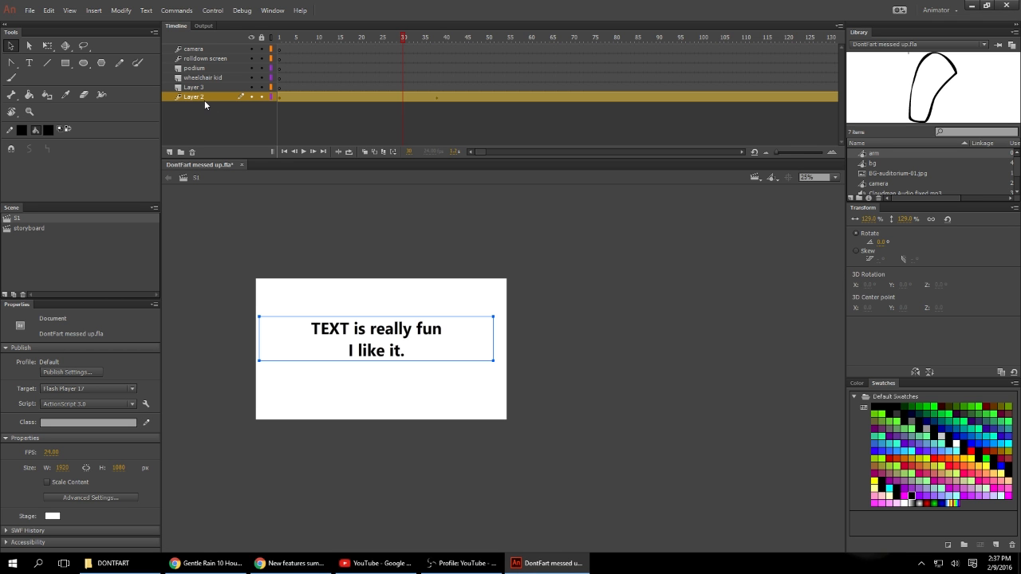
key(ctrl+Return)
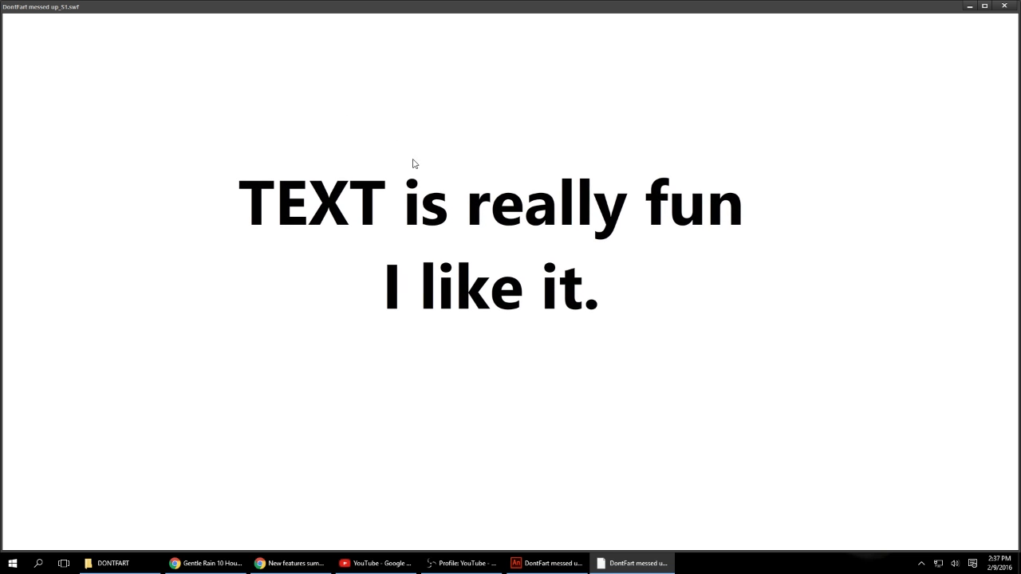
click(1004, 6)
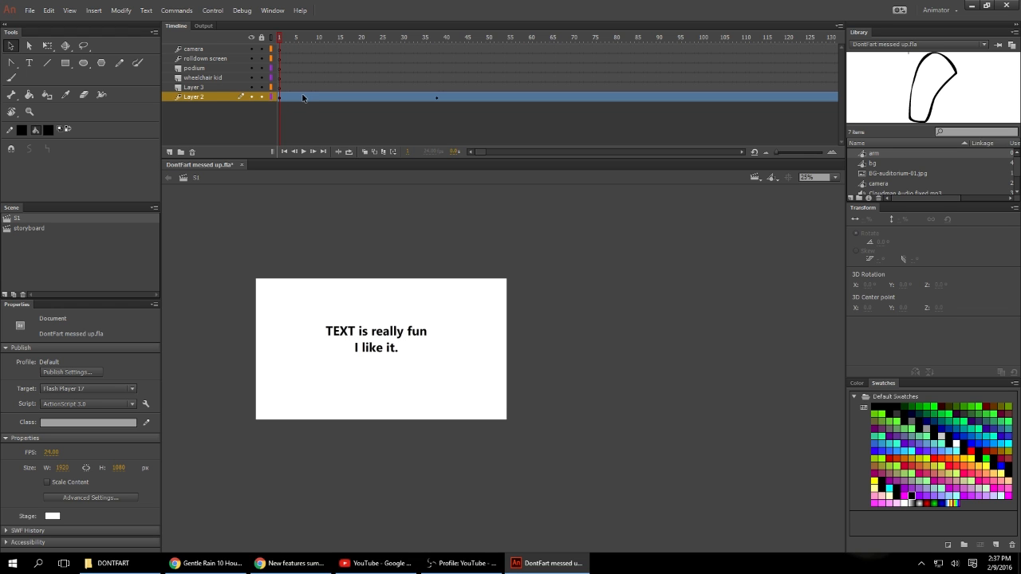
key(ctrl+Return)
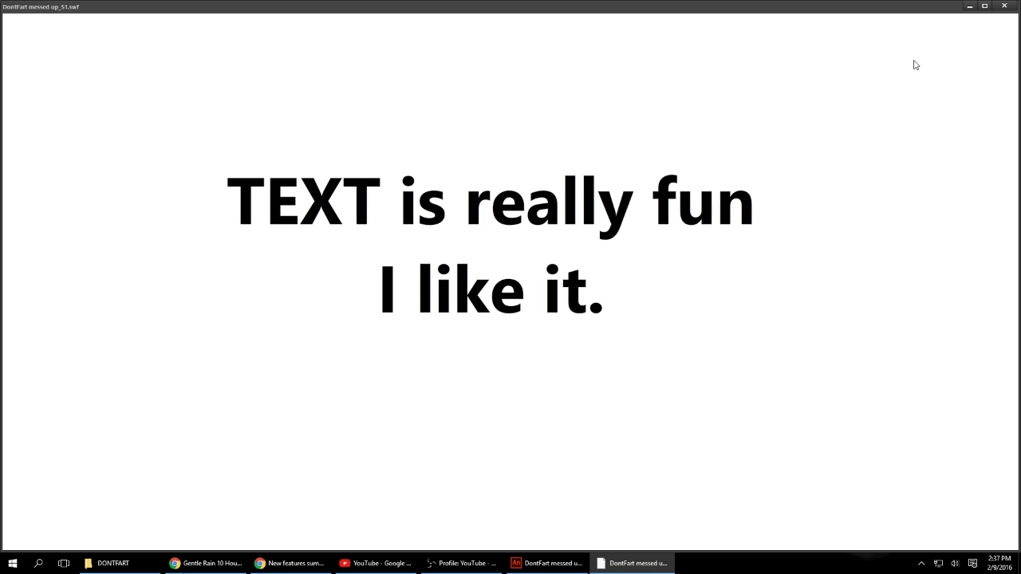
click(1004, 5)
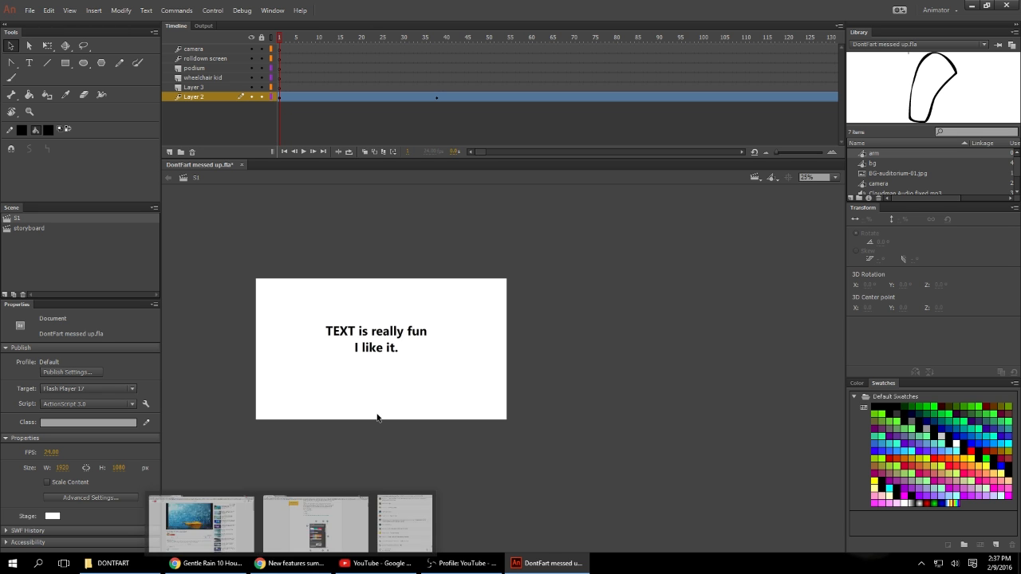
- Mix a dark red fill color, #A11616, and add it to the default swatches
click(853, 396)
click(856, 382)
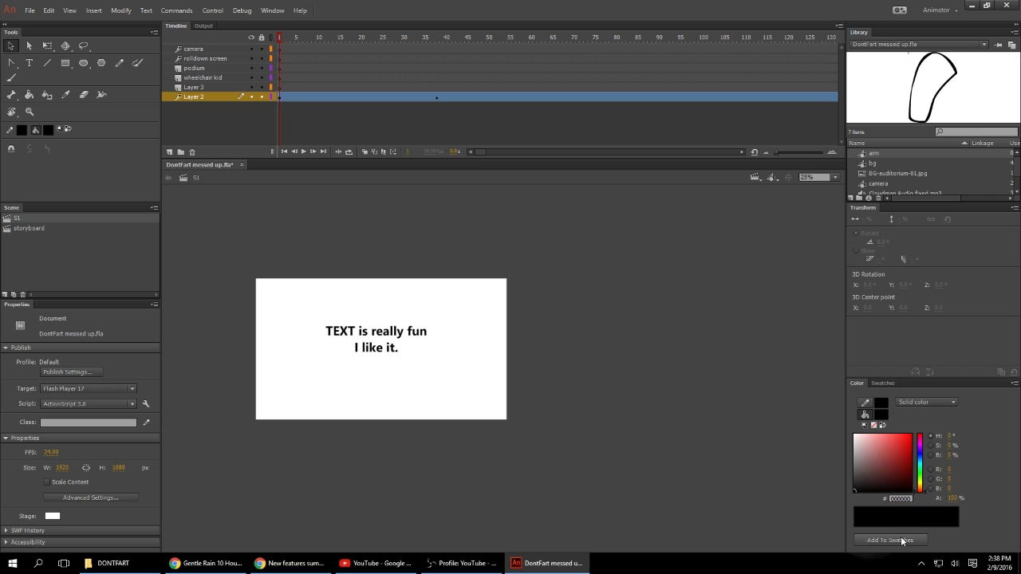
click(903, 456)
click(893, 542)
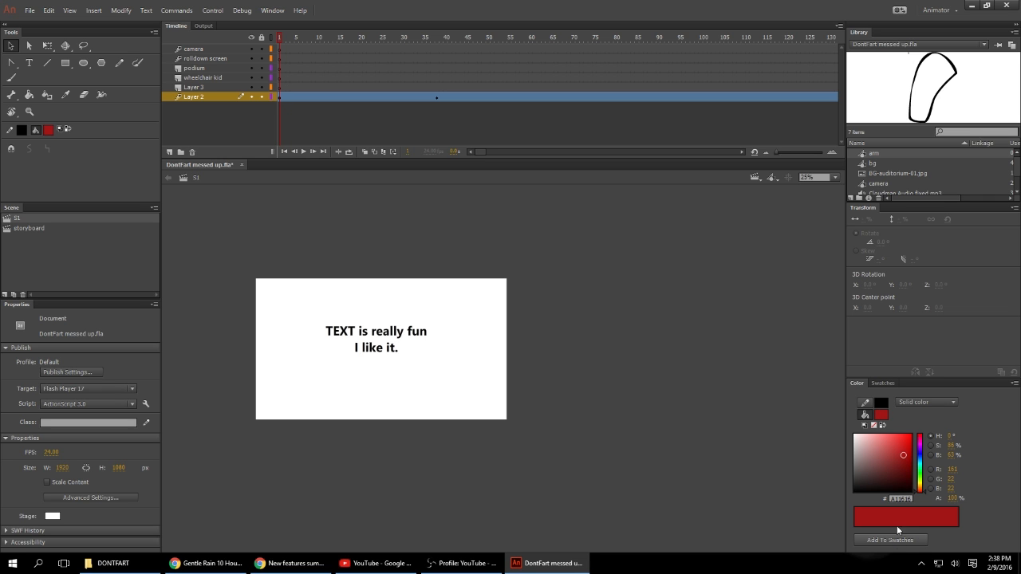
click(892, 384)
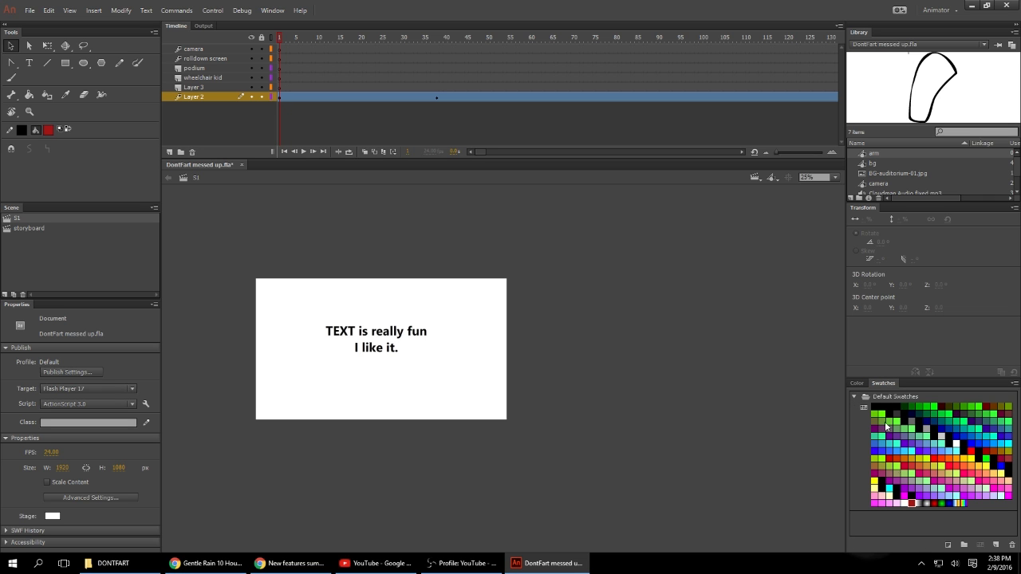
- Create a swatch folder named "wolf colors"
click(863, 397)
click(964, 545)
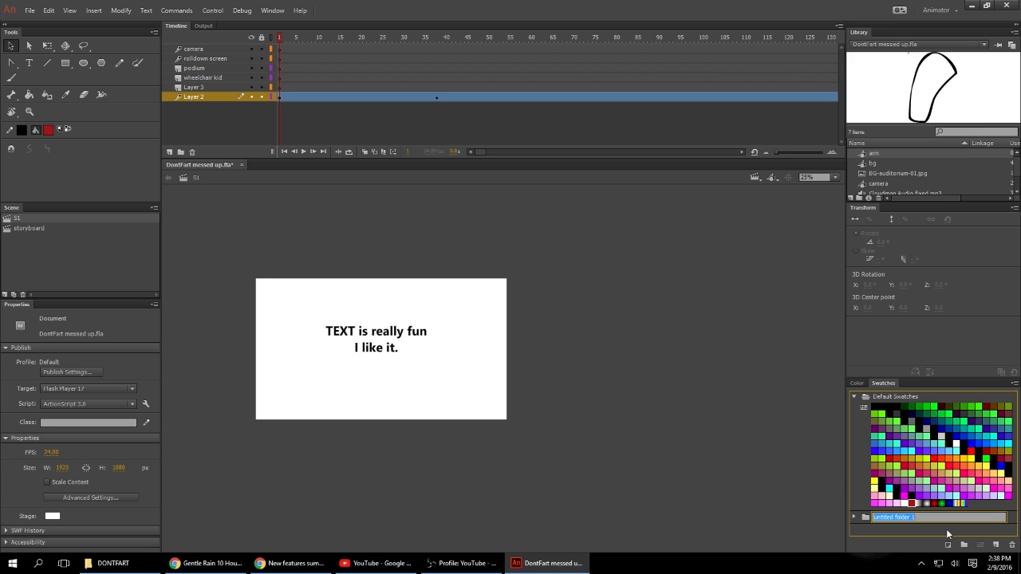
text(wolf colors)
key(Return)
- Mix a dark blue fill with RGB 47, 44, 88, add it to the swatches and move it into the wolf colors folder
click(855, 383)
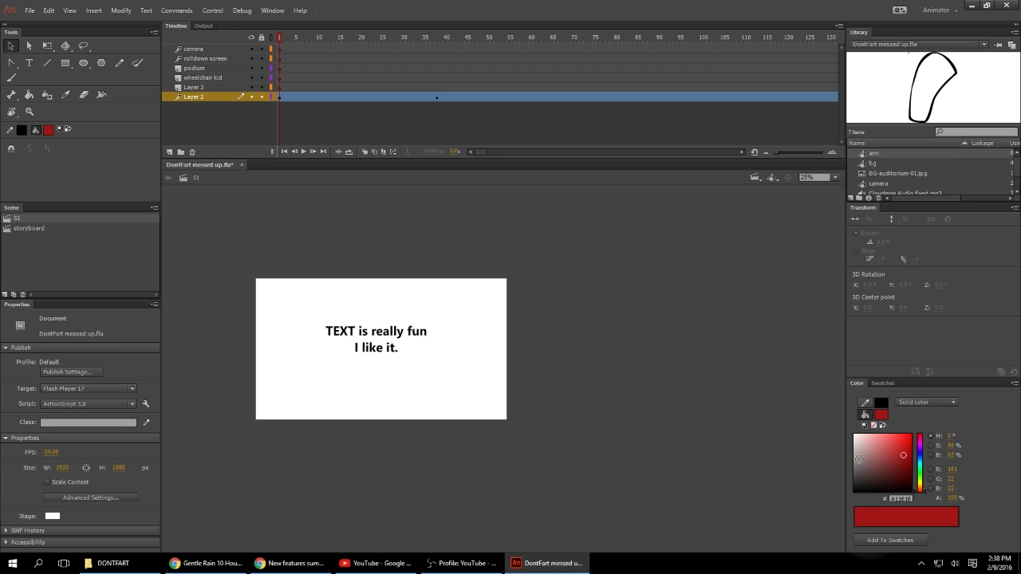
click(859, 458)
click(920, 453)
click(882, 471)
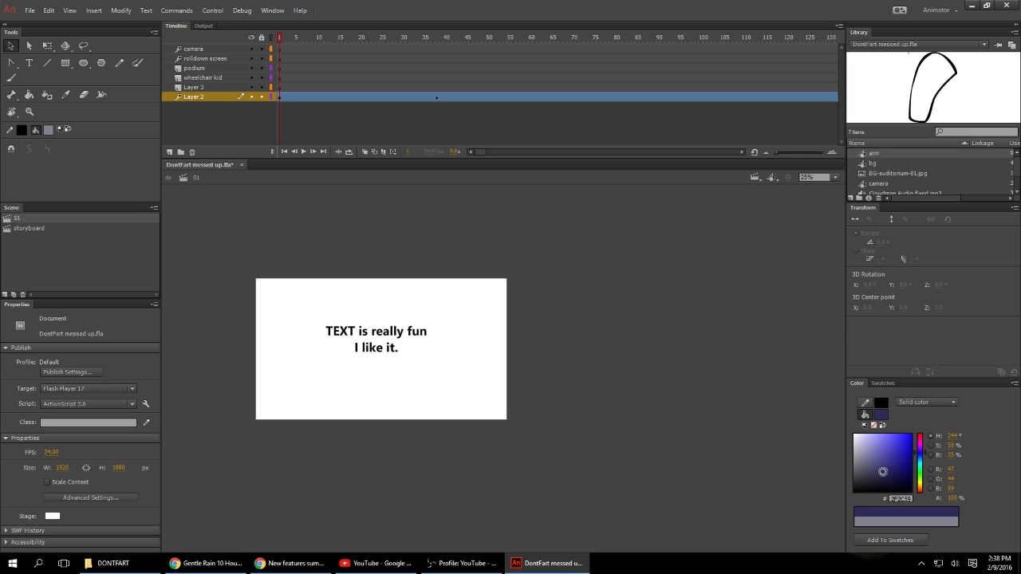
click(902, 542)
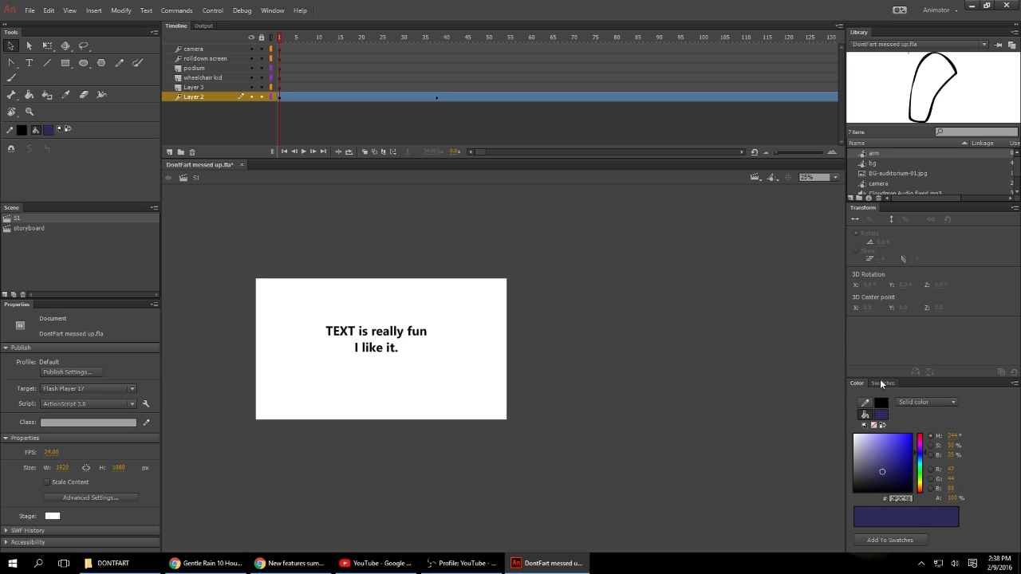
click(882, 383)
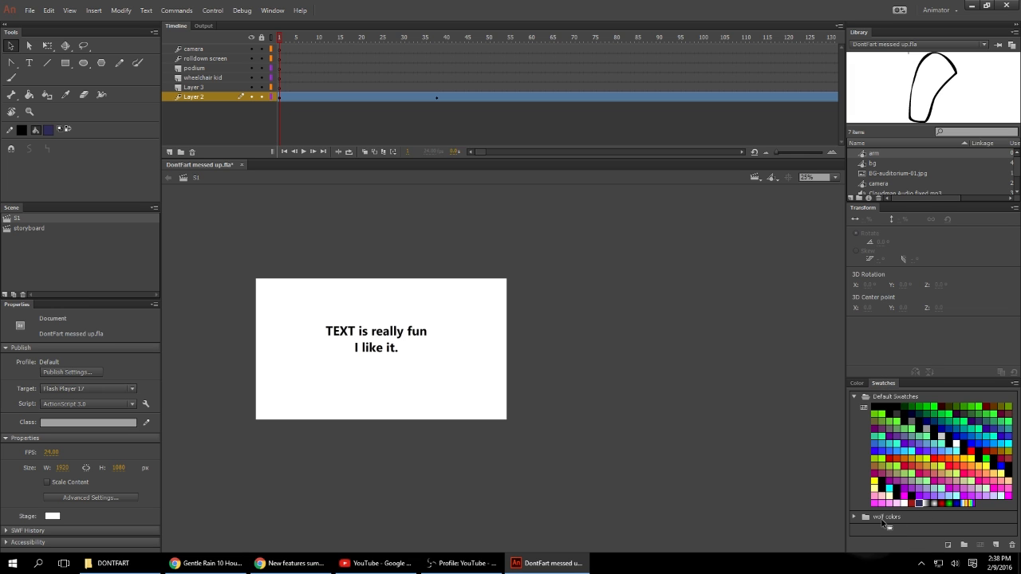
- Mix a light red fill with RGB 224, 72, 72, add it to the swatches and move it into the wolf colors folder
click(856, 383)
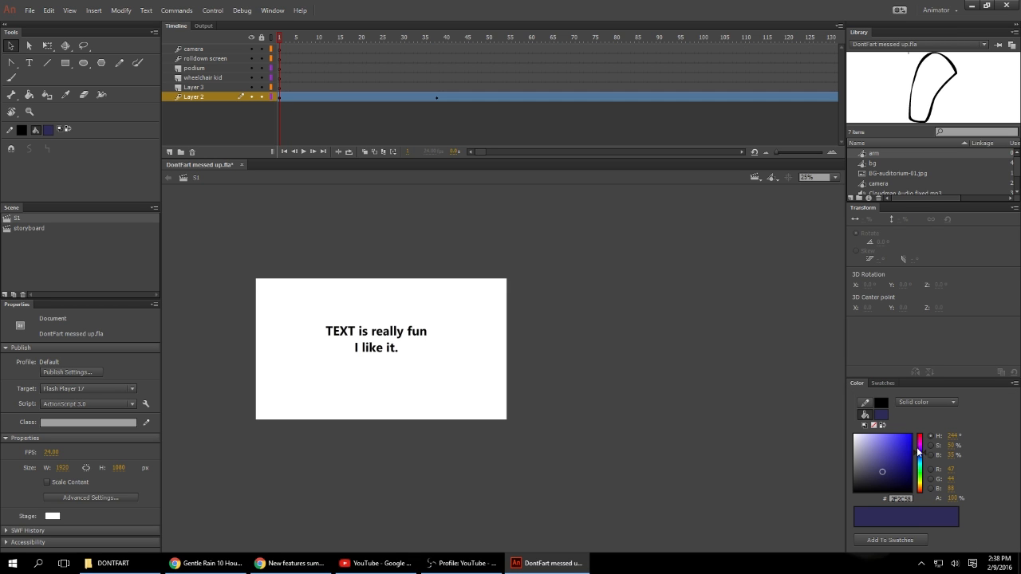
drag(917, 452, 919, 435)
click(893, 441)
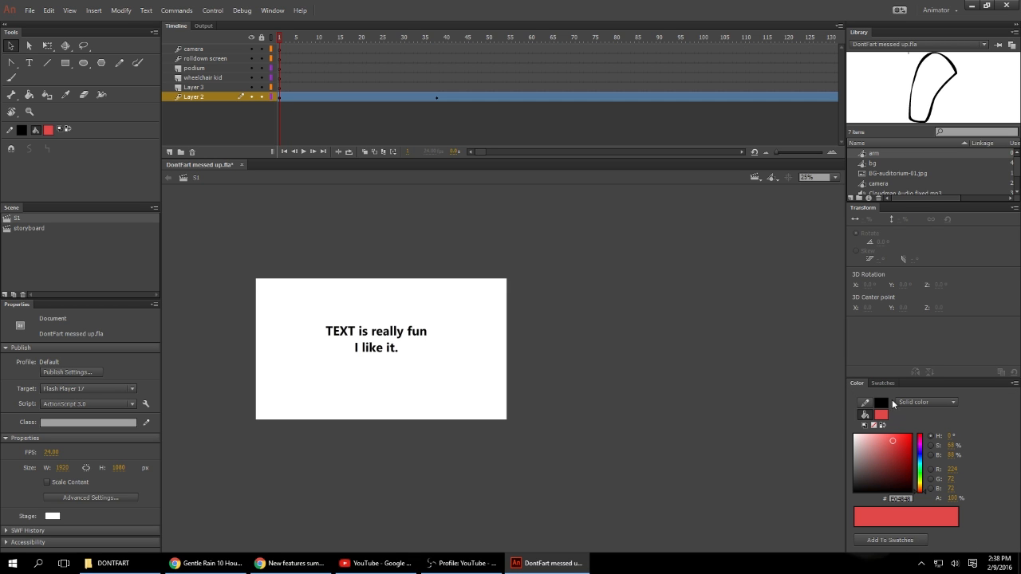
click(882, 385)
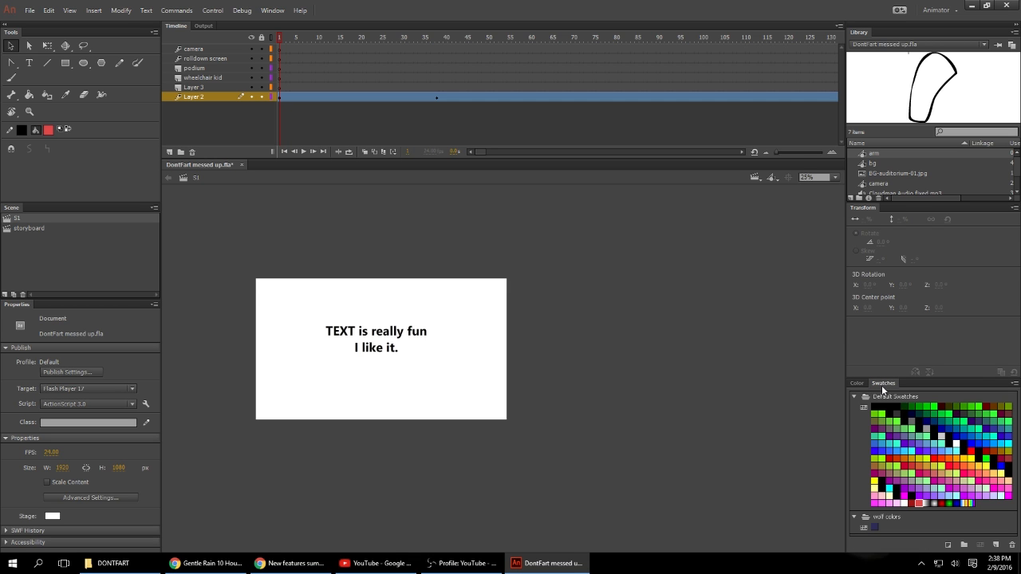
click(881, 527)
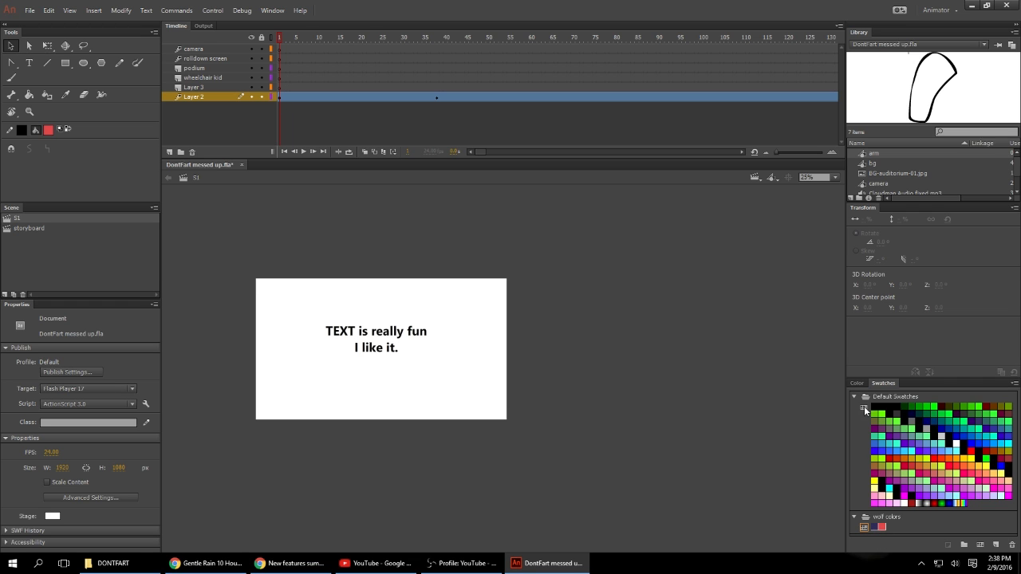
- Mix a muted teal fill with RGB 64, 109, 100, add it to the swatches and move it into the wolf colors folder
click(857, 383)
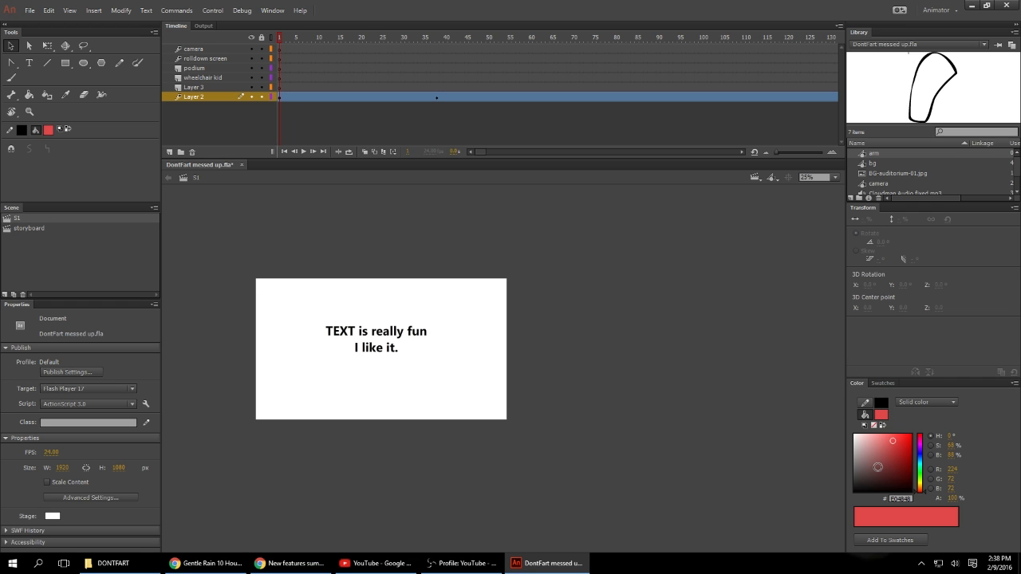
click(877, 467)
click(921, 463)
click(911, 541)
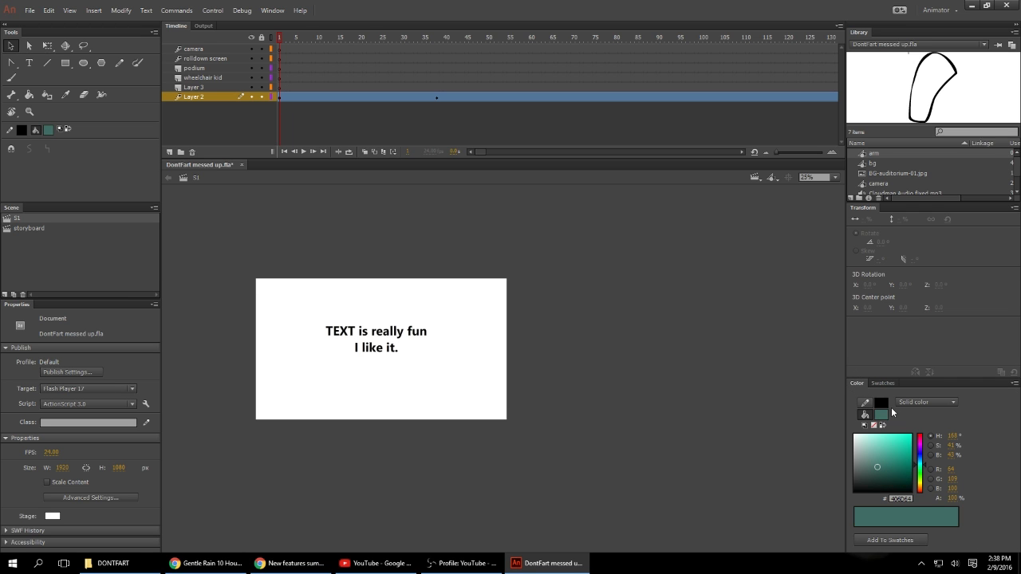
click(882, 384)
drag(908, 512, 890, 528)
- Zoom and pan around the stage text, and center the enlarged stage in the view
key(z)
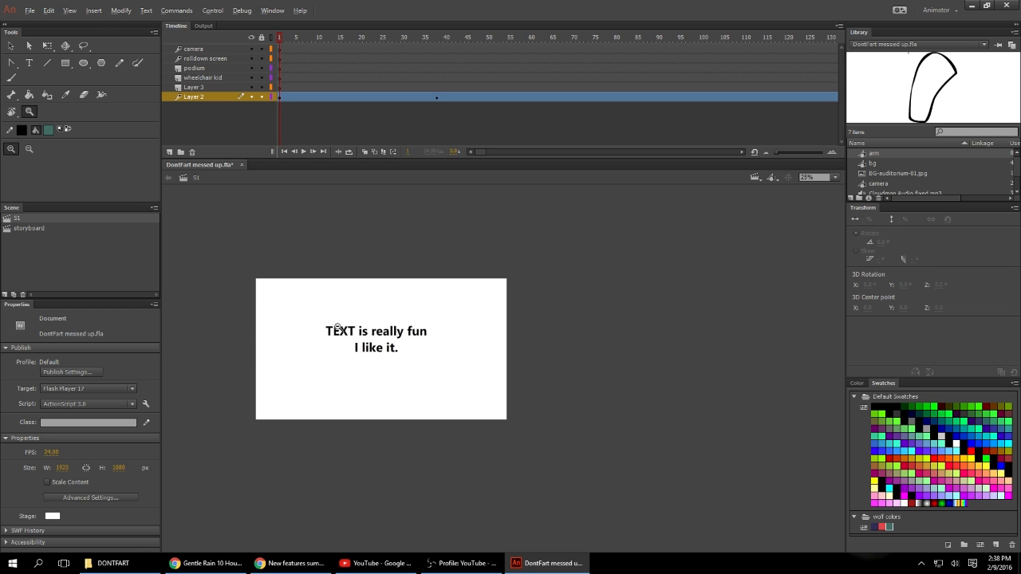
alt+click(346, 342)
click(289, 280)
click(310, 328)
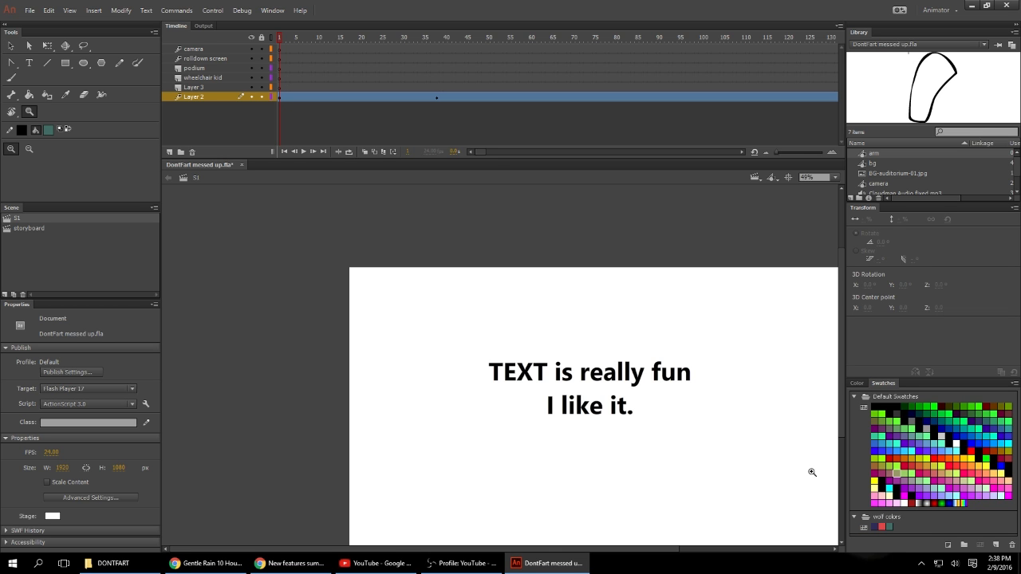
drag(545, 454, 506, 431)
key(v)
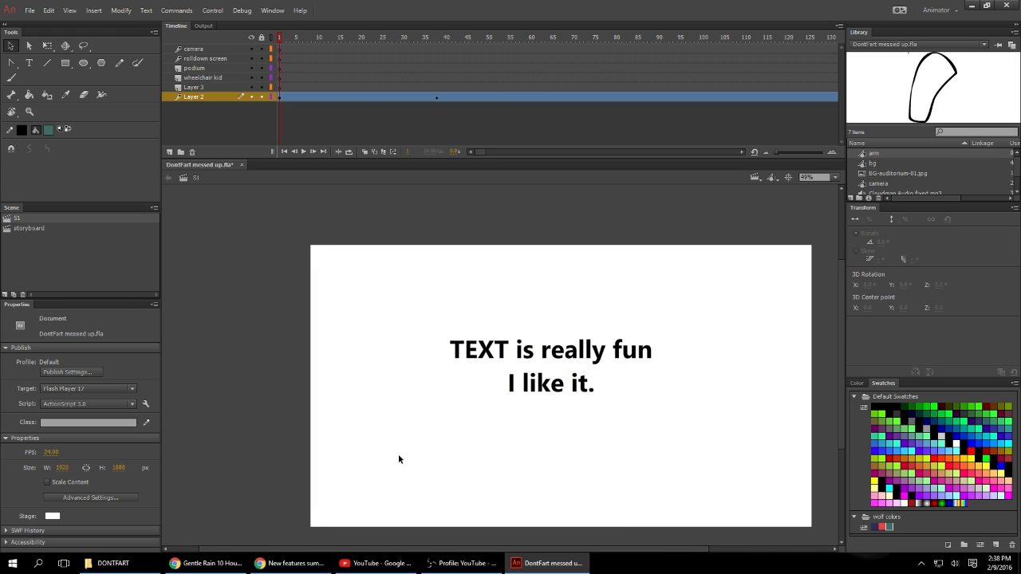
drag(399, 455, 326, 448)
key(z)
alt+click(403, 413)
alt+click(343, 374)
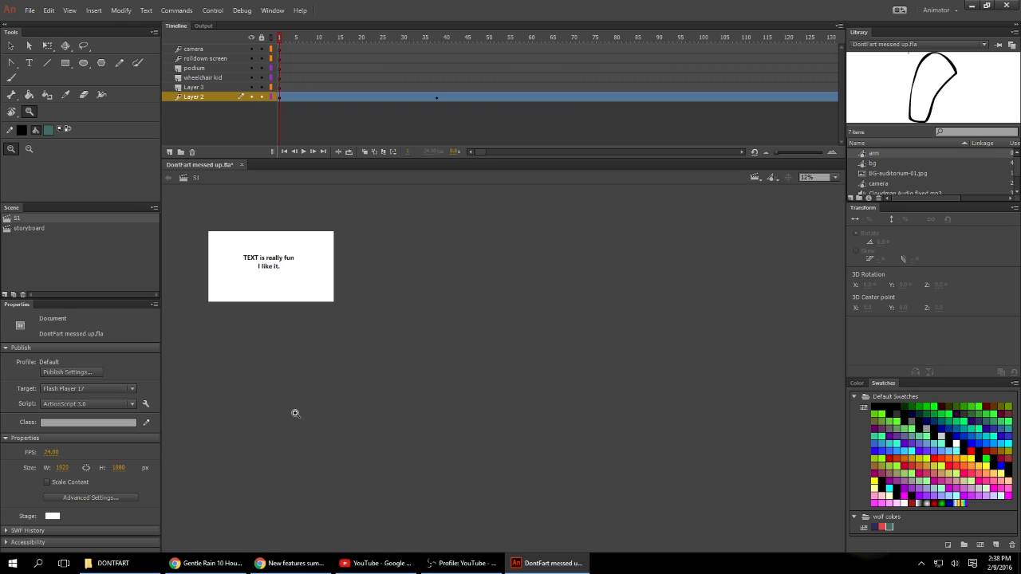
click(273, 227)
click(327, 362)
key(v)
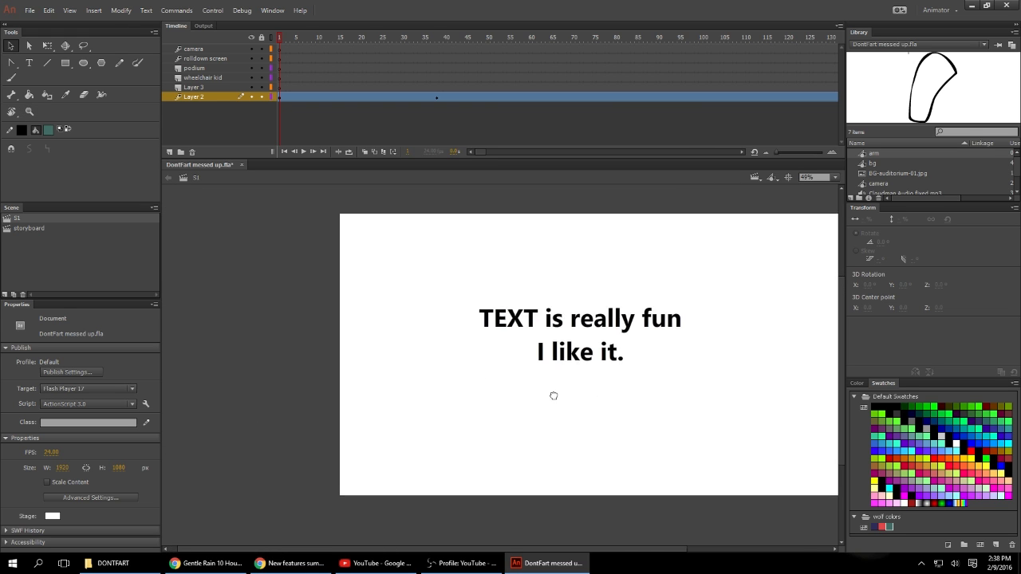
click(786, 179)
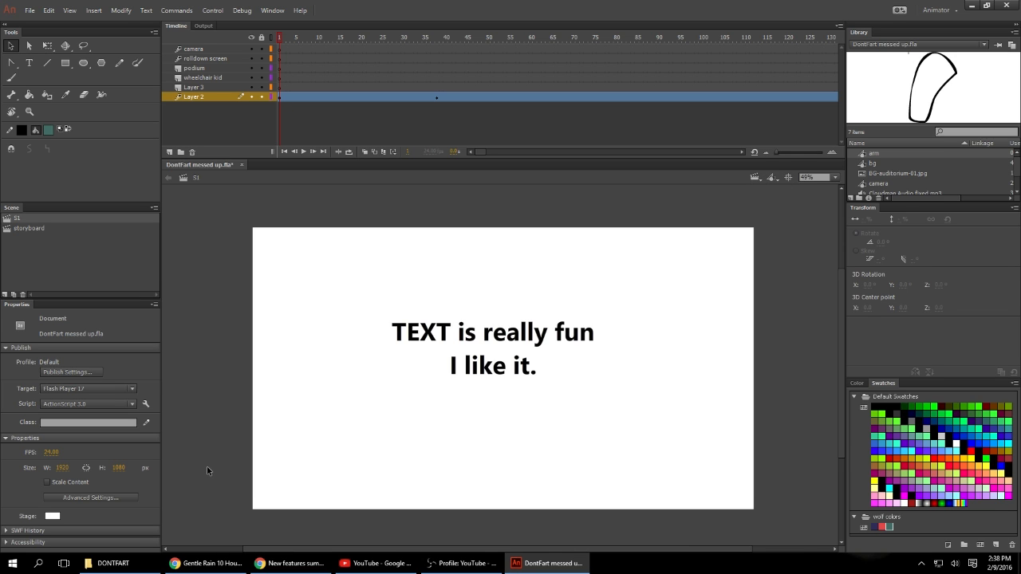